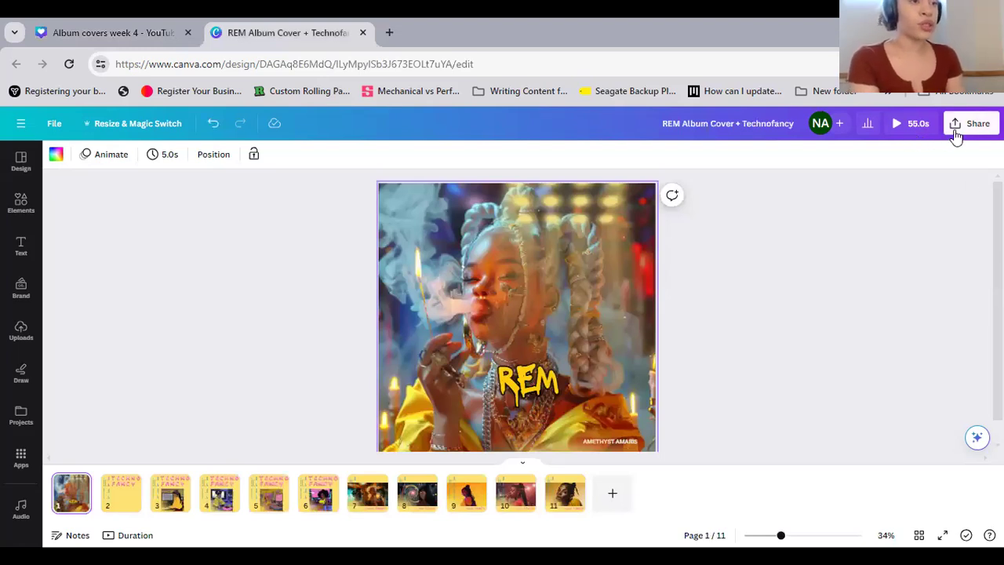
Present the design full screen, view the Techno Fancy cover variants through page 11, and exit the presentation
{"action": "left_click", "coordinate": [957, 126]}
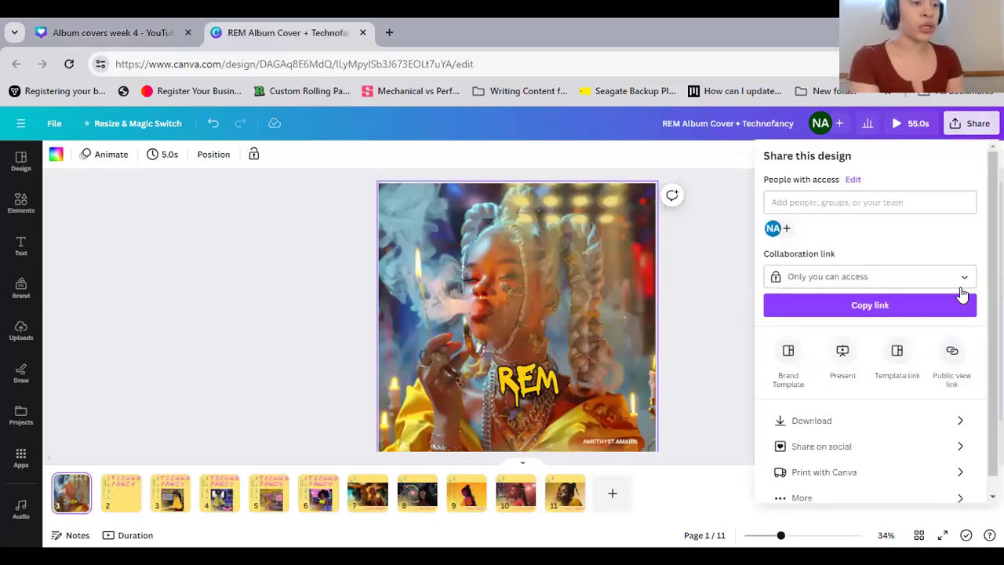
{"action": "left_click", "coordinate": [845, 354]}
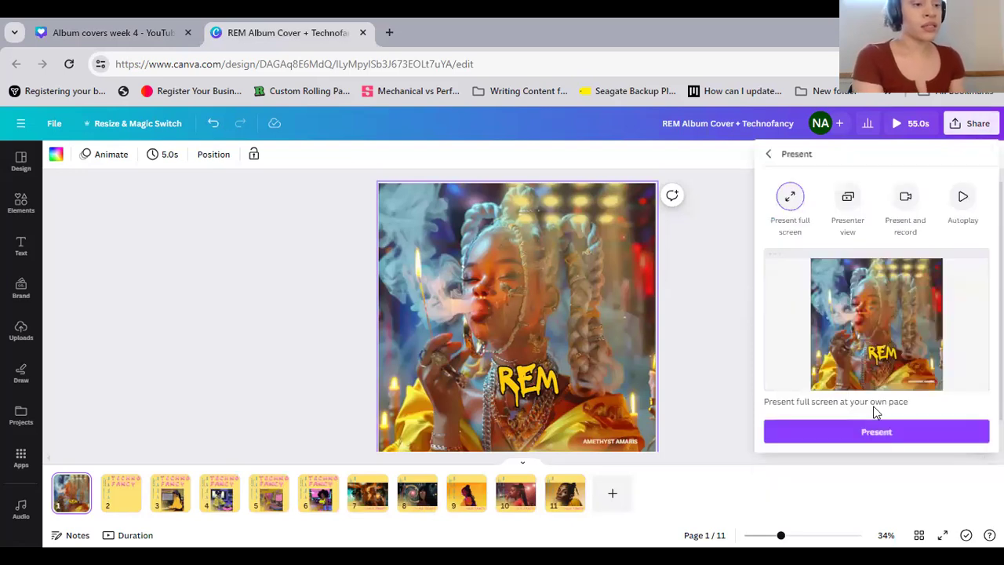
{"action": "left_click", "coordinate": [874, 430]}
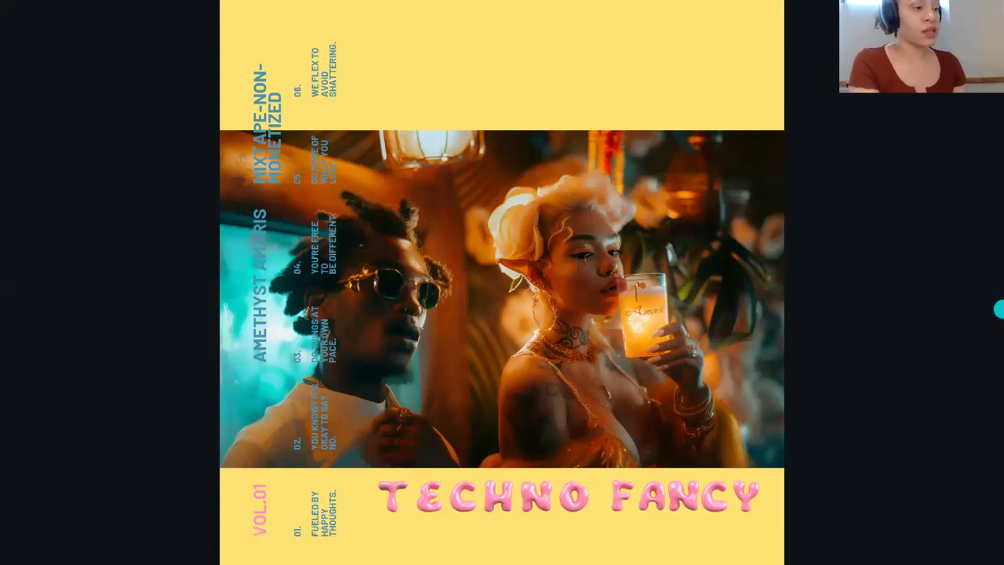
{"action": "key", "text": "Right"}
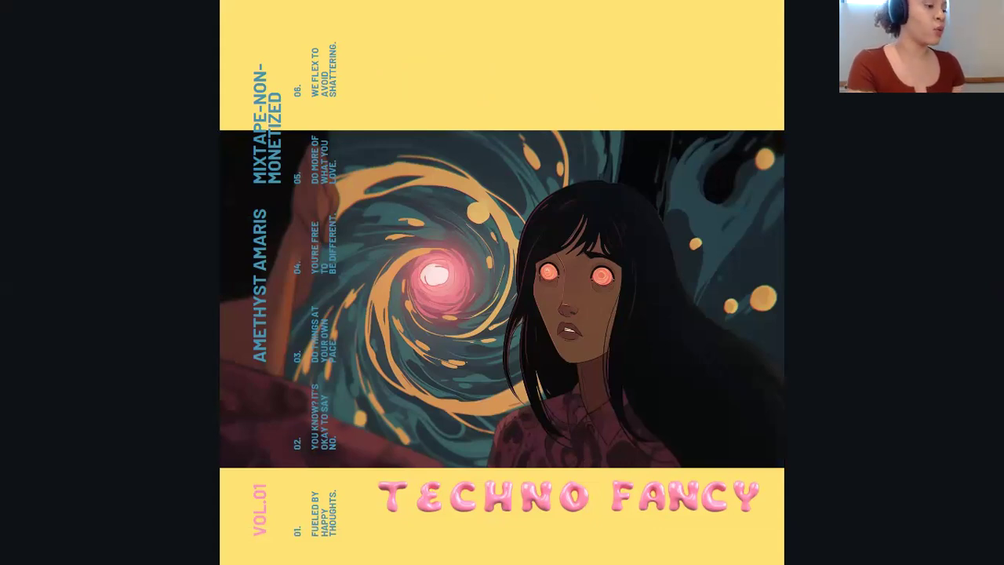
{"action": "left_click", "coordinate": [986, 313]}
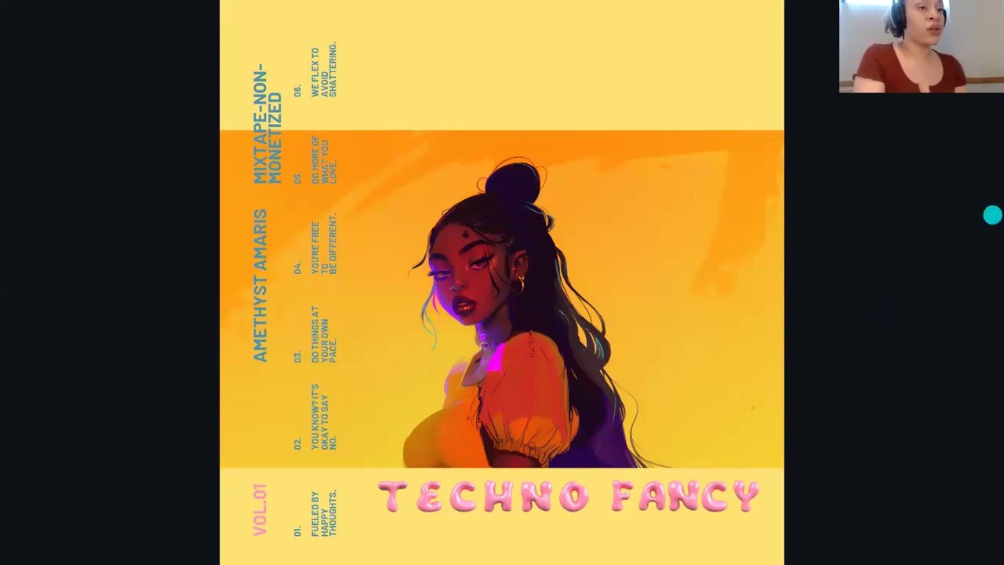
{"action": "key", "text": "Right"}
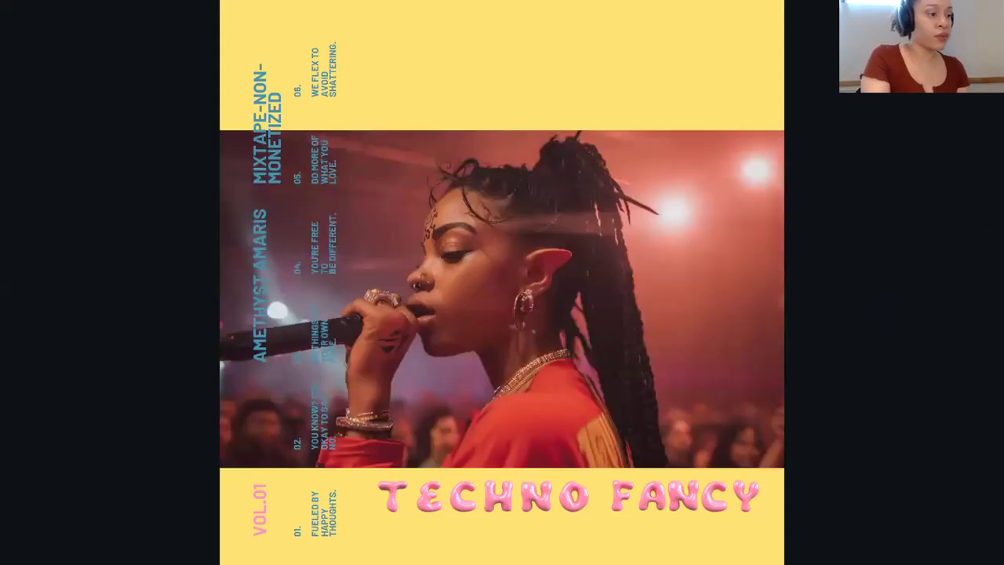
{"action": "key", "text": "Right"}
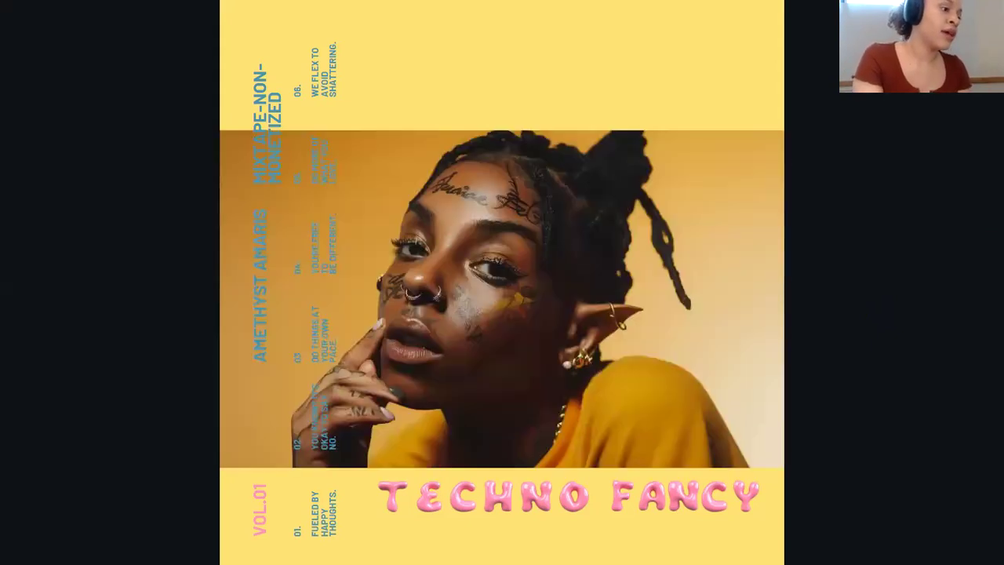
{"action": "mouse_move", "coordinate": [977, 542]}
{"action": "left_click", "coordinate": [977, 547]}
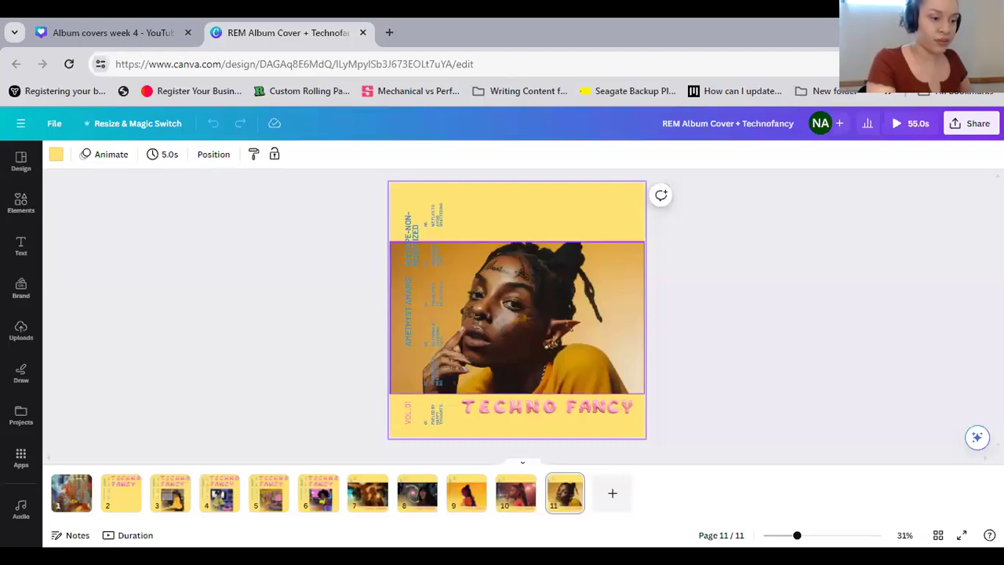
Examine the cover layouts on pages 2 and 3, including page 3's track list and illustration up close
{"action": "left_click", "coordinate": [120, 493]}
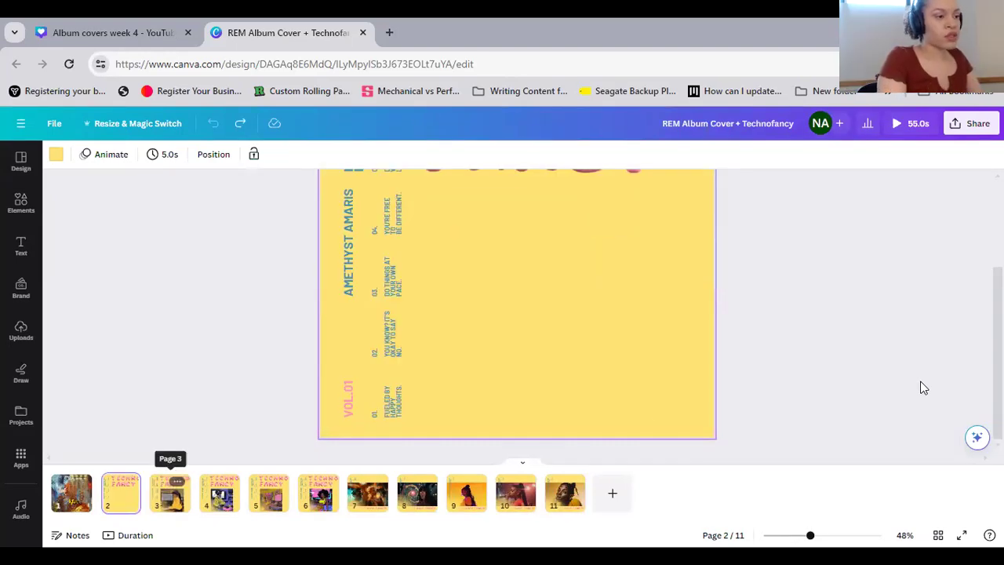
{"action": "left_click", "coordinate": [170, 493]}
{"action": "scroll", "coordinate": [463, 403], "scroll_direction": "up", "scroll_amount": 1}
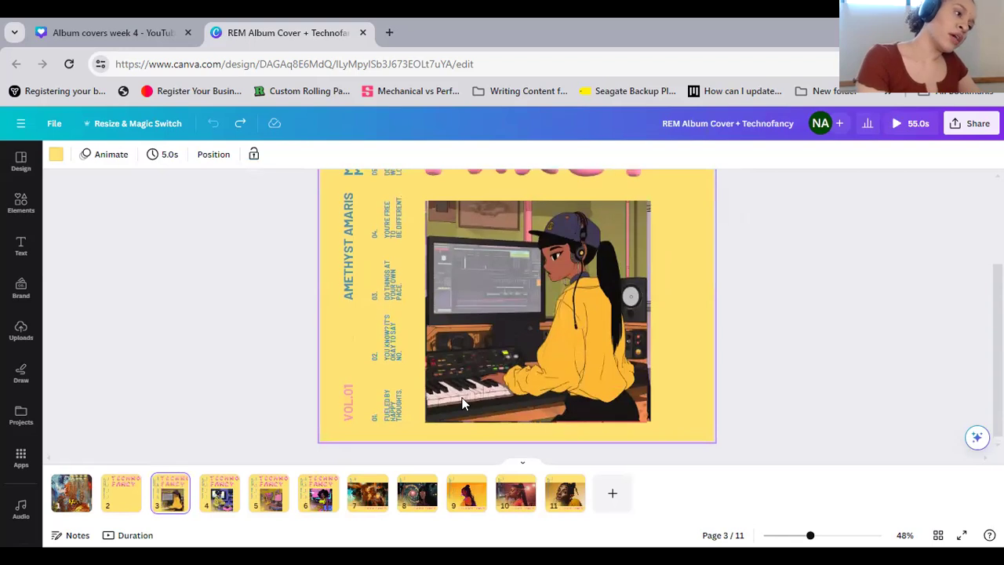
{"action": "scroll", "coordinate": [426, 373], "scroll_direction": "down", "scroll_amount": 1}
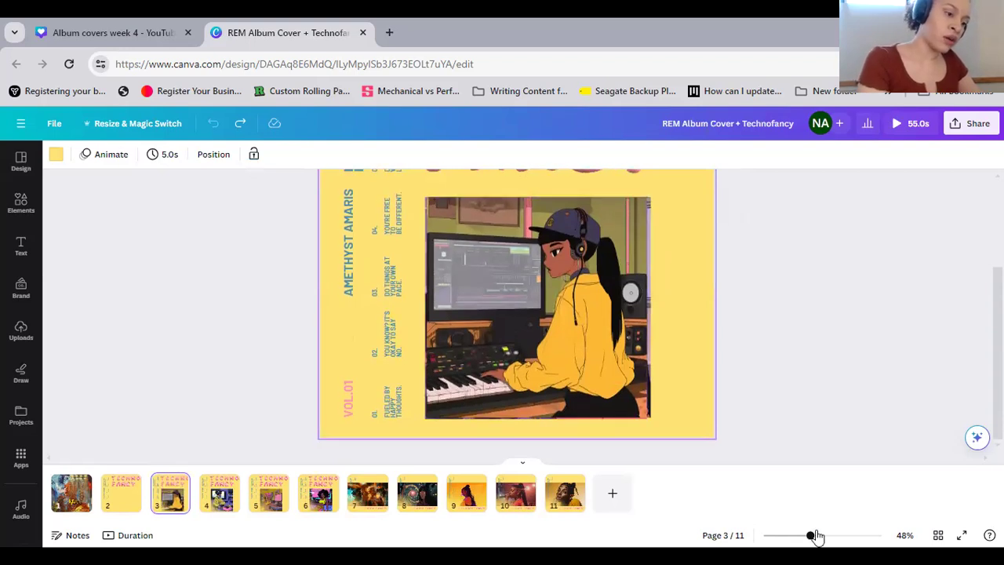
{"action": "left_click_drag", "start_coordinate": [811, 535], "coordinate": [828, 535]}
{"action": "scroll", "coordinate": [855, 291], "scroll_direction": "up", "scroll_amount": 2}
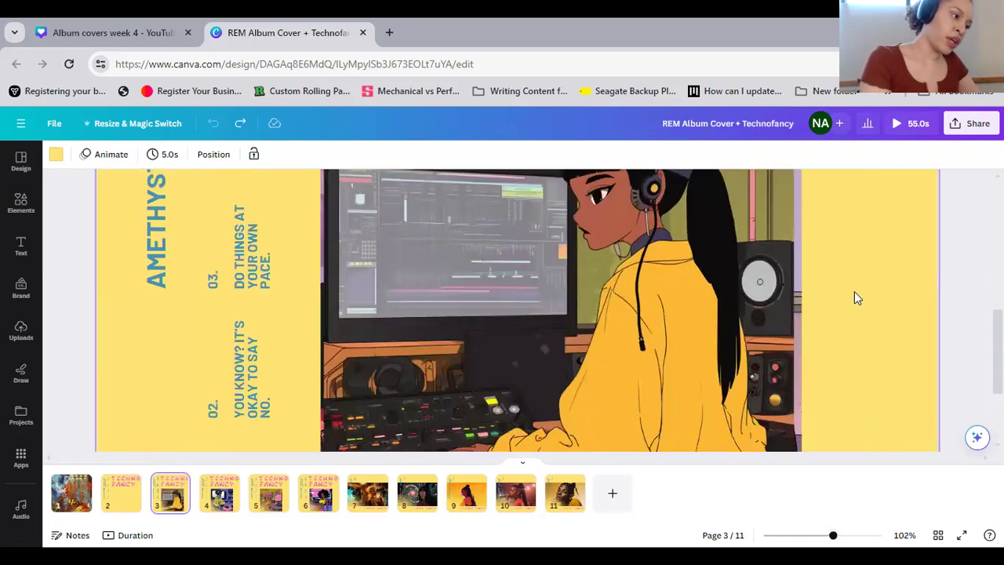
{"action": "scroll", "coordinate": [838, 366], "scroll_direction": "down", "scroll_amount": 2}
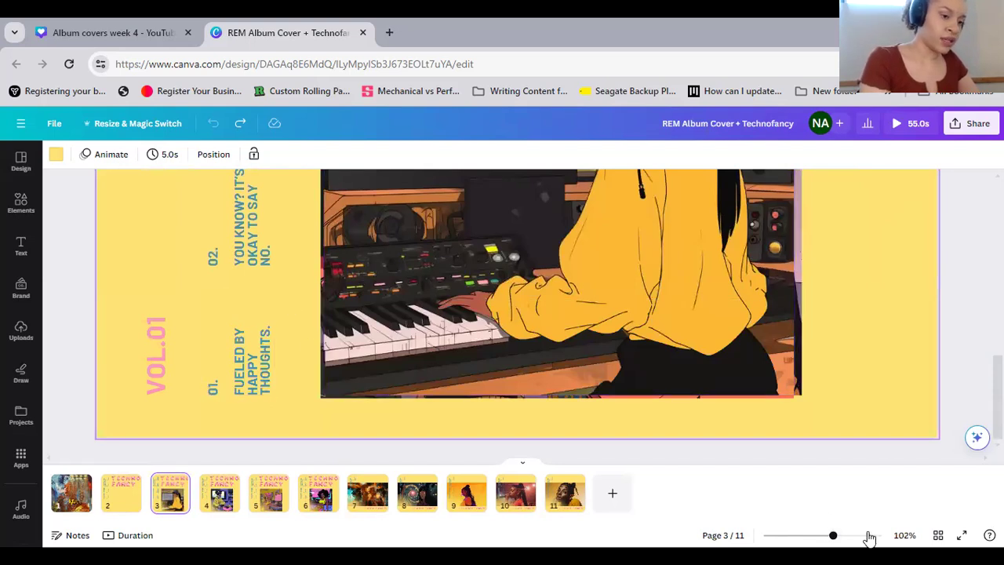
{"action": "scroll", "coordinate": [517, 310], "scroll_direction": "down", "scroll_amount": 5}
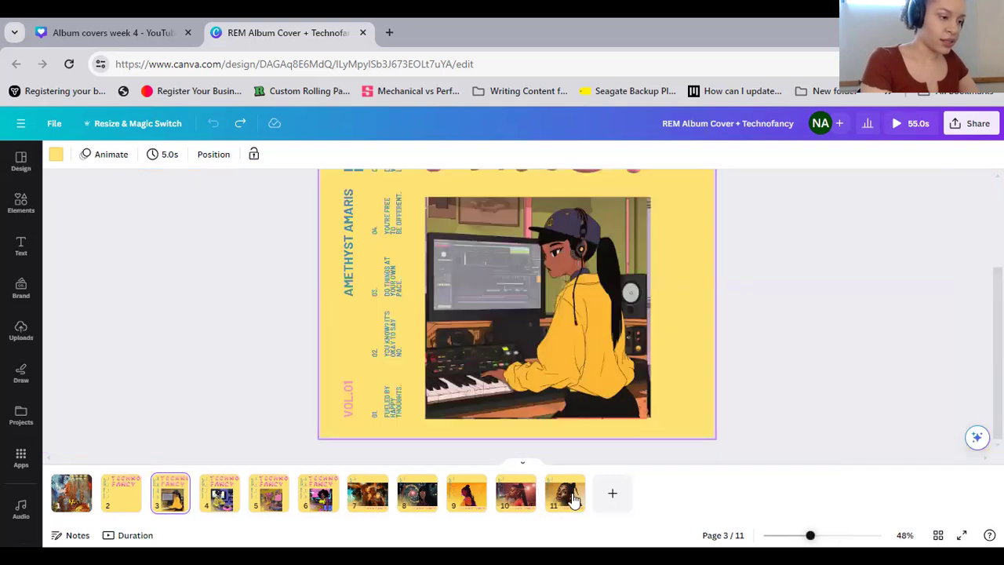
On page 11, select the track-list texts together with the photo and rotate them 90° clockwise so the text reads horizontally
{"action": "left_click", "coordinate": [572, 502]}
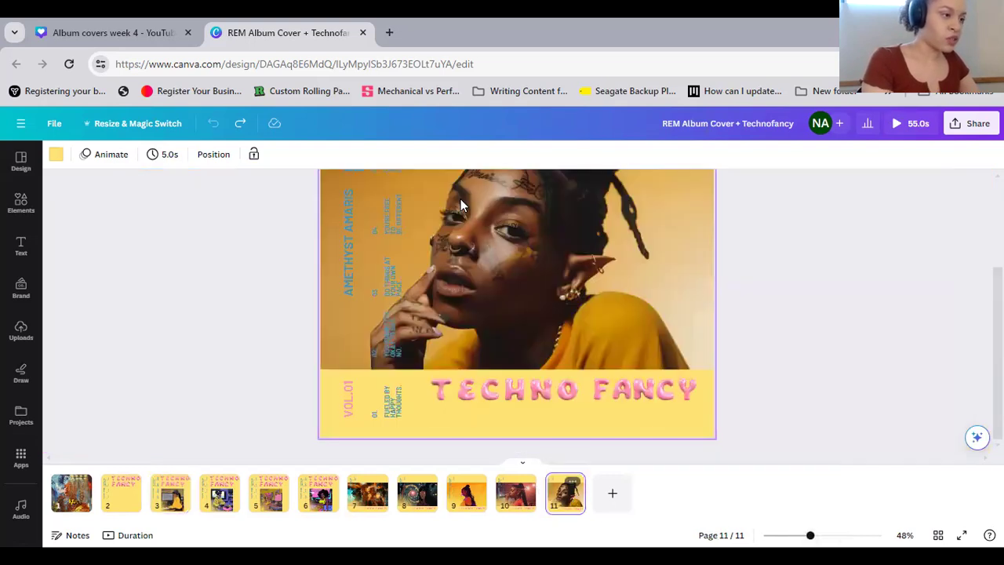
{"action": "scroll", "coordinate": [617, 298], "scroll_direction": "up", "scroll_amount": 3}
{"action": "left_click_drag", "start_coordinate": [427, 206], "coordinate": [332, 425]}
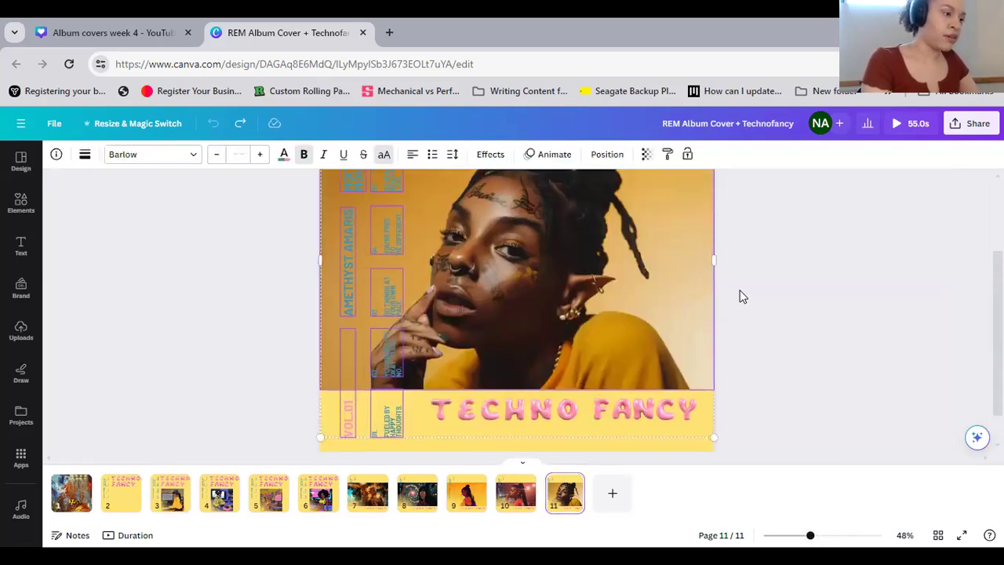
{"action": "scroll", "coordinate": [741, 296], "scroll_direction": "up", "scroll_amount": 3}
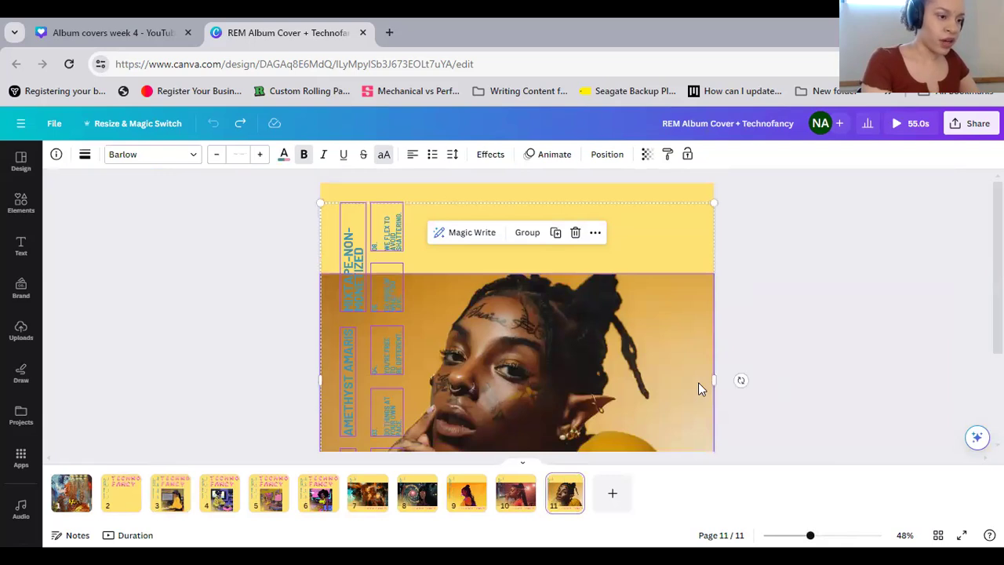
{"action": "left_click_drag", "start_coordinate": [741, 379], "coordinate": [523, 446]}
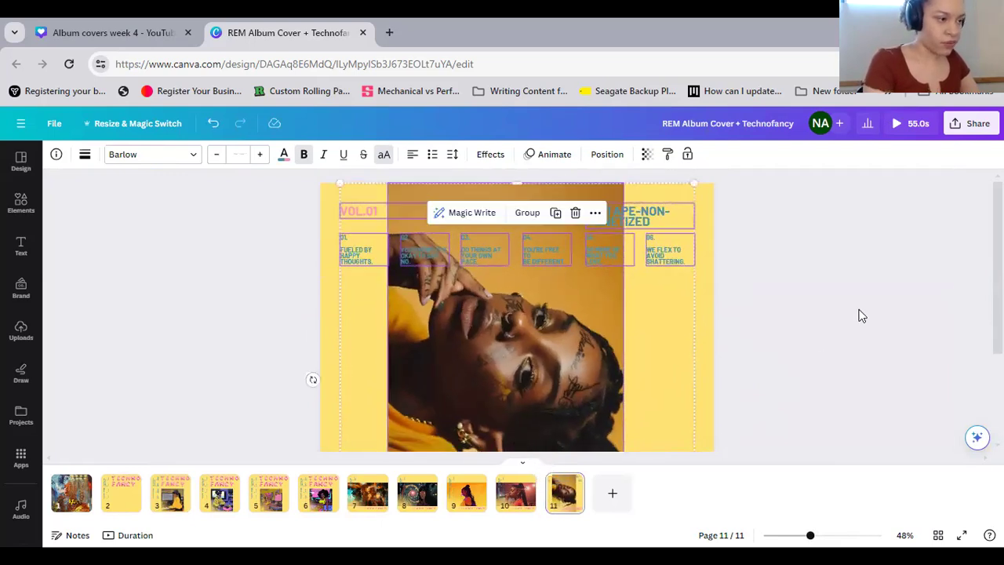
{"action": "left_click", "coordinate": [475, 165]}
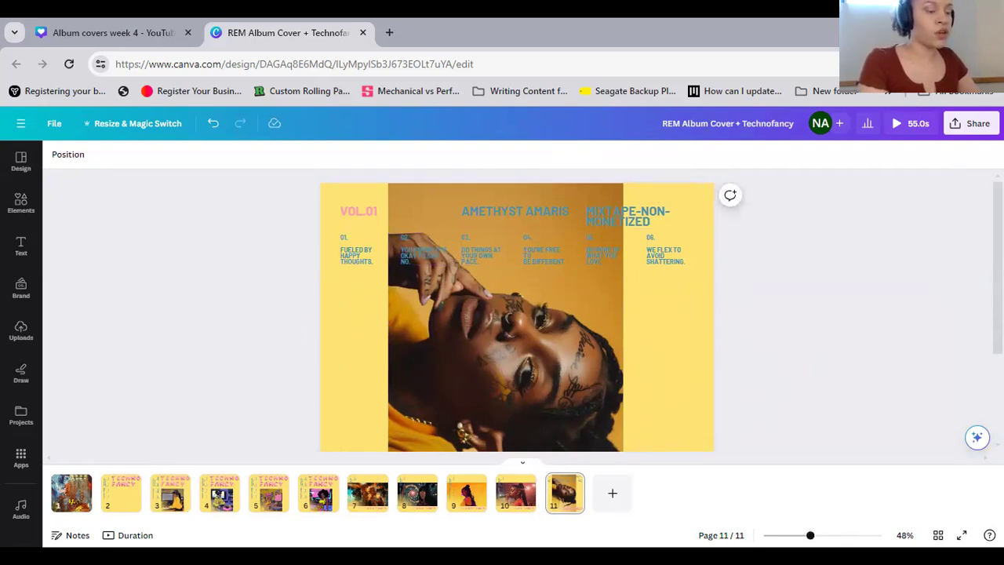
Replace the track 01 title on page 11 with "PSILLY-" followed by "ODB X AMETHYST AMARIS" on a new line
{"action": "left_click_drag", "start_coordinate": [810, 535], "coordinate": [829, 535]}
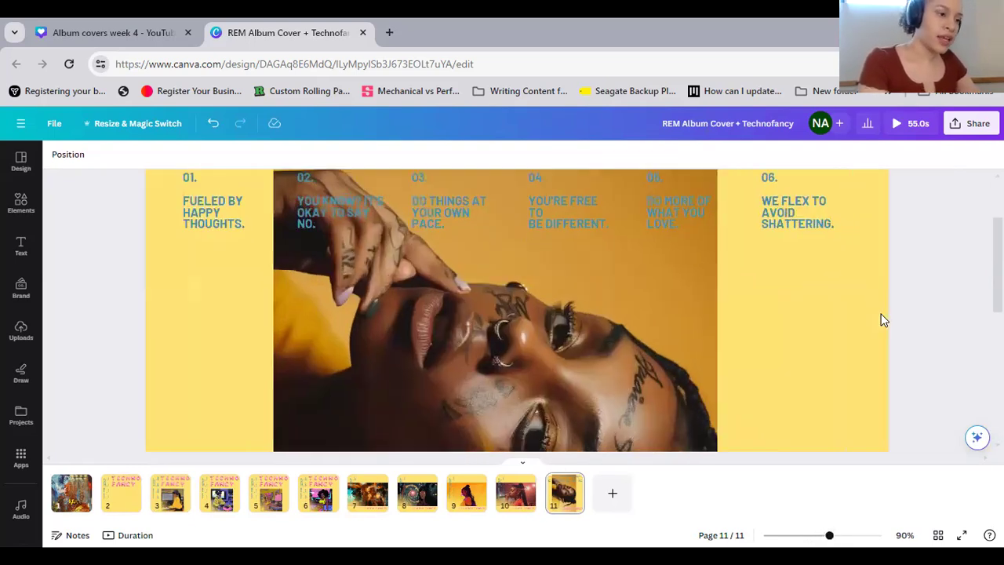
{"action": "scroll", "coordinate": [876, 317], "scroll_direction": "up", "scroll_amount": 2}
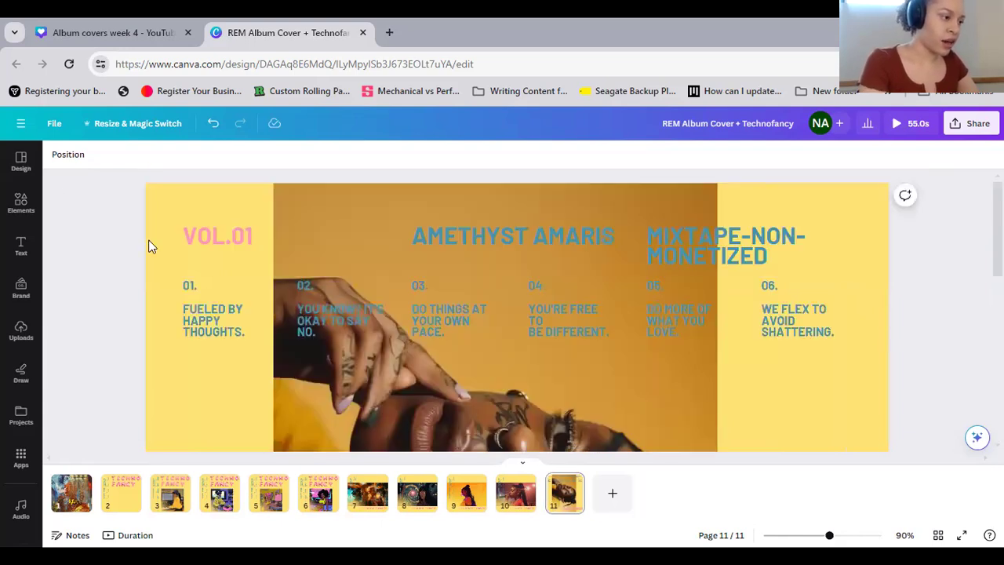
{"action": "triple_click", "coordinate": [232, 322]}
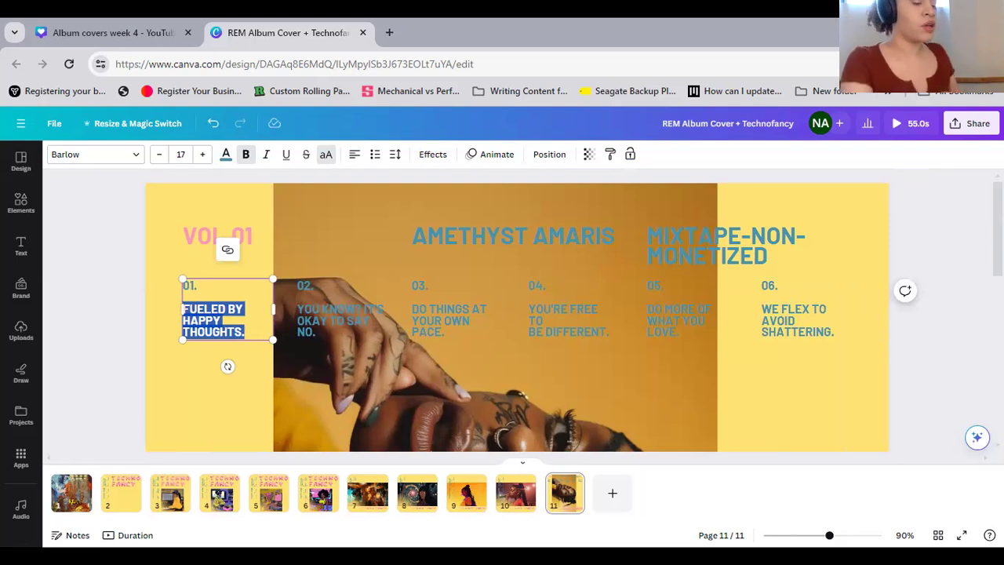
{"action": "type", "text": "PS"}
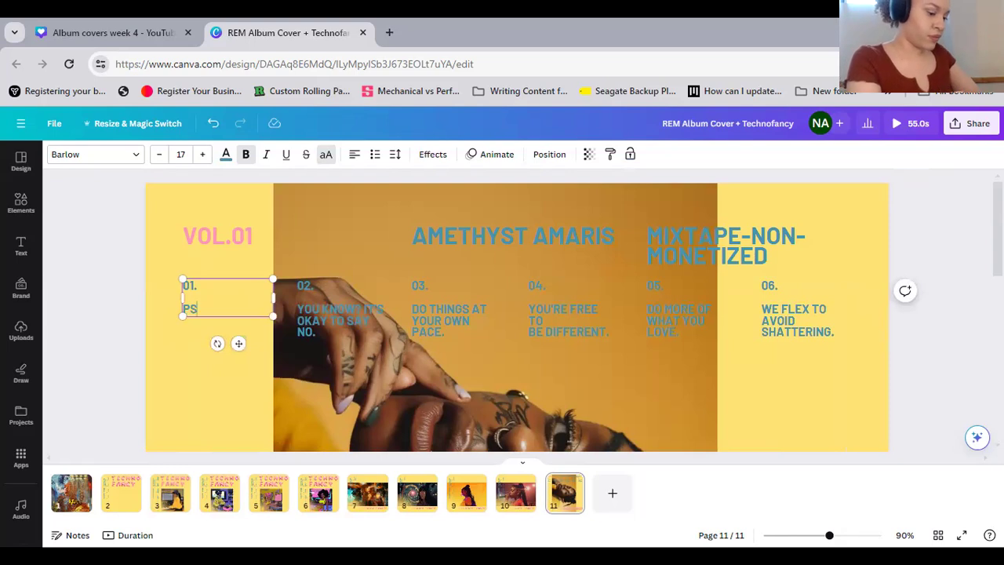
{"action": "type", "text": "ILLY"}
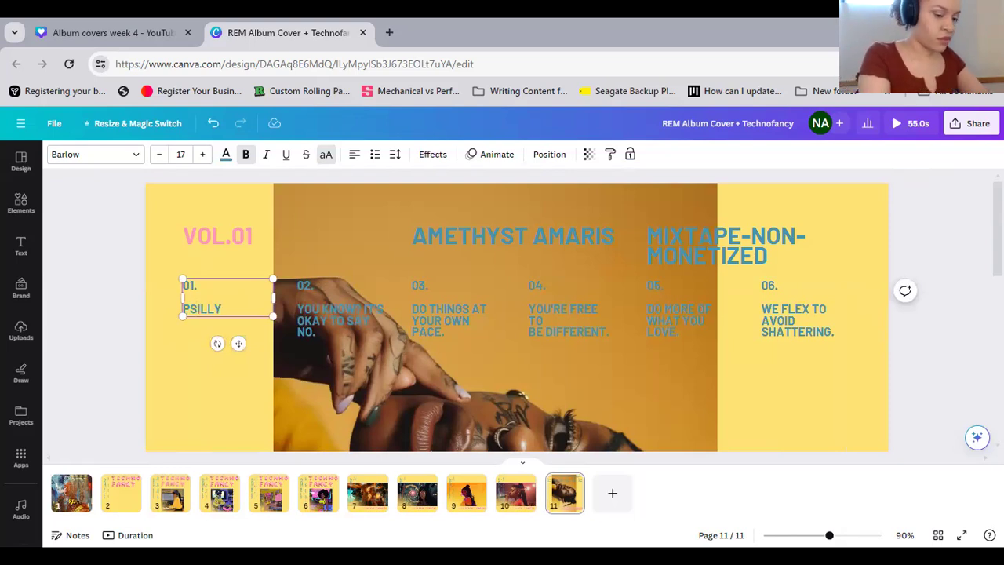
{"action": "type", "text": "-"}
{"action": "key", "text": "Return"}
{"action": "type", "text": "DDB"}
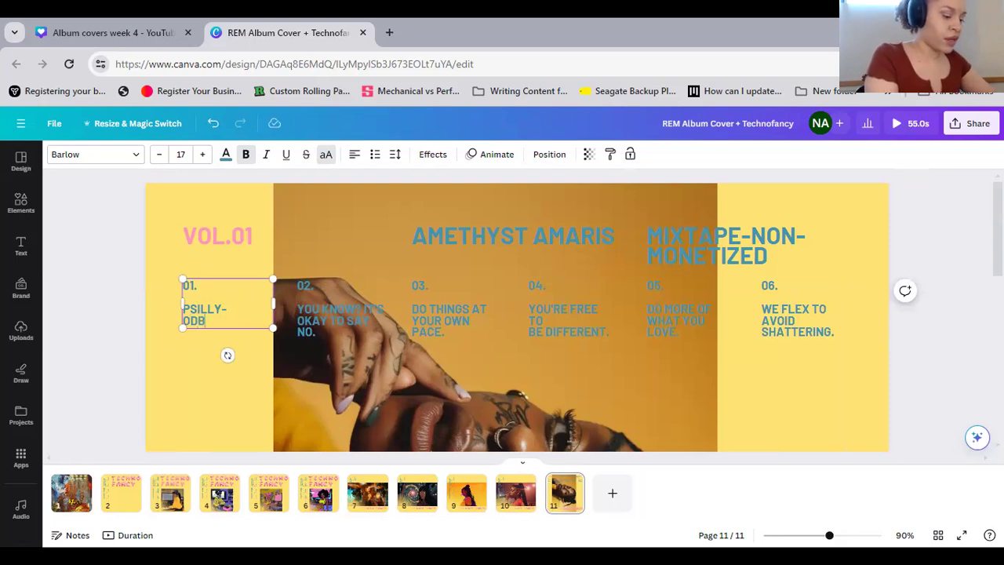
{"action": "type", "text": " X AMETHYS"}
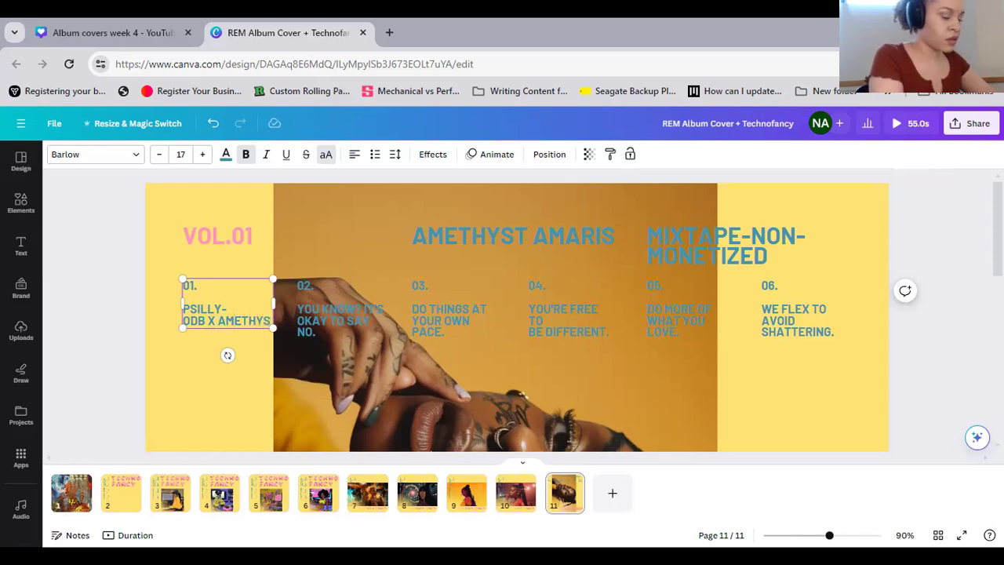
{"action": "type", "text": "T AMARIS"}
Insert "AI" before "ODB" in the track 01 text
{"action": "left_click", "coordinate": [186, 320]}
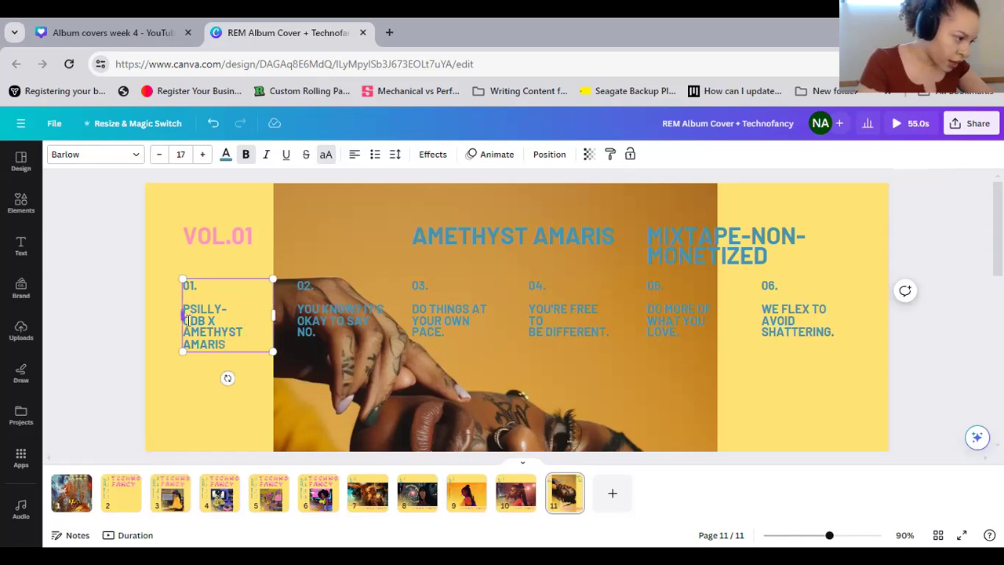
{"action": "type", "text": "O"}
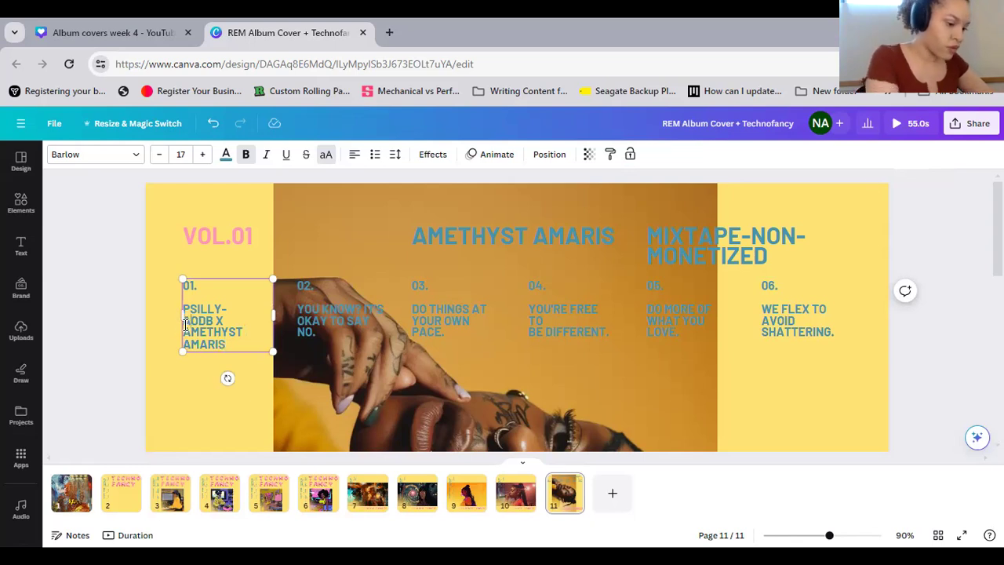
{"action": "type", "text": "I"}
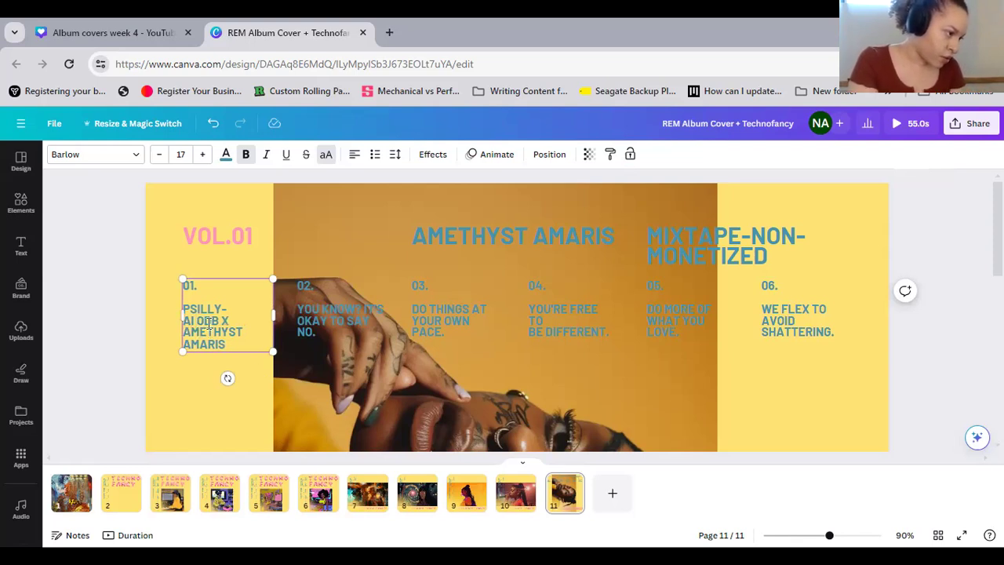
{"action": "left_click", "coordinate": [242, 367]}
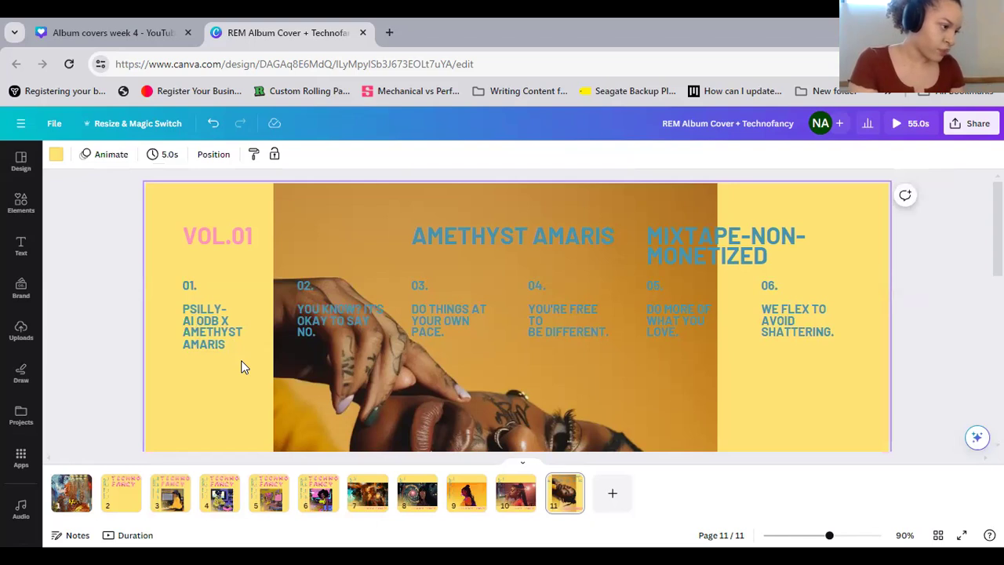
Replace the track 02 placeholder title with "CAPO DI TUTTI CAPI-" and the credit "AI TUPAC X AMETHYST AMARIS" beneath it
{"action": "left_click", "coordinate": [335, 315]}
{"action": "left_click", "coordinate": [335, 312]}
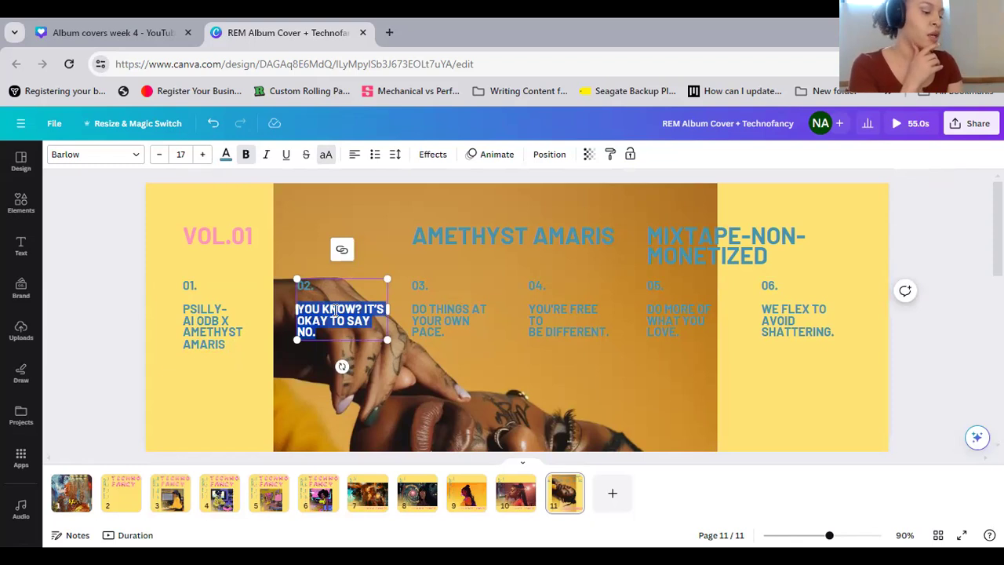
{"action": "type", "text": "CAPE"}
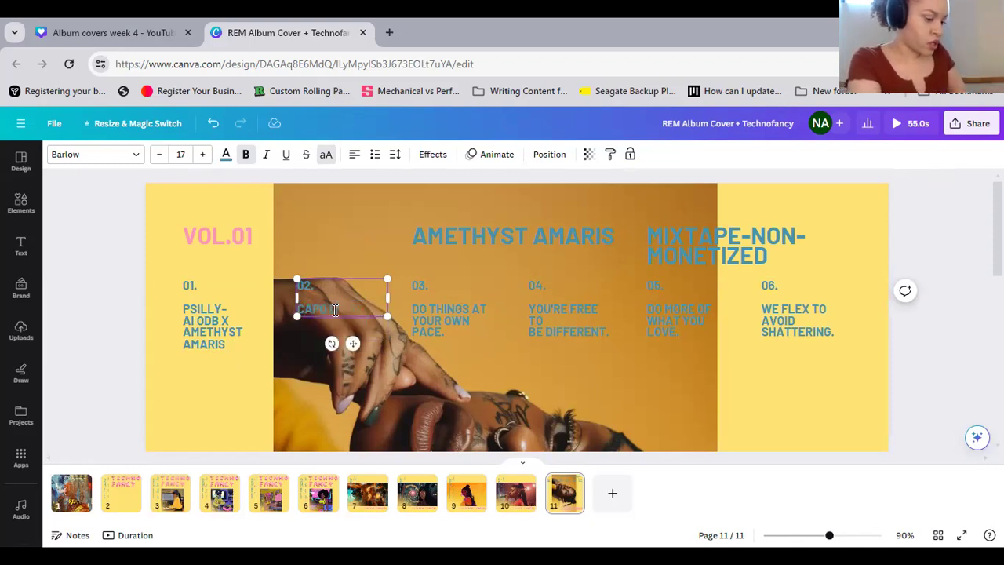
{"action": "type", "text": " DI TUTTI CAPI"}
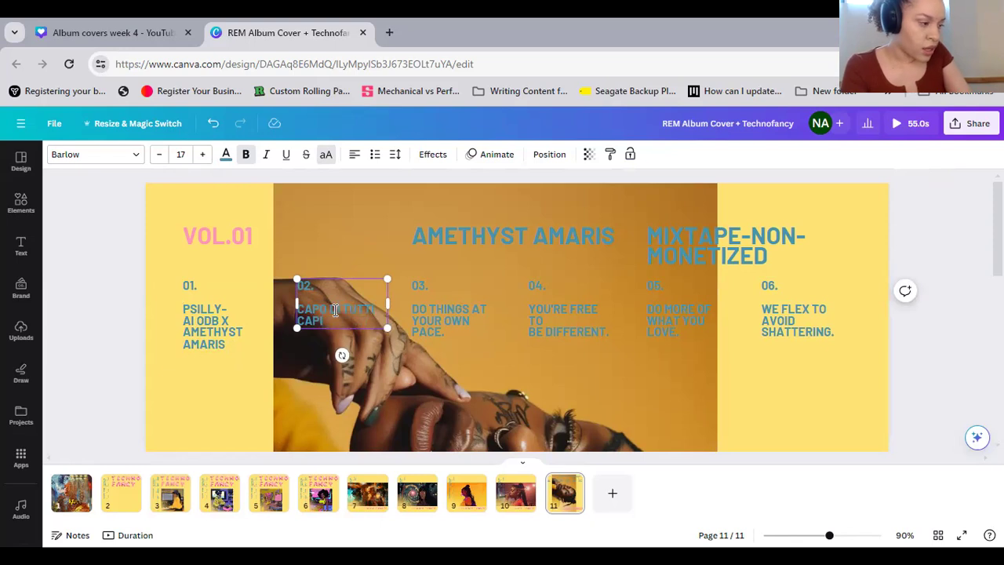
{"action": "key", "text": "Return"}
{"action": "type", "text": "AI TUPAC"}
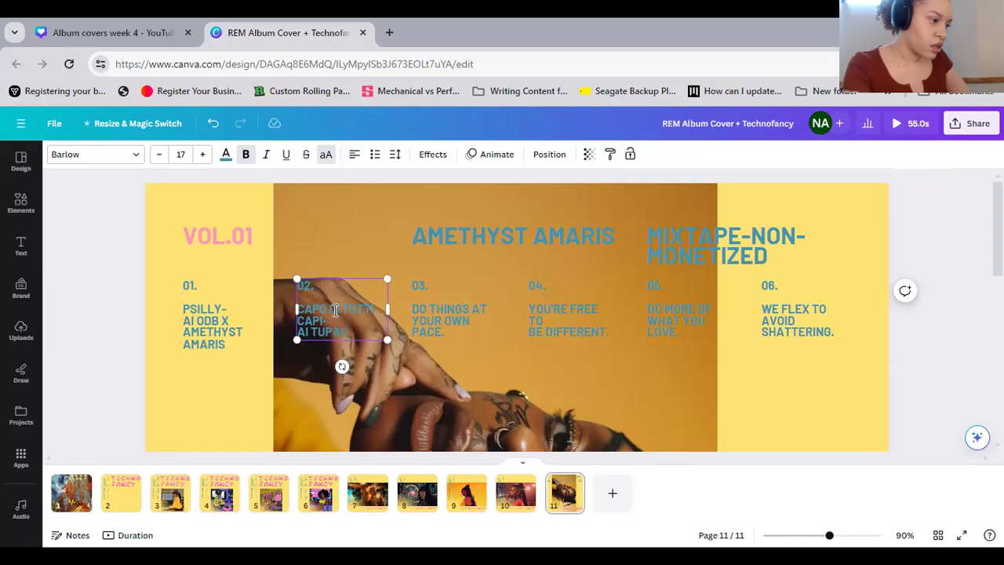
{"action": "type", "text": " X AM"}
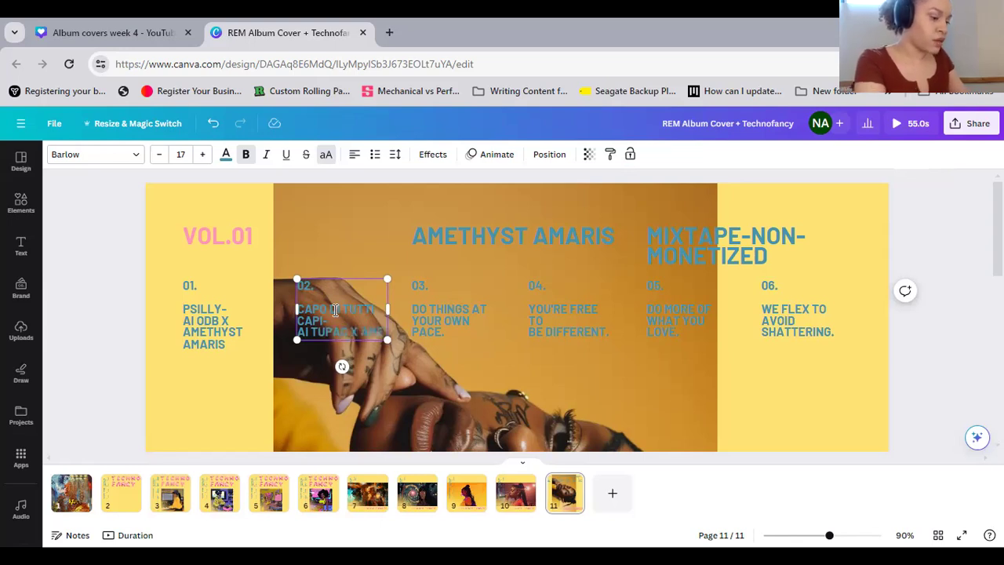
{"action": "key", "text": "Return"}
{"action": "type", "text": "AMETH"}
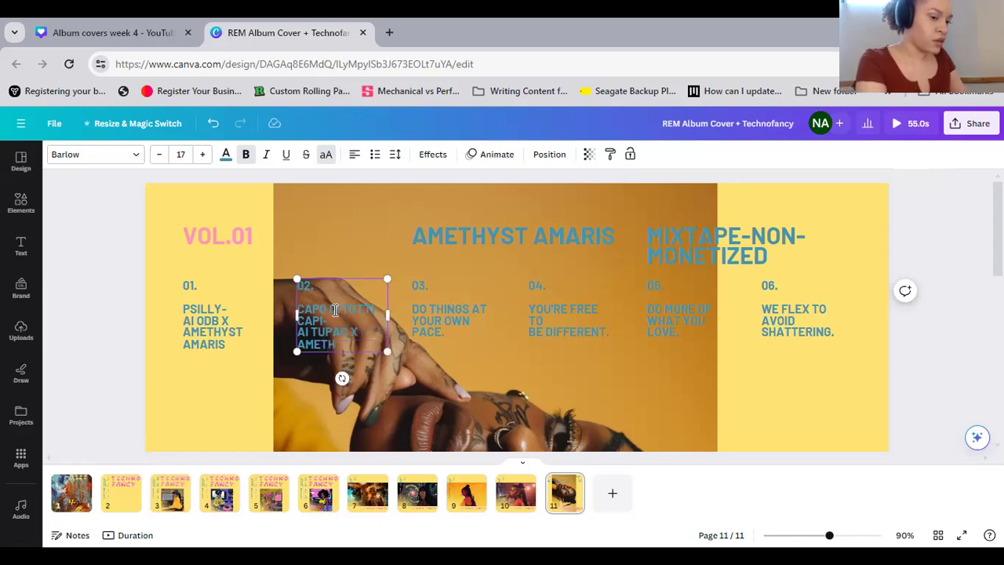
{"action": "type", "text": "YST AMARIS"}
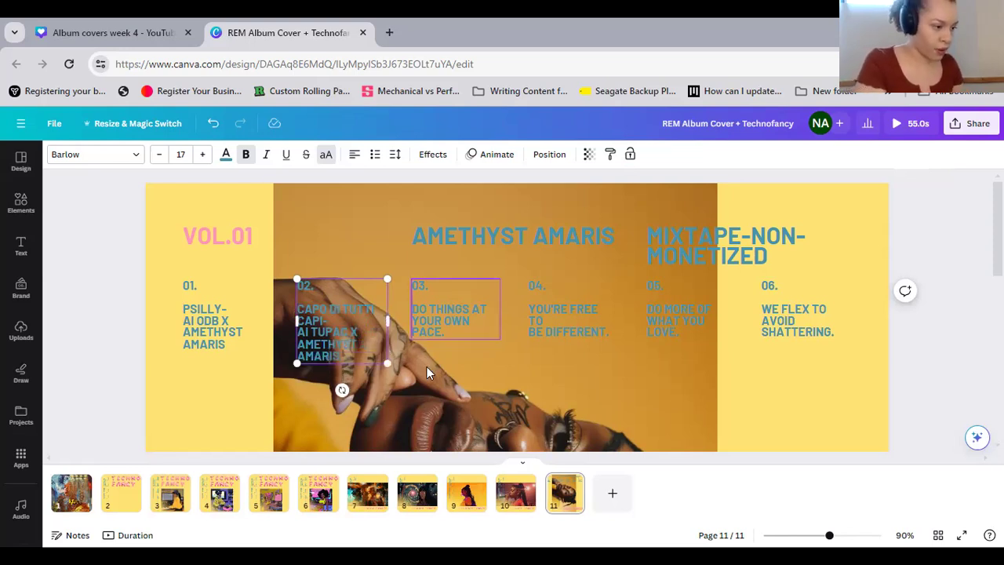
{"action": "left_click", "coordinate": [179, 403]}
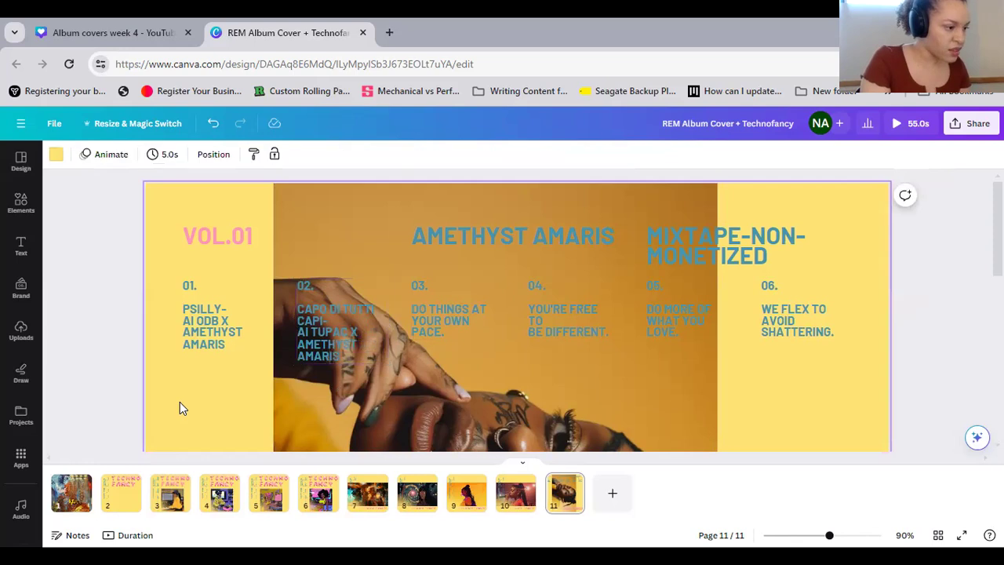
Recolor all six track texts, 01 through 06, together to solid black
{"action": "left_click_drag", "start_coordinate": [126, 317], "coordinate": [884, 342]}
{"action": "left_click", "coordinate": [284, 155]}
{"action": "left_click", "coordinate": [95, 227]}
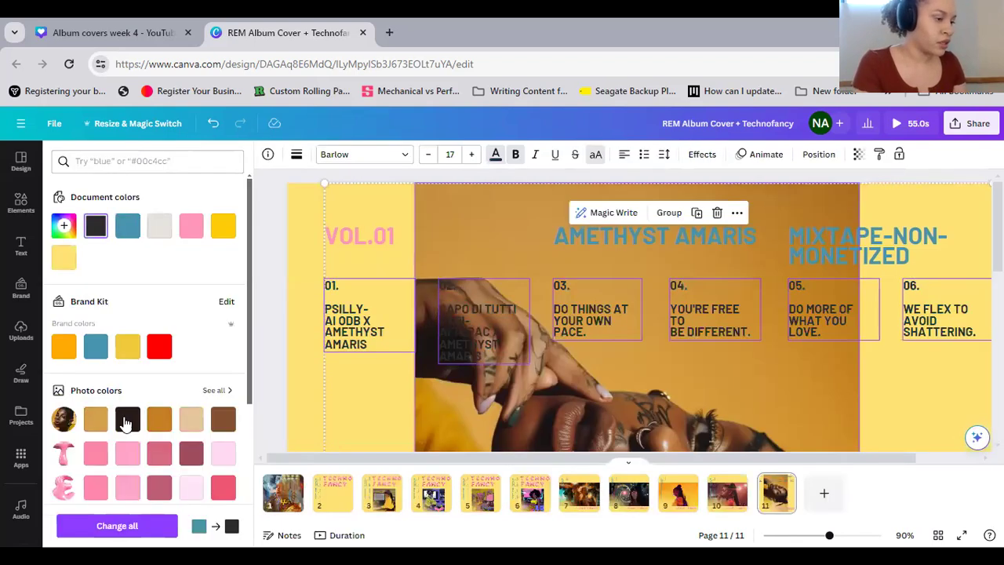
{"action": "scroll", "coordinate": [124, 421], "scroll_direction": "down", "scroll_amount": 3}
{"action": "left_click", "coordinate": [64, 350]}
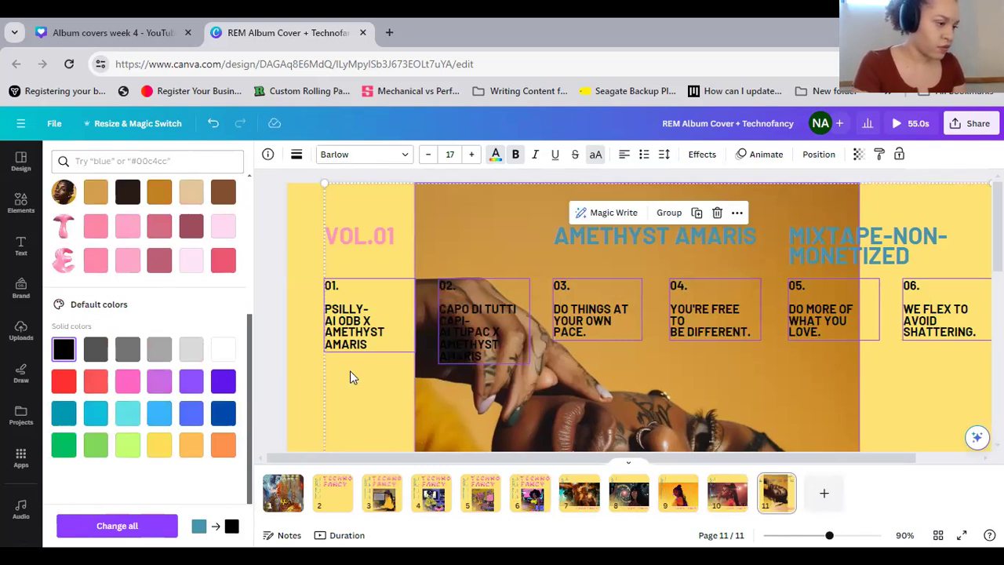
{"action": "left_click", "coordinate": [290, 371]}
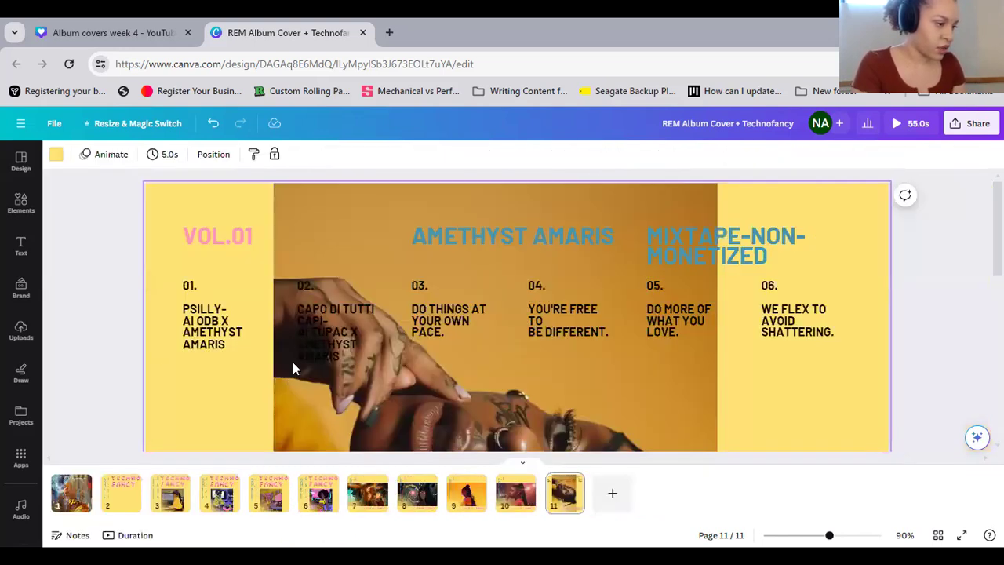
Change the track 02 text color to the pink document color used for VOL.01
{"action": "left_click", "coordinate": [348, 328]}
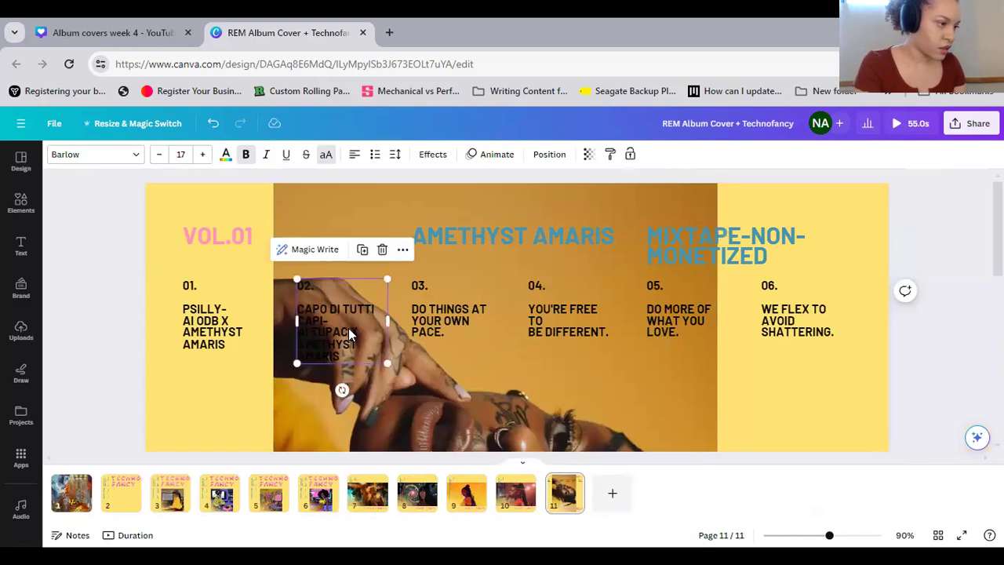
{"action": "left_click", "coordinate": [224, 155]}
{"action": "left_click", "coordinate": [224, 227]}
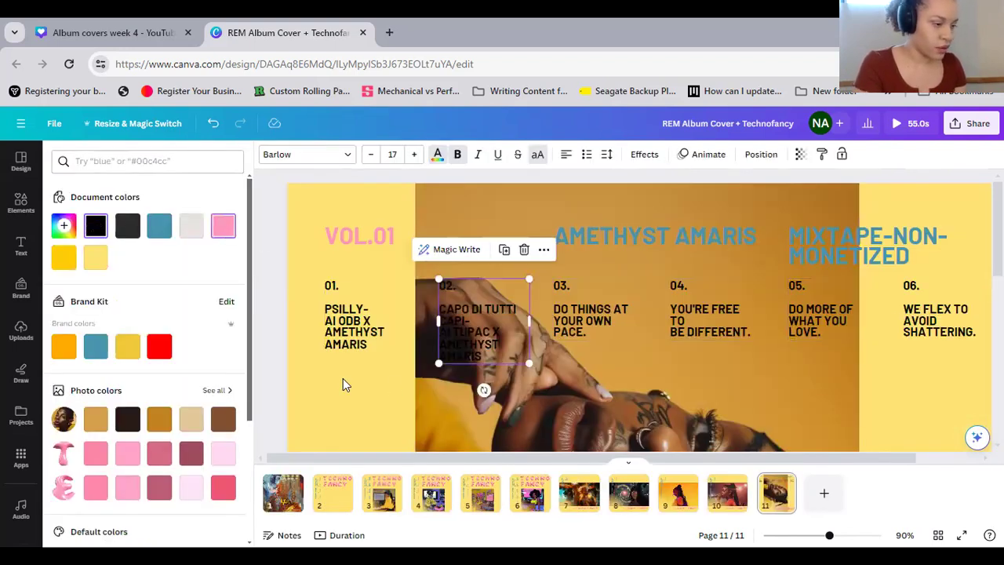
{"action": "left_click", "coordinate": [756, 373]}
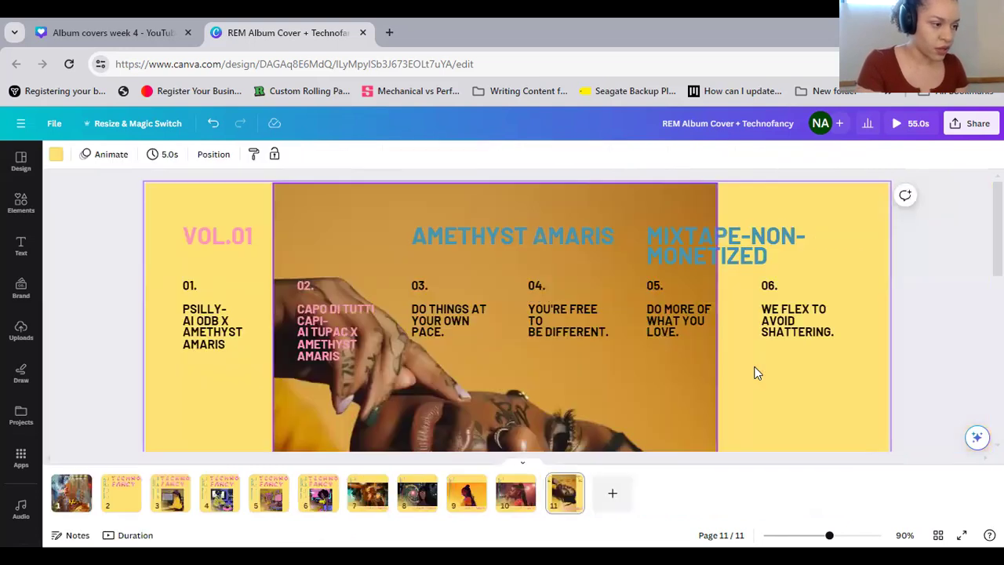
Replace the track 03 placeholder title with "SCARECROW-" followed by "AI METHOD MAN X AMETHYST AMARIS" on a new line
{"action": "left_click", "coordinate": [403, 310]}
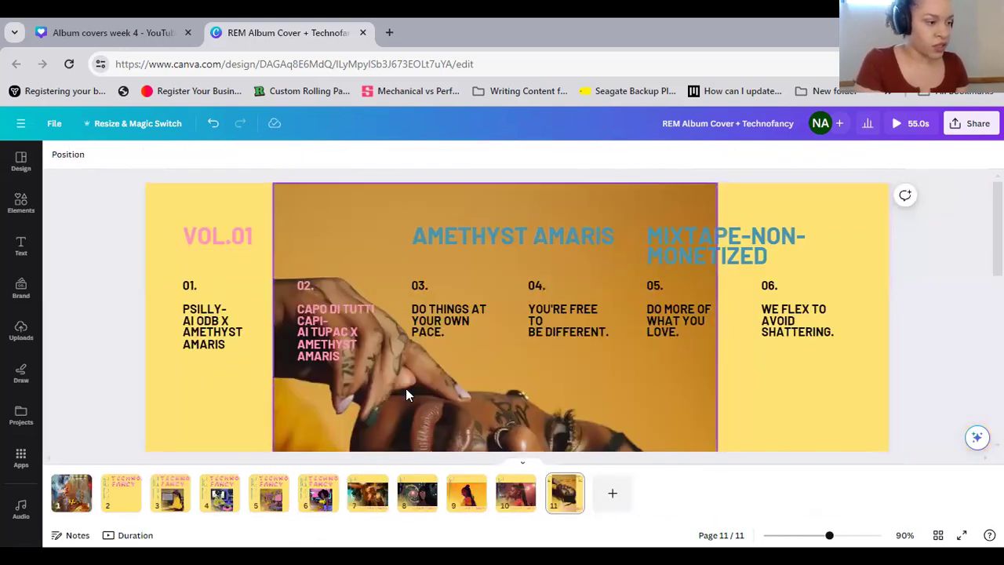
{"action": "triple_click", "coordinate": [442, 334]}
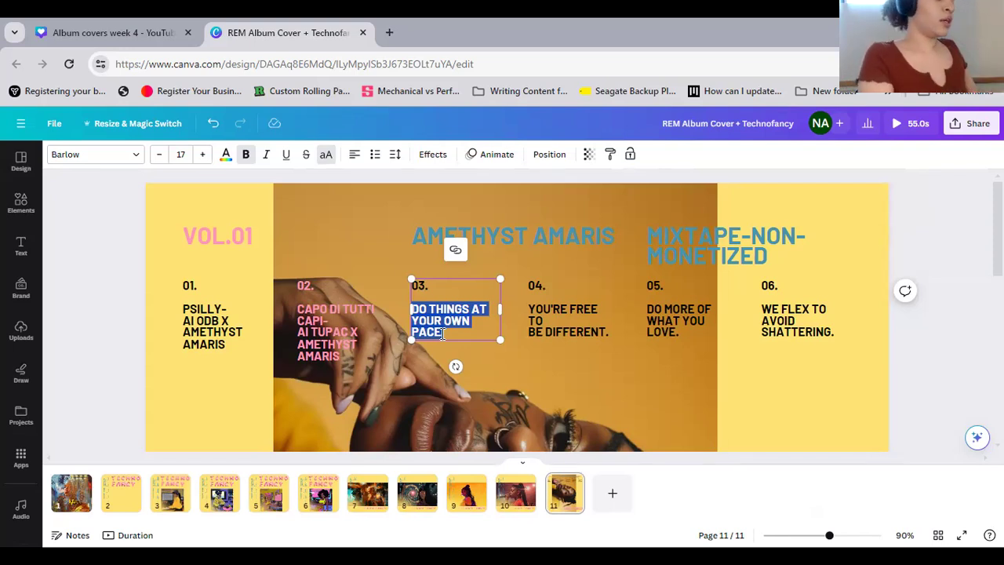
{"action": "type", "text": "SCDA"}
{"action": "key", "text": "BackSpace"}
{"action": "key", "text": "BackSpace"}
{"action": "type", "text": "AREC"}
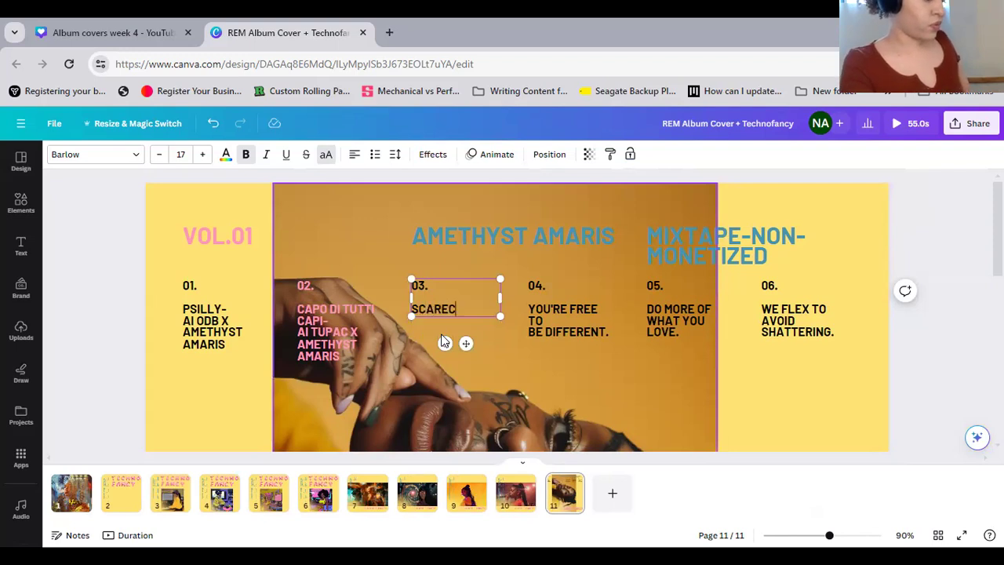
{"action": "type", "text": "ROW-"}
{"action": "key", "text": "Return"}
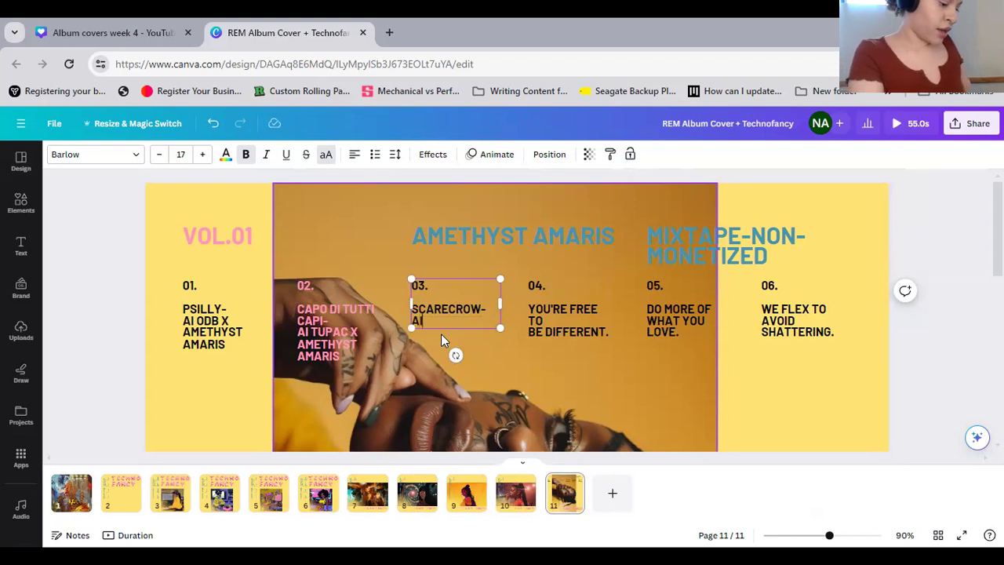
{"action": "type", "text": "AI METHOD MAN"}
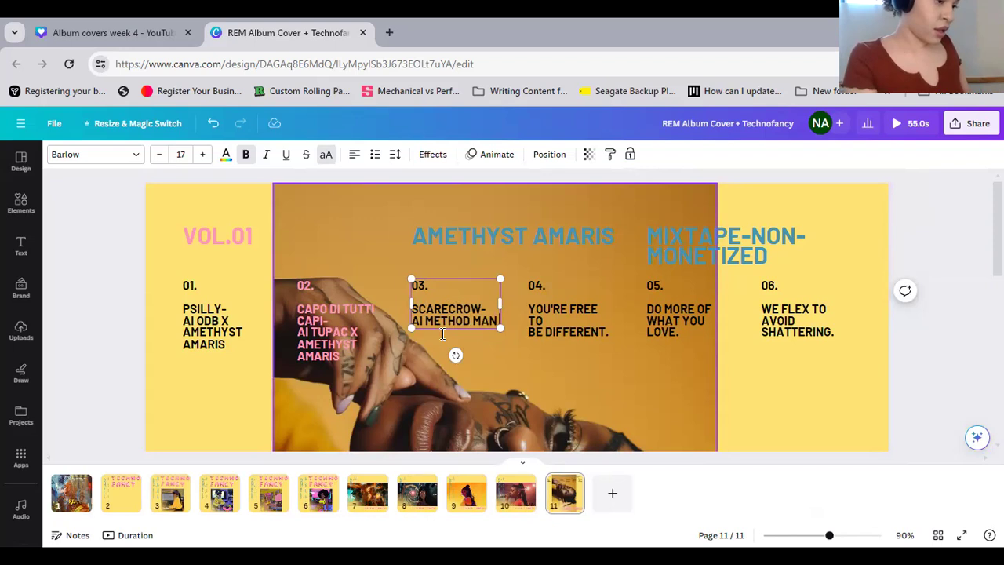
{"action": "type", "text": " X AMETHYST AMARIS"}
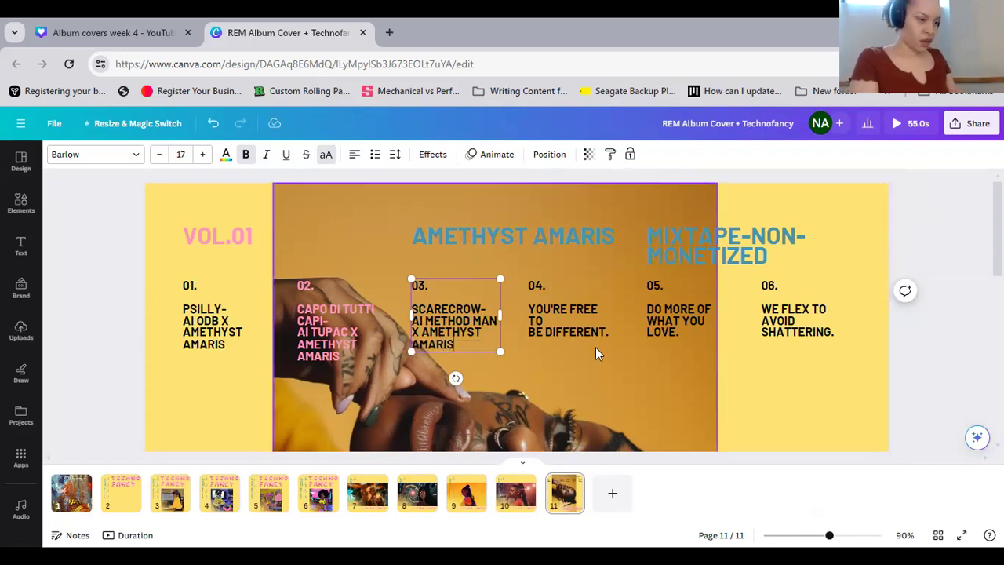
Replace the track 04 placeholder title with "SUPREME-" followed by "AI TAKEOFF X AMETHYST AMARIS" on a new line, keeping the number
{"action": "double_click", "coordinate": [575, 321]}
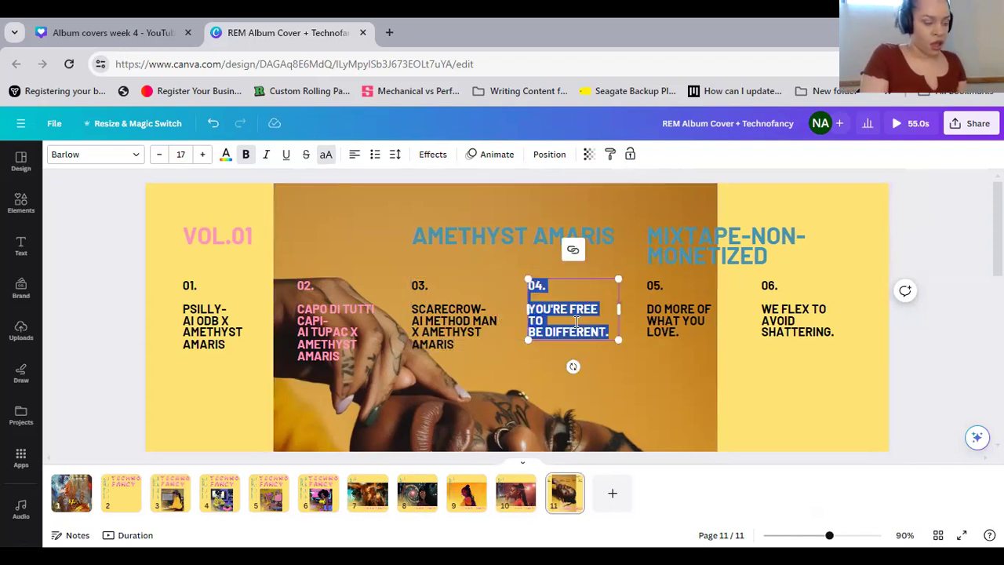
{"action": "left_click", "coordinate": [609, 335]}
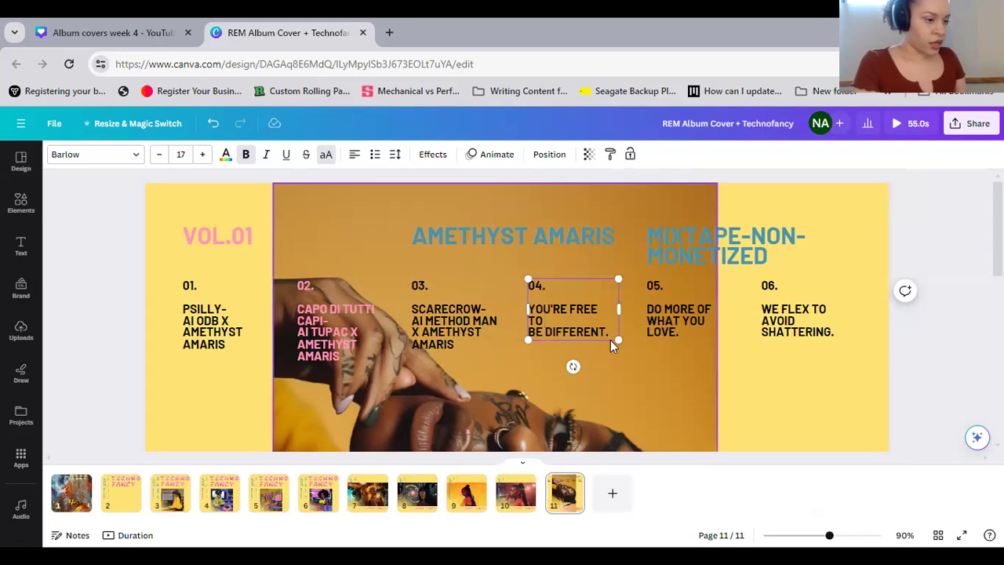
{"action": "left_click_drag", "start_coordinate": [609, 336], "coordinate": [531, 308]}
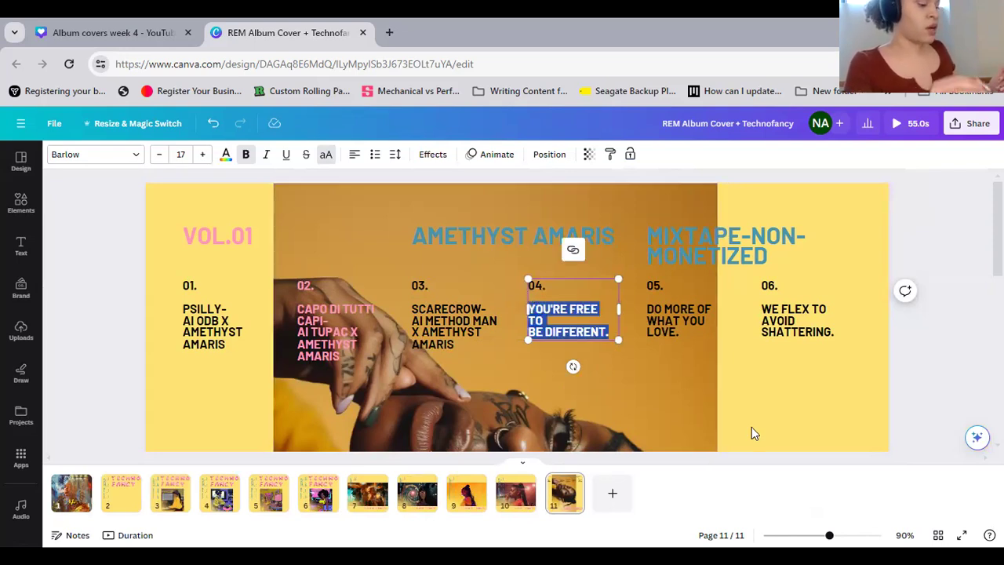
{"action": "type", "text": "SUPREME"}
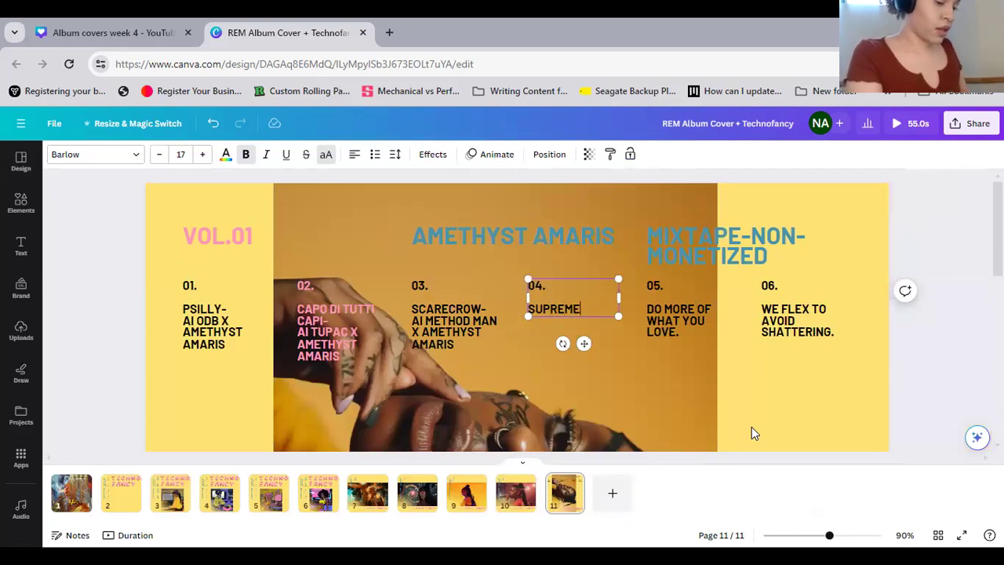
{"action": "type", "text": "-"}
{"action": "key", "text": "Return"}
{"action": "type", "text": "AI"}
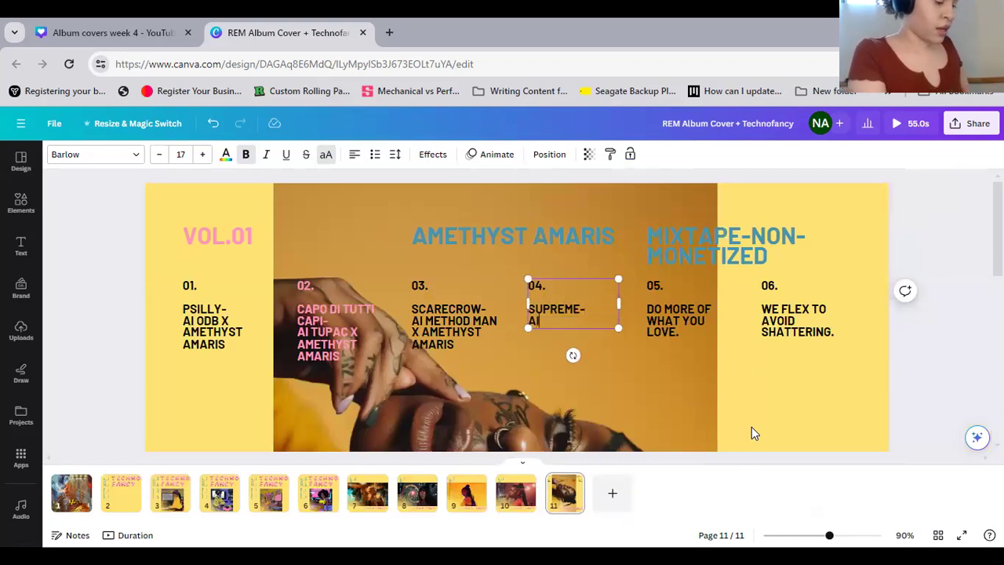
{"action": "type", "text": " TAKEOF"}
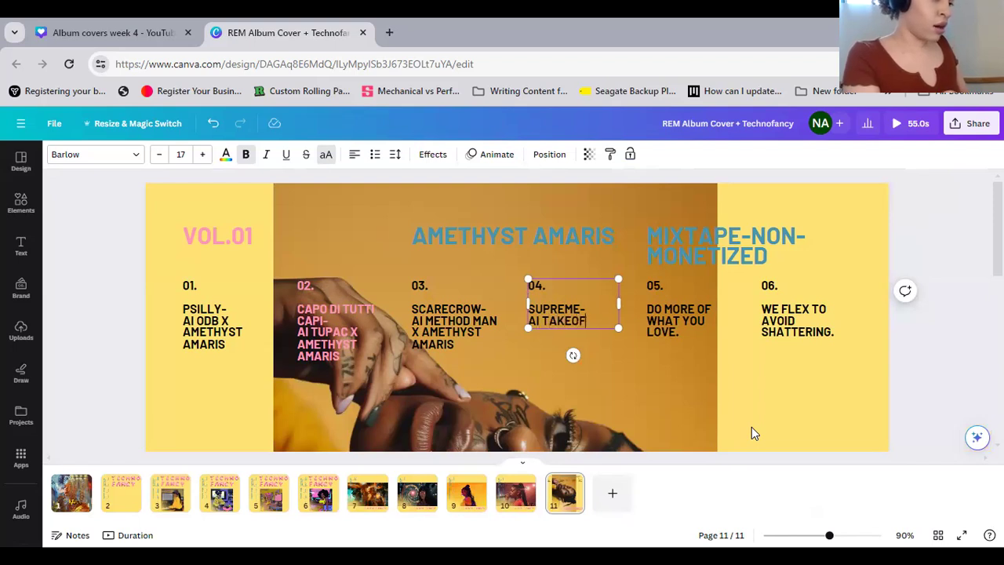
{"action": "type", "text": "F X"}
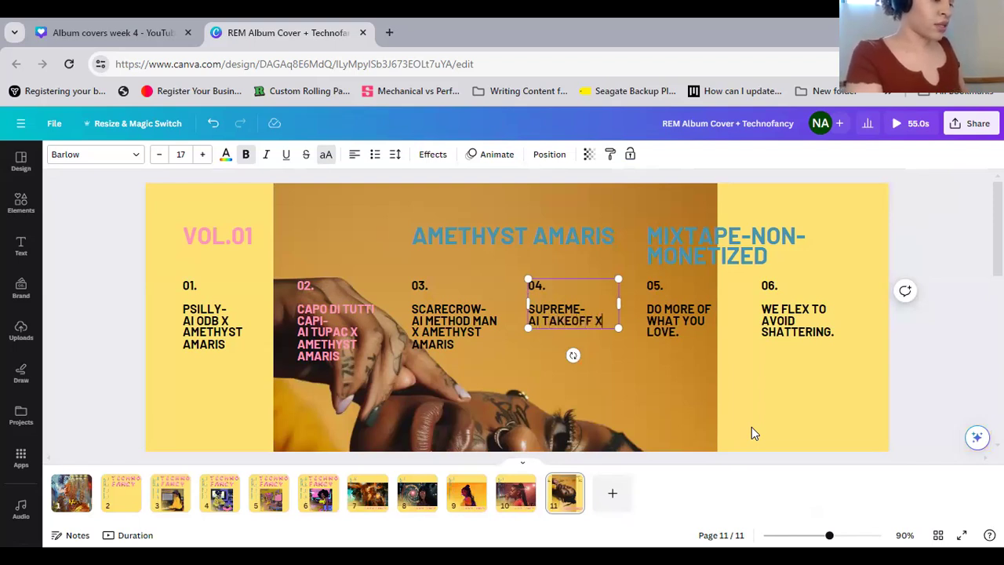
{"action": "type", "text": " AM"}
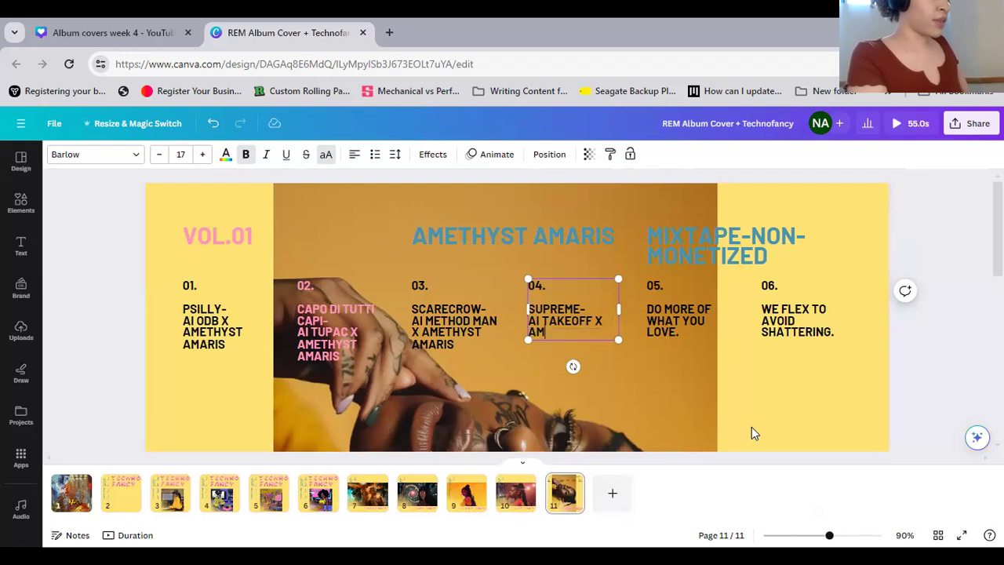
{"action": "type", "text": "ETHYST AMARIS"}
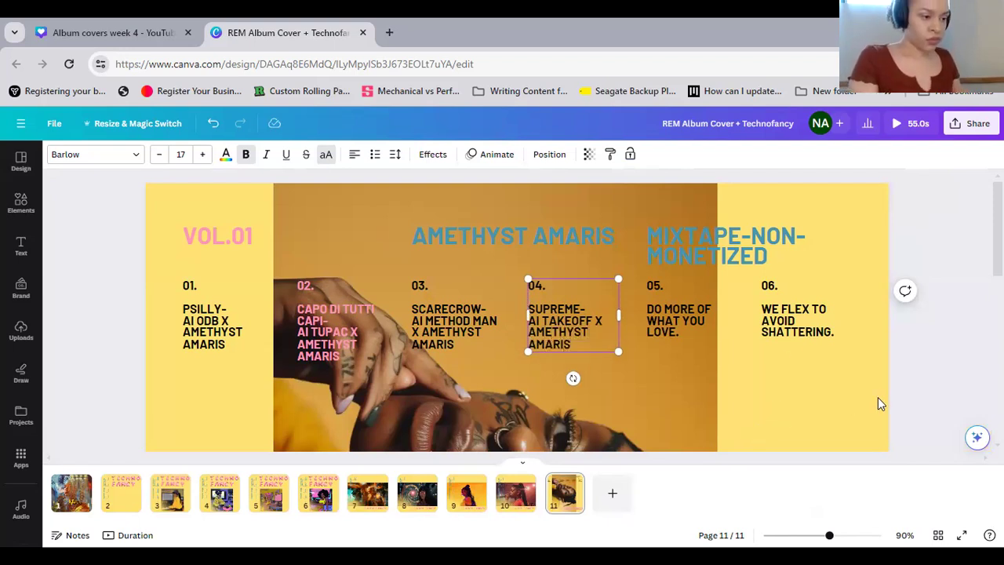
Replace the track 05 placeholder title with "333 MARTIANS-" and the credit "AI TUPAC X AMETHYST AMARIS" beneath it
{"action": "double_click", "coordinate": [702, 327]}
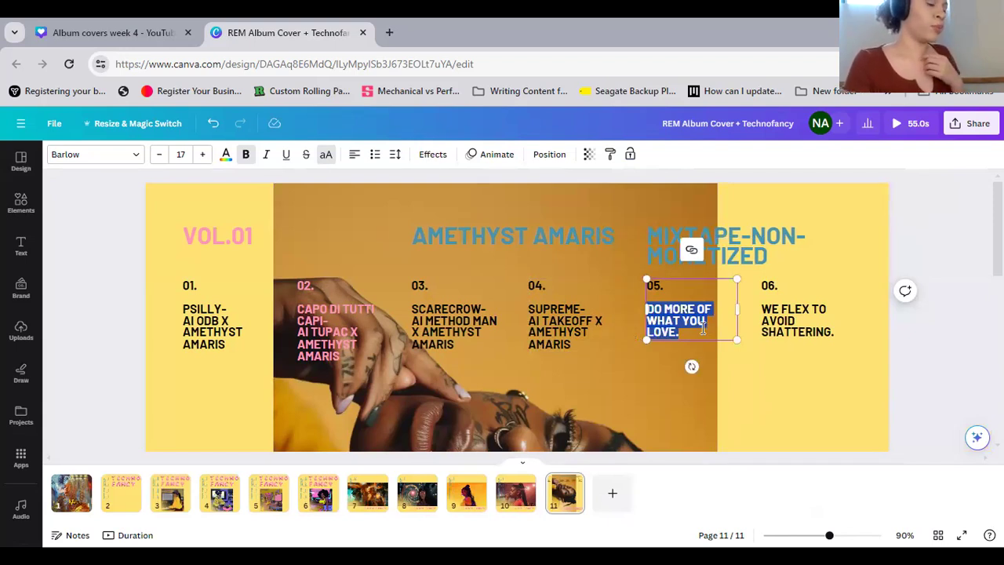
{"action": "type", "text": "333"}
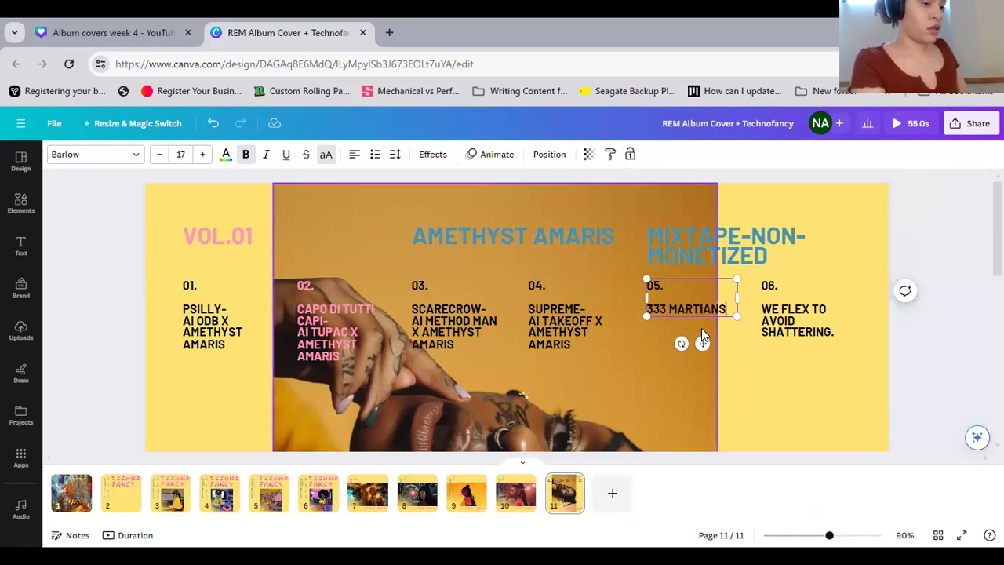
{"action": "type", "text": "MARTIANS-AI TUPAC"}
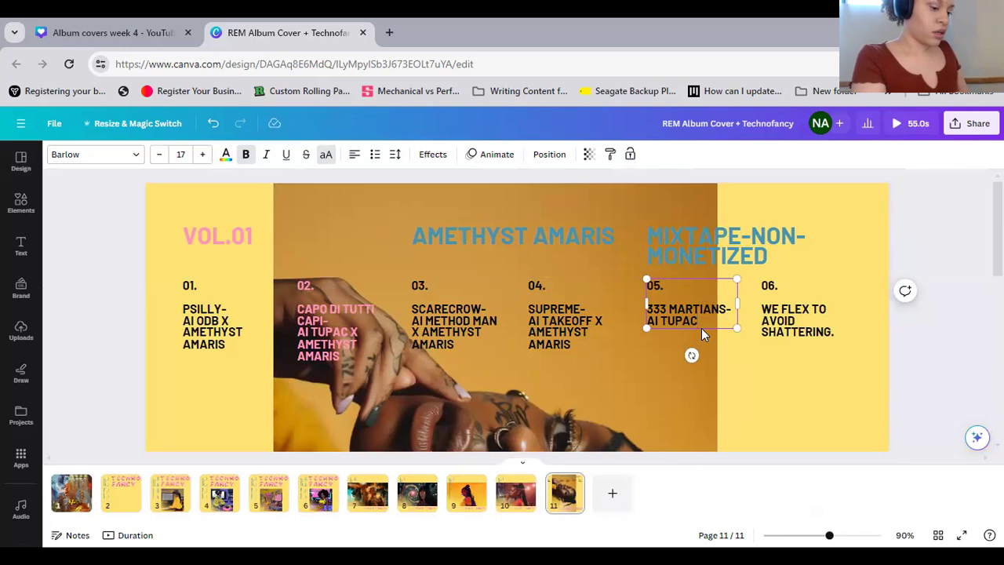
{"action": "type", "text": " X AMETHYS"}
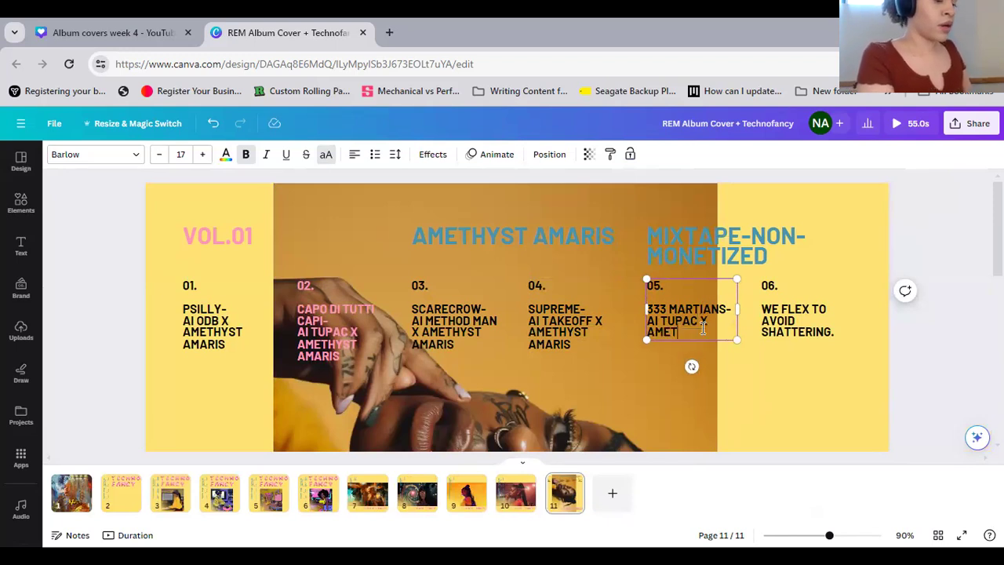
{"action": "type", "text": "AMARIS"}
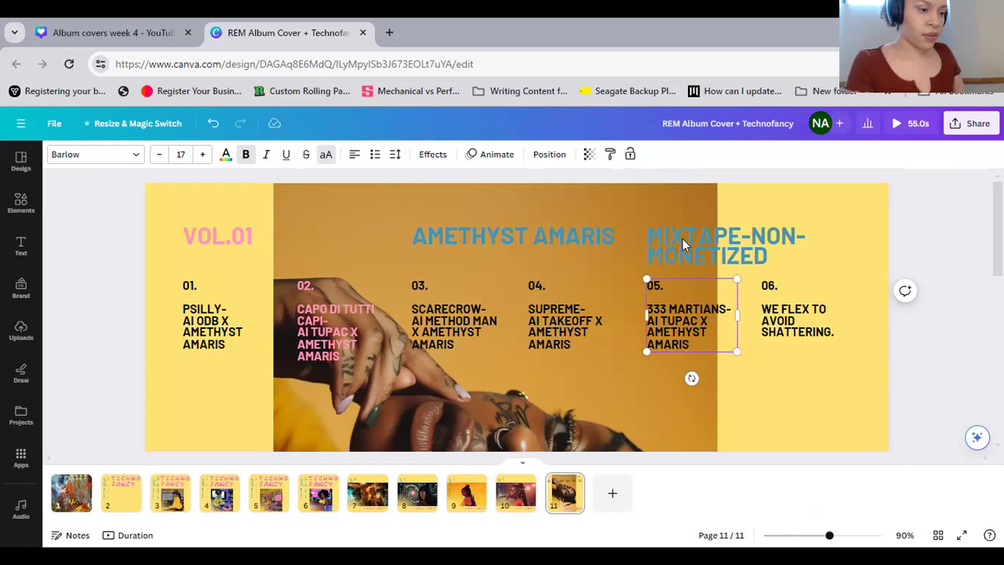
Replace the track 06 placeholder title with "KABOOM- AI DRAKE X AMETHYST AMARIS", keeping the number
{"action": "left_click", "coordinate": [780, 325]}
{"action": "left_click", "coordinate": [784, 321]}
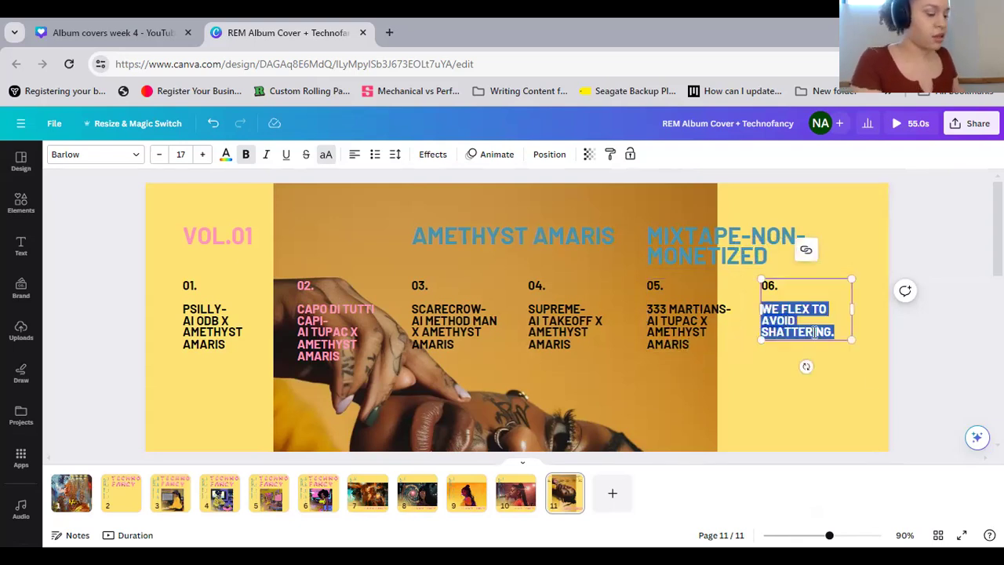
{"action": "type", "text": "KABO"}
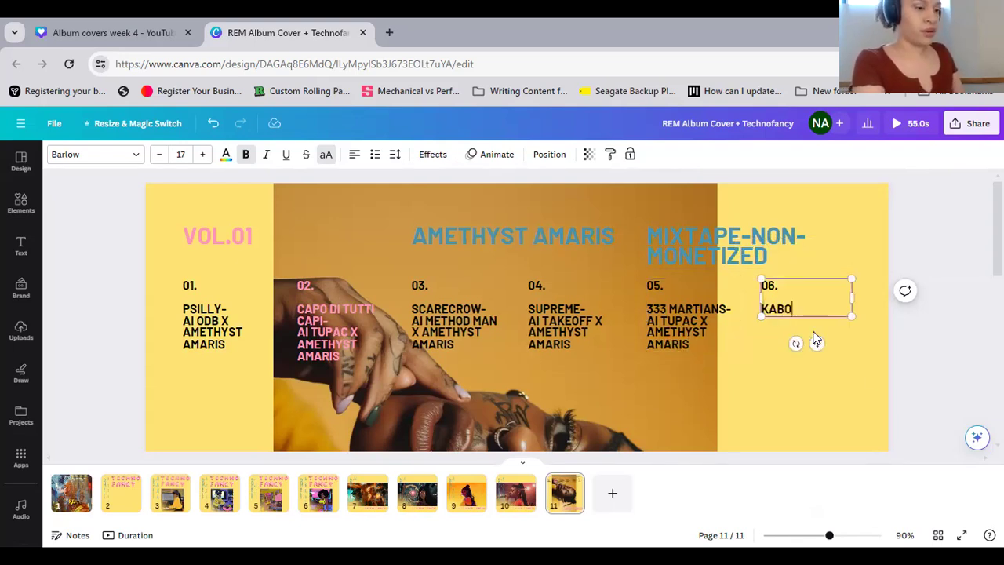
{"action": "type", "text": "OM-"}
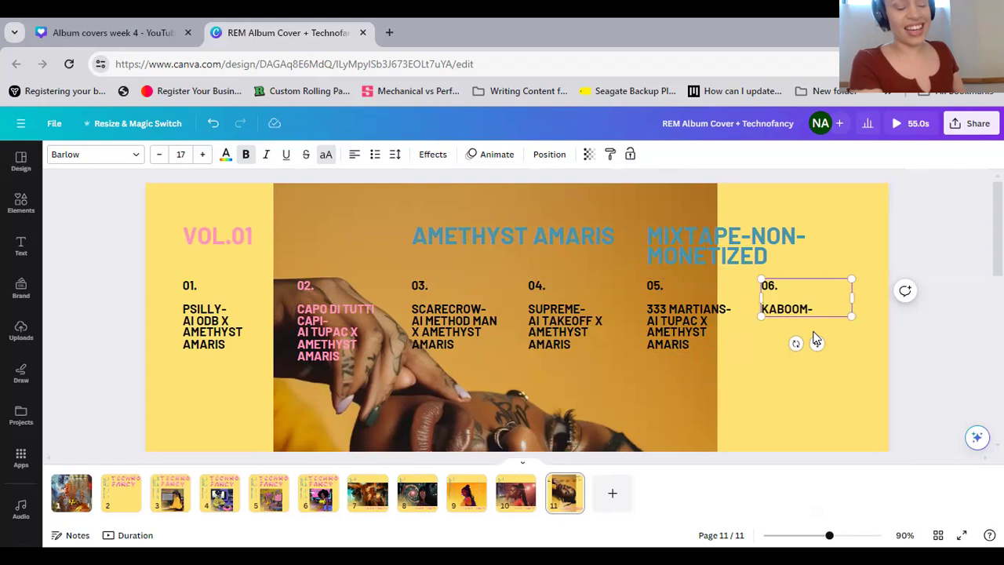
{"action": "type", "text": "A"}
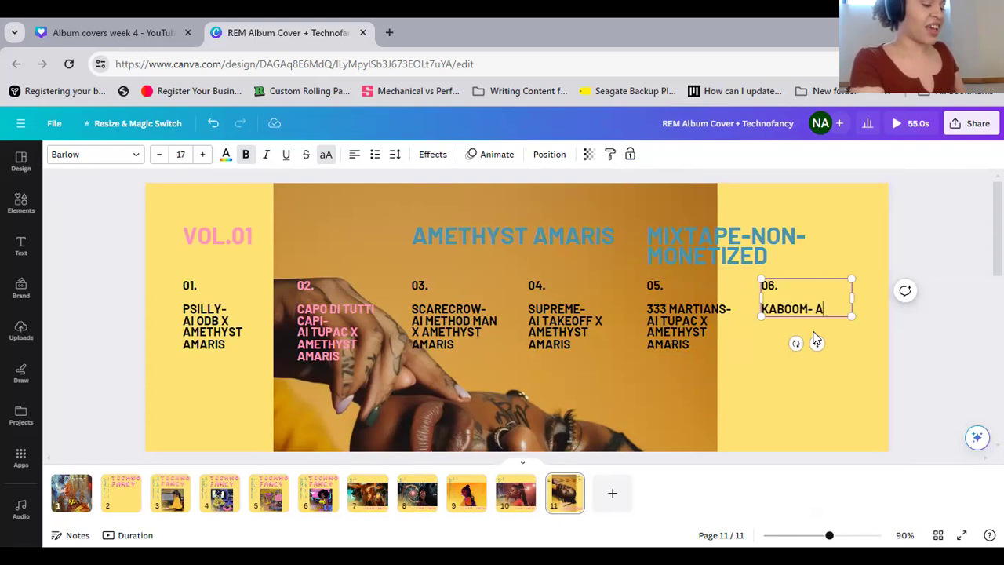
{"action": "type", "text": "I DRAKE"}
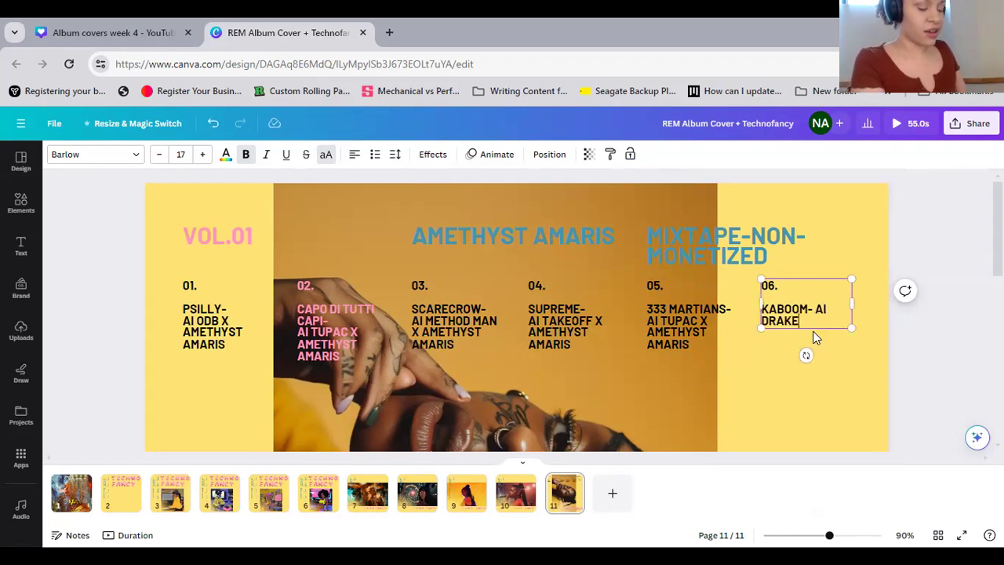
{"action": "type", "text": " X AMETH"}
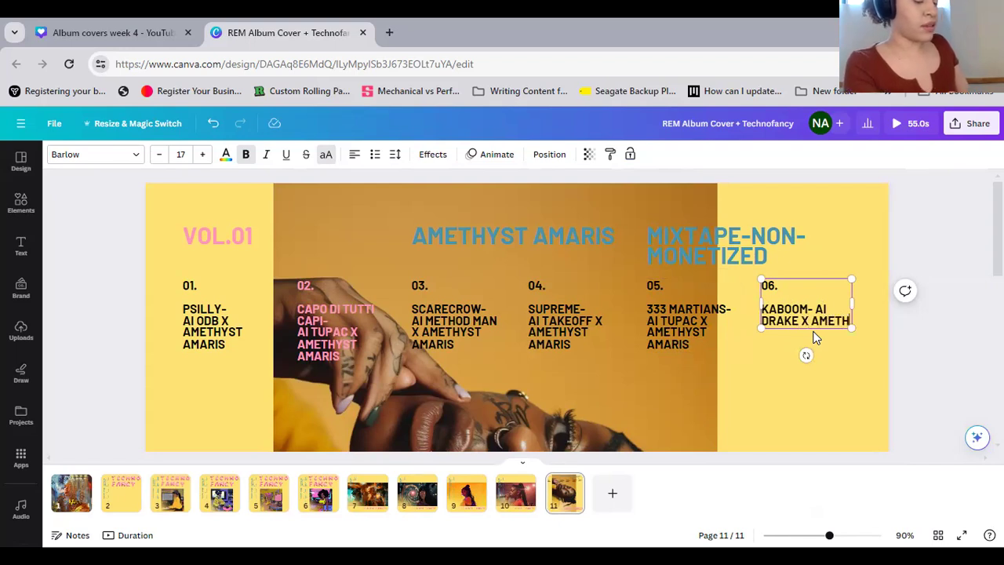
{"action": "type", "text": "YST AMARIS"}
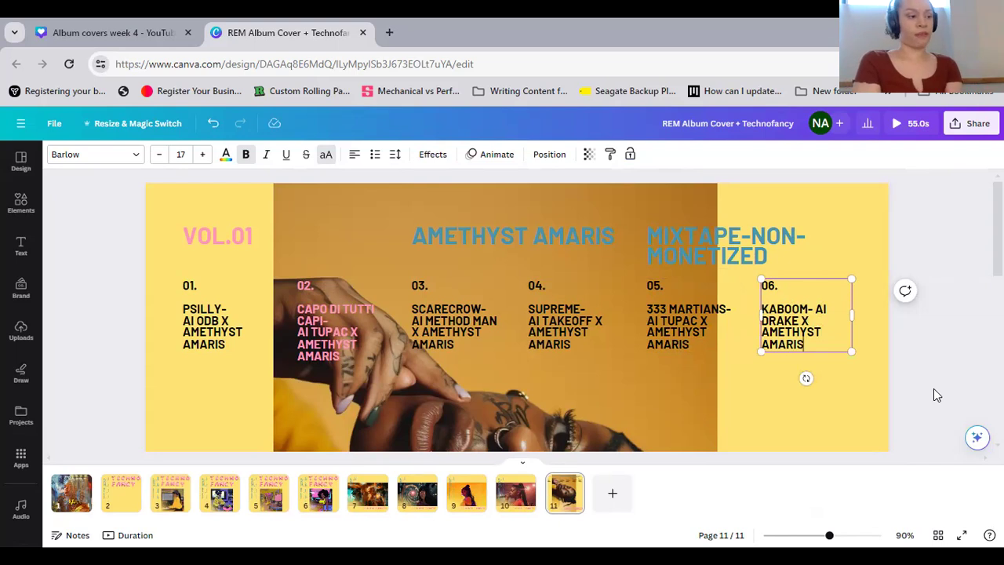
{"action": "left_click", "coordinate": [942, 345]}
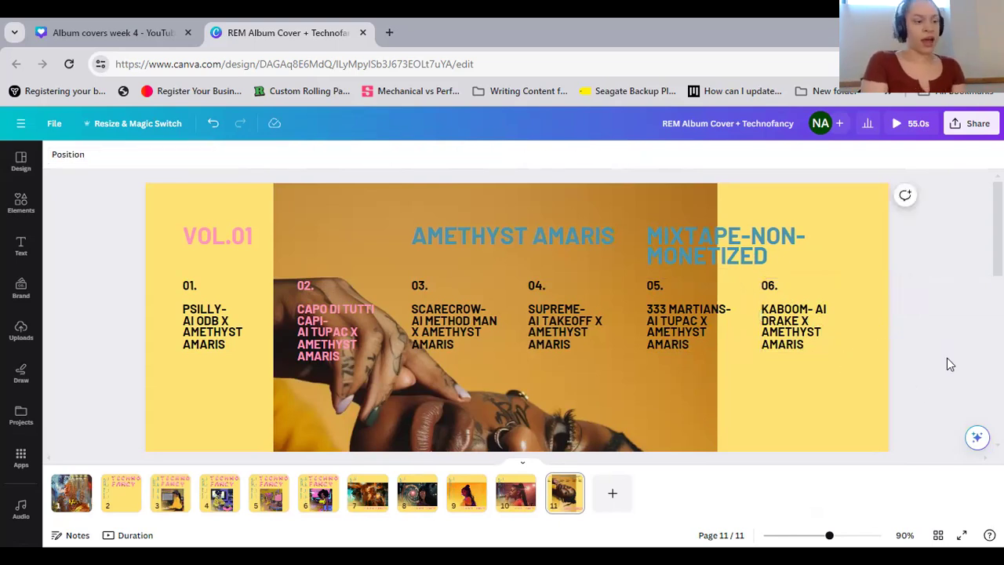
Move the portrait photo upward on page 11, clear of the pink TECHNO FANCY balloon letters
{"action": "scroll", "coordinate": [936, 366], "scroll_direction": "down", "scroll_amount": 1}
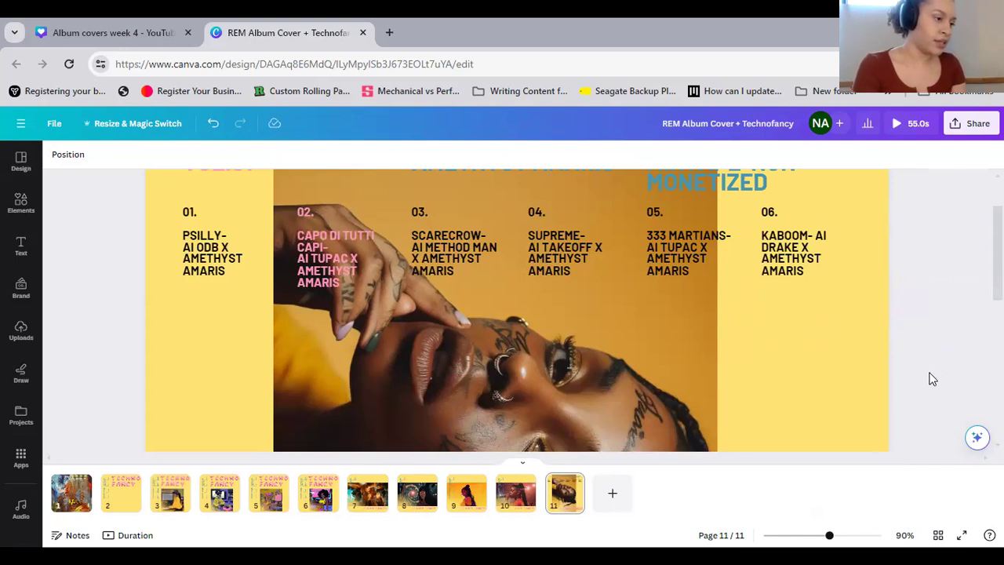
{"action": "scroll", "coordinate": [930, 377], "scroll_direction": "up", "scroll_amount": 1}
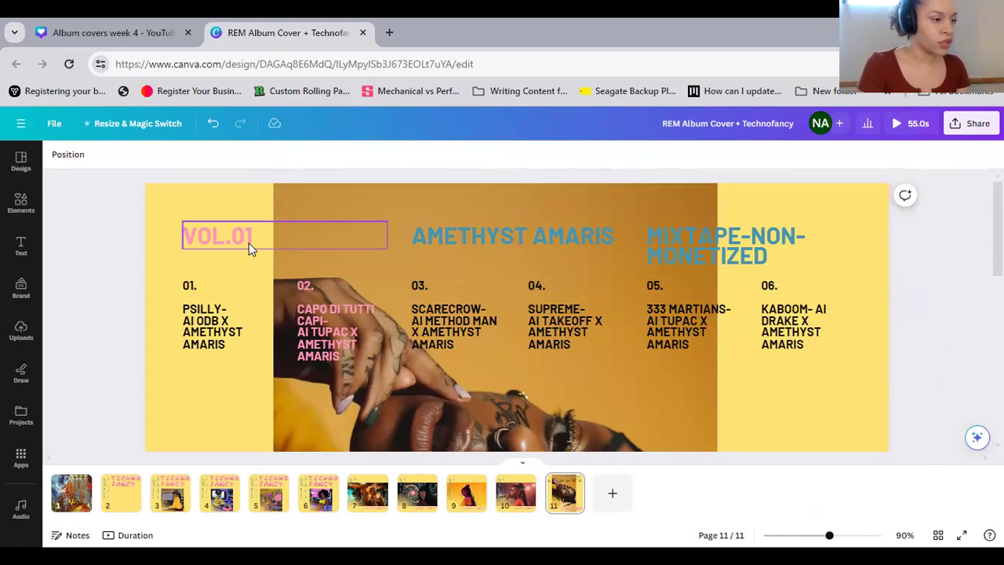
{"action": "scroll", "coordinate": [571, 291], "scroll_direction": "down", "scroll_amount": 4}
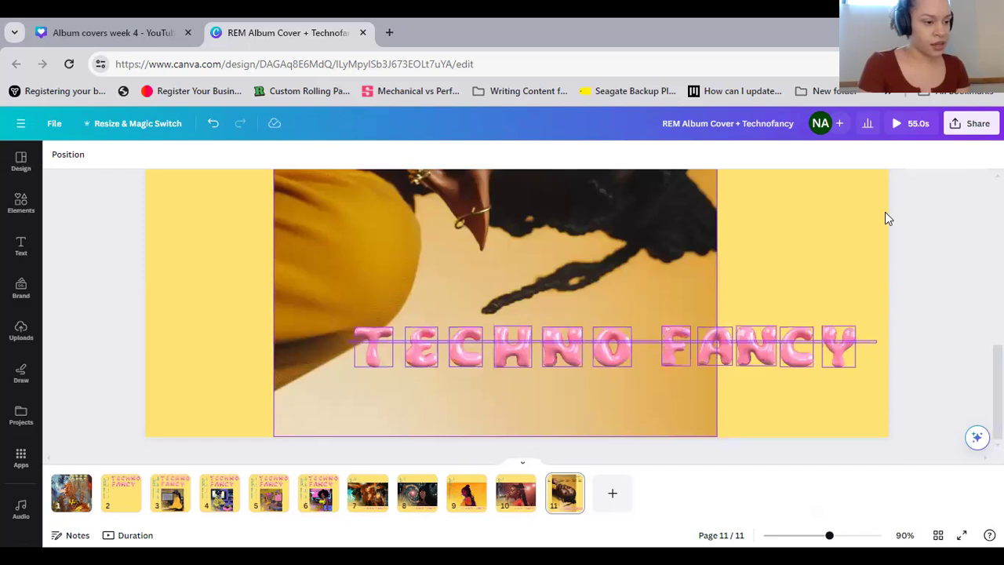
{"action": "left_click_drag", "start_coordinate": [877, 342], "coordinate": [350, 341]}
{"action": "left_click", "coordinate": [876, 296]}
{"action": "left_click_drag", "start_coordinate": [503, 263], "coordinate": [515, 116]}
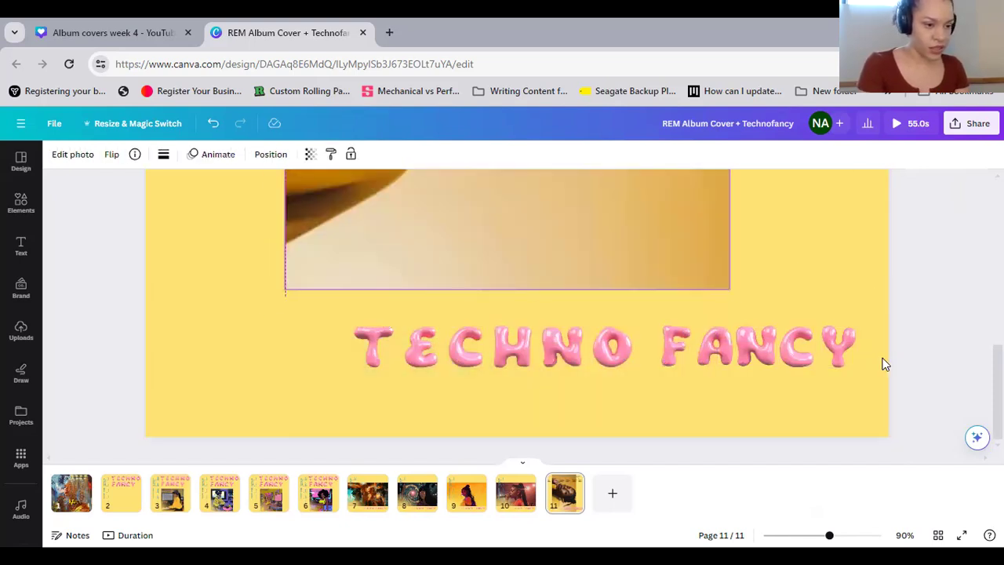
Group all the TECHNO FANCY balloon letters and center the group horizontally on the page
{"action": "left_click_drag", "start_coordinate": [876, 356], "coordinate": [354, 349]}
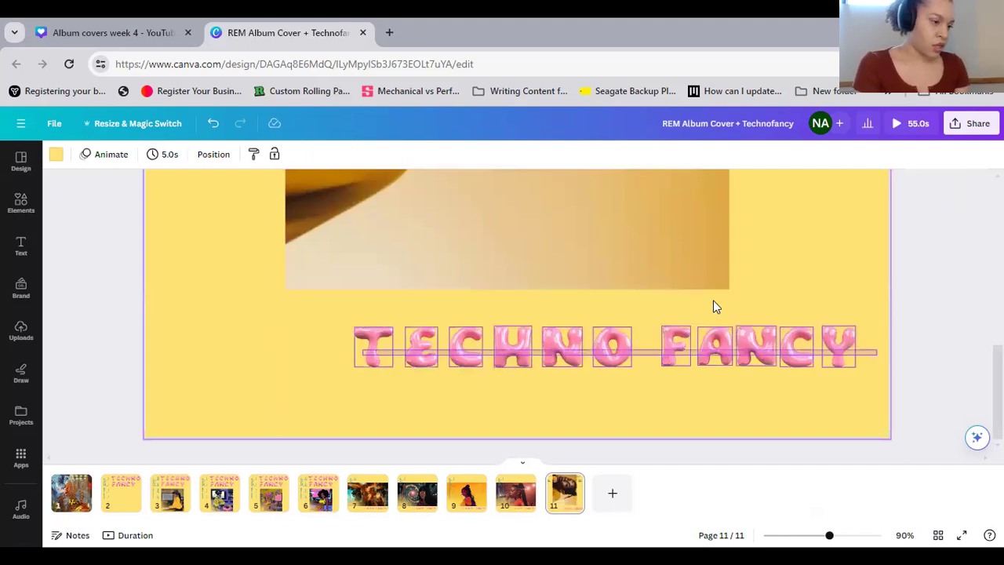
{"action": "left_click", "coordinate": [574, 296]}
{"action": "left_click", "coordinate": [169, 159]}
{"action": "left_click", "coordinate": [165, 283]}
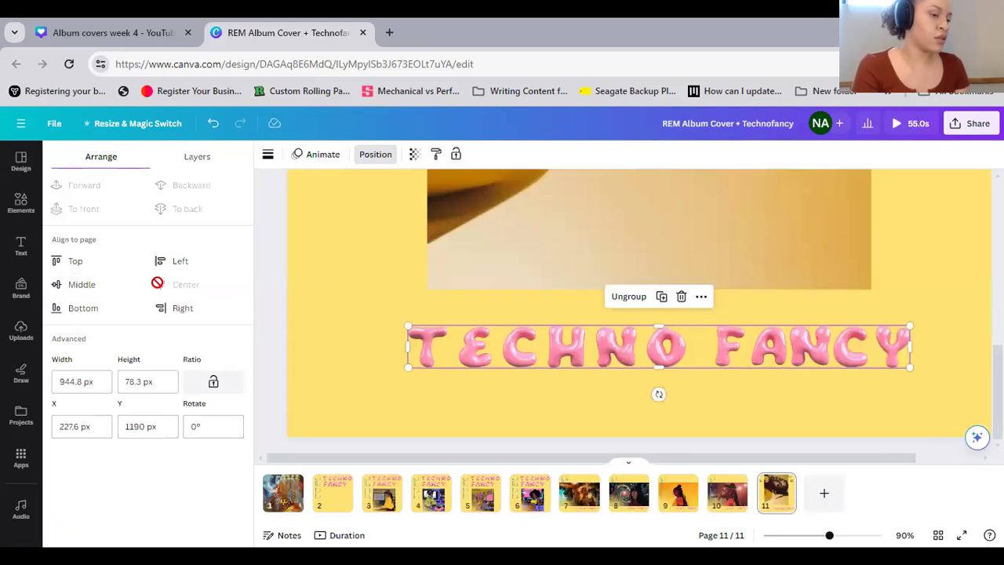
{"action": "left_click", "coordinate": [949, 333]}
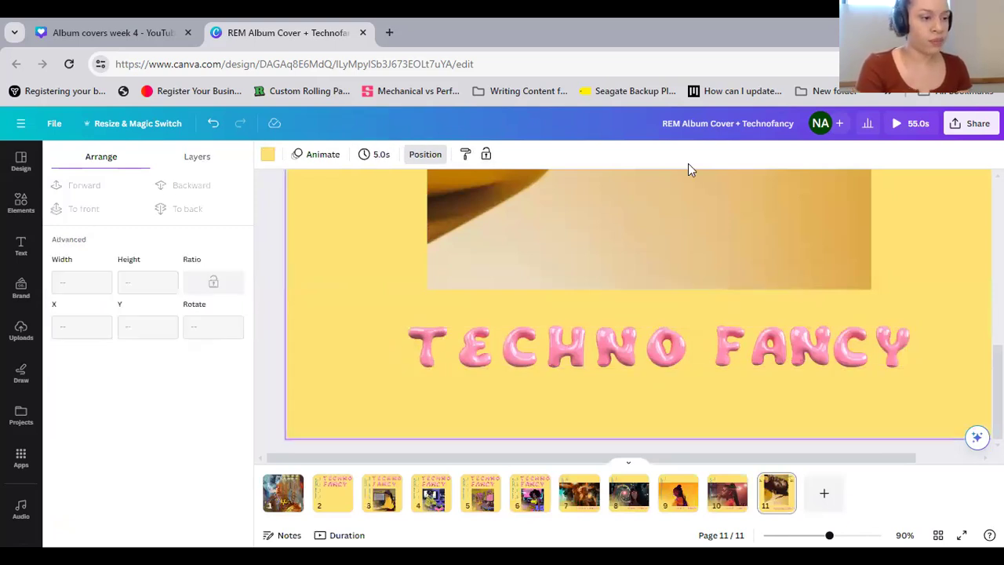
Move the portrait photo back down behind the TECHNO FANCY letters and center it horizontally on the page, undoing any accidental shift
{"action": "left_click", "coordinate": [695, 371]}
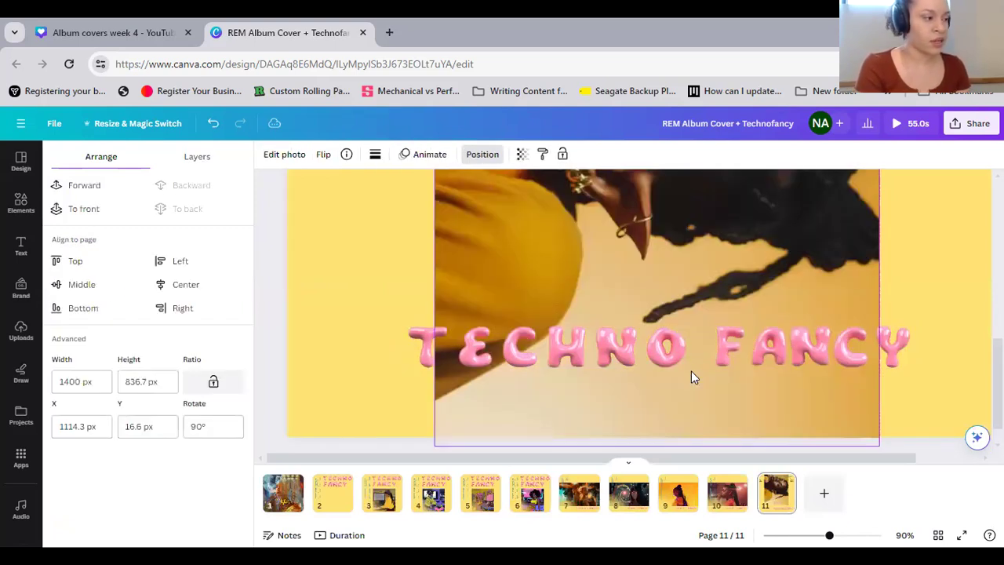
{"action": "left_click", "coordinate": [184, 286]}
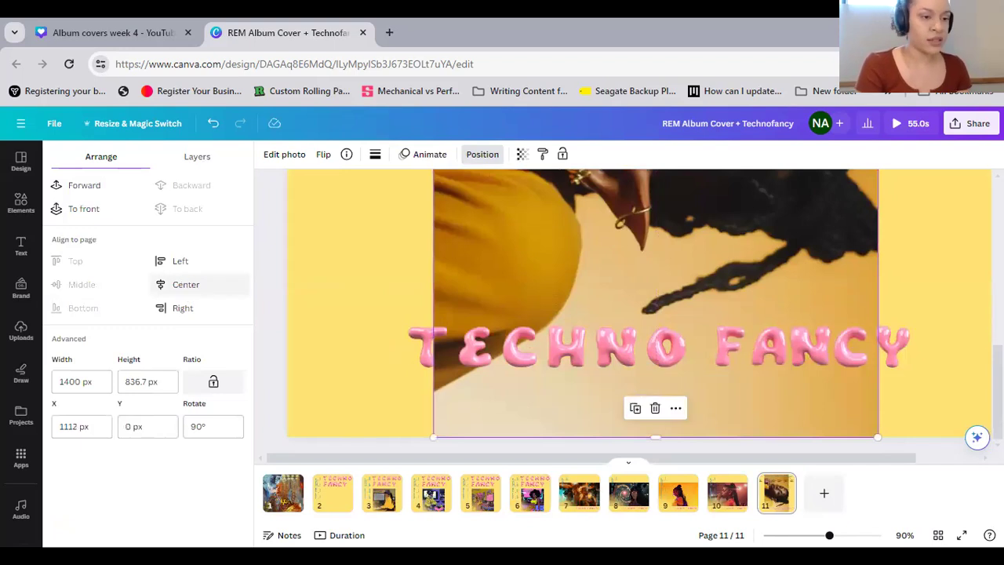
{"action": "left_click", "coordinate": [931, 271]}
{"action": "scroll", "coordinate": [422, 339], "scroll_direction": "up", "scroll_amount": 5}
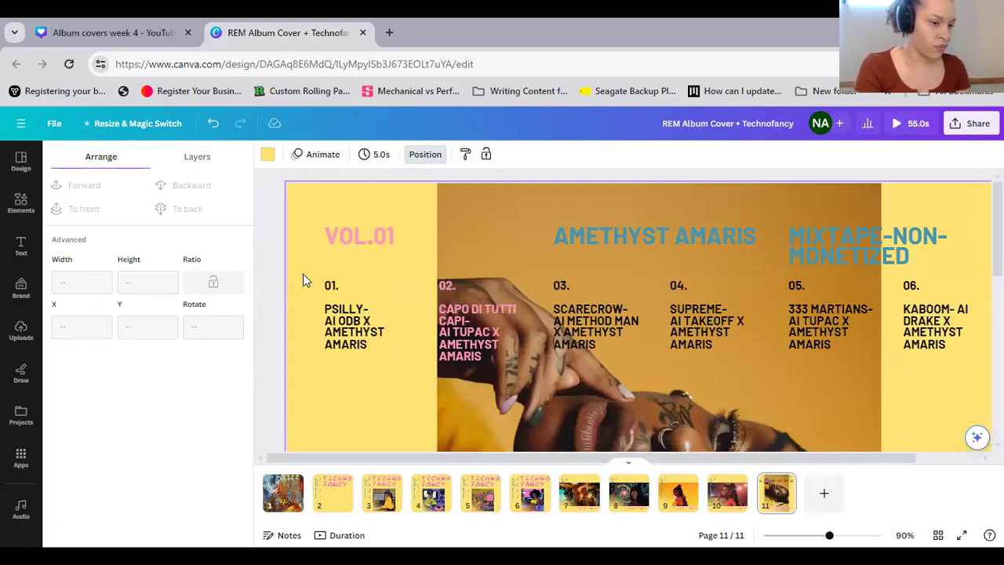
{"action": "left_click", "coordinate": [212, 123]}
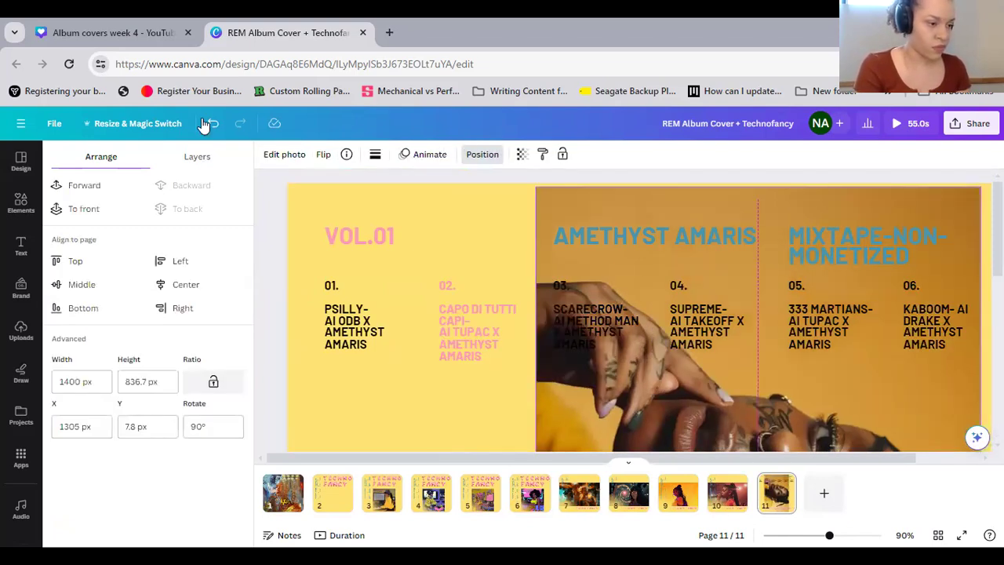
{"action": "left_click", "coordinate": [212, 123]}
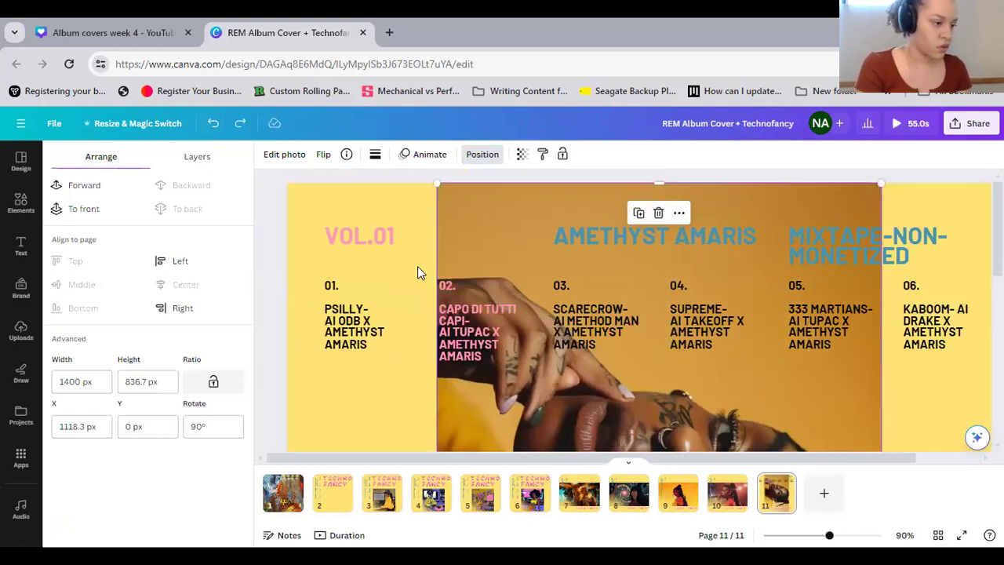
Change the text color of tracks 02 through 06 together to the pink document color
{"action": "left_click_drag", "start_coordinate": [418, 266], "coordinate": [694, 359]}
{"action": "left_click_drag", "start_coordinate": [889, 364], "coordinate": [475, 153]}
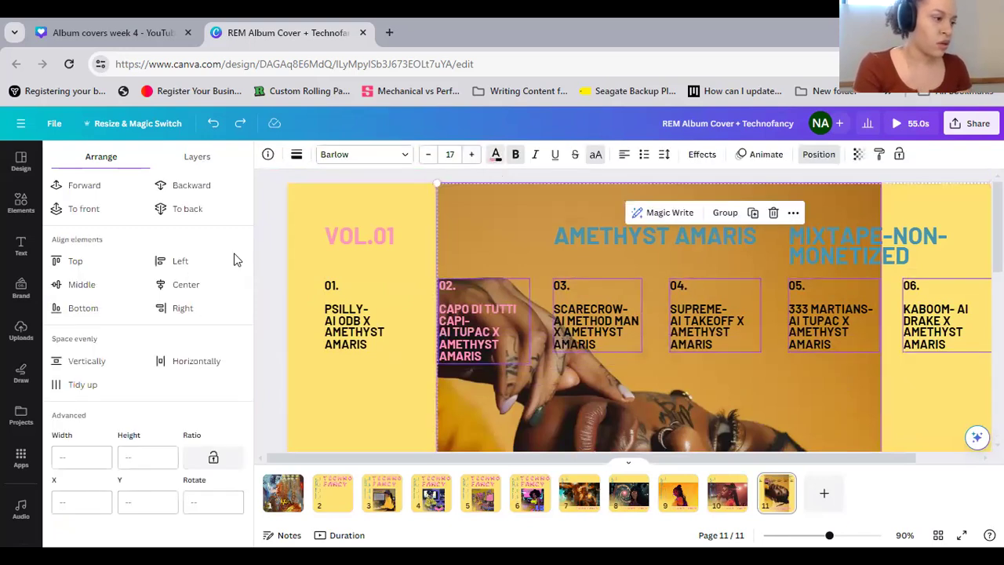
{"action": "left_click", "coordinate": [222, 228]}
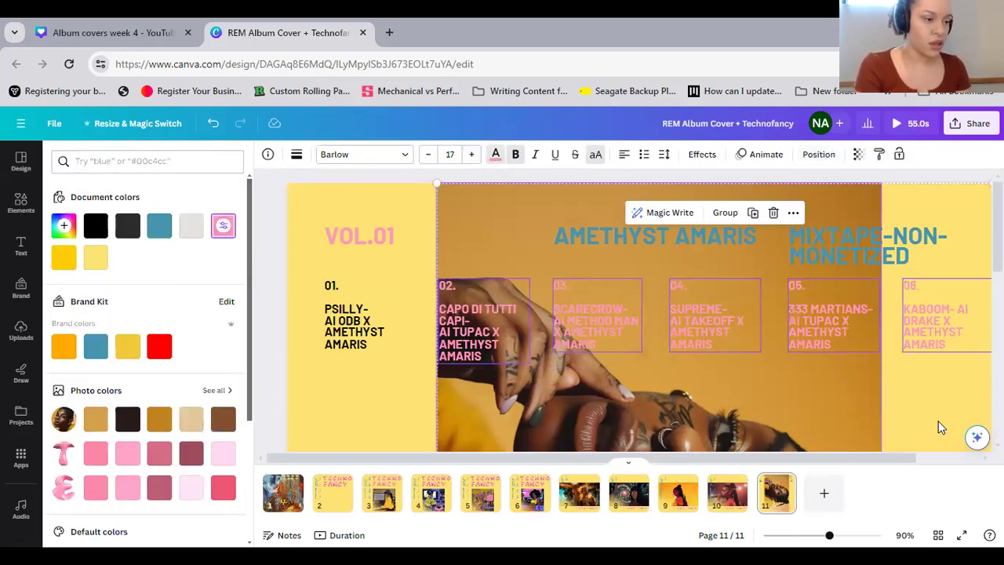
{"action": "left_click", "coordinate": [918, 401]}
Set the track 06 text color to the black document color
{"action": "left_click", "coordinate": [791, 337]}
{"action": "left_click", "coordinate": [225, 154]}
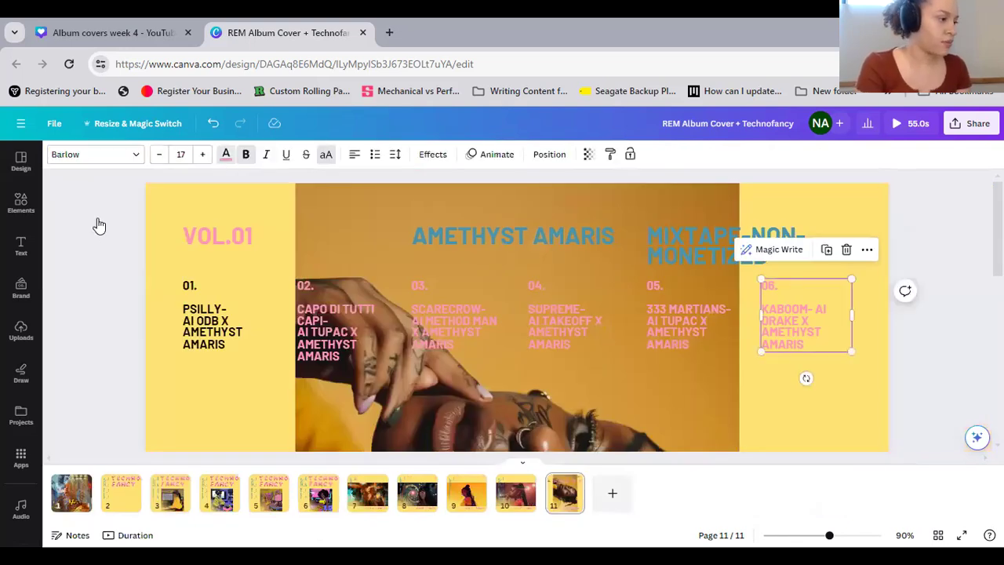
{"action": "left_click", "coordinate": [94, 226]}
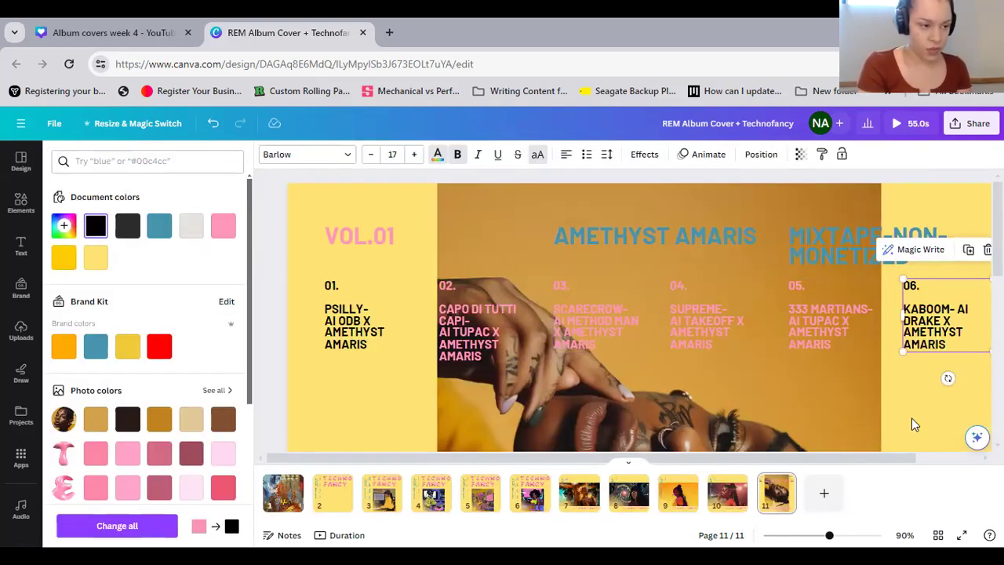
{"action": "left_click", "coordinate": [913, 423]}
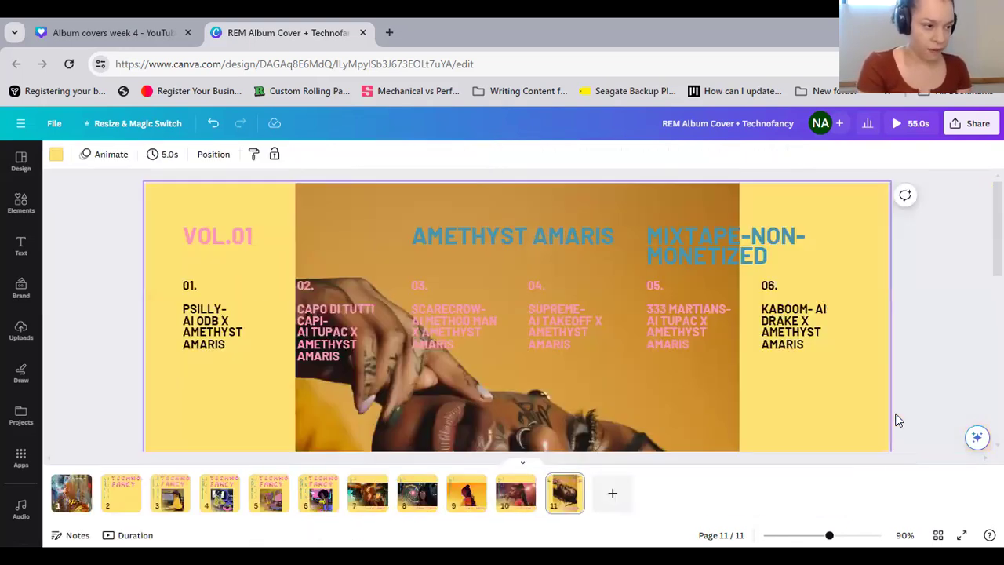
Widen the MIXTAPE-NON-MONETIZED heading's text box toward the page edge and set its font size to 22
{"action": "left_click", "coordinate": [729, 253]}
{"action": "left_click_drag", "start_coordinate": [856, 247], "coordinate": [884, 251]}
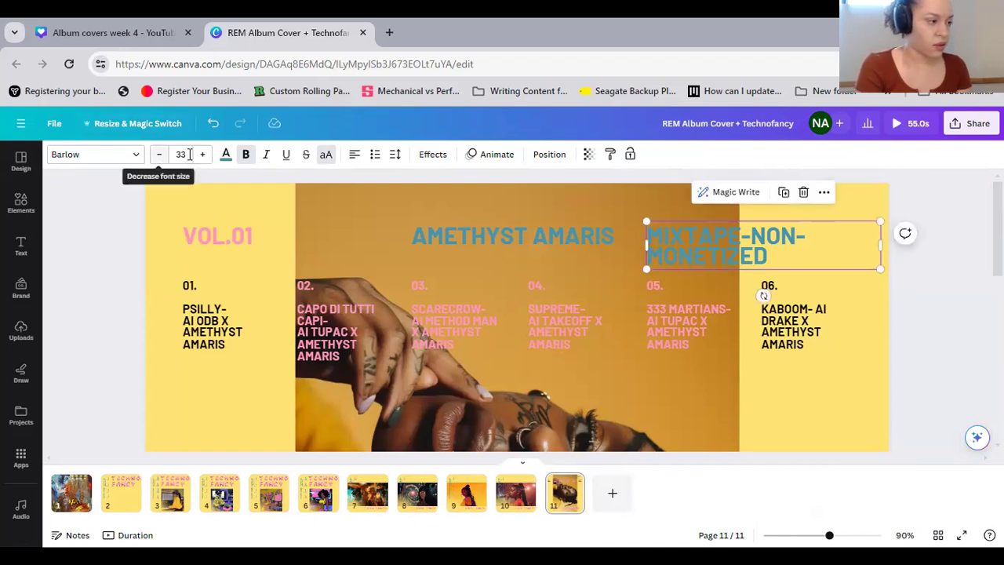
{"action": "left_click", "coordinate": [189, 155]}
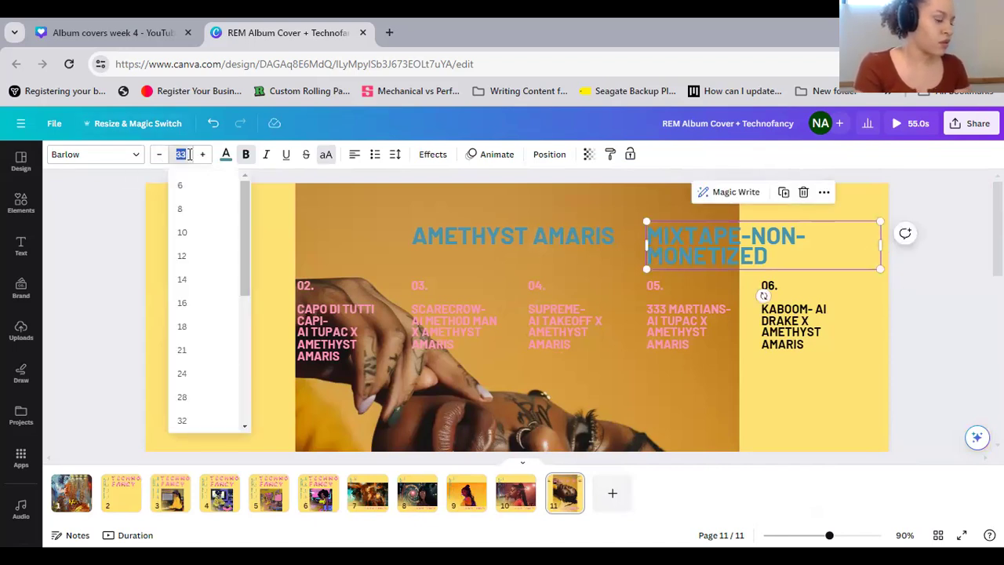
{"action": "type", "text": "22"}
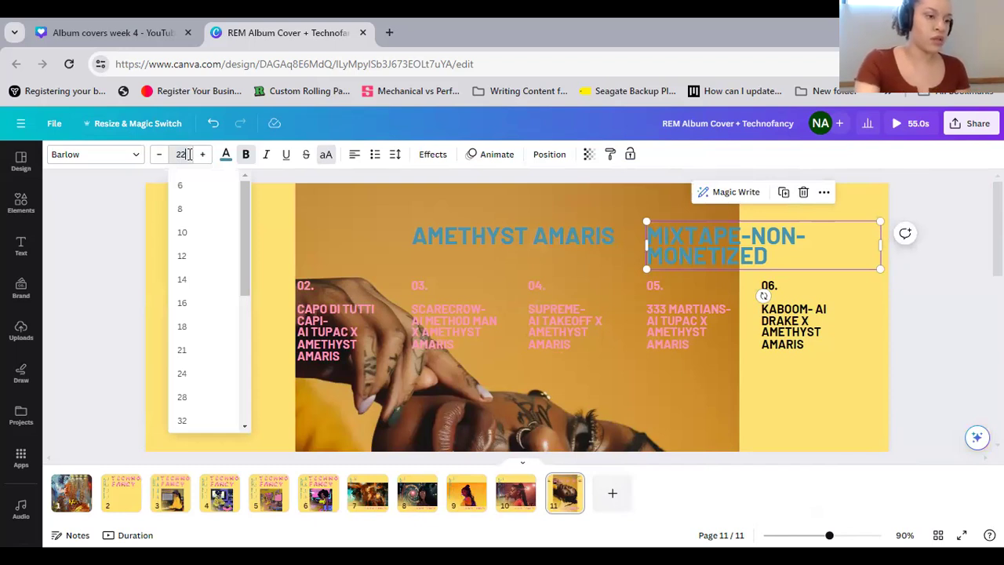
{"action": "key", "text": "Return"}
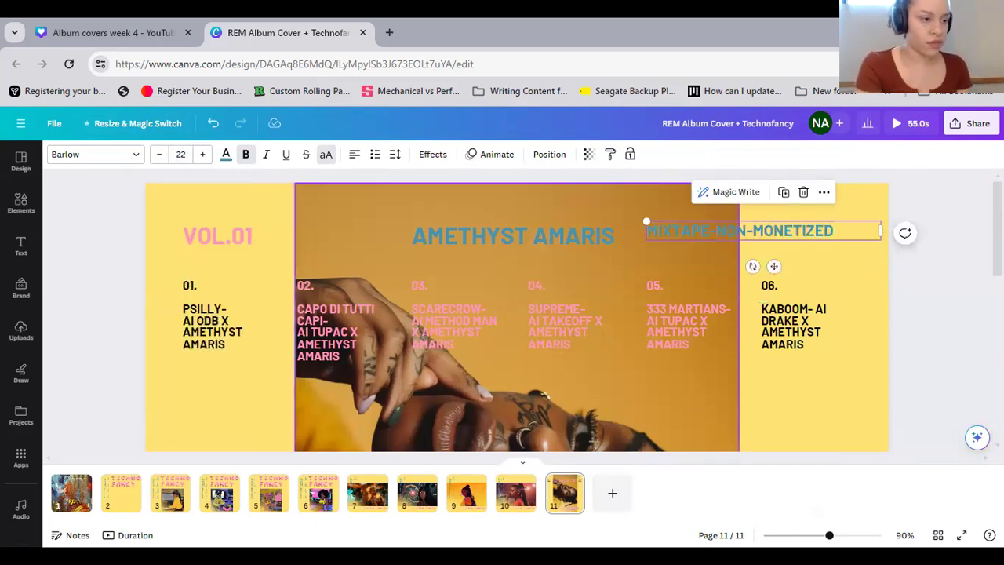
Try to tidy up the spacing of the VOL.01, AMETHYST AMARIS and MIXTAPE-NON-MONETIZED headings, and undo it
{"action": "left_click_drag", "start_coordinate": [876, 256], "coordinate": [158, 239]}
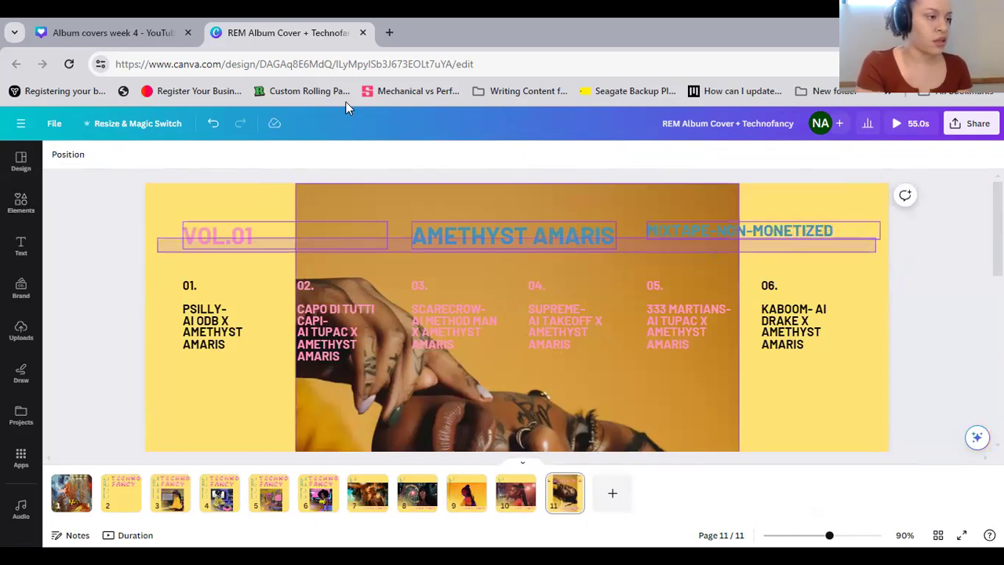
{"action": "left_click", "coordinate": [605, 156]}
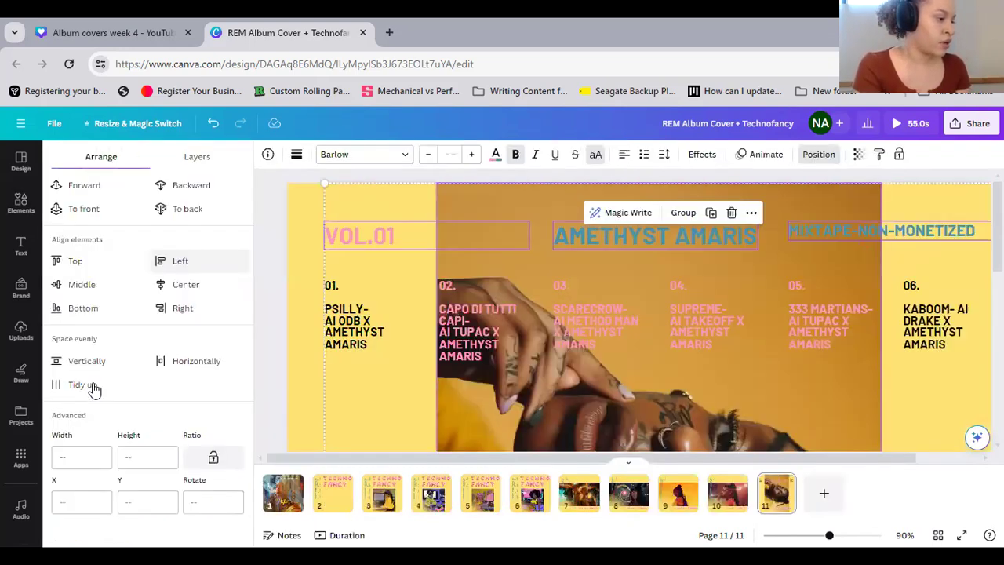
{"action": "left_click", "coordinate": [93, 386]}
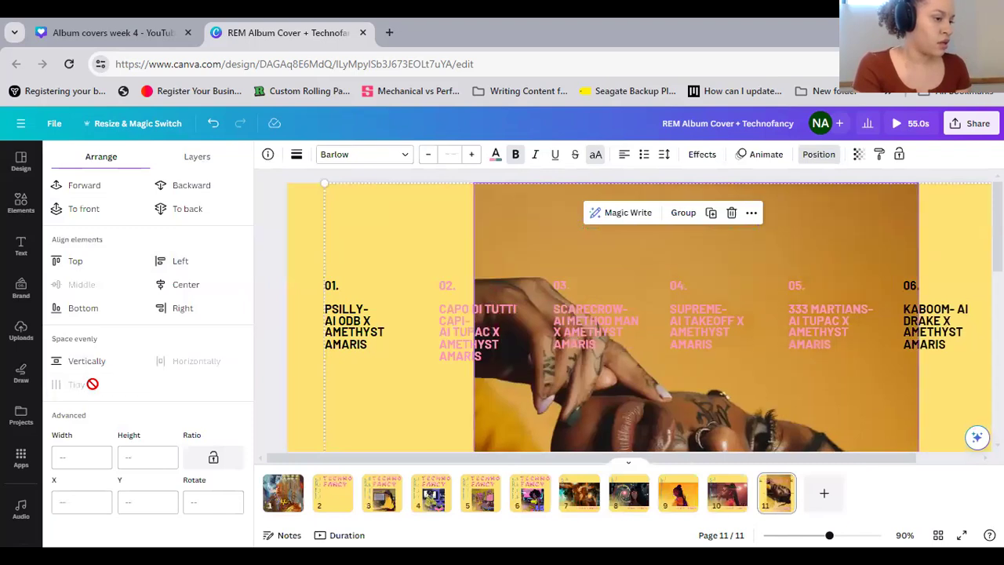
{"action": "left_click", "coordinate": [212, 123]}
{"action": "left_click", "coordinate": [673, 305]}
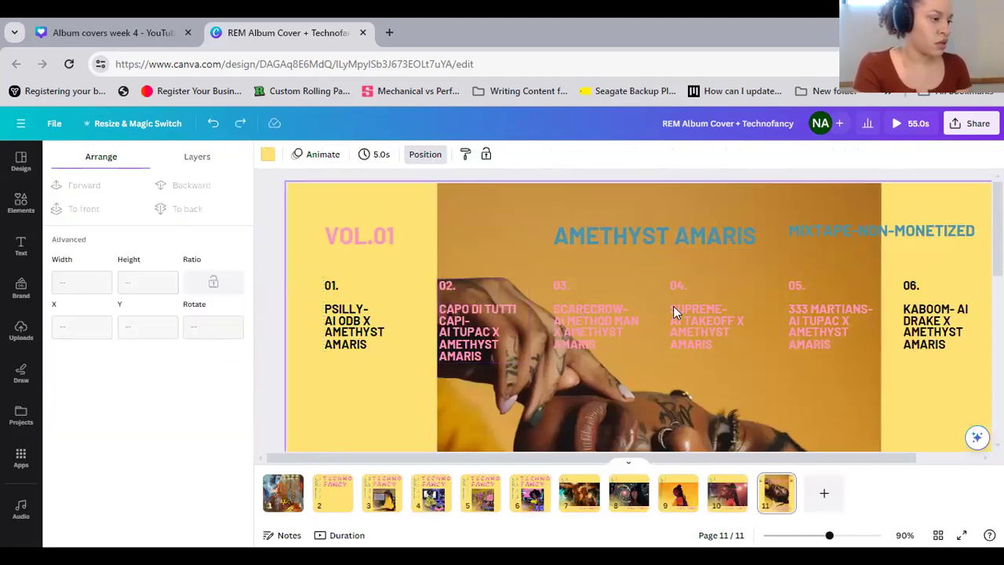
Lock the portrait photo in place on page 11
{"action": "left_click", "coordinate": [595, 393]}
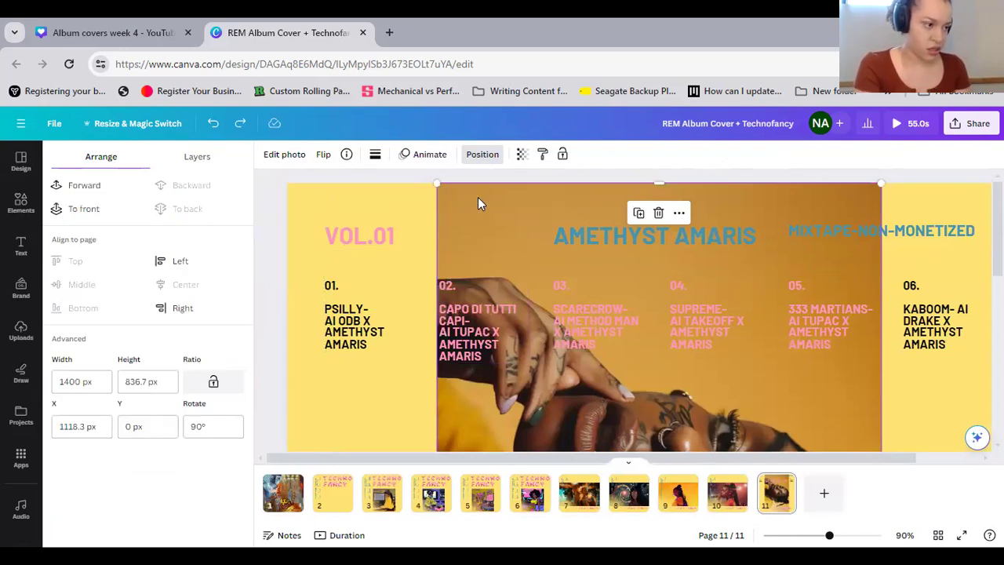
{"action": "left_click", "coordinate": [563, 154]}
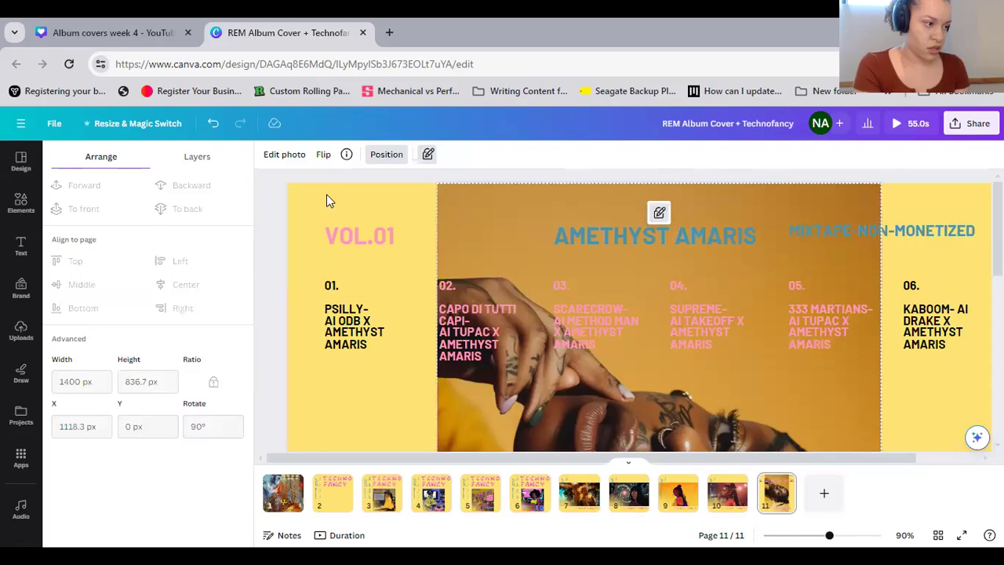
Tidy up the alignment and spacing of the VOL.01, AMETHYST AMARIS and MIXTAPE-NON-MONETIZED headings on page 11
{"action": "left_click_drag", "start_coordinate": [295, 245], "coordinate": [947, 237]}
{"action": "left_click", "coordinate": [82, 384]}
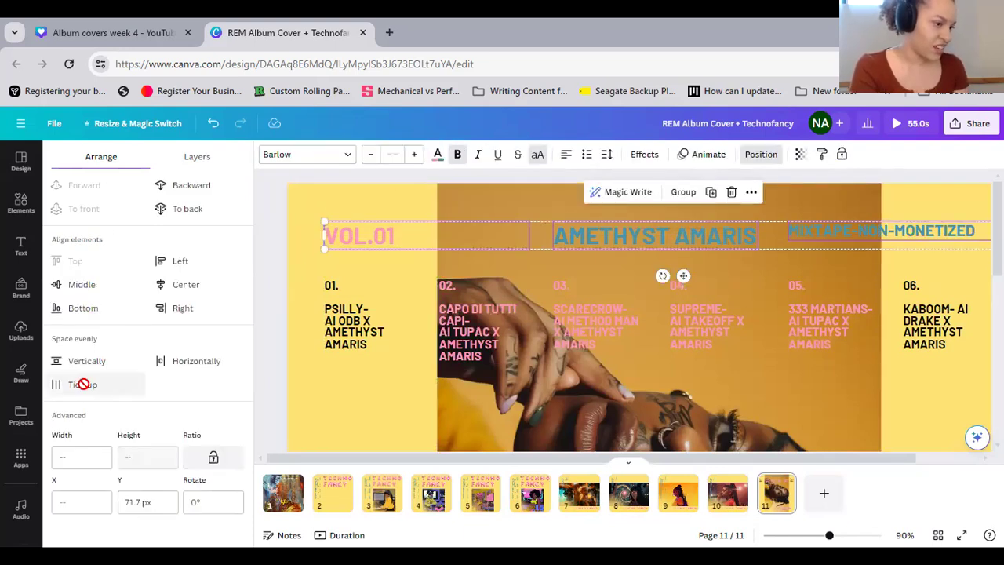
{"action": "left_click", "coordinate": [325, 194]}
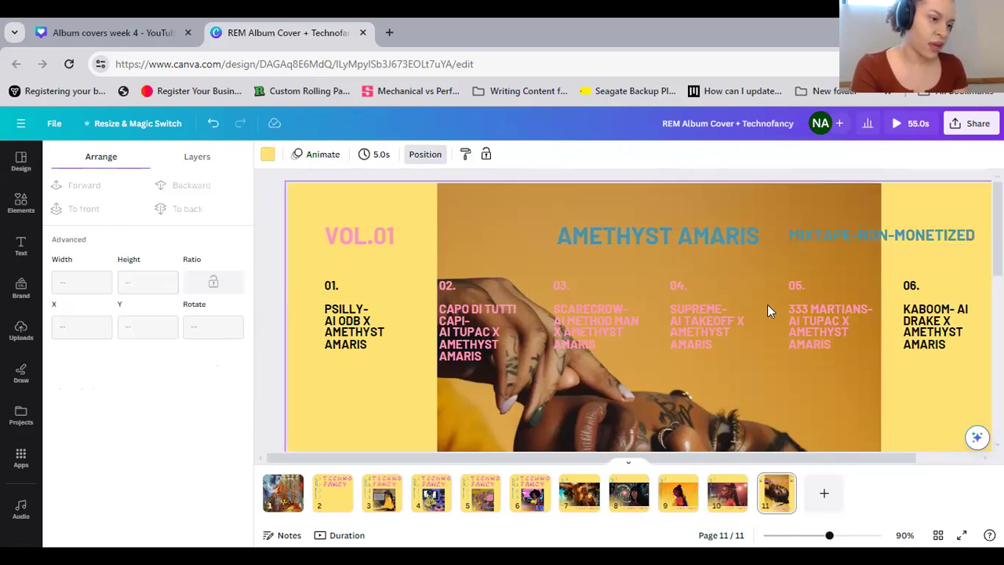
Narrow the MIXTAPE-NON-MONETIZED heading's text box to about 366 px and move it against the page's right edge
{"action": "scroll", "coordinate": [922, 298], "scroll_direction": "down", "scroll_amount": 3}
{"action": "scroll", "coordinate": [913, 359], "scroll_direction": "down", "scroll_amount": 3}
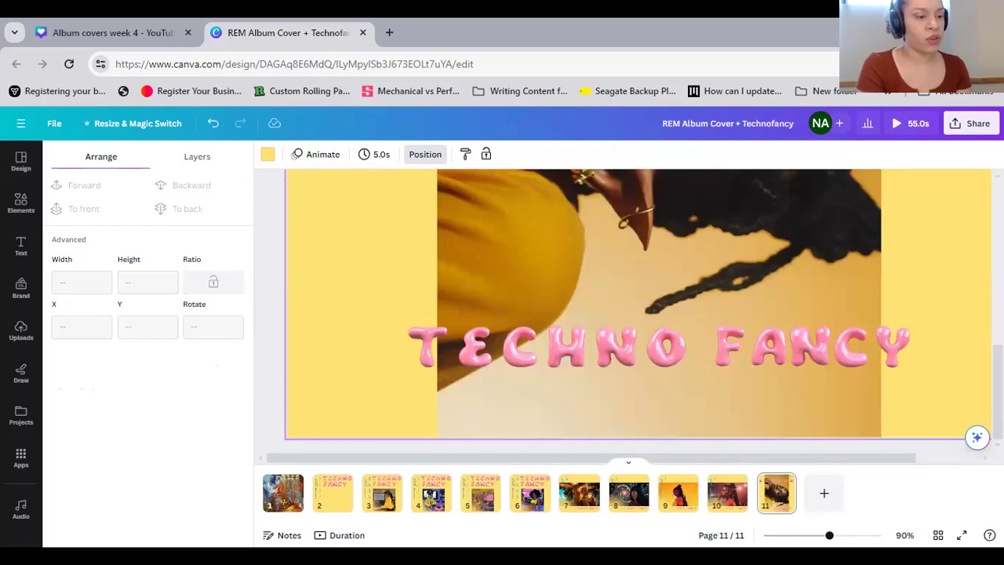
{"action": "left_click", "coordinate": [824, 535]}
{"action": "left_click_drag", "start_coordinate": [825, 535], "coordinate": [801, 534]}
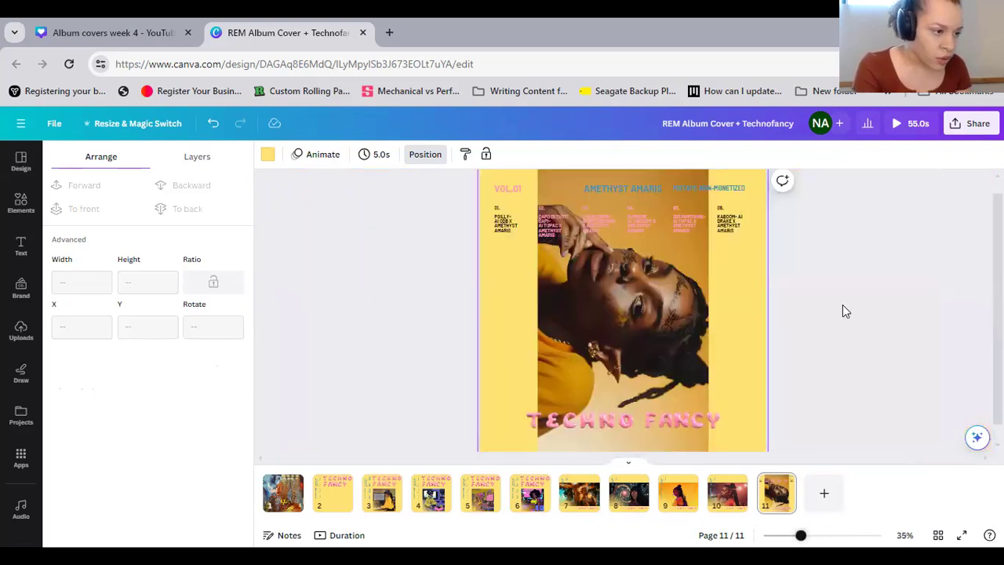
{"action": "double_click", "coordinate": [597, 190]}
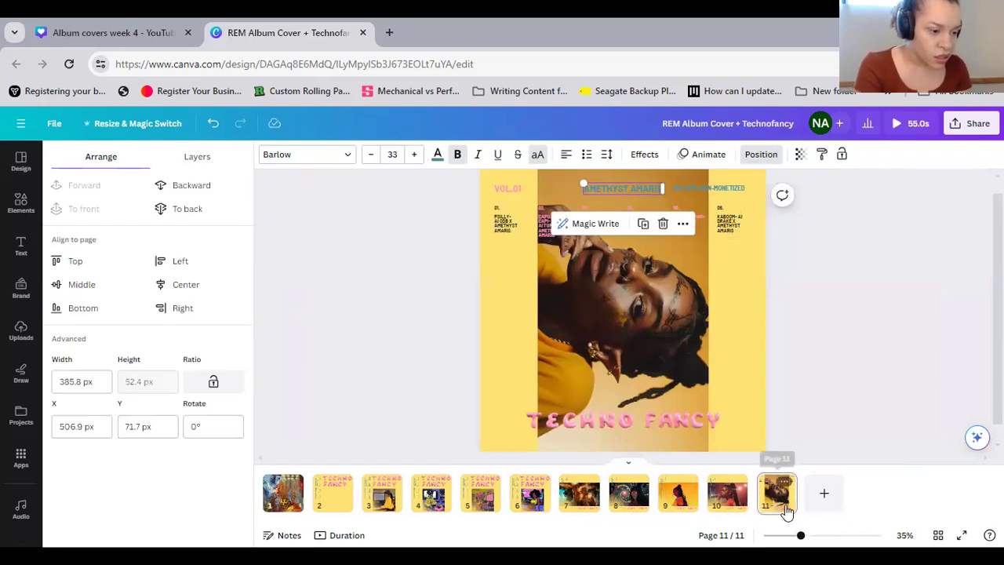
{"action": "scroll", "coordinate": [862, 441], "scroll_direction": "up", "scroll_amount": 3, "text": "ctrl"}
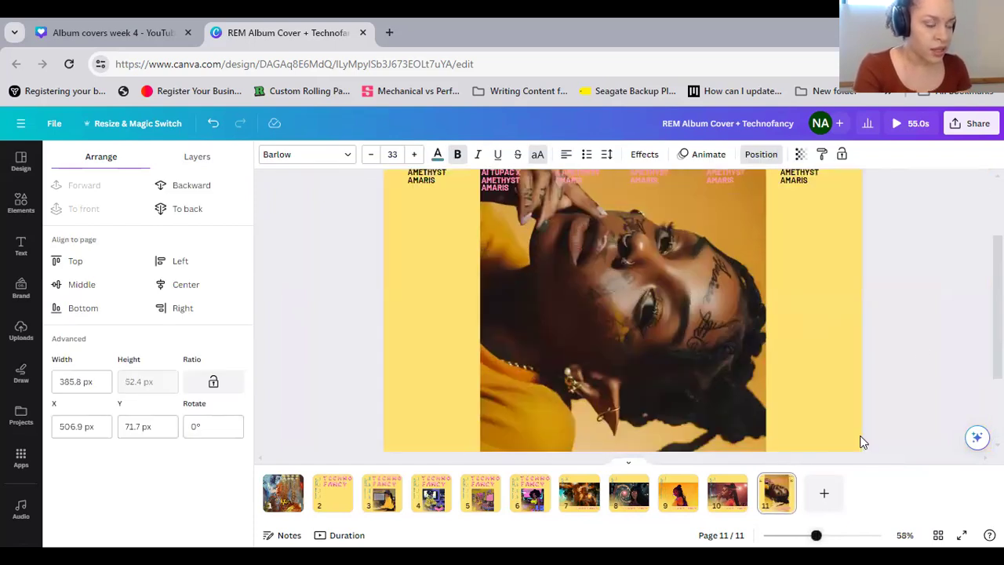
{"action": "scroll", "coordinate": [908, 352], "scroll_direction": "up", "scroll_amount": 2}
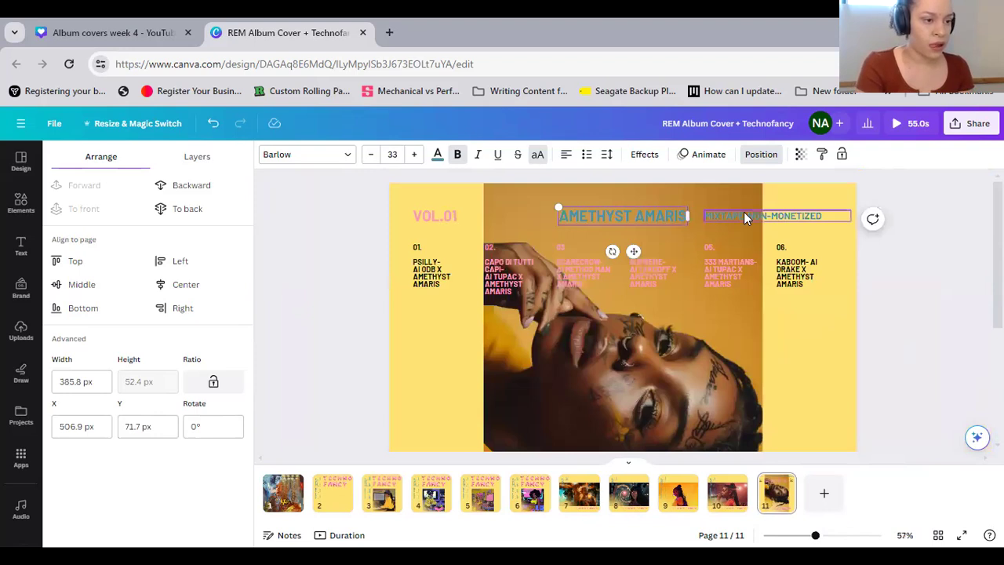
{"action": "left_click", "coordinate": [851, 216]}
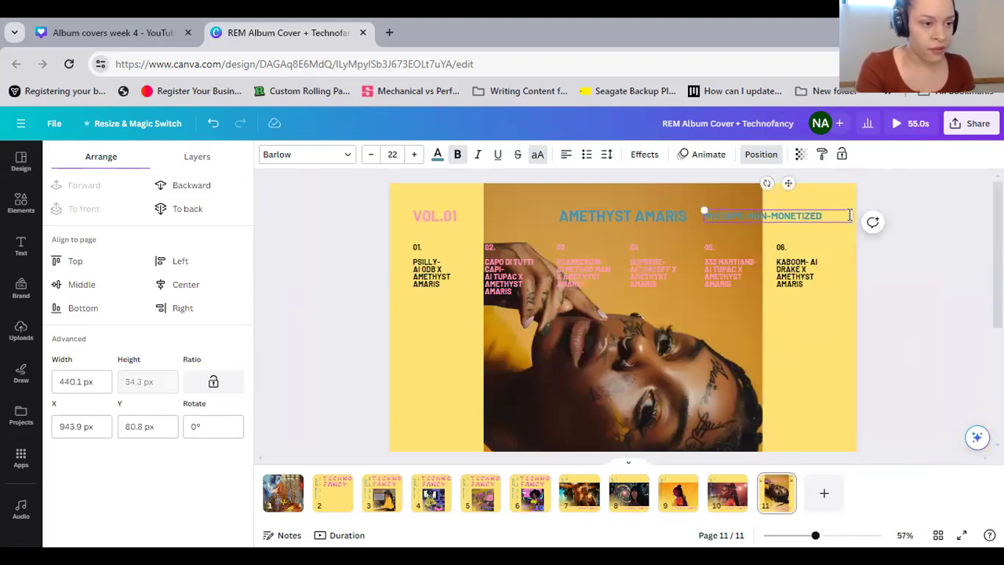
{"action": "left_click", "coordinate": [834, 223]}
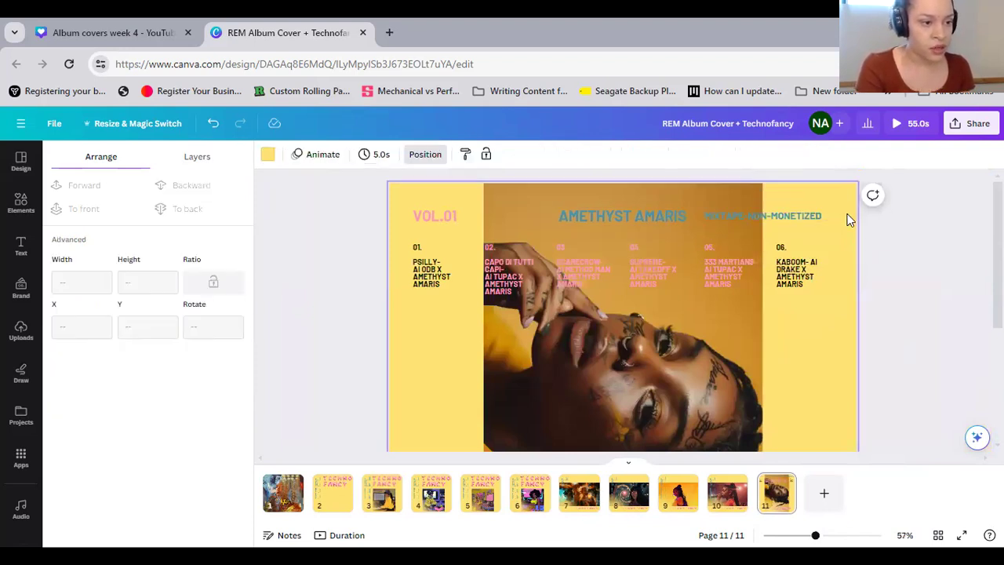
{"action": "left_click", "coordinate": [850, 215]}
{"action": "mouse_move", "coordinate": [828, 216]}
{"action": "left_mouse_down"}
{"action": "mouse_move", "coordinate": [812, 222]}
{"action": "mouse_move", "coordinate": [832, 217]}
{"action": "left_mouse_up"}
{"action": "left_click", "coordinate": [842, 230]}
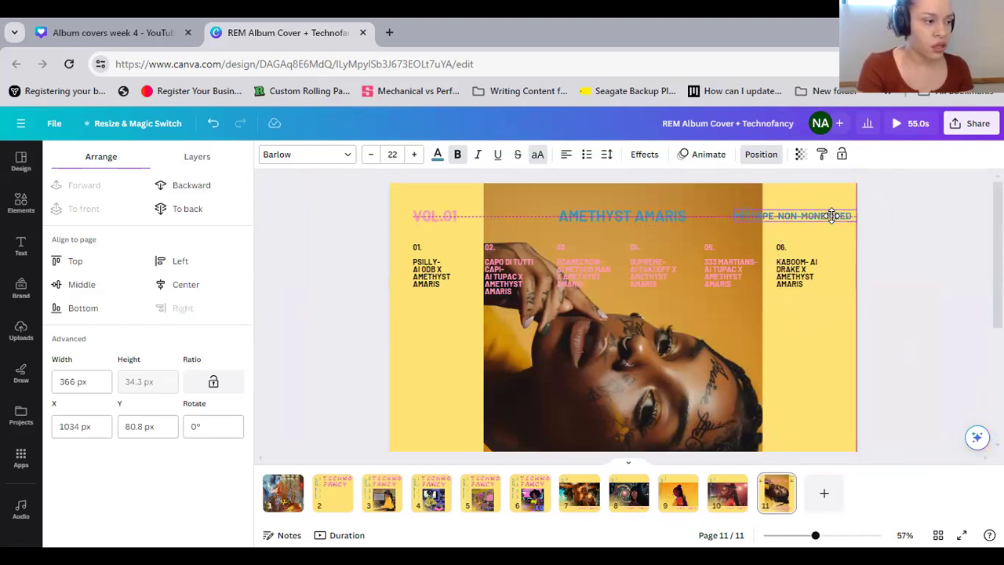
{"action": "left_click_drag", "start_coordinate": [831, 215], "coordinate": [831, 216]}
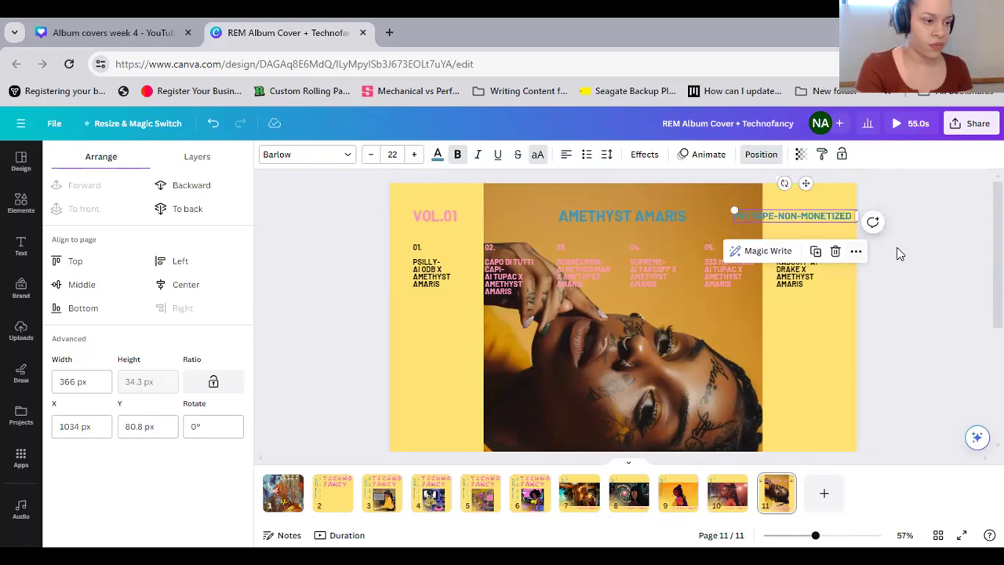
{"action": "left_click", "coordinate": [897, 247]}
{"action": "left_click", "coordinate": [713, 340]}
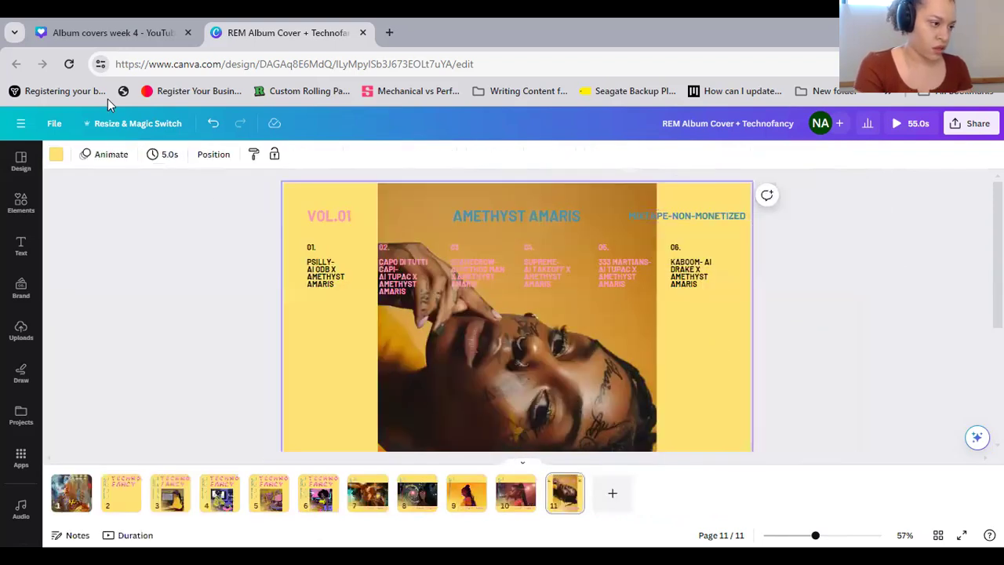
Tidy up the three top headings again so they are evenly spaced across the page
{"action": "left_click_drag", "start_coordinate": [300, 195], "coordinate": [738, 229]}
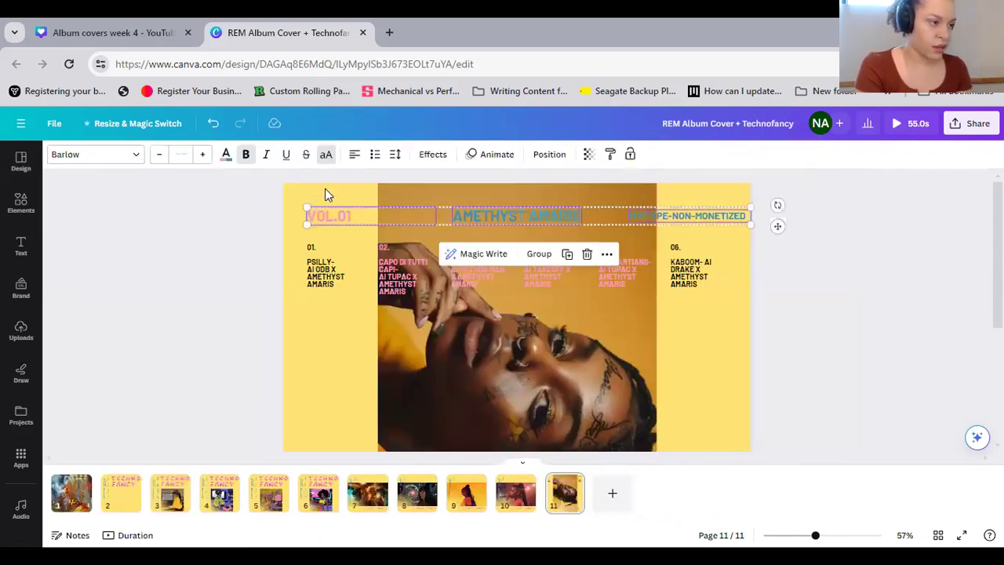
{"action": "left_click", "coordinate": [550, 154]}
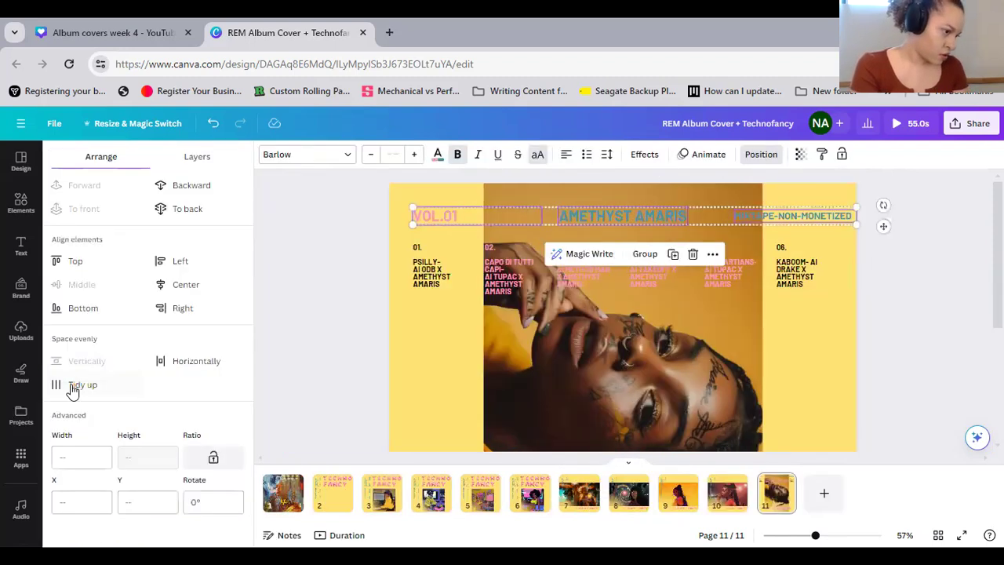
{"action": "left_click", "coordinate": [78, 385]}
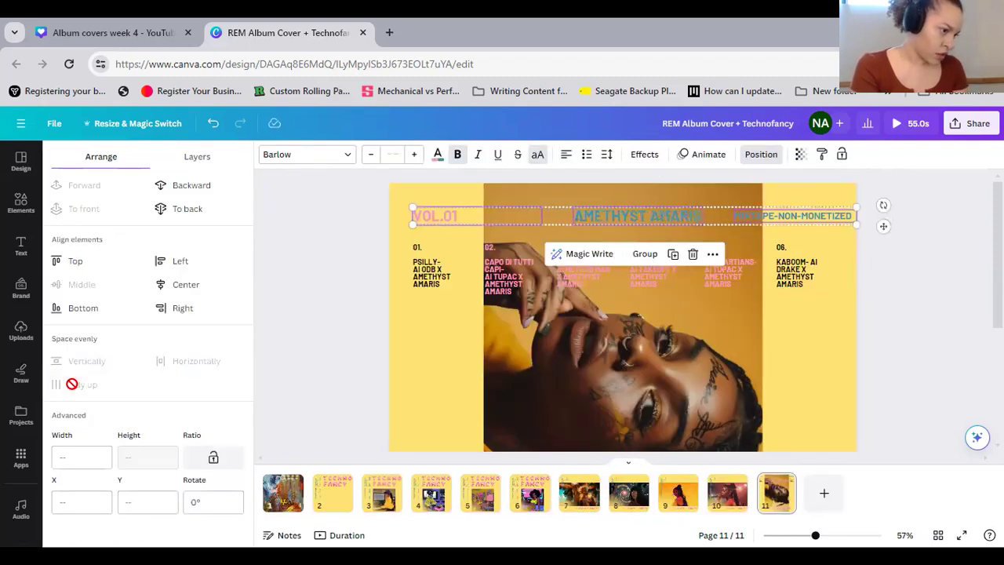
{"action": "left_click", "coordinate": [402, 361]}
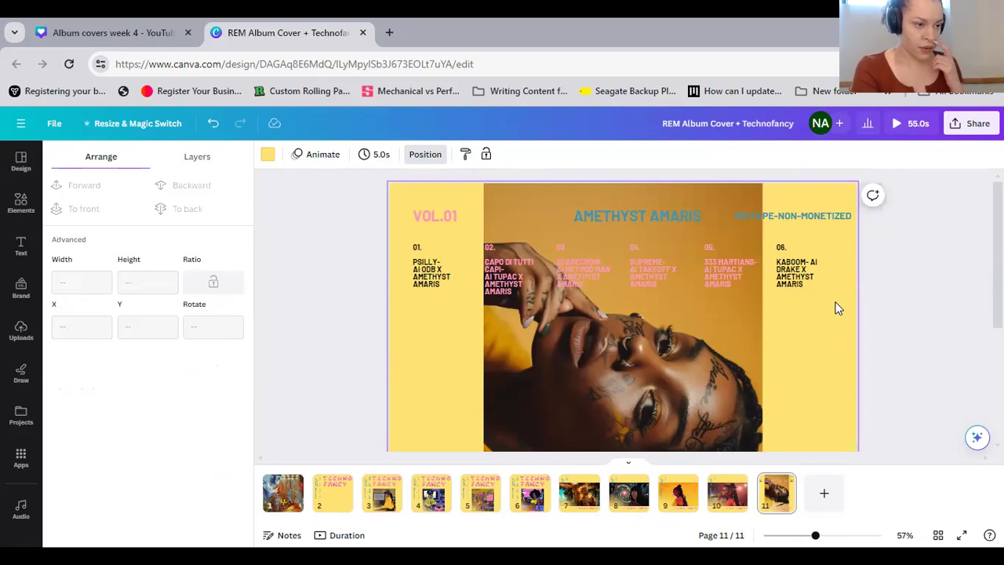
Select the six track text blocks, 01 to 06, and tidy up their alignment and spacing
{"action": "left_click_drag", "start_coordinate": [833, 286], "coordinate": [346, 294]}
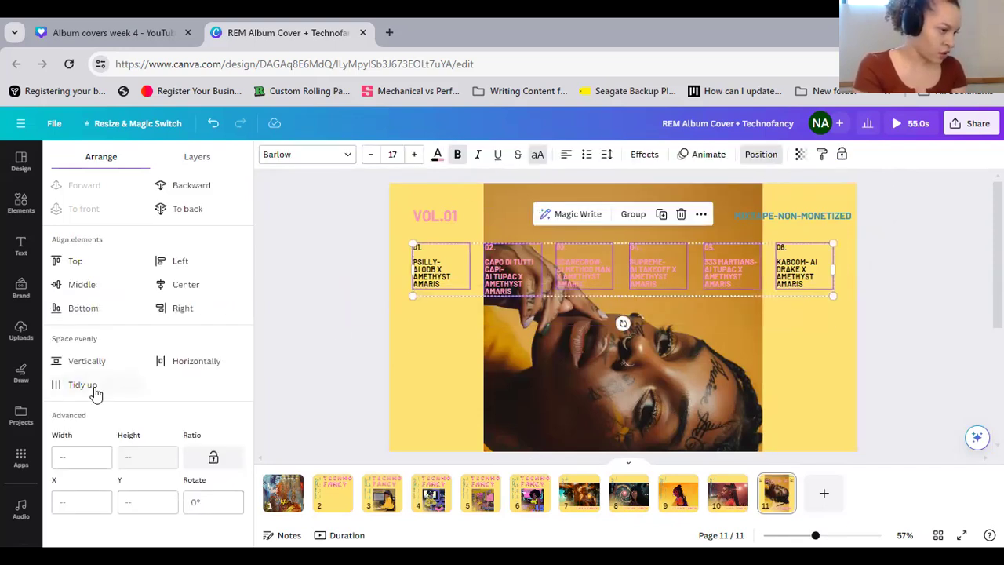
{"action": "left_click", "coordinate": [93, 387]}
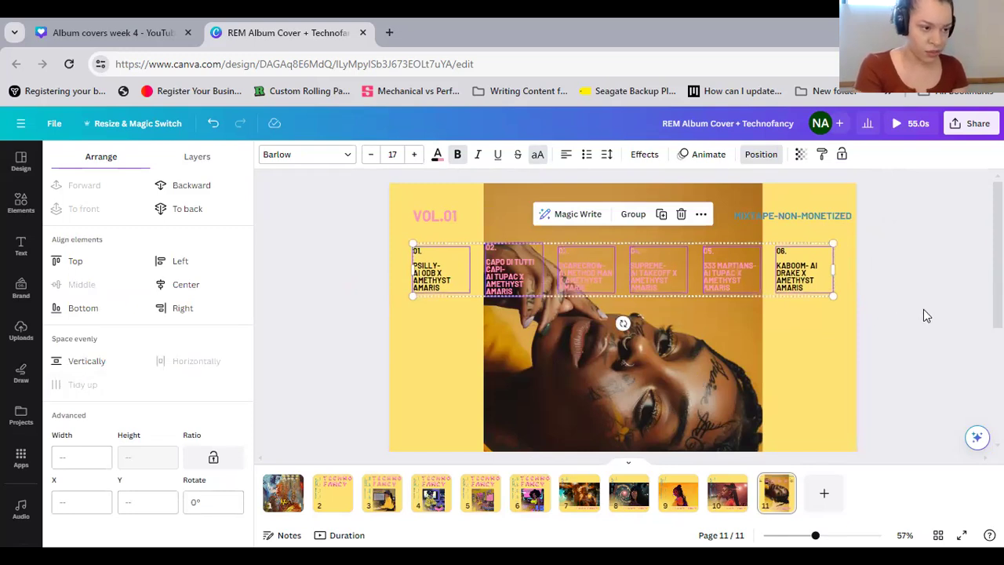
{"action": "left_click", "coordinate": [879, 332]}
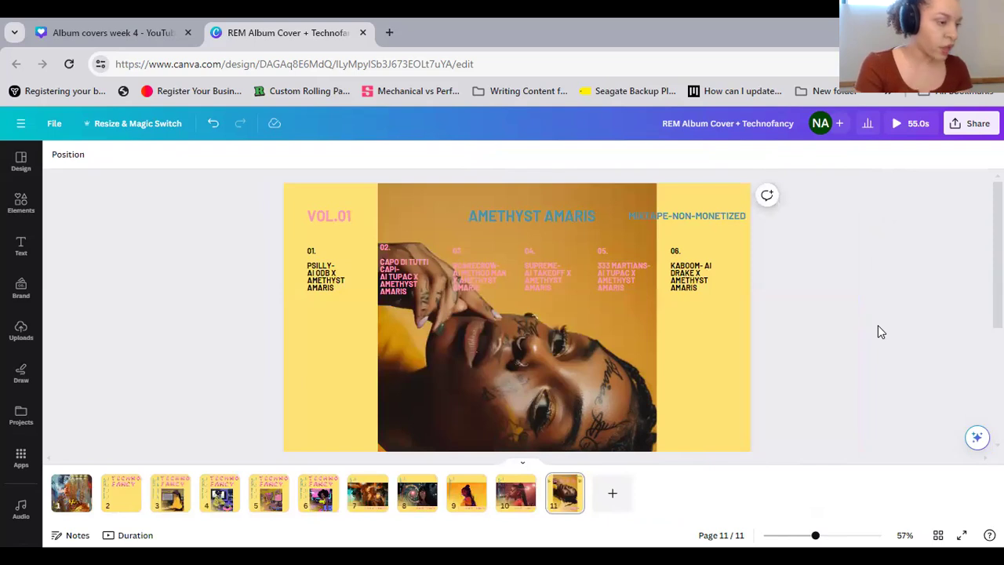
Set the AMETHYST AMARIS heading's text color to the pale pink photo color, keeping it bold
{"action": "scroll", "coordinate": [878, 325], "scroll_direction": "up", "scroll_amount": 5}
{"action": "scroll", "coordinate": [876, 325], "scroll_direction": "down", "scroll_amount": 5}
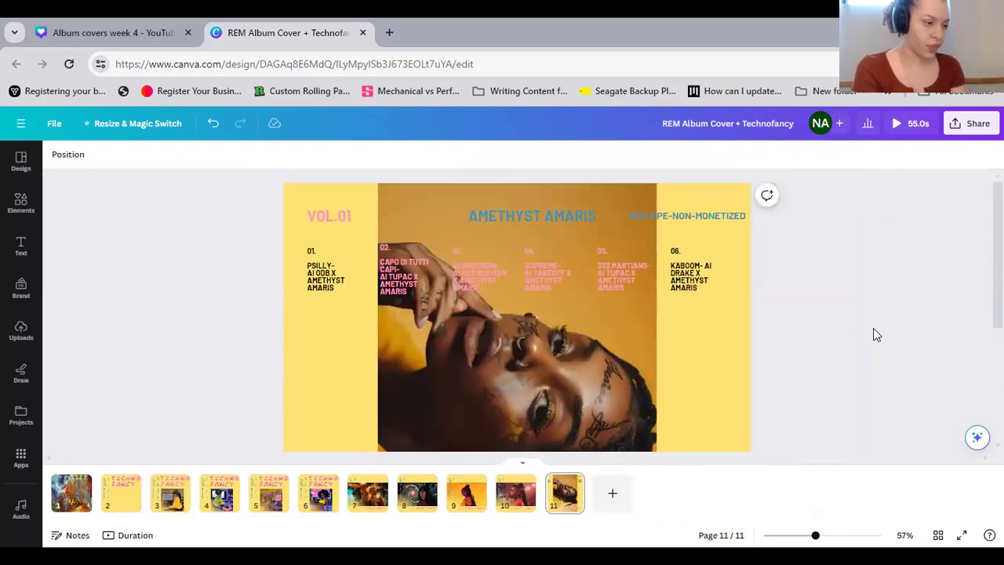
{"action": "left_click", "coordinate": [516, 216]}
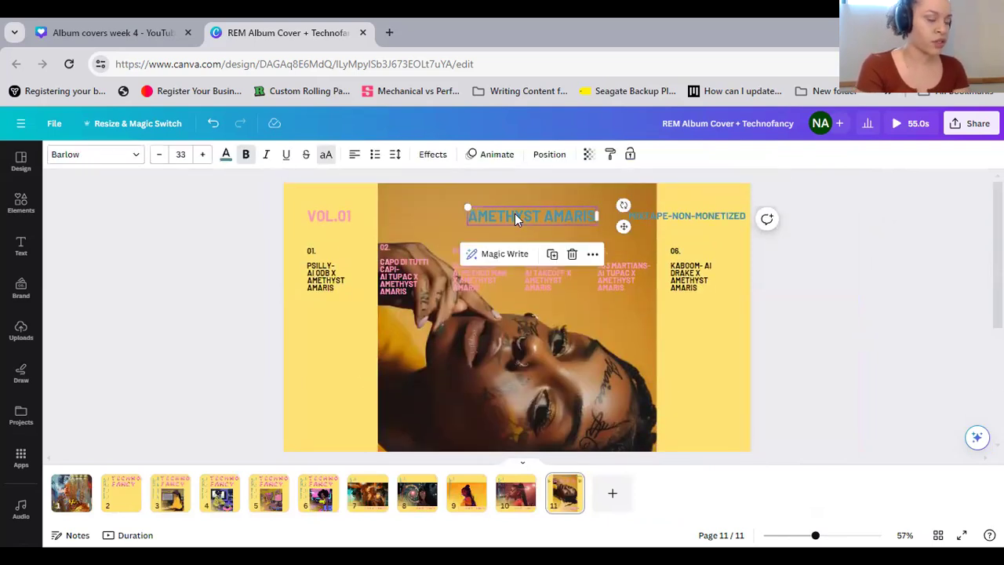
{"action": "left_click", "coordinate": [225, 154]}
{"action": "scroll", "coordinate": [144, 444], "scroll_direction": "down", "scroll_amount": 3}
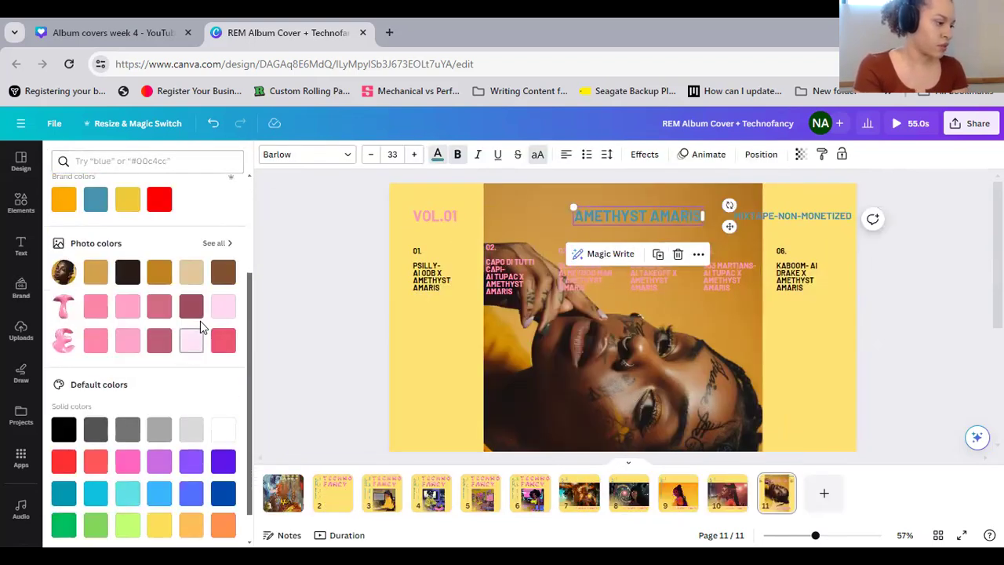
{"action": "left_click", "coordinate": [190, 342]}
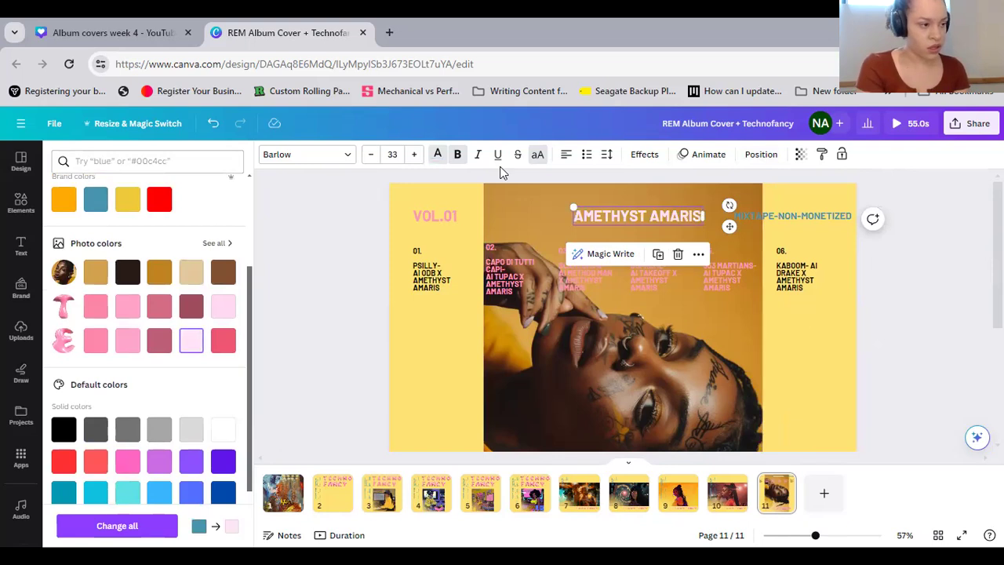
{"action": "left_click", "coordinate": [459, 157]}
{"action": "left_click", "coordinate": [459, 156]}
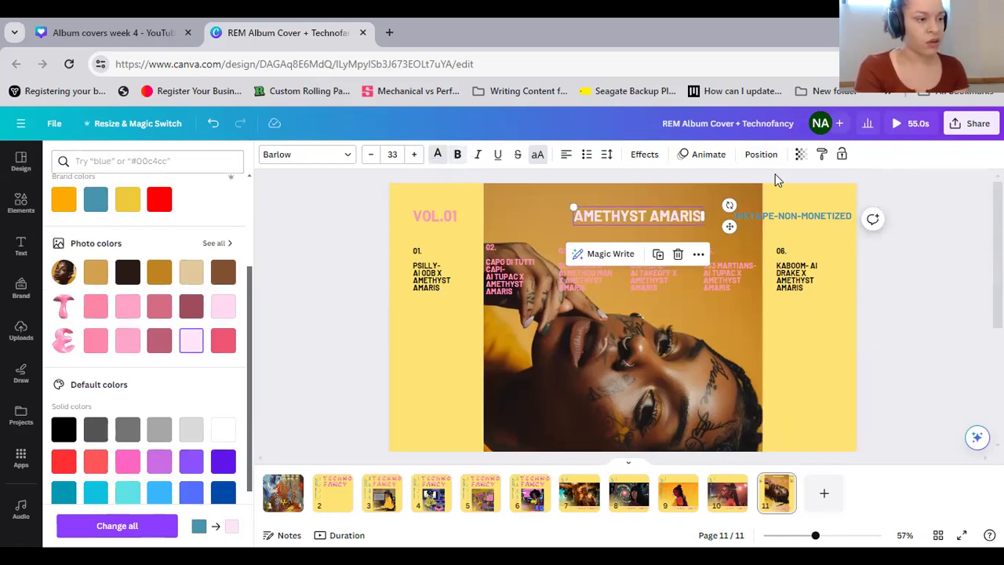
Change the AMETHYST AMARIS heading's font to Lacquer and center the heading horizontally on the page
{"action": "left_click", "coordinate": [349, 156]}
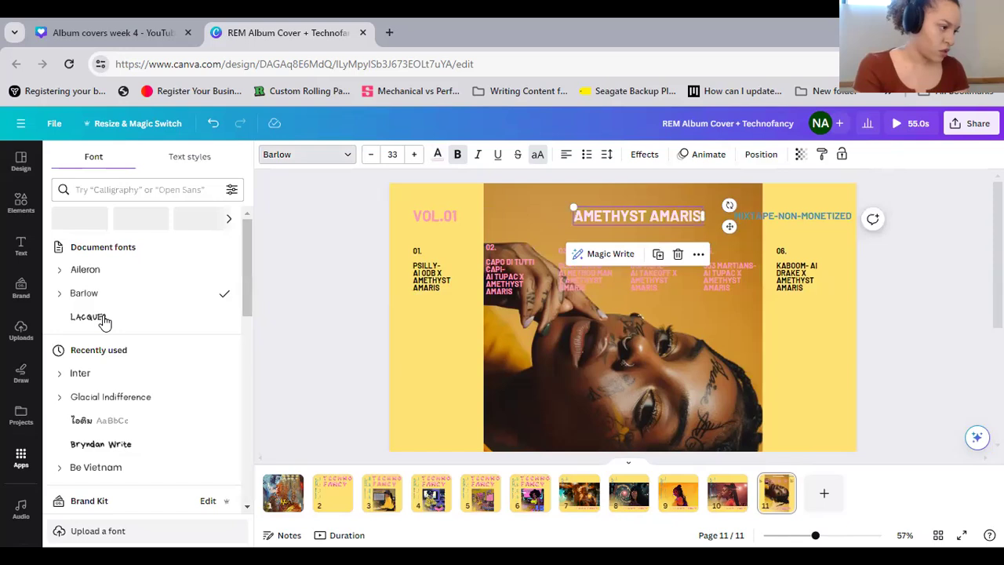
{"action": "left_click", "coordinate": [88, 317]}
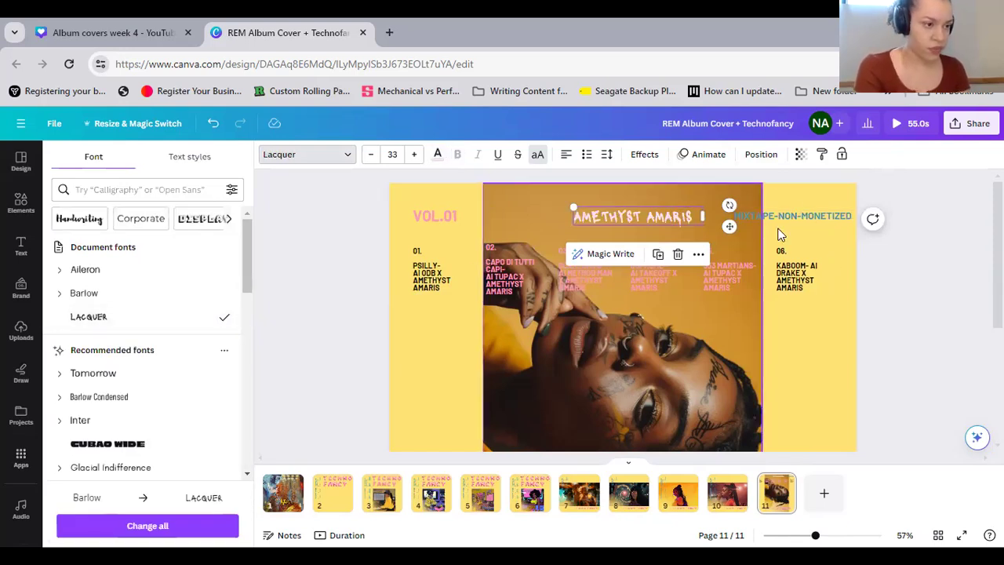
{"action": "left_click", "coordinate": [761, 155]}
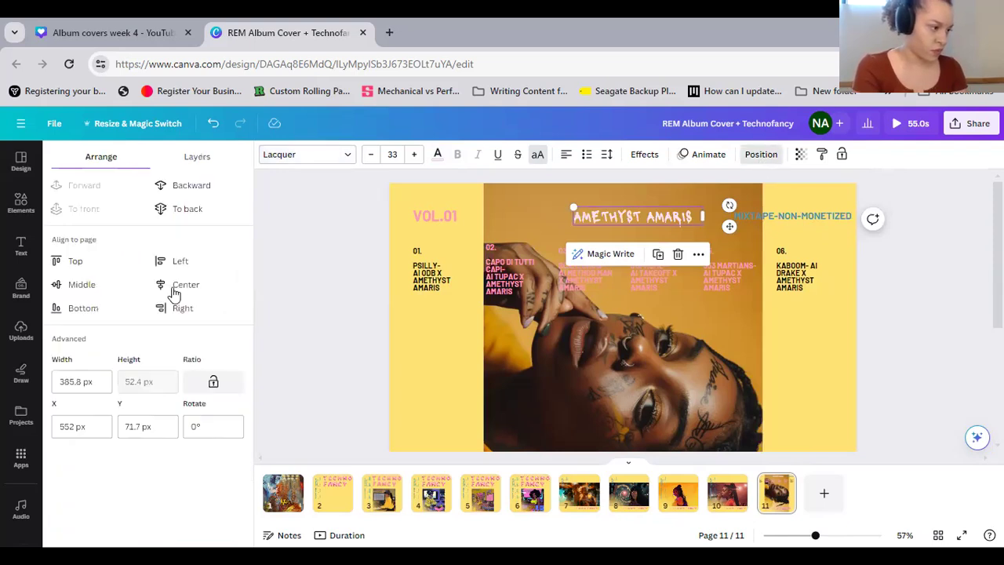
{"action": "left_click", "coordinate": [832, 373]}
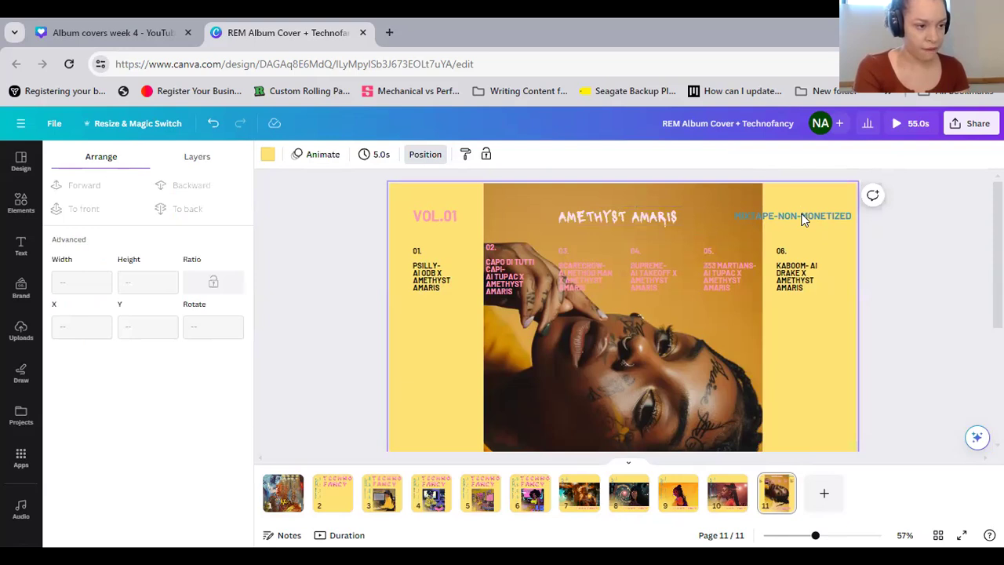
Set the MIXTAPE-NON-MONETIZED heading's text color to the bright yellow document color
{"action": "left_click", "coordinate": [801, 218]}
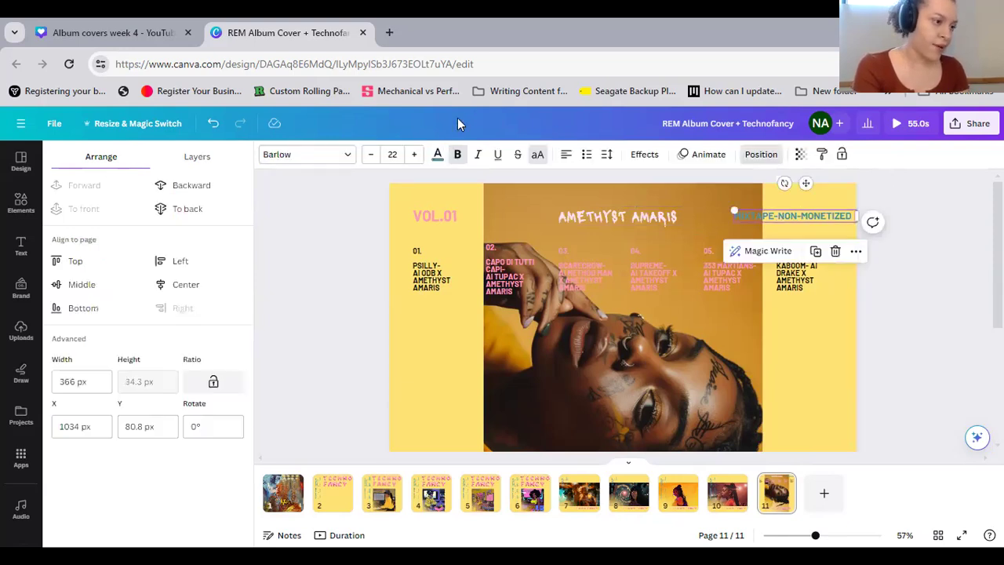
{"action": "left_click", "coordinate": [445, 159]}
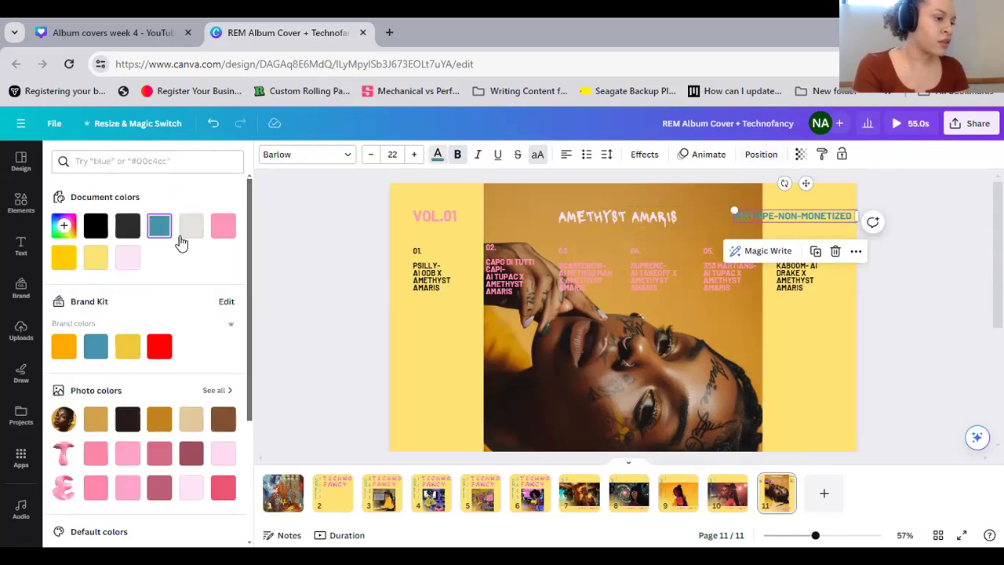
{"action": "left_click", "coordinate": [64, 262]}
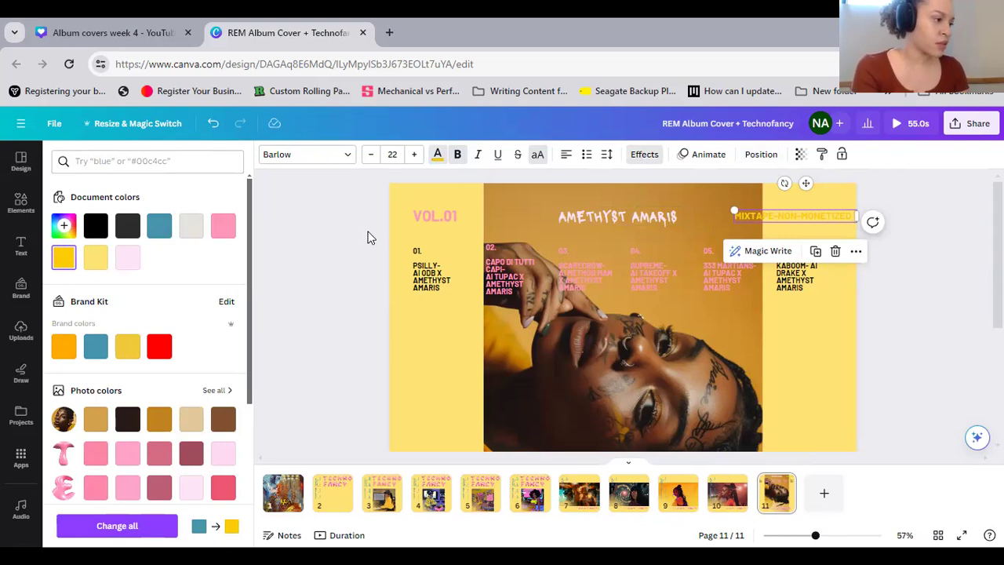
Try the Lift text effect on the MIXTAPE-NON-MONETIZED heading with intensity 35
{"action": "left_click", "coordinate": [644, 154]}
{"action": "left_click", "coordinate": [208, 223]}
{"action": "left_click_drag", "start_coordinate": [325, 316], "coordinate": [52, 346]}
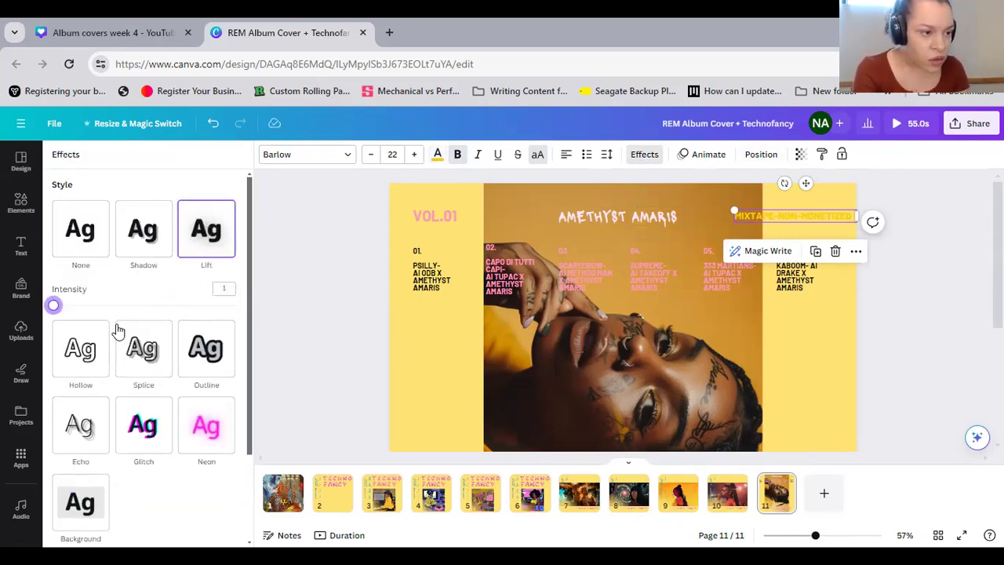
{"action": "left_click", "coordinate": [115, 305]}
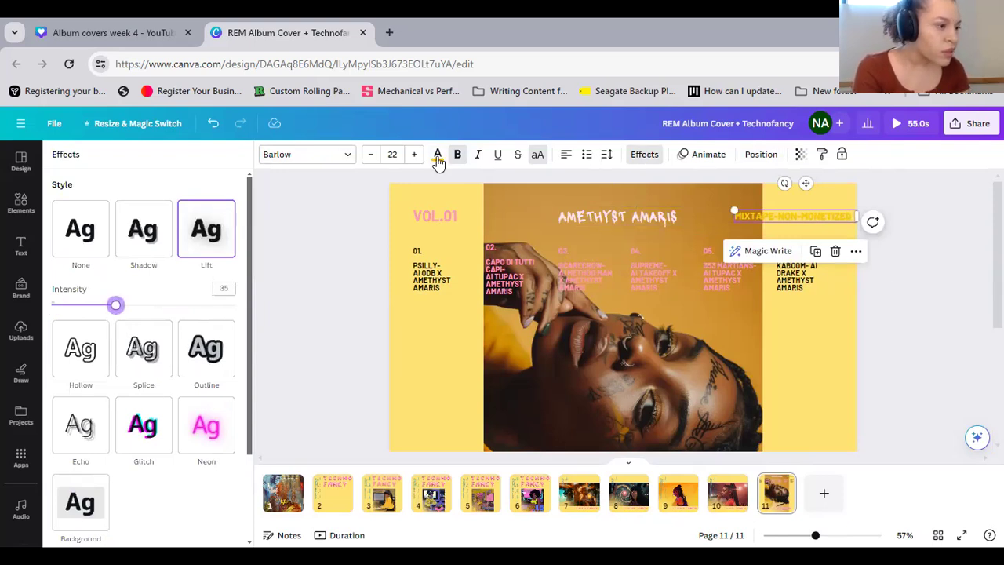
Apply the Outline text effect to the MIXTAPE-NON-MONETIZED heading with the black document color
{"action": "left_click", "coordinate": [203, 374]}
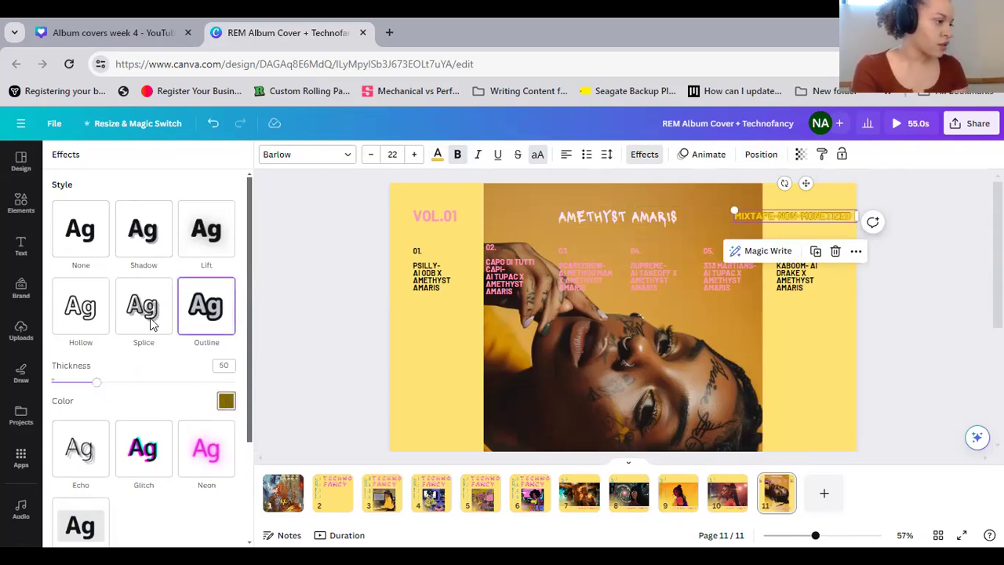
{"action": "left_click", "coordinate": [226, 401]}
{"action": "left_click", "coordinate": [88, 259]}
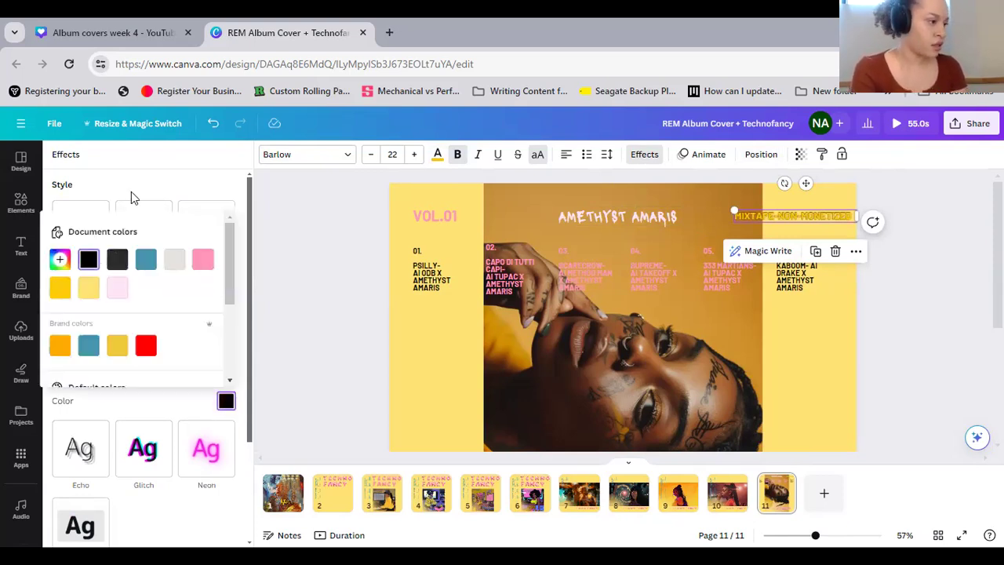
Set the outline thickness of the MIXTAPE-NON-MONETIZED heading to 160 and deselect the heading
{"action": "left_click", "coordinate": [132, 391]}
{"action": "left_click_drag", "start_coordinate": [153, 382], "coordinate": [200, 399]}
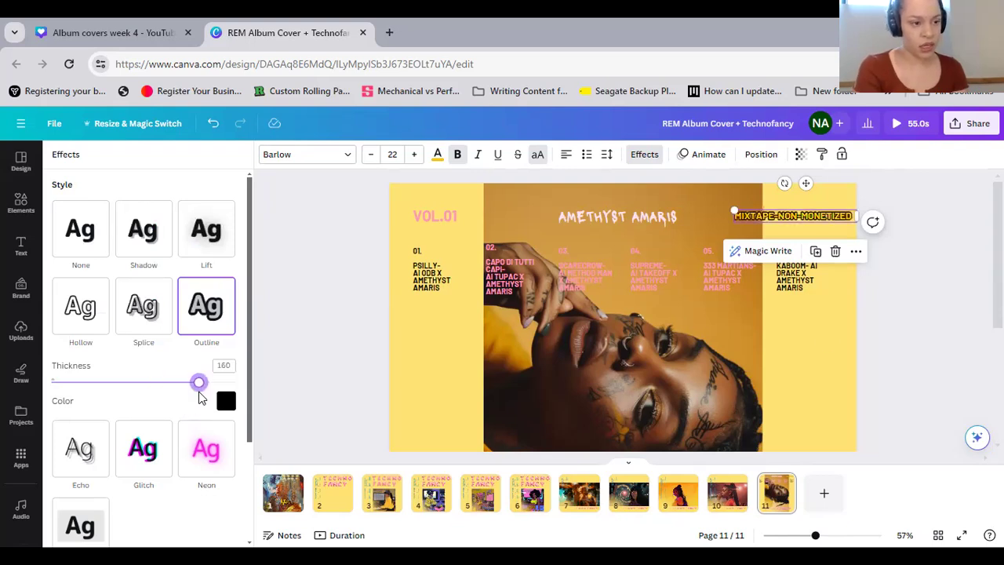
{"action": "left_click", "coordinate": [933, 322]}
{"action": "left_click", "coordinate": [933, 327]}
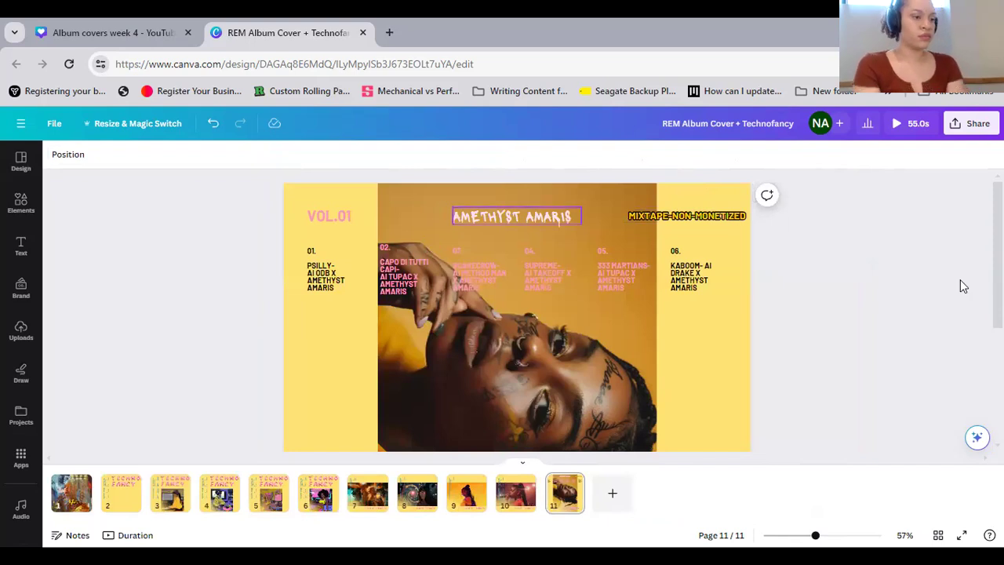
Preview page 11 as a full-screen presentation to check the whole cover, and return to the editor
{"action": "scroll", "coordinate": [960, 279], "scroll_direction": "down", "scroll_amount": 2}
{"action": "scroll", "coordinate": [945, 173], "scroll_direction": "down", "scroll_amount": 3}
{"action": "left_click", "coordinate": [970, 125]}
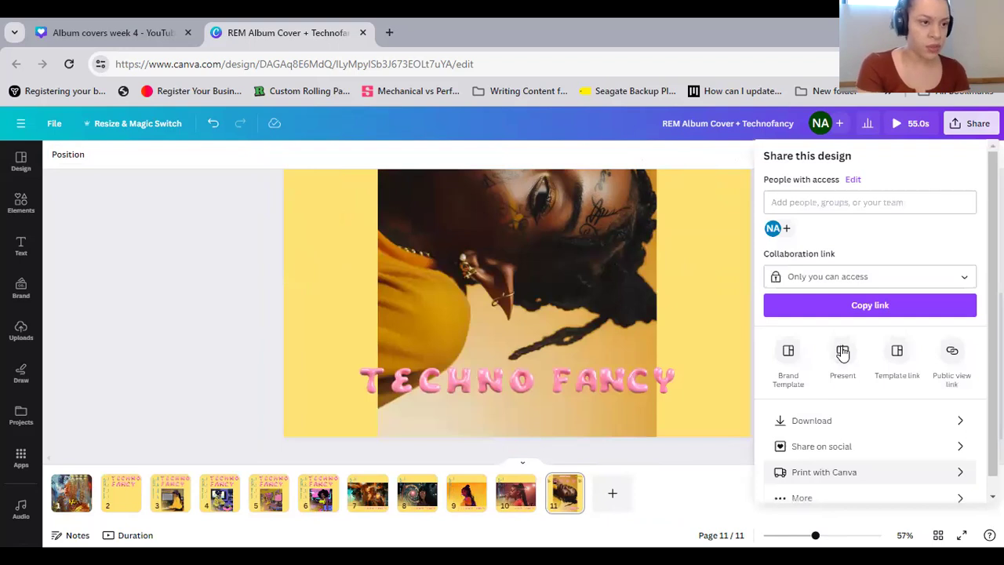
{"action": "left_click", "coordinate": [843, 353]}
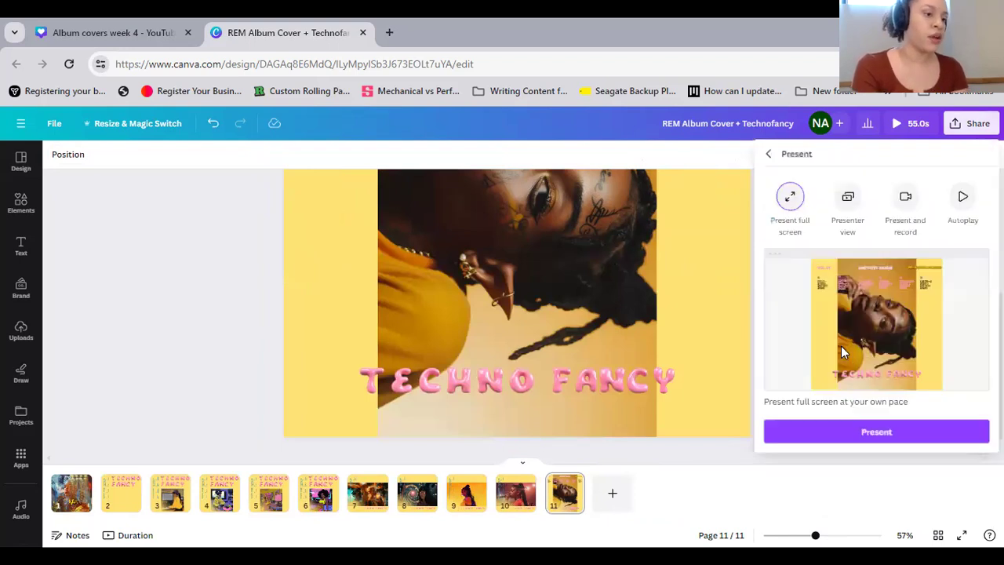
{"action": "left_click", "coordinate": [830, 437]}
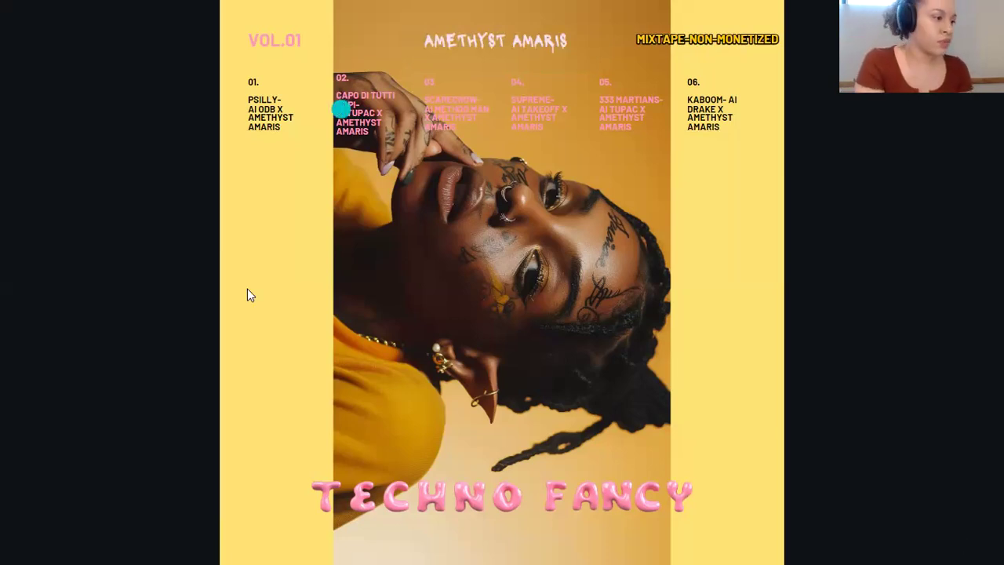
{"action": "key", "text": "Escape"}
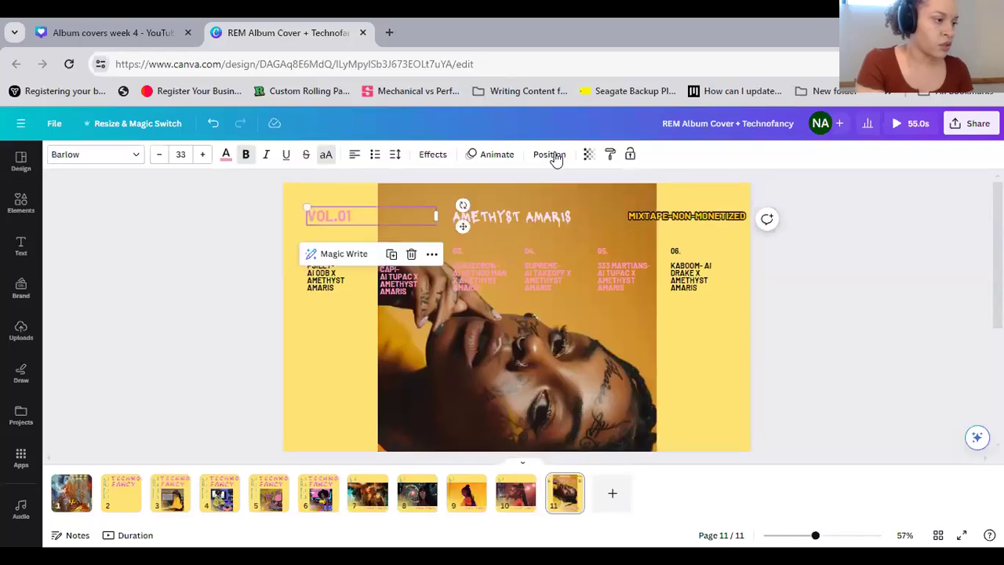
Apply the Outline text effect to the VOL.01 heading with the black document color and thickness 121
{"action": "left_click", "coordinate": [432, 154]}
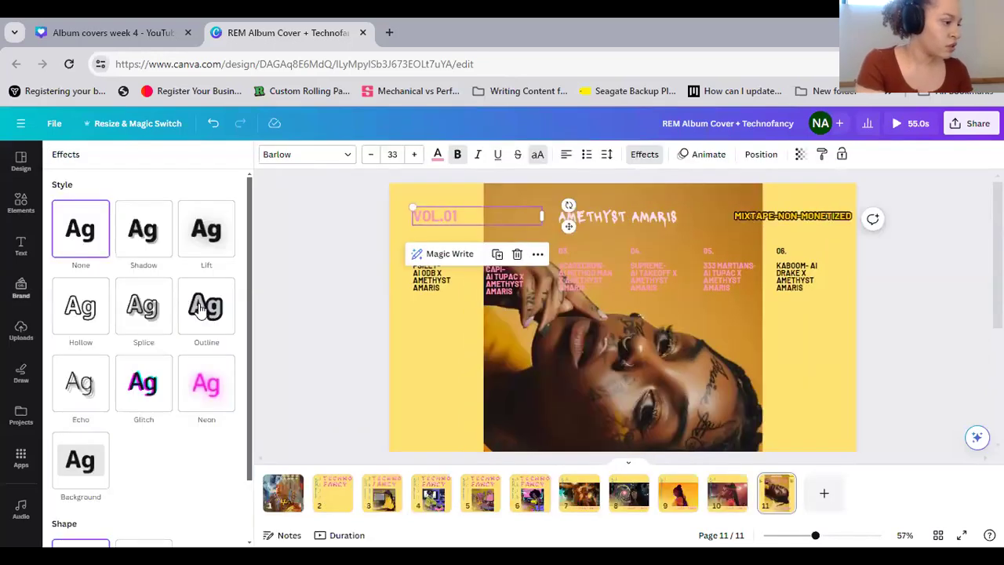
{"action": "left_click", "coordinate": [200, 308]}
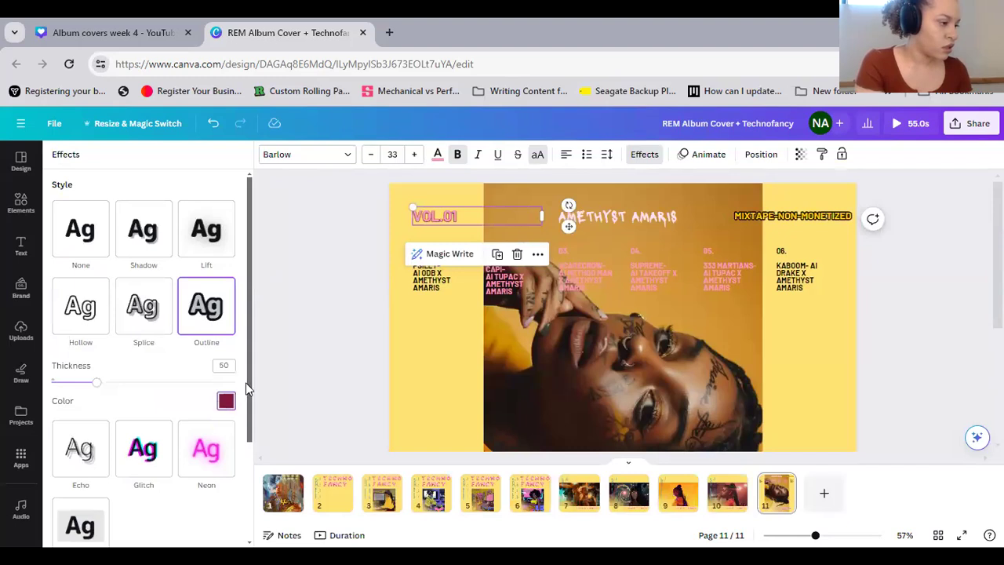
{"action": "left_click", "coordinate": [226, 401]}
{"action": "left_click", "coordinate": [85, 259]}
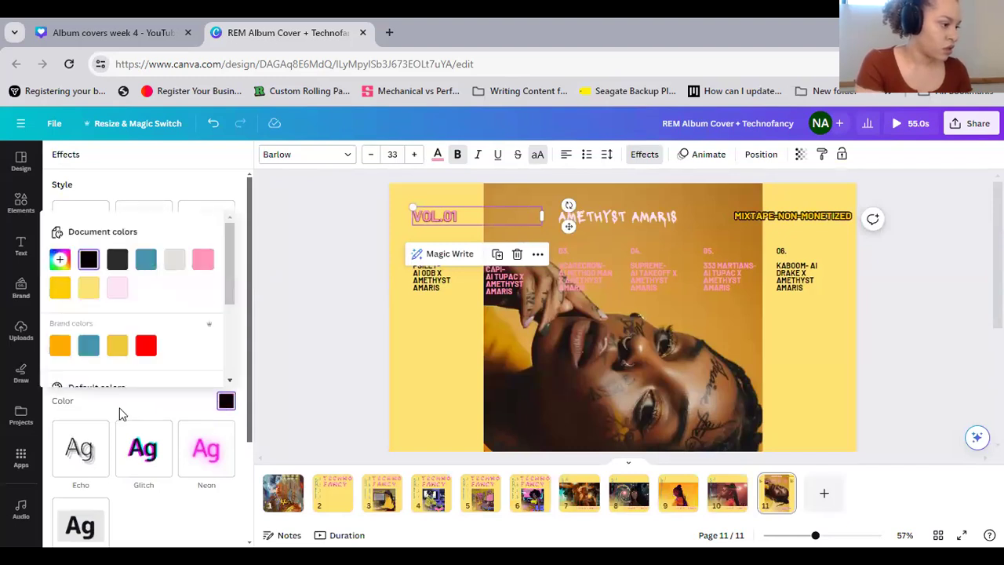
{"action": "left_click", "coordinate": [122, 414]}
{"action": "left_click_drag", "start_coordinate": [96, 382], "coordinate": [162, 383]}
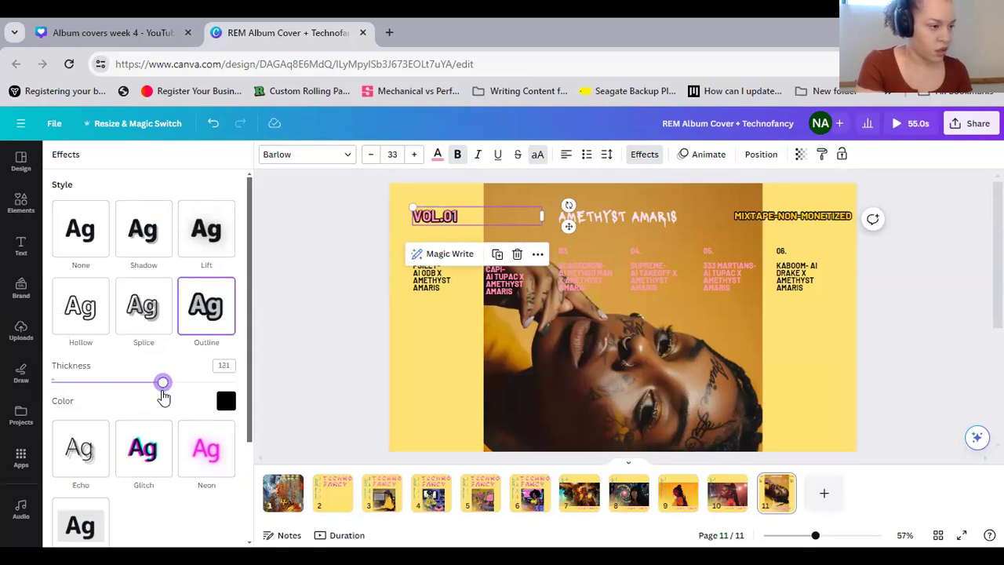
Apply the Outline text effect to the artist name heading with the black document color and thickness 118
{"action": "left_click", "coordinate": [613, 224]}
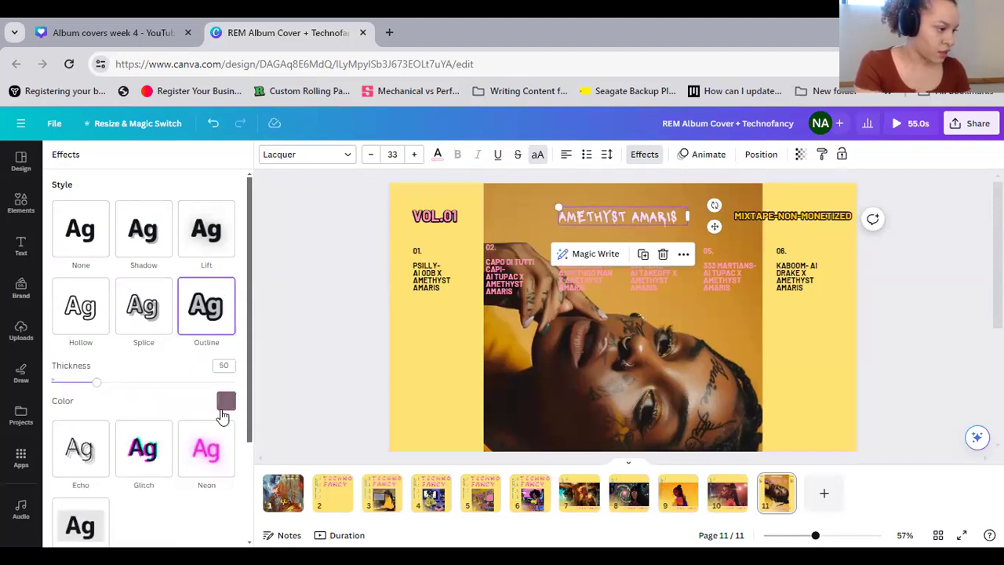
{"action": "left_click", "coordinate": [224, 405]}
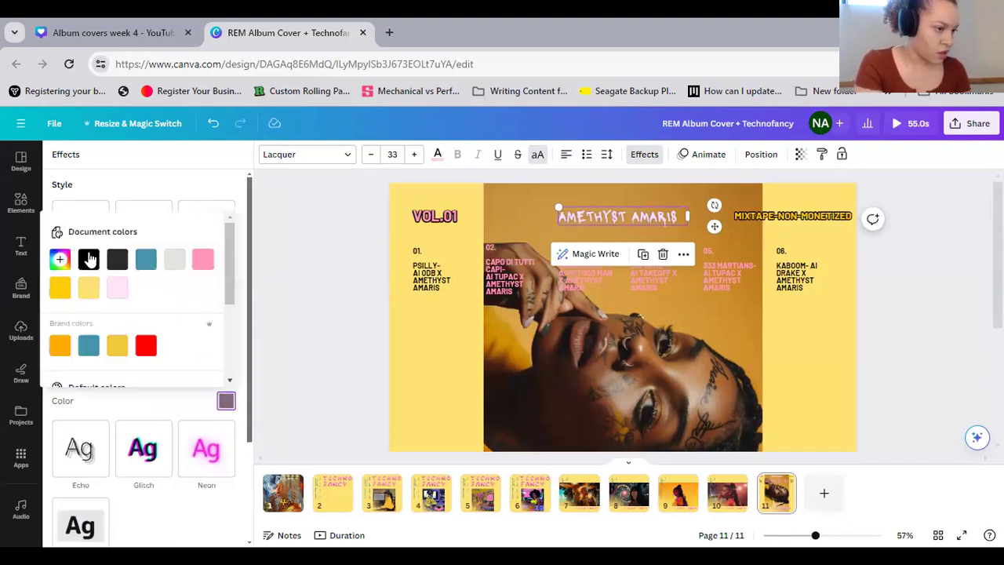
{"action": "left_click", "coordinate": [89, 258]}
{"action": "left_click", "coordinate": [166, 397]}
{"action": "left_click_drag", "start_coordinate": [98, 381], "coordinate": [159, 393]}
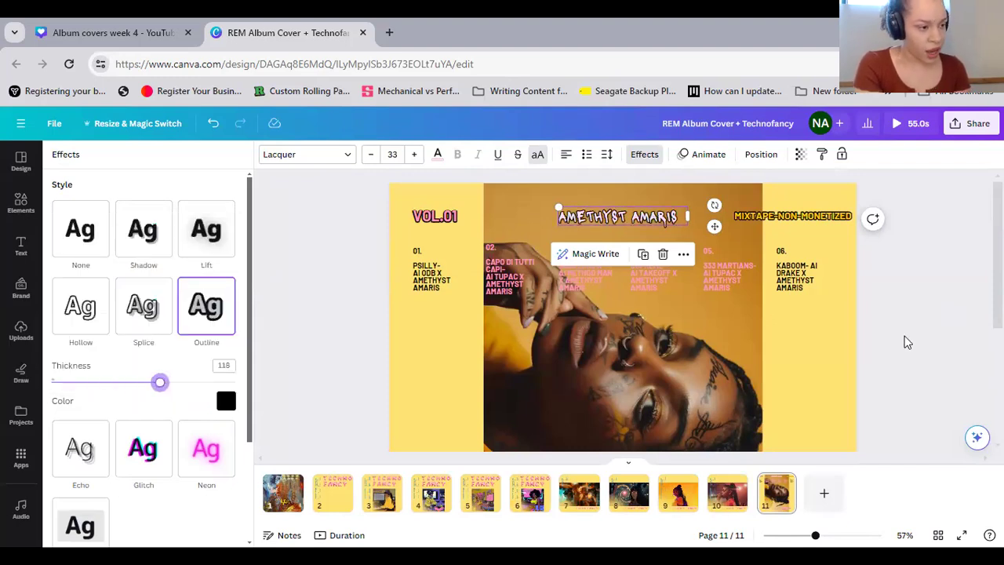
{"action": "left_click", "coordinate": [906, 342]}
Look over the finished page 11 and compare it with the layout and track list on page 10
{"action": "scroll", "coordinate": [906, 342], "scroll_direction": "down", "scroll_amount": 3}
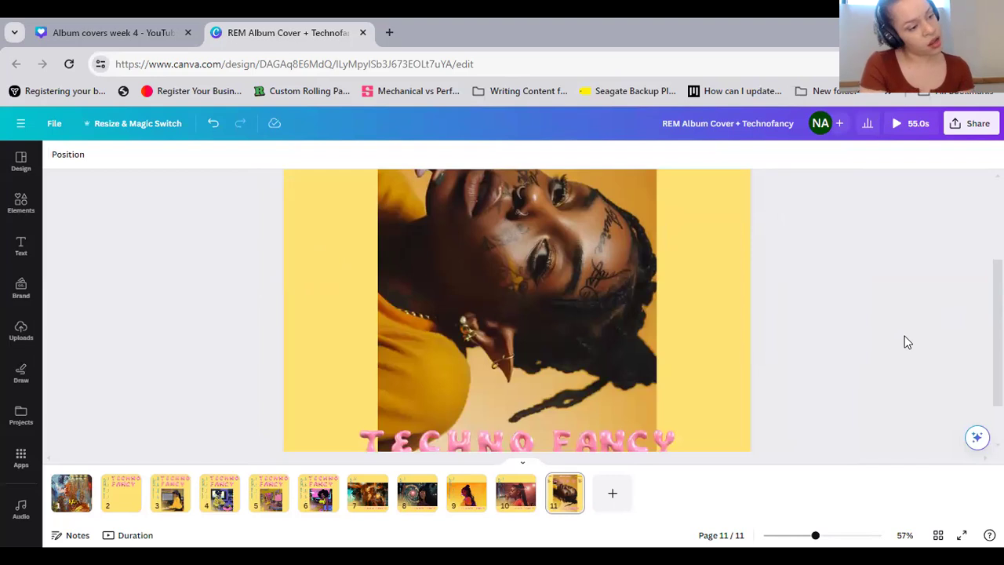
{"action": "scroll", "coordinate": [894, 352], "scroll_direction": "up", "scroll_amount": 3}
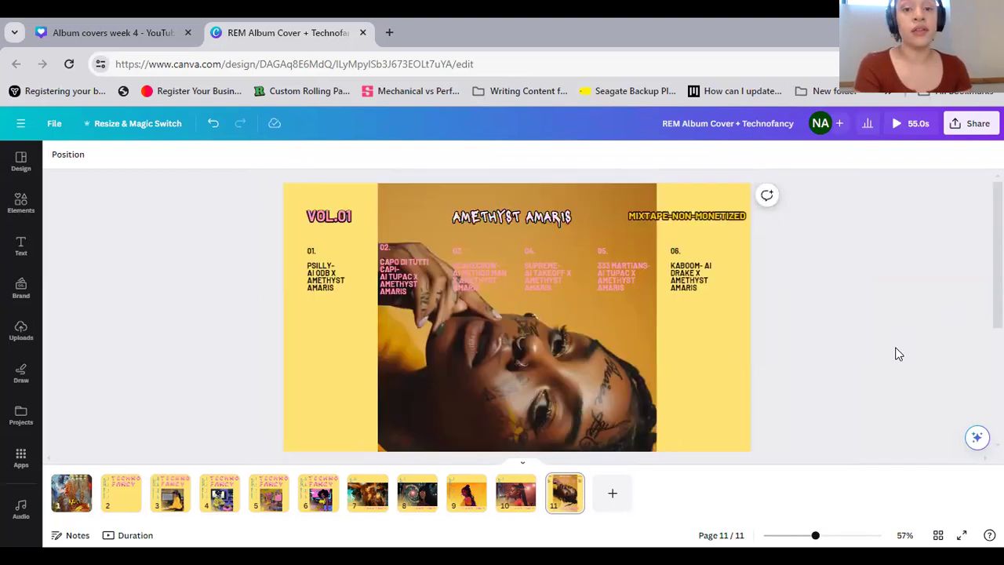
{"action": "left_click", "coordinate": [522, 512]}
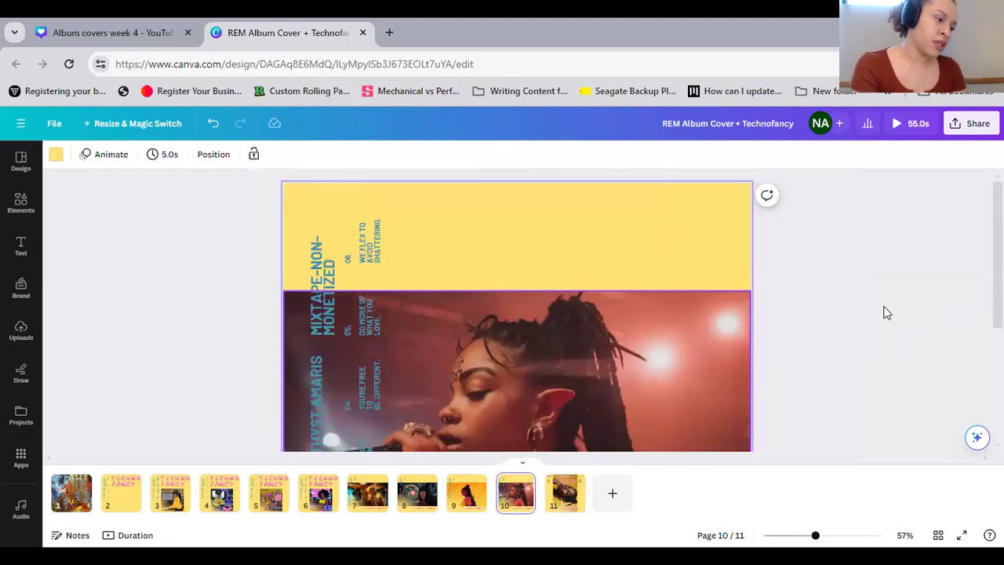
{"action": "scroll", "coordinate": [884, 313], "scroll_direction": "down", "scroll_amount": 3}
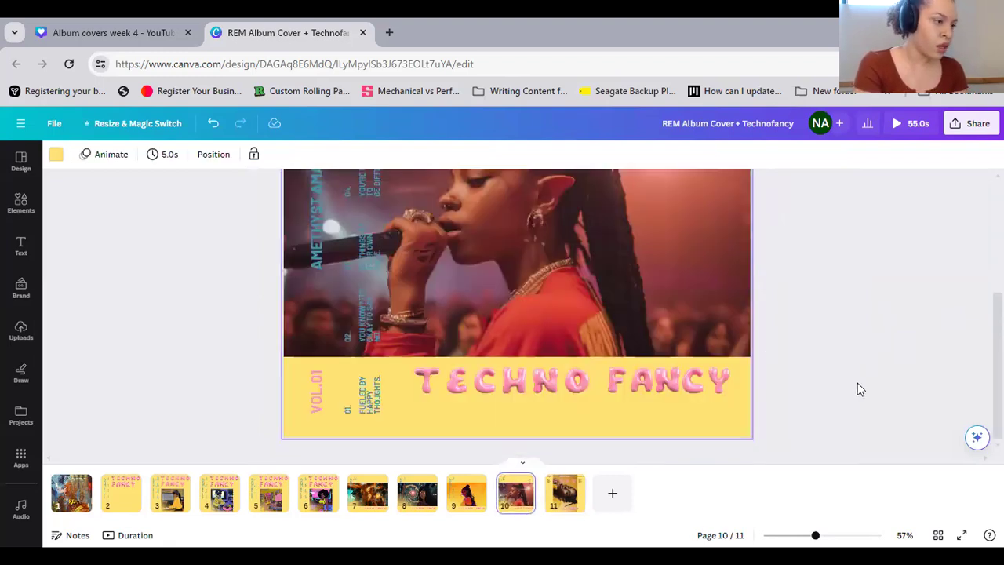
{"action": "scroll", "coordinate": [857, 385], "scroll_direction": "up", "scroll_amount": 1}
{"action": "scroll", "coordinate": [857, 384], "scroll_direction": "up", "scroll_amount": 2}
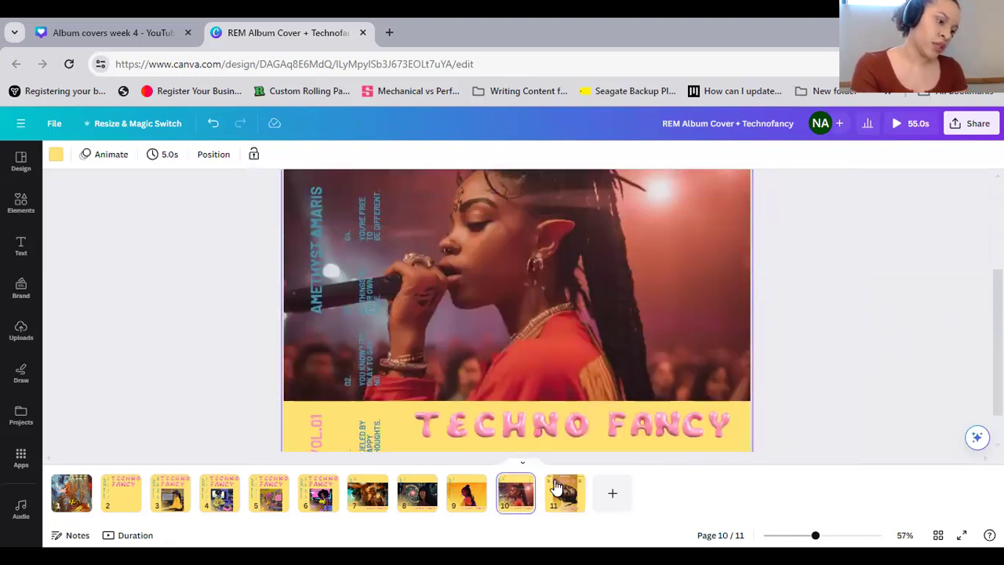
{"action": "scroll", "coordinate": [706, 439], "scroll_direction": "down", "scroll_amount": 1}
{"action": "left_click", "coordinate": [566, 506]}
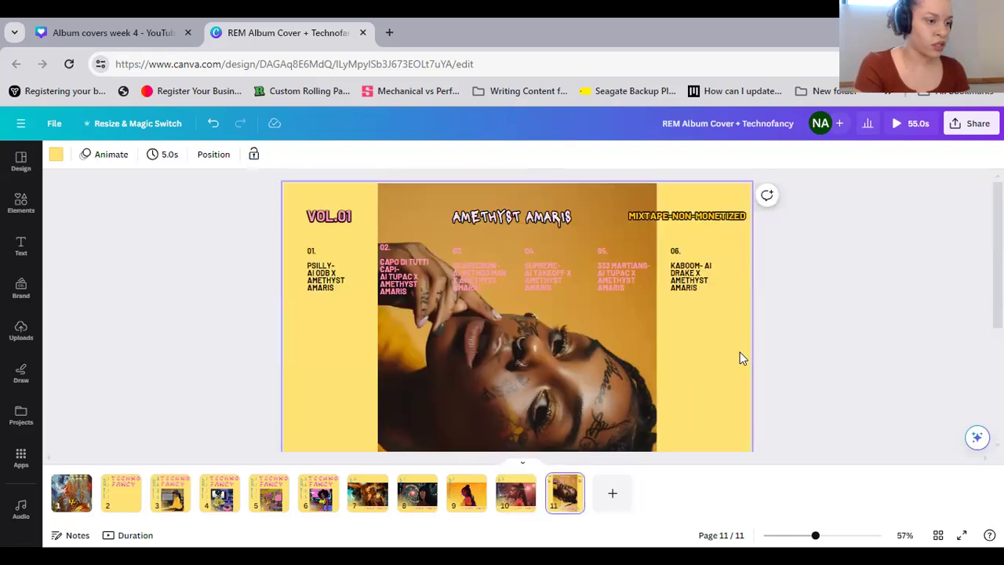
Group the six numbered track credits on page 11 and copy the group
{"action": "left_click_drag", "start_coordinate": [737, 315], "coordinate": [291, 262]}
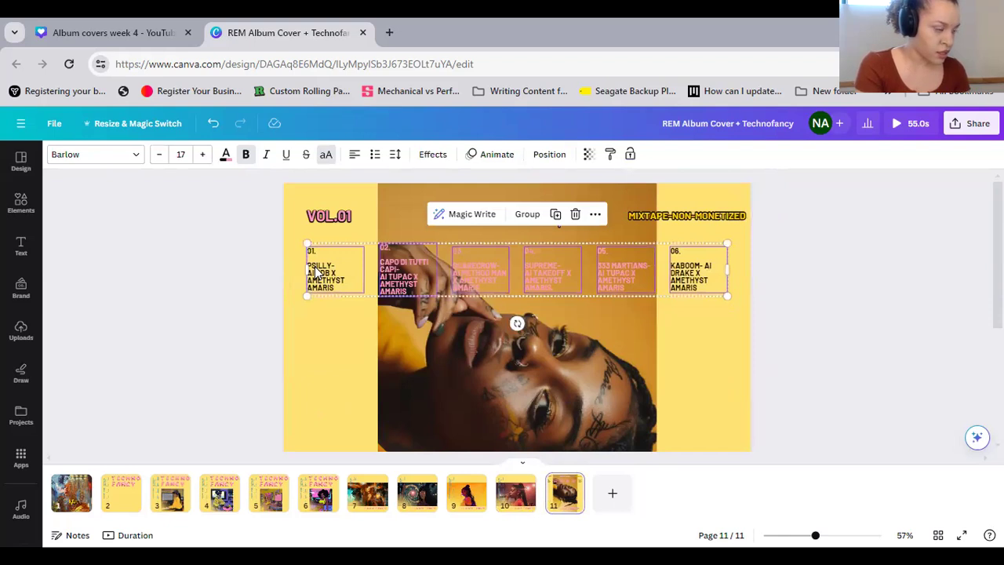
{"action": "left_click", "coordinate": [523, 216]}
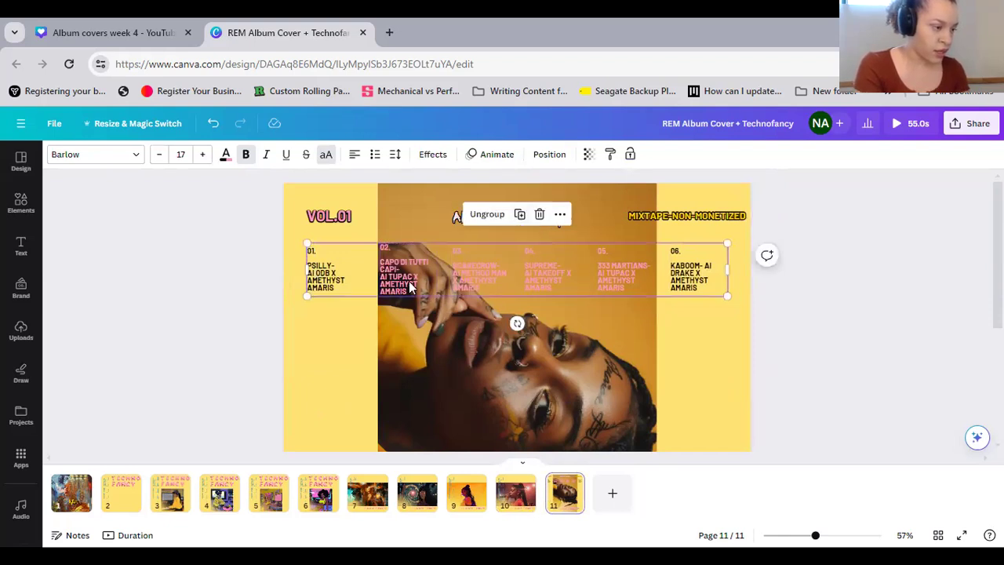
{"action": "right_click", "coordinate": [686, 271]}
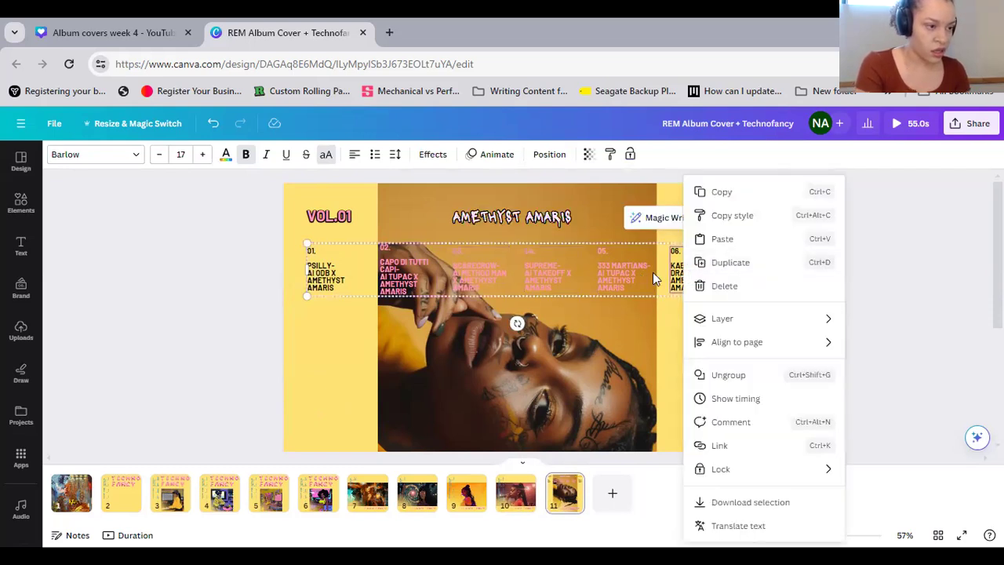
{"action": "right_click", "coordinate": [658, 280]}
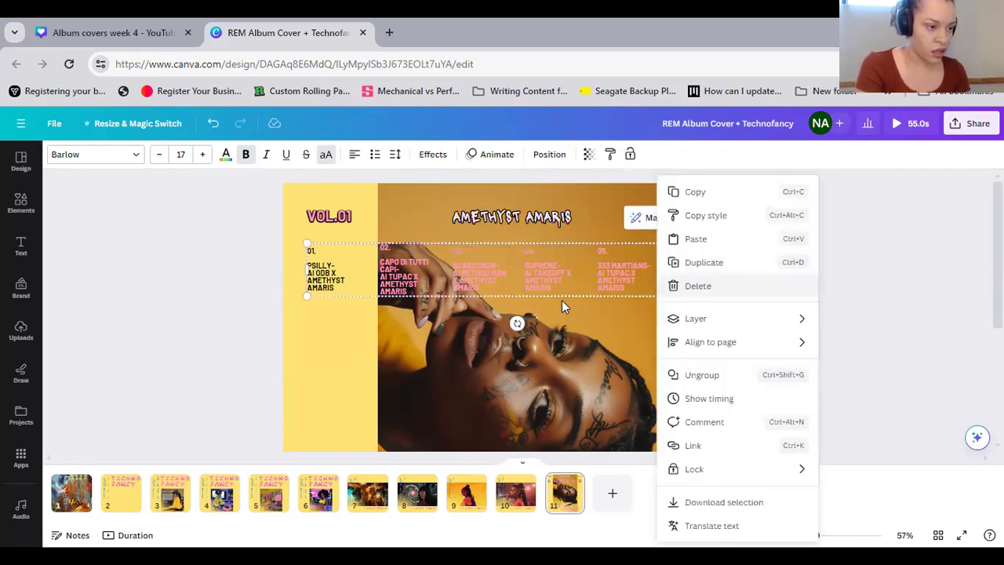
{"action": "left_click", "coordinate": [689, 198]}
Delete the six vertical placeholder track texts beside the headings on page 3
{"action": "left_click", "coordinate": [170, 493]}
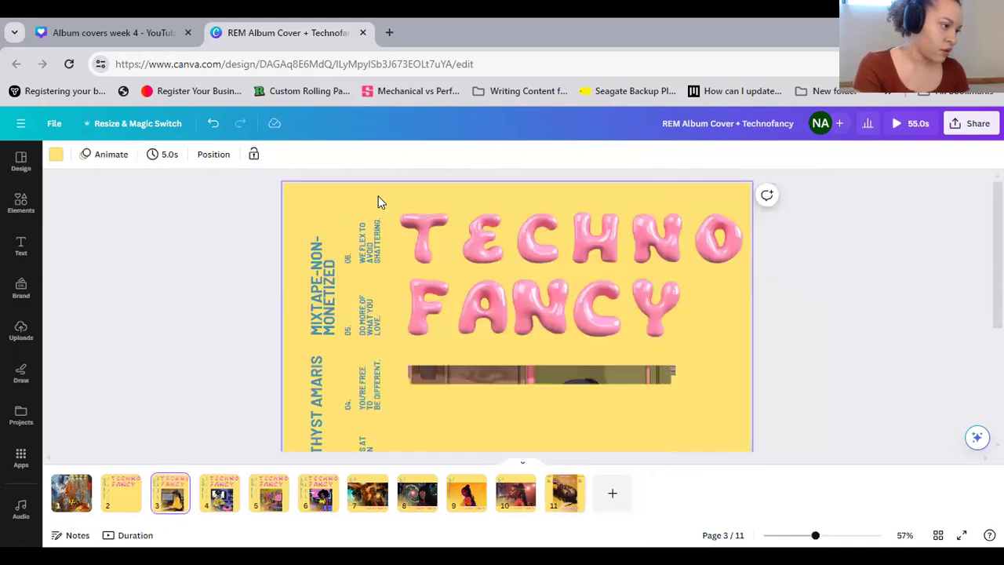
{"action": "scroll", "coordinate": [361, 322], "scroll_direction": "down", "scroll_amount": 3}
{"action": "left_click_drag", "start_coordinate": [368, 403], "coordinate": [362, 408]}
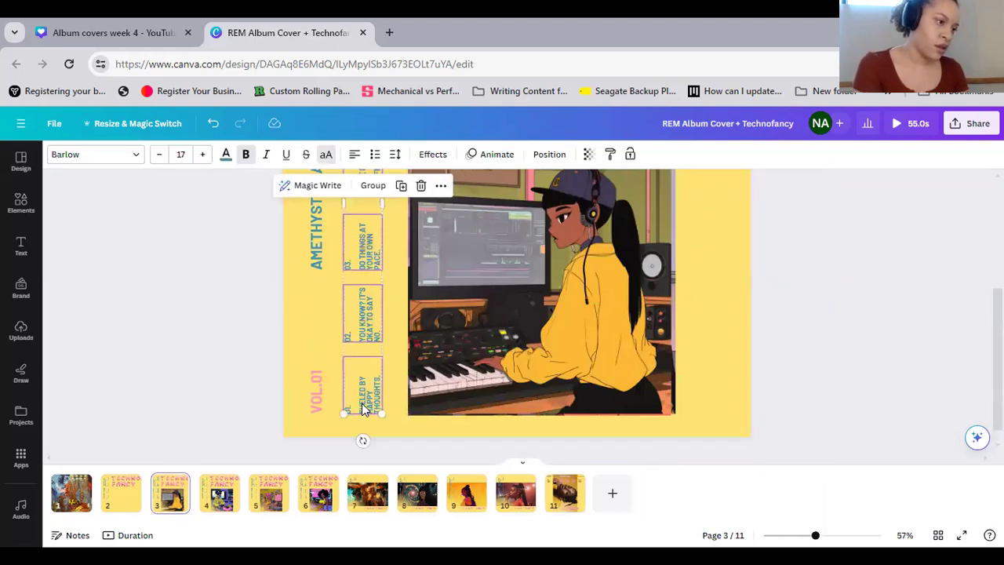
{"action": "left_click", "coordinate": [420, 186]}
Paste the copied track credits on page 3, rotate them to read vertically upward, and place them between the headings and the picture
{"action": "right_click", "coordinate": [358, 302]}
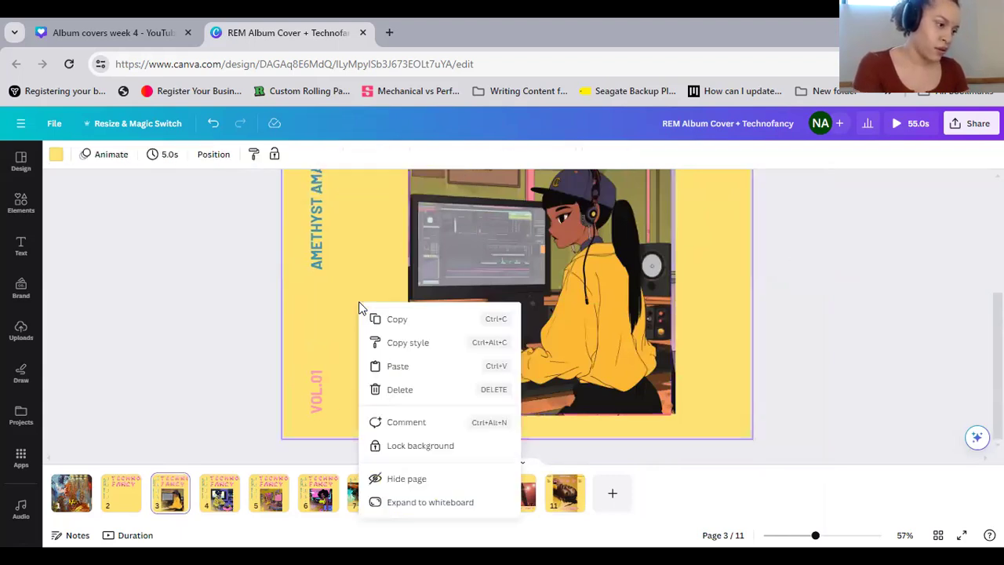
{"action": "left_click", "coordinate": [398, 366]}
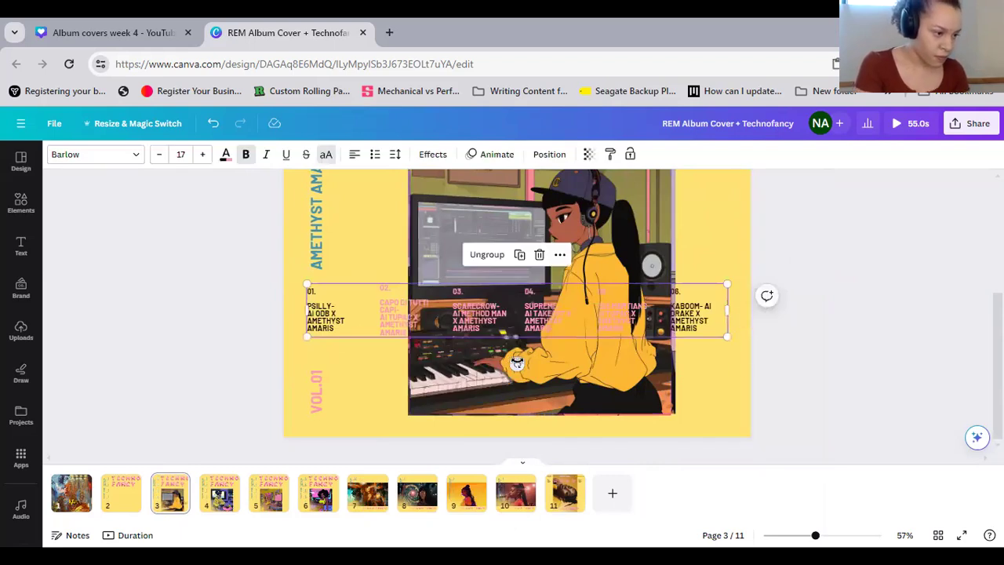
{"action": "left_click_drag", "start_coordinate": [517, 363], "coordinate": [600, 308]}
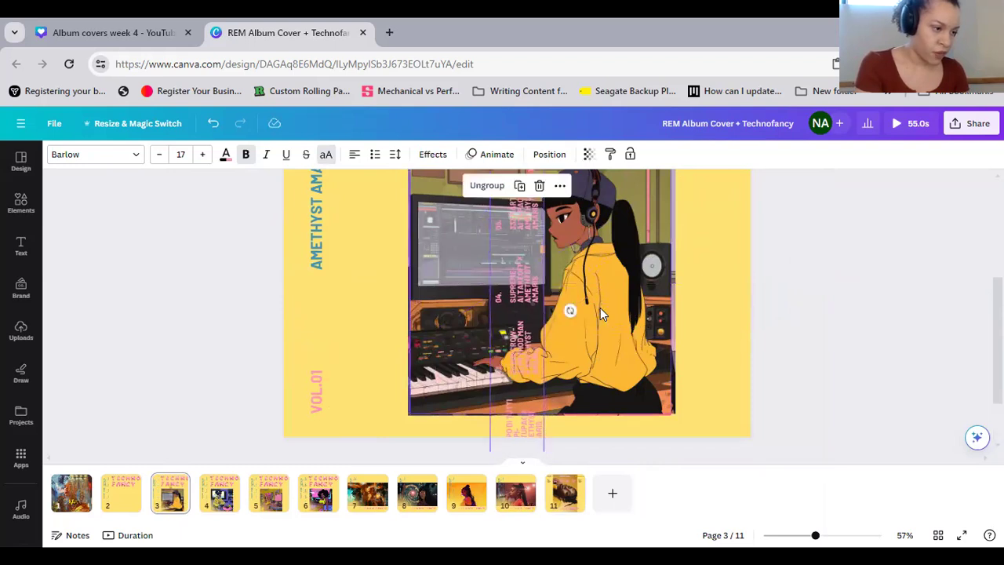
{"action": "left_click_drag", "start_coordinate": [528, 335], "coordinate": [374, 231]}
{"action": "scroll", "coordinate": [408, 378], "scroll_direction": "up", "scroll_amount": 3}
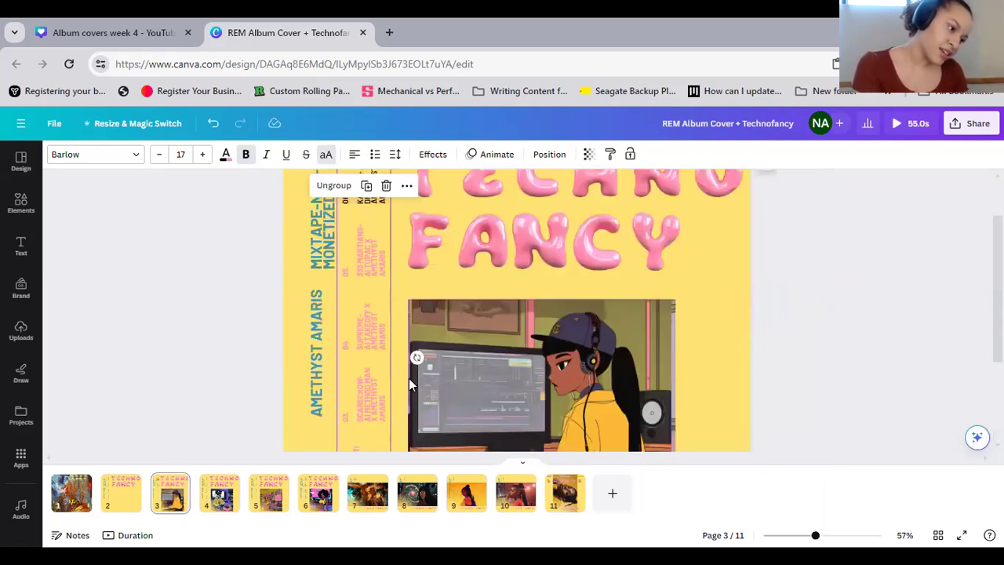
{"action": "left_click_drag", "start_coordinate": [416, 349], "coordinate": [417, 348]}
{"action": "left_click", "coordinate": [735, 328]}
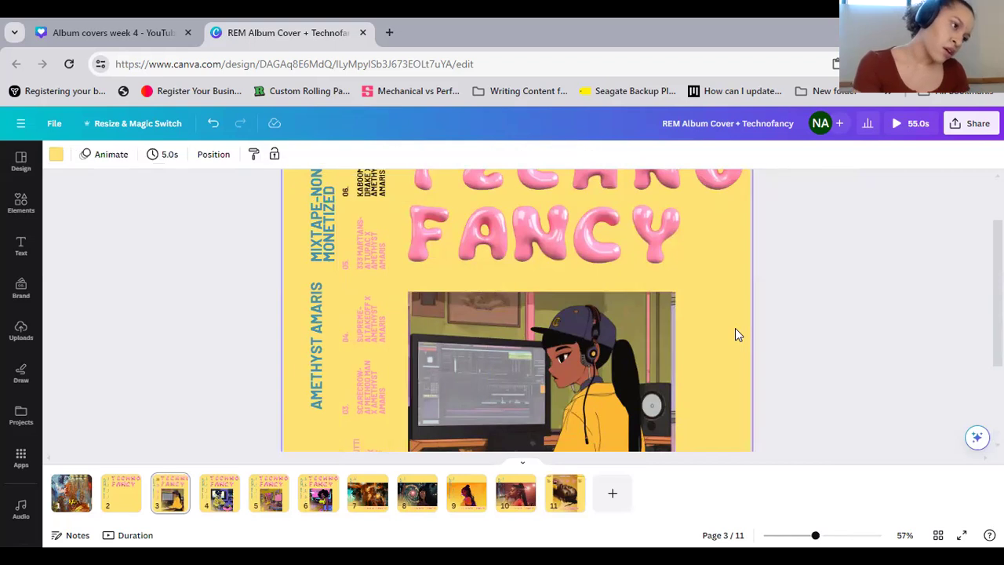
Set the text color of the whole track credits group on page 3 to the teal document color
{"action": "scroll", "coordinate": [735, 328], "scroll_direction": "down", "scroll_amount": 3}
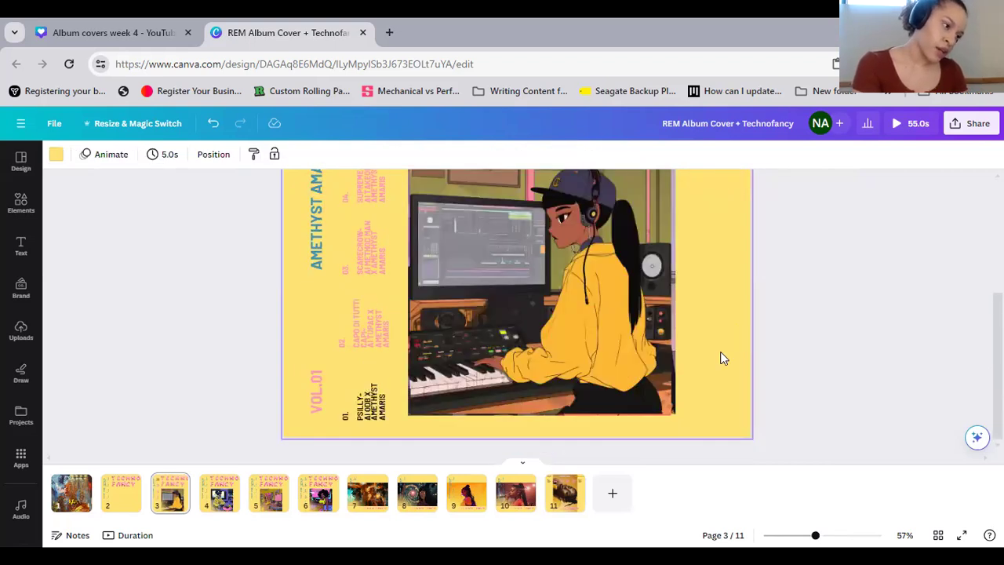
{"action": "scroll", "coordinate": [402, 247], "scroll_direction": "up", "scroll_amount": 3}
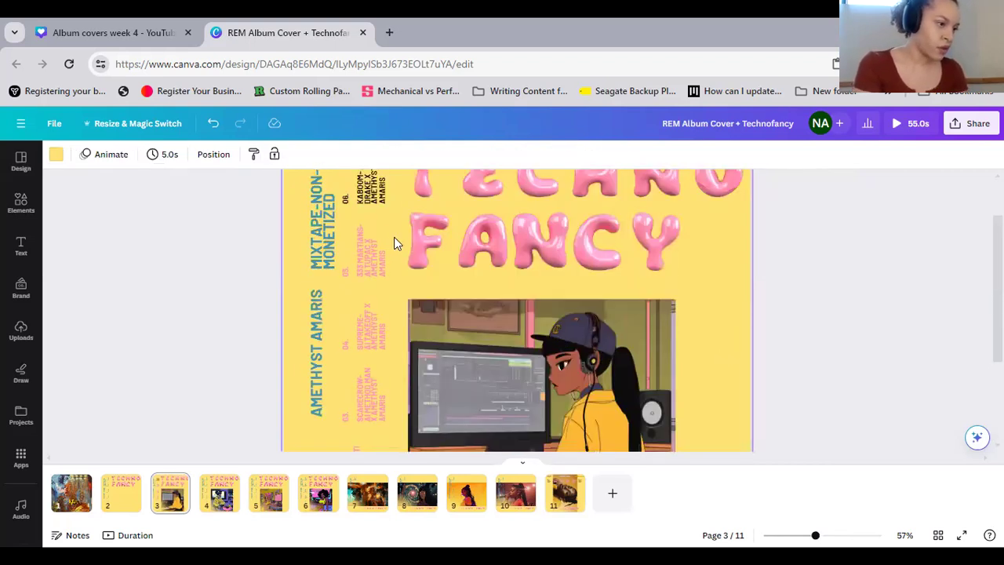
{"action": "left_click", "coordinate": [365, 431]}
{"action": "left_click", "coordinate": [225, 154]}
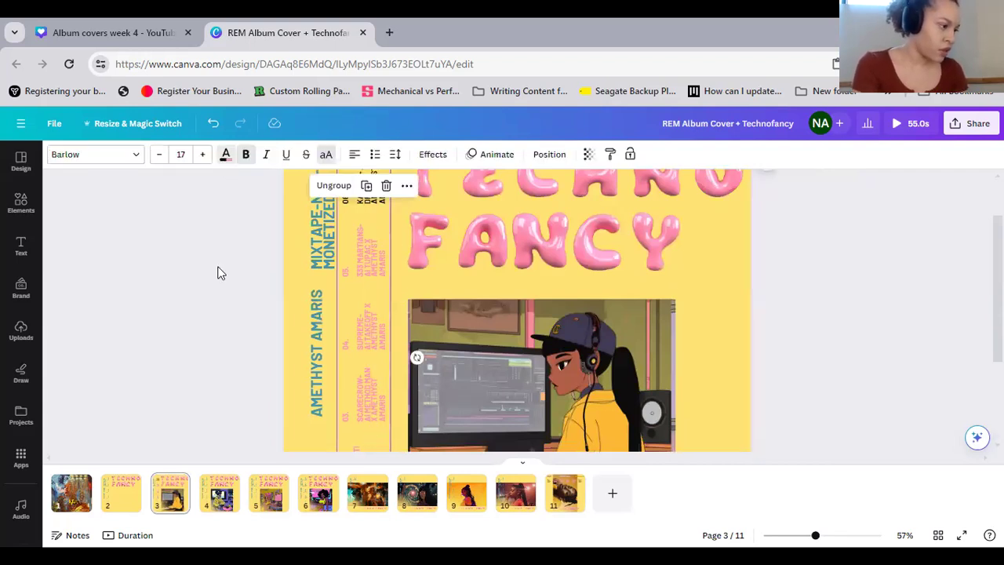
{"action": "left_click", "coordinate": [160, 229]}
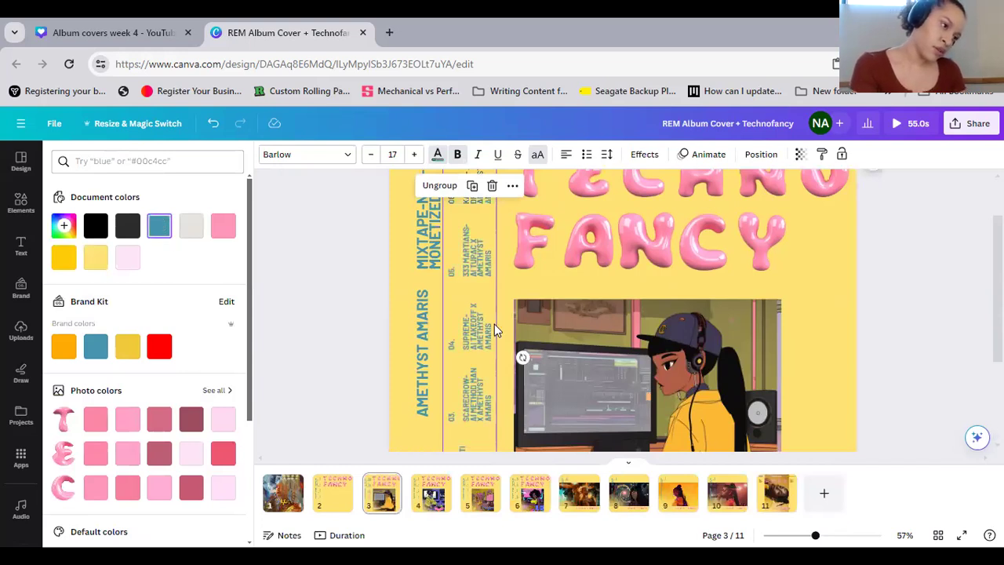
{"action": "key", "text": "Escape"}
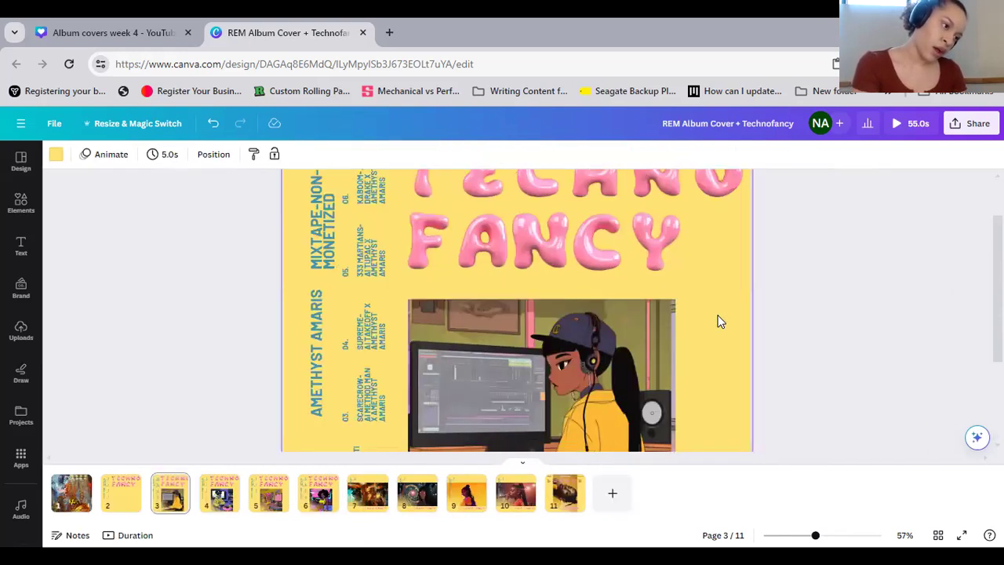
Set the text color of the vertical artist-name heading on page 3 to a muted purple-grey photo color from the studio pictures
{"action": "scroll", "coordinate": [309, 406], "scroll_direction": "down", "scroll_amount": 3}
{"action": "left_click", "coordinate": [313, 223]}
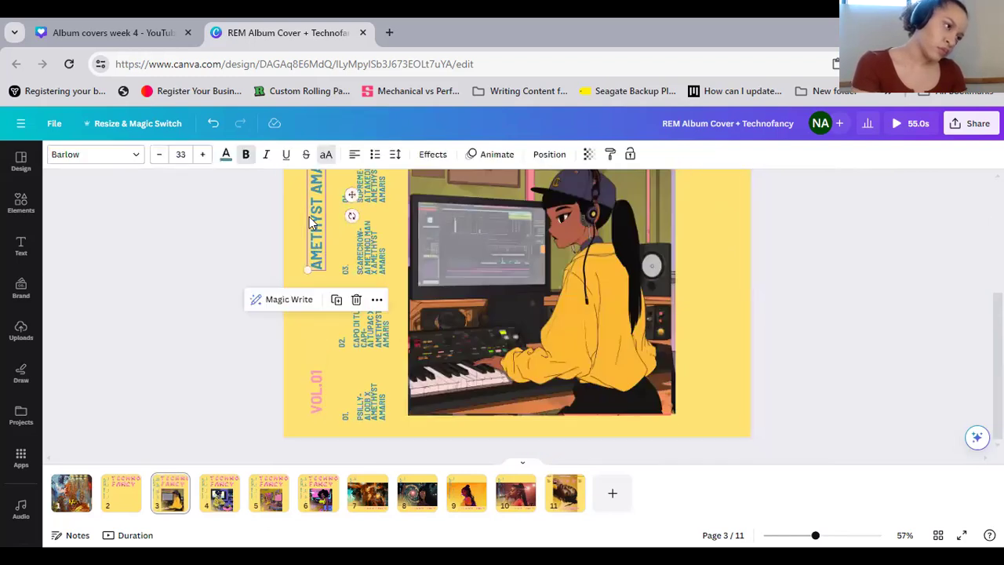
{"action": "left_click", "coordinate": [227, 154]}
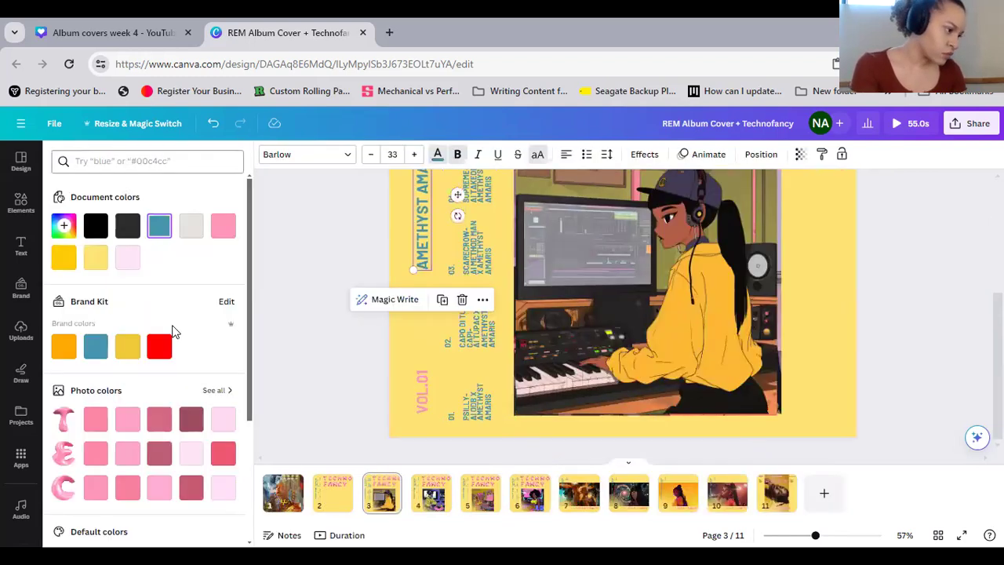
{"action": "scroll", "coordinate": [166, 428], "scroll_direction": "down", "scroll_amount": 3}
{"action": "scroll", "coordinate": [212, 235], "scroll_direction": "down", "scroll_amount": 1}
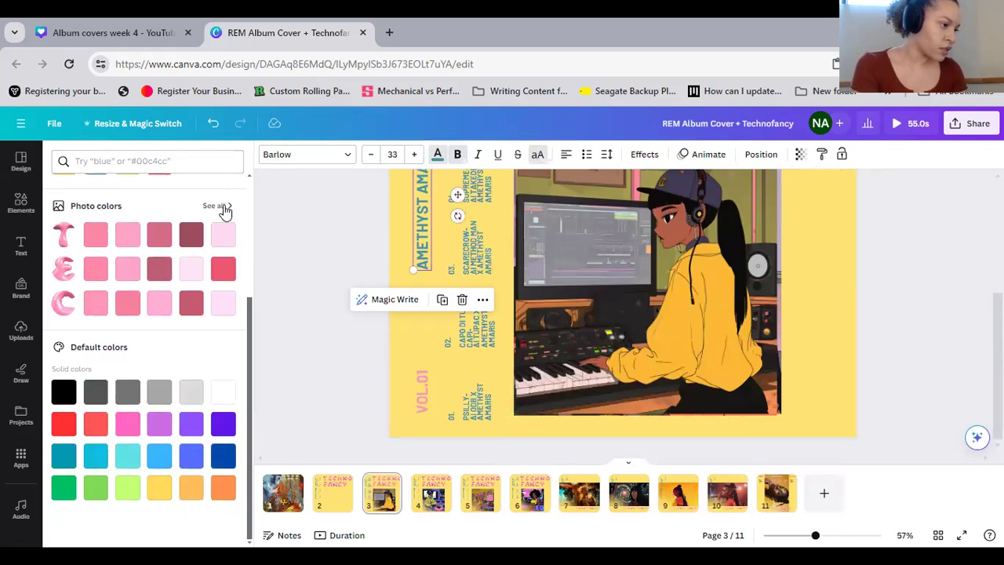
{"action": "left_click", "coordinate": [219, 205]}
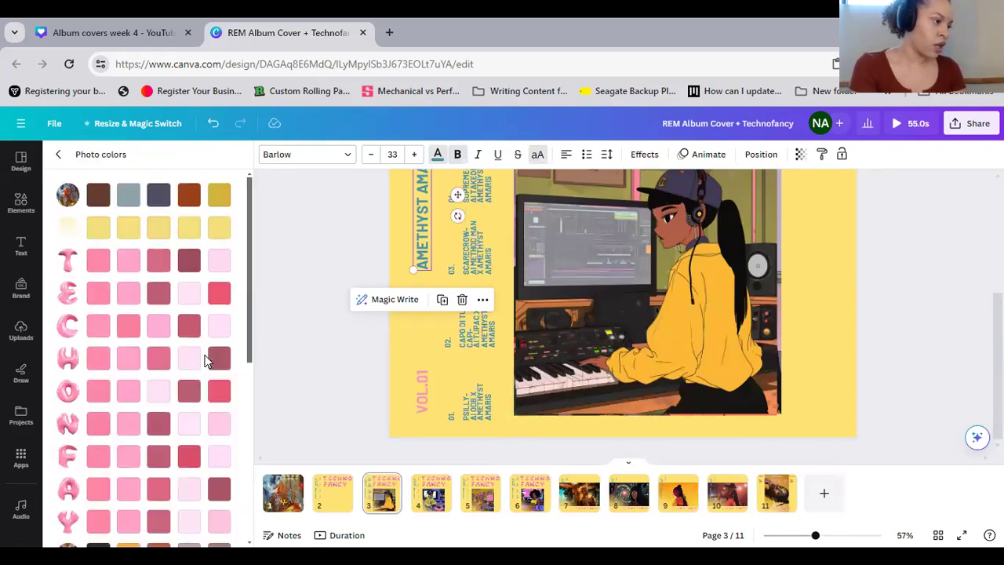
{"action": "scroll", "coordinate": [196, 381], "scroll_direction": "down", "scroll_amount": 10}
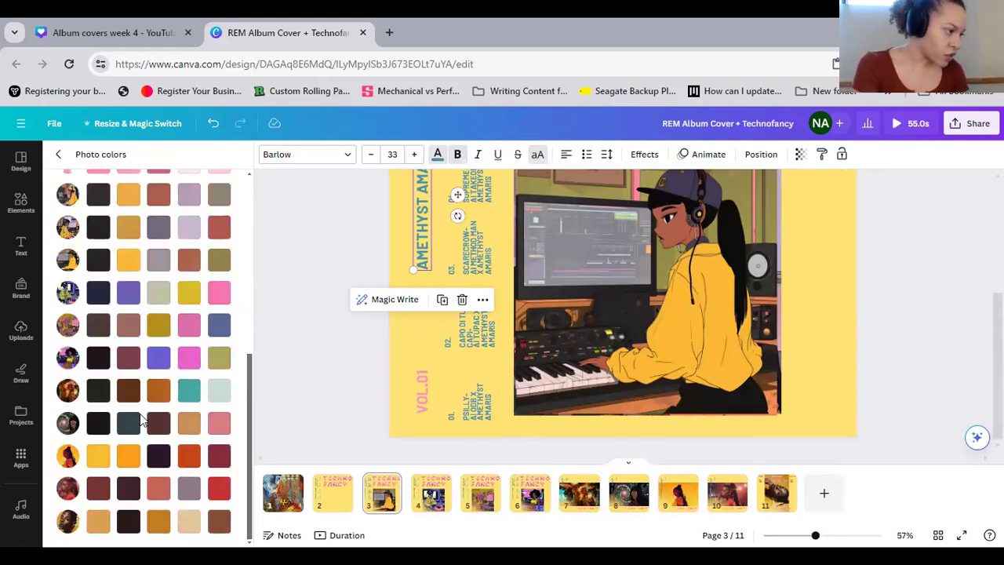
{"action": "scroll", "coordinate": [157, 404], "scroll_direction": "up", "scroll_amount": 2}
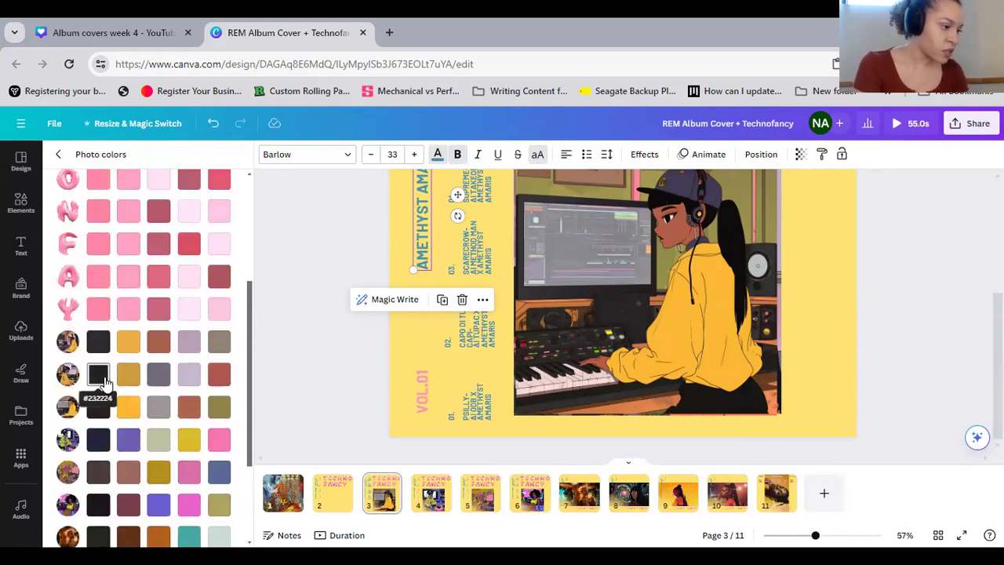
{"action": "left_click", "coordinate": [164, 380]}
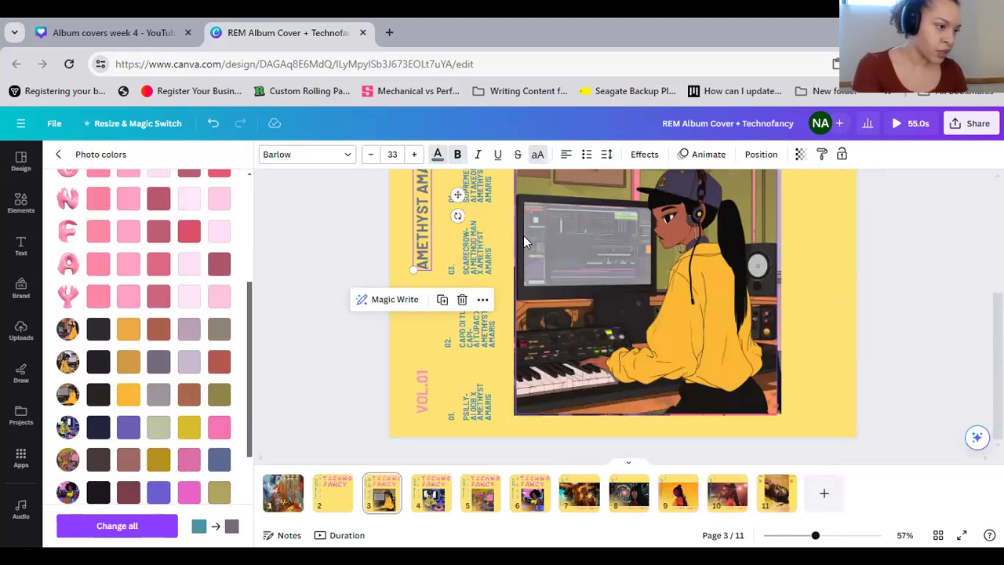
Set the text color of the vertical "MIXTAPE-NON-MONETIZED" heading on page 3 to a grey-brown photo color
{"action": "scroll", "coordinate": [417, 225], "scroll_direction": "up", "scroll_amount": 2}
{"action": "left_click", "coordinate": [421, 227]}
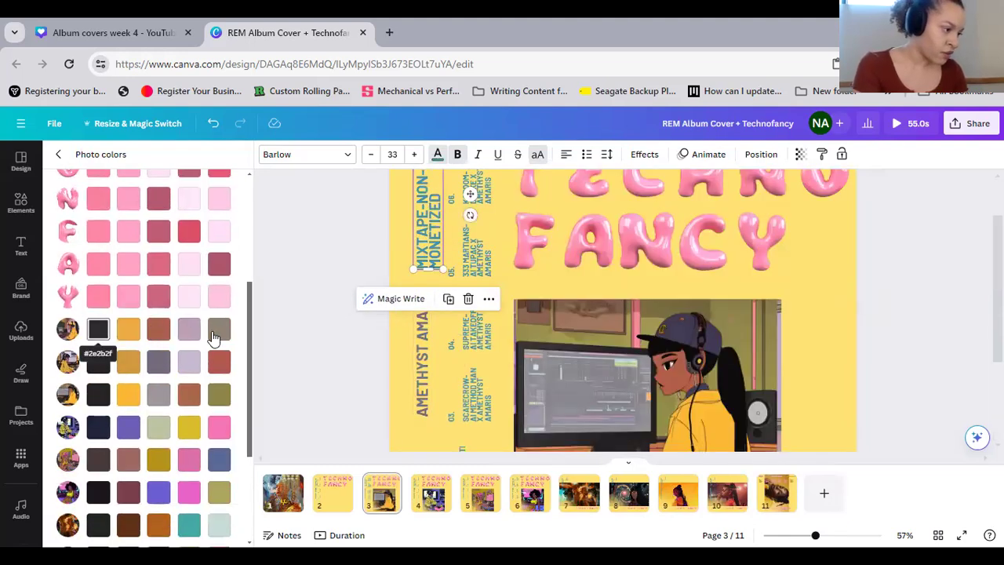
{"action": "left_click", "coordinate": [214, 338]}
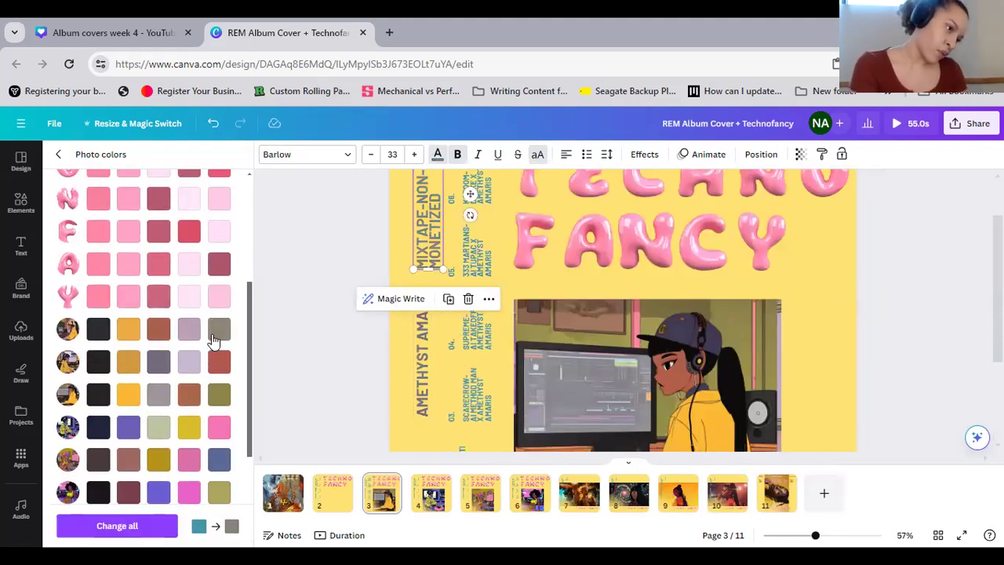
{"action": "left_click", "coordinate": [913, 273]}
Set the text color of the "VOL.01" heading on page 3 to the dark maroon-pink photo color of the letter T, and check the page
{"action": "scroll", "coordinate": [792, 329], "scroll_direction": "down", "scroll_amount": 2}
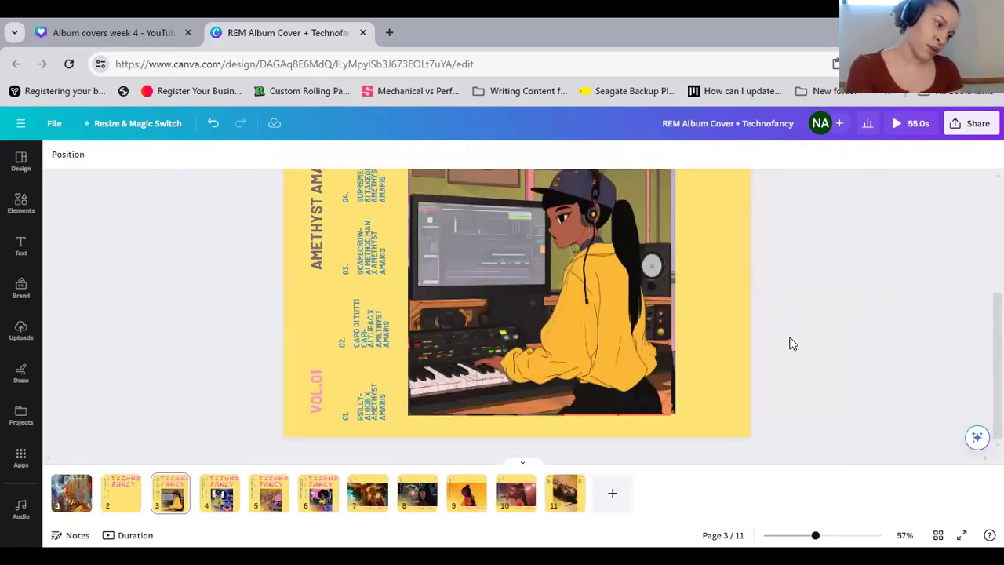
{"action": "left_click", "coordinate": [318, 378]}
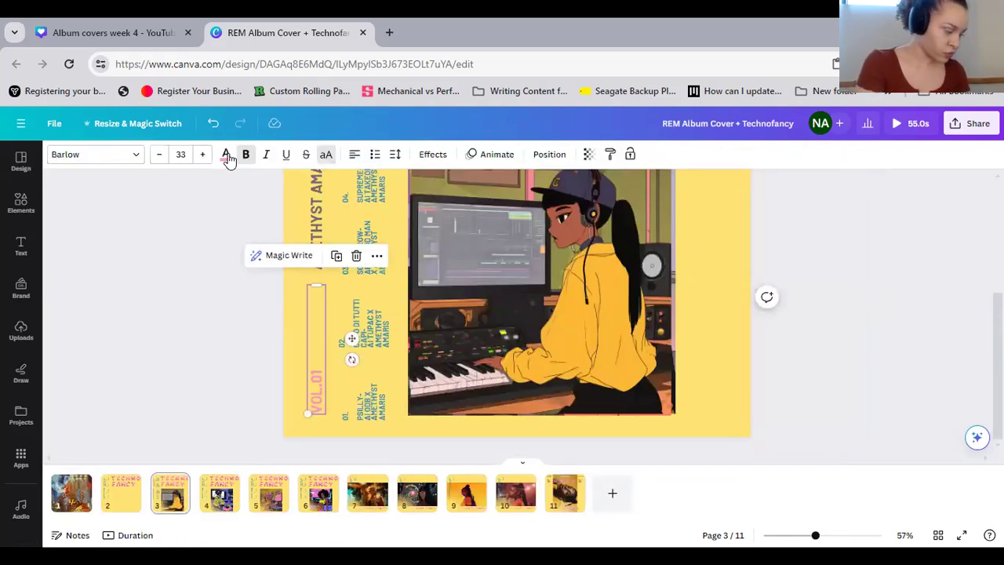
{"action": "left_click", "coordinate": [227, 152]}
{"action": "scroll", "coordinate": [196, 258], "scroll_direction": "down", "scroll_amount": 2}
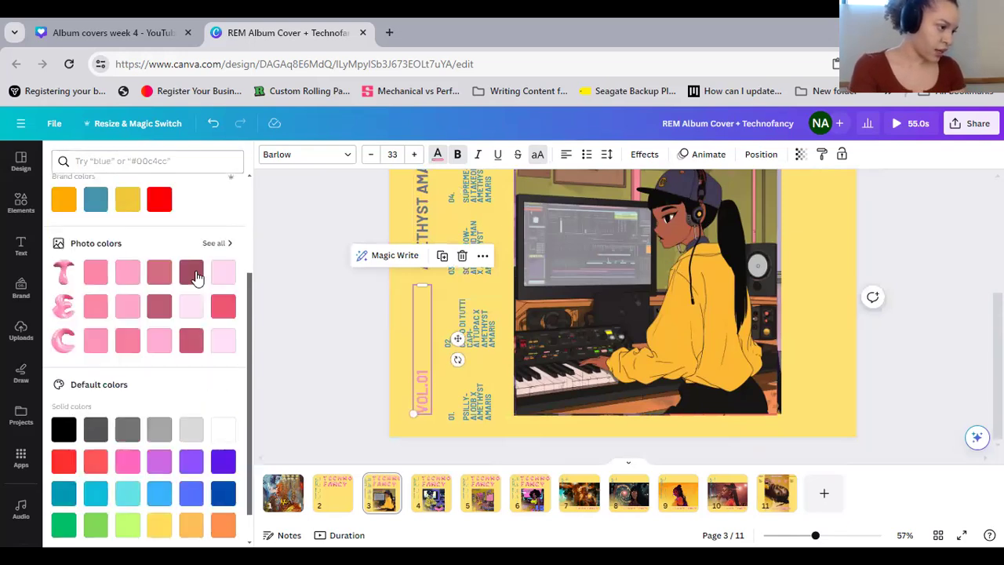
{"action": "left_click", "coordinate": [190, 271]}
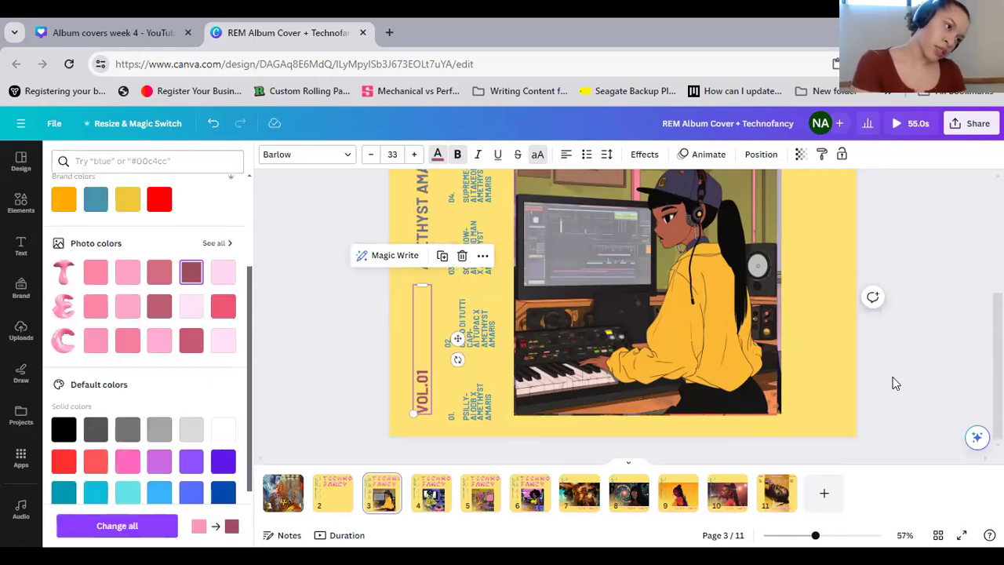
{"action": "left_click", "coordinate": [841, 389]}
{"action": "scroll", "coordinate": [843, 390], "scroll_direction": "up", "scroll_amount": 3}
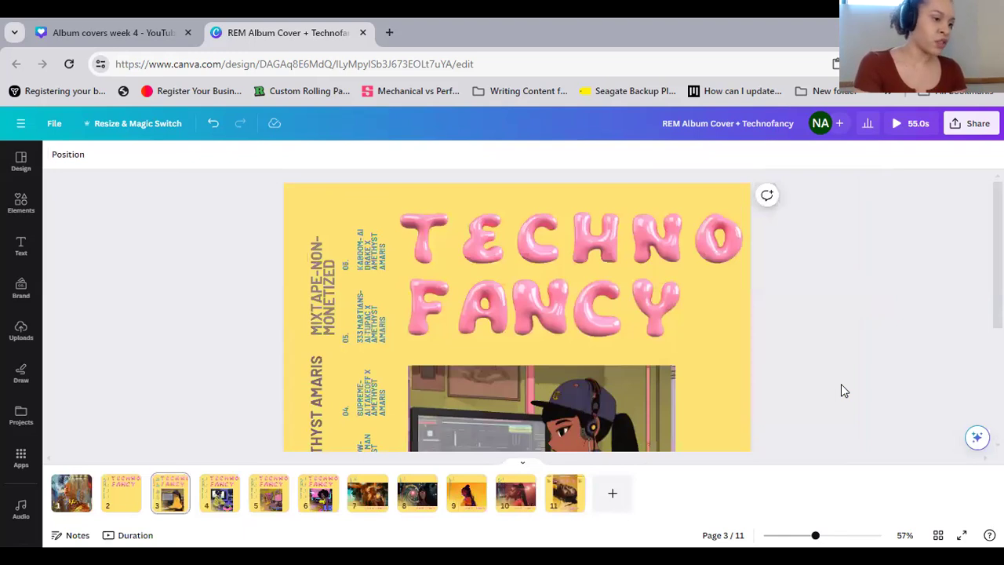
{"action": "scroll", "coordinate": [844, 390], "scroll_direction": "down", "scroll_amount": 3}
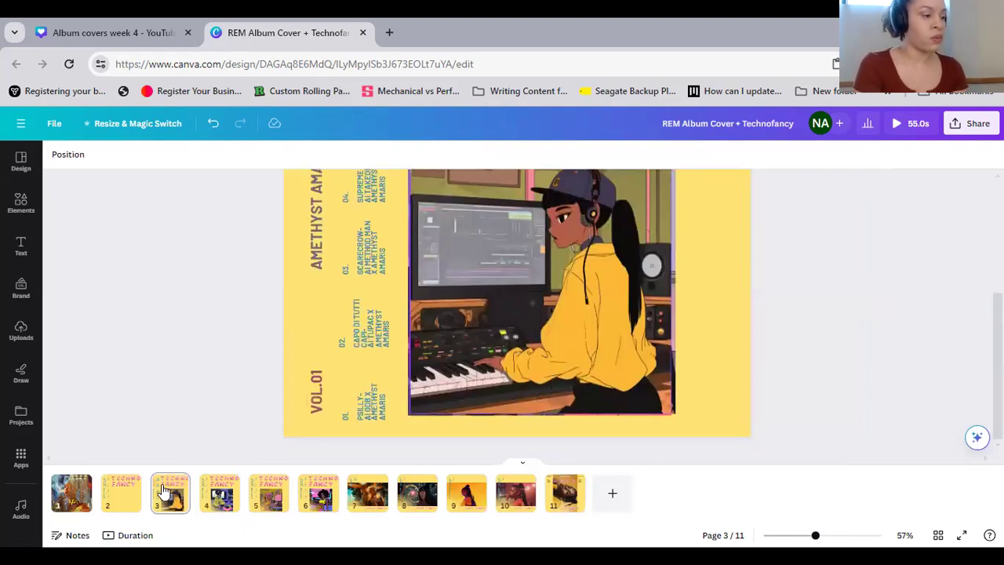
{"action": "scroll", "coordinate": [747, 375], "scroll_direction": "up", "scroll_amount": 3}
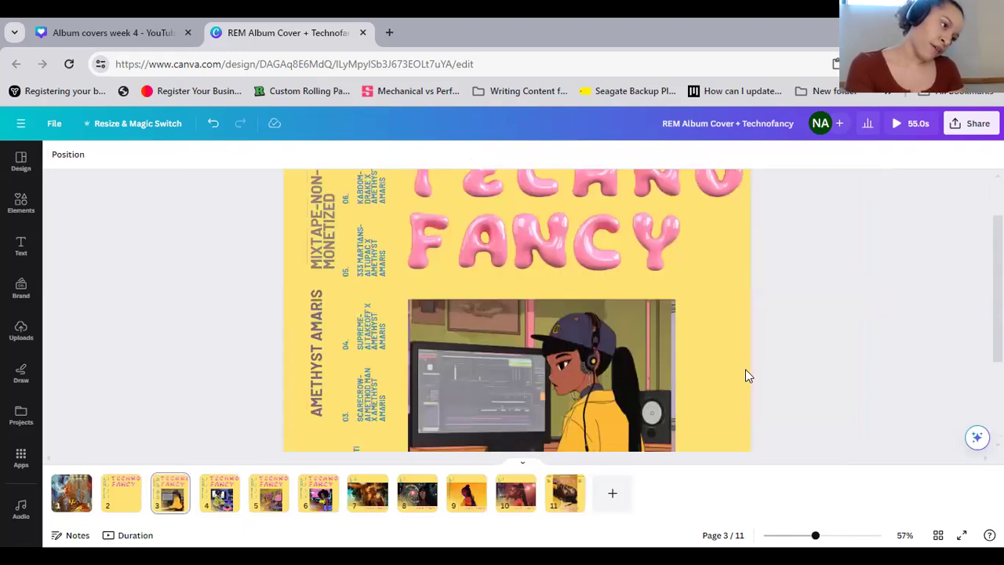
{"action": "scroll", "coordinate": [747, 375], "scroll_direction": "down", "scroll_amount": 3}
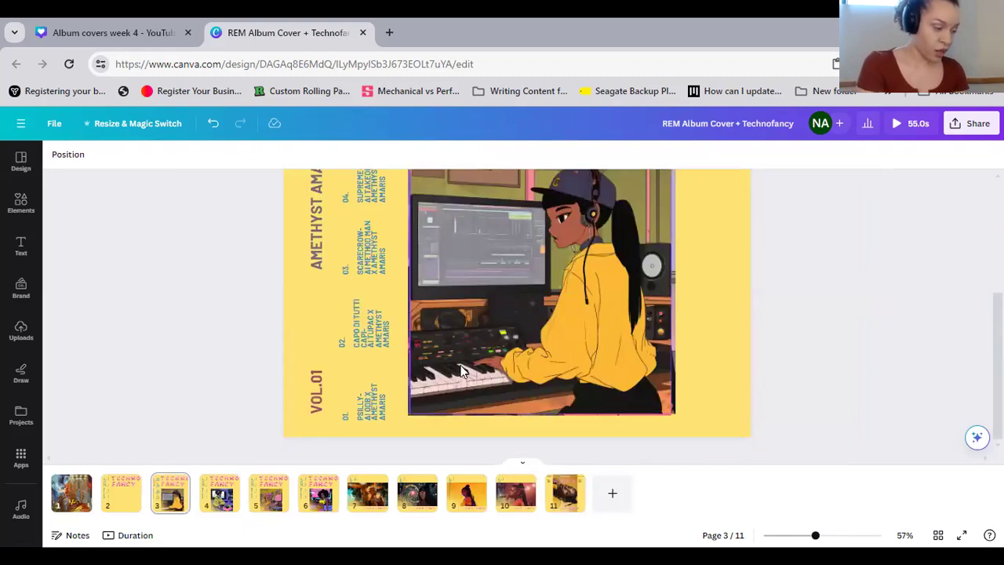
Delete the six vertical placeholder track texts beside the headings on page 4
{"action": "left_click", "coordinate": [219, 502]}
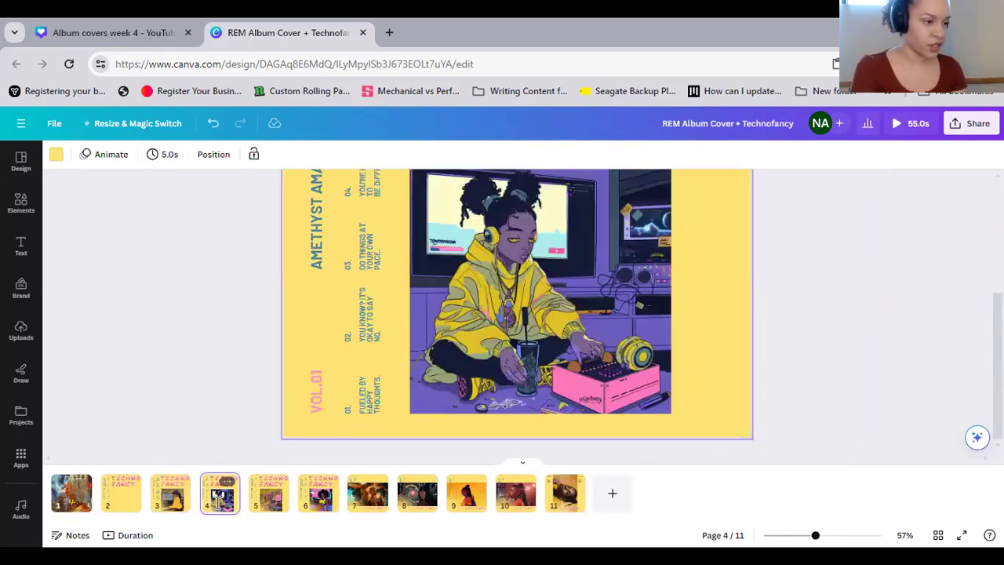
{"action": "scroll", "coordinate": [824, 342], "scroll_direction": "up", "scroll_amount": 3}
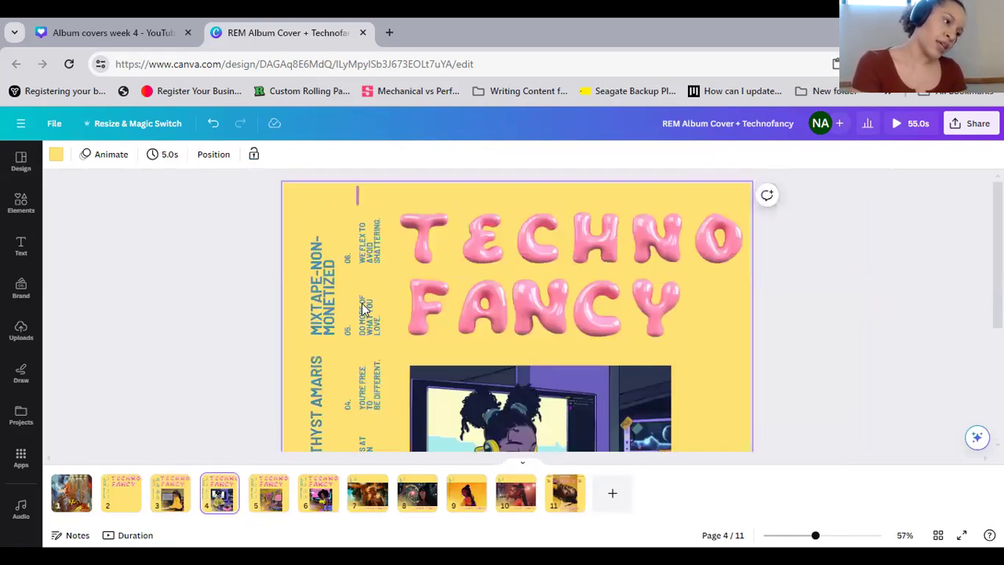
{"action": "scroll", "coordinate": [365, 227], "scroll_direction": "down", "scroll_amount": 2}
{"action": "scroll", "coordinate": [408, 174], "scroll_direction": "down", "scroll_amount": 3}
{"action": "left_click", "coordinate": [373, 182]}
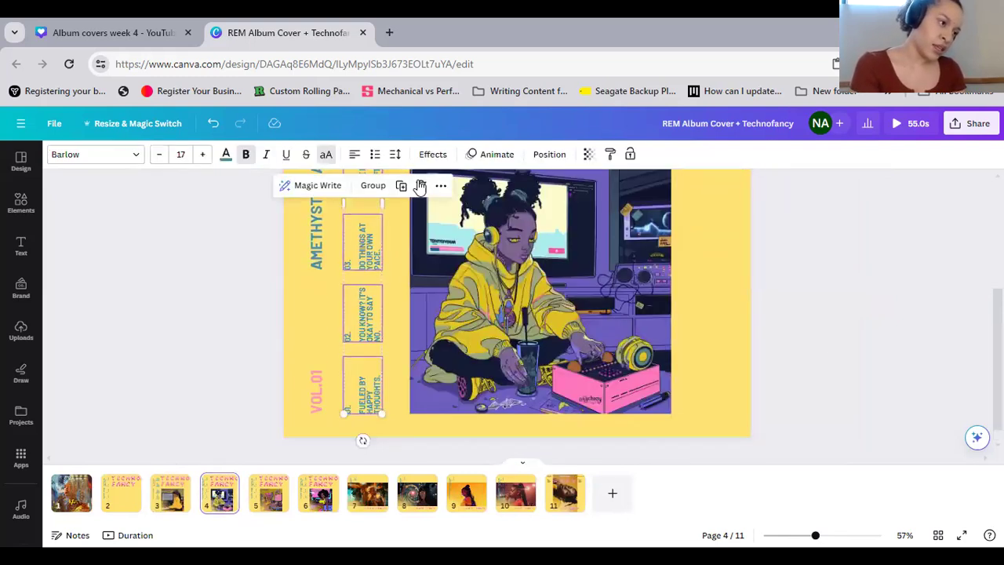
{"action": "key", "text": "Delete"}
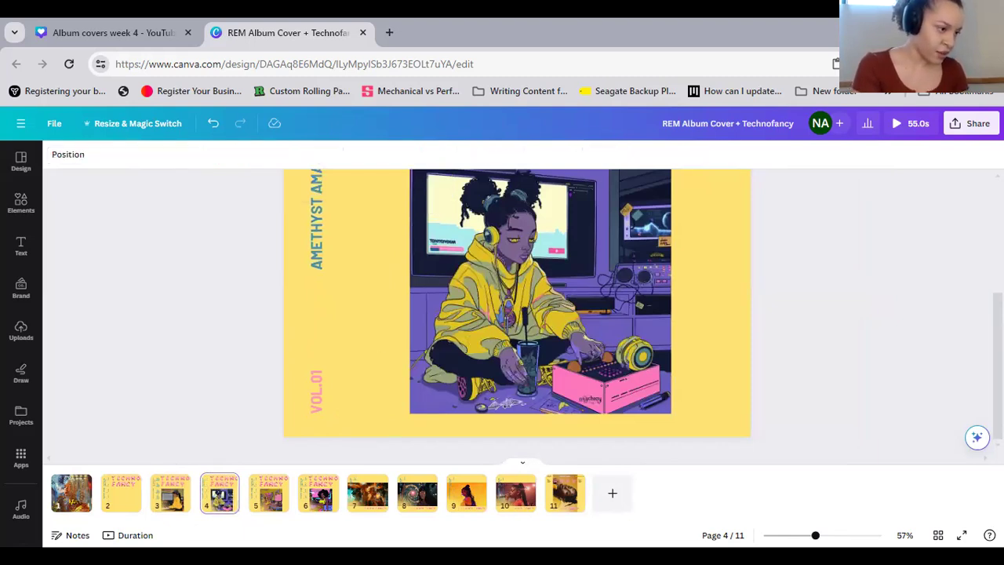
Paste the copied track credits on page 4, rotate them to -90°, and place them between the headings and the picture
{"action": "right_click", "coordinate": [366, 338]}
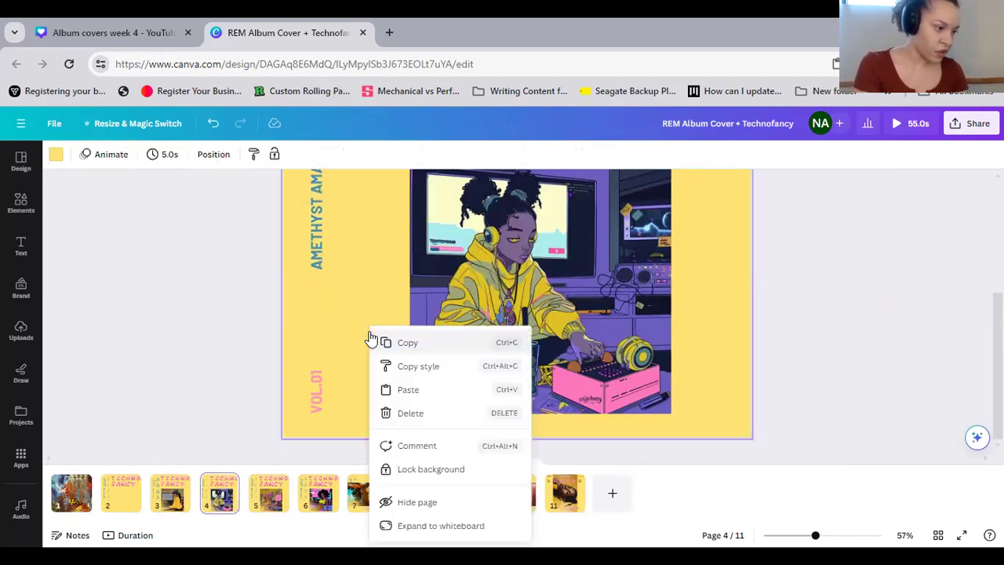
{"action": "left_click", "coordinate": [447, 389]}
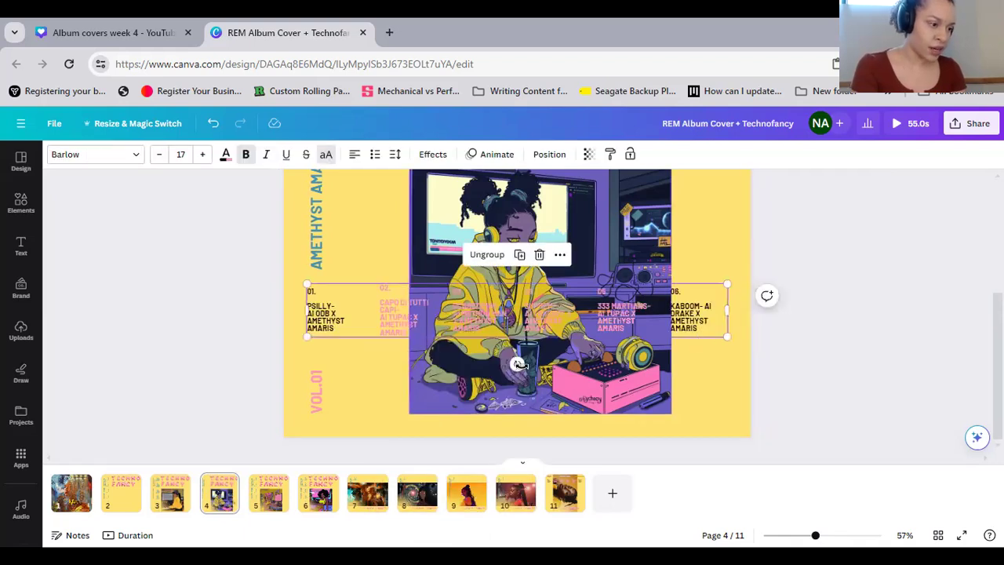
{"action": "left_click_drag", "start_coordinate": [517, 364], "coordinate": [548, 313]}
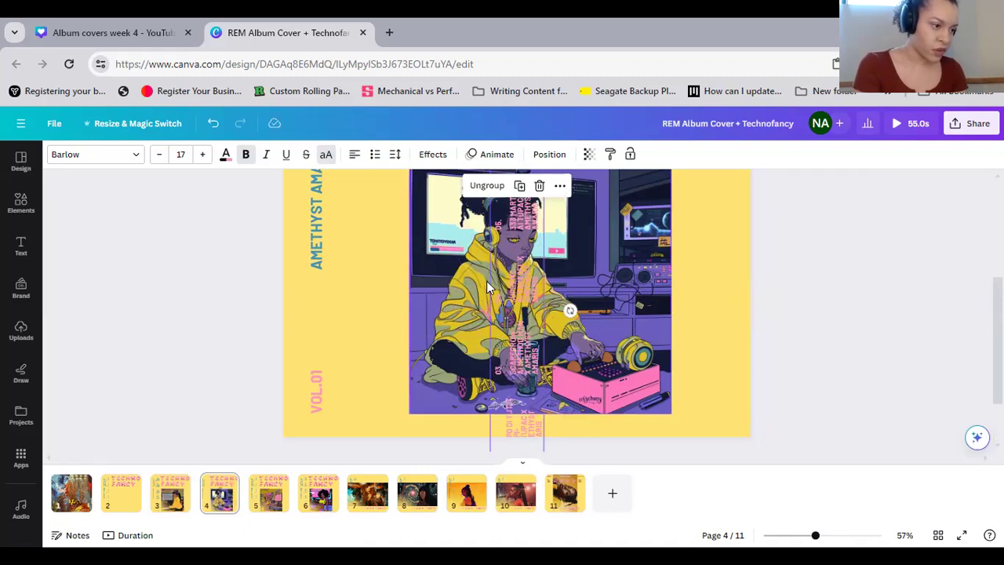
{"action": "left_click_drag", "start_coordinate": [498, 285], "coordinate": [341, 196]}
{"action": "left_click", "coordinate": [549, 154]}
{"action": "left_click", "coordinate": [105, 287]}
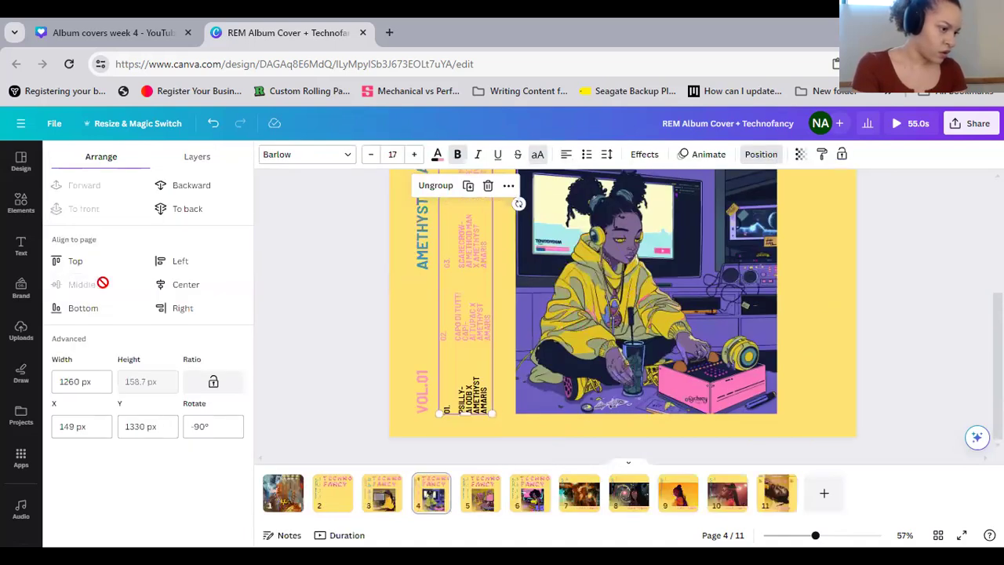
{"action": "left_click", "coordinate": [826, 388]}
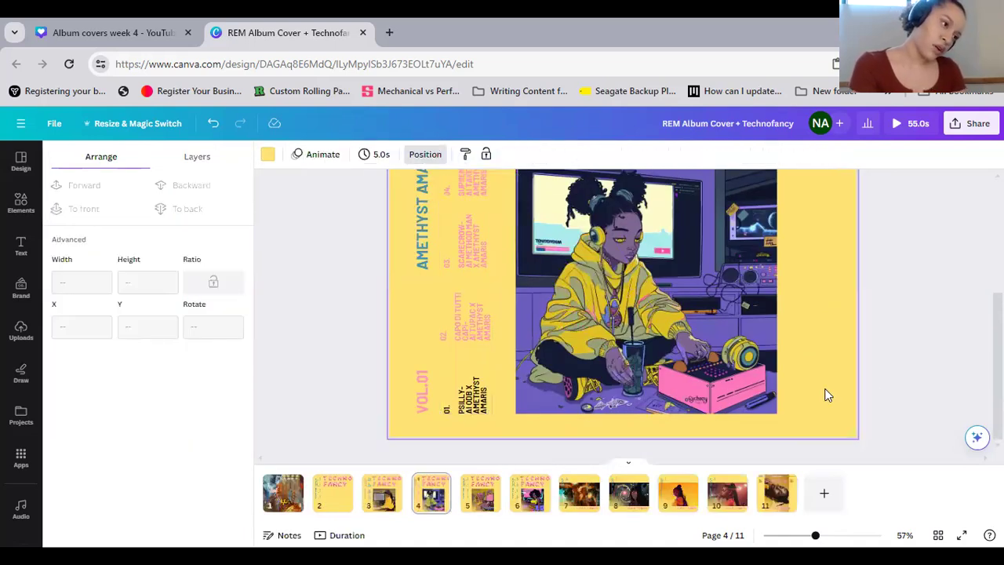
Move the vertical headings on page 4 together toward the page's outer edge, away from the track credits, to X about 46 px
{"action": "scroll", "coordinate": [824, 388], "scroll_direction": "up", "scroll_amount": 3}
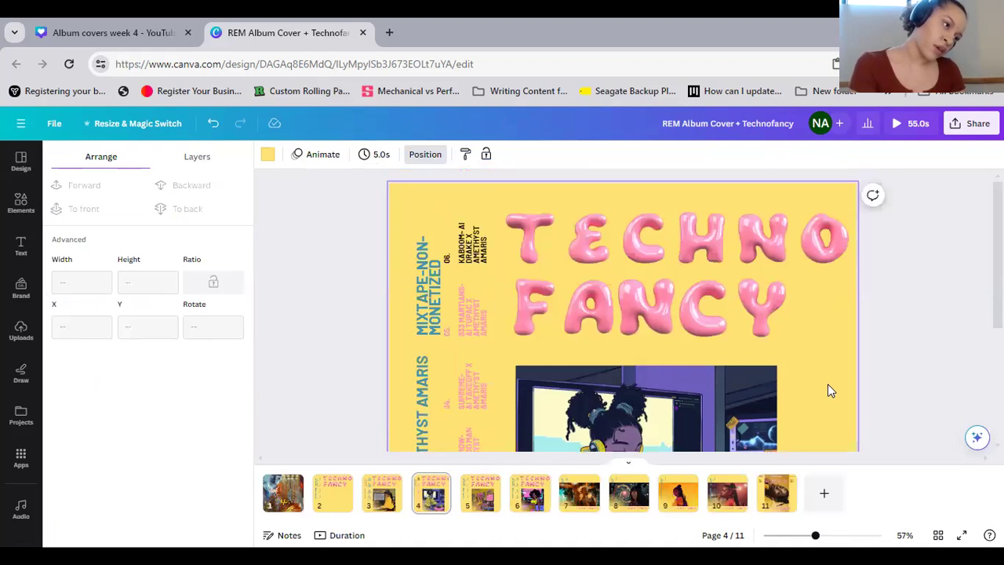
{"action": "scroll", "coordinate": [827, 390], "scroll_direction": "down", "scroll_amount": 3}
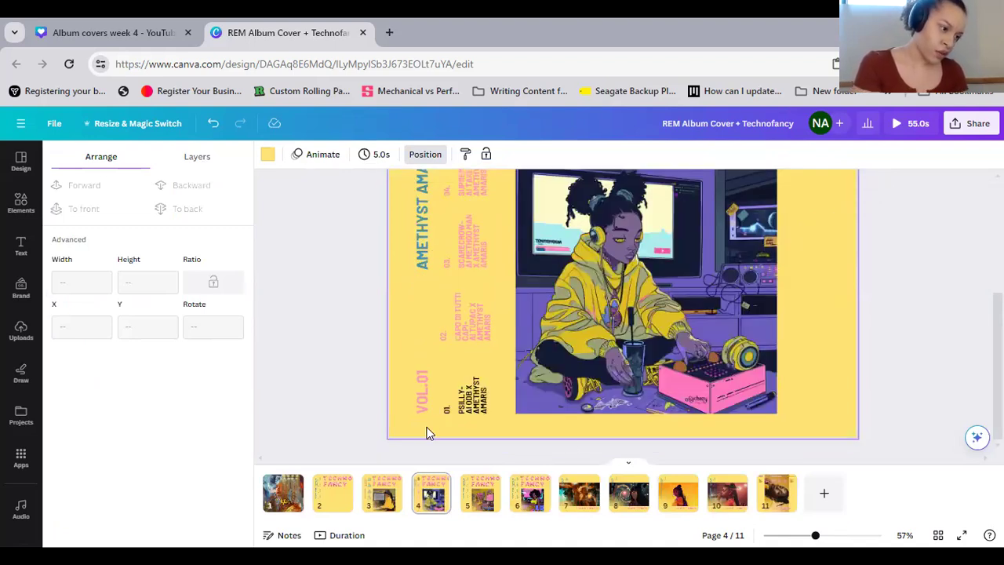
{"action": "scroll", "coordinate": [413, 368], "scroll_direction": "up", "scroll_amount": 3}
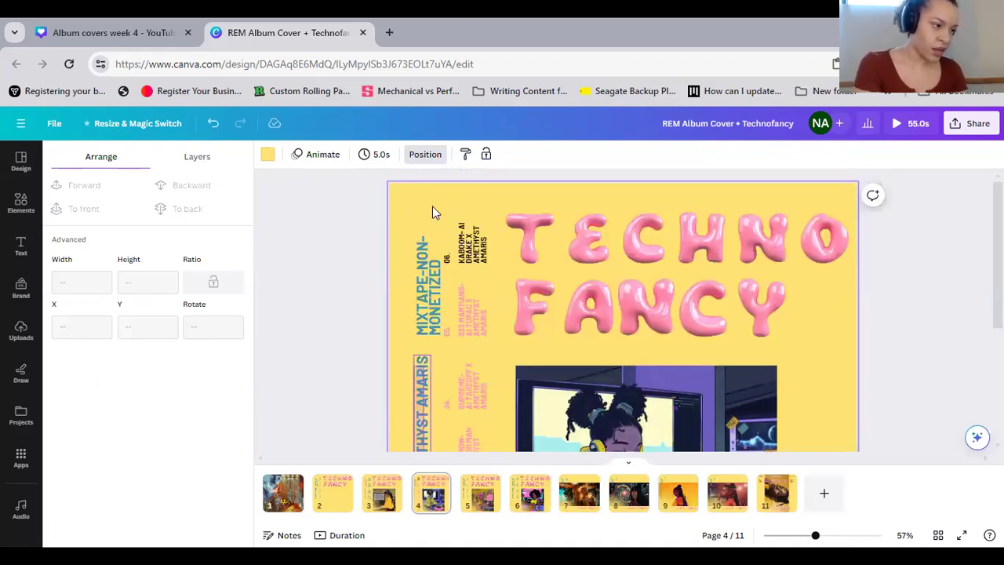
{"action": "left_click_drag", "start_coordinate": [401, 185], "coordinate": [338, 185]}
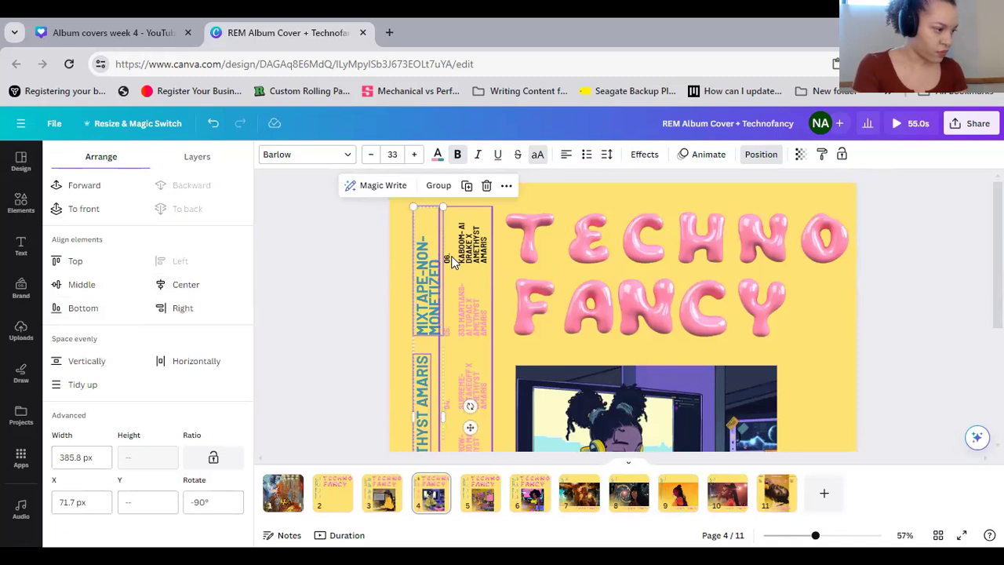
{"action": "left_click_drag", "start_coordinate": [424, 228], "coordinate": [410, 229]}
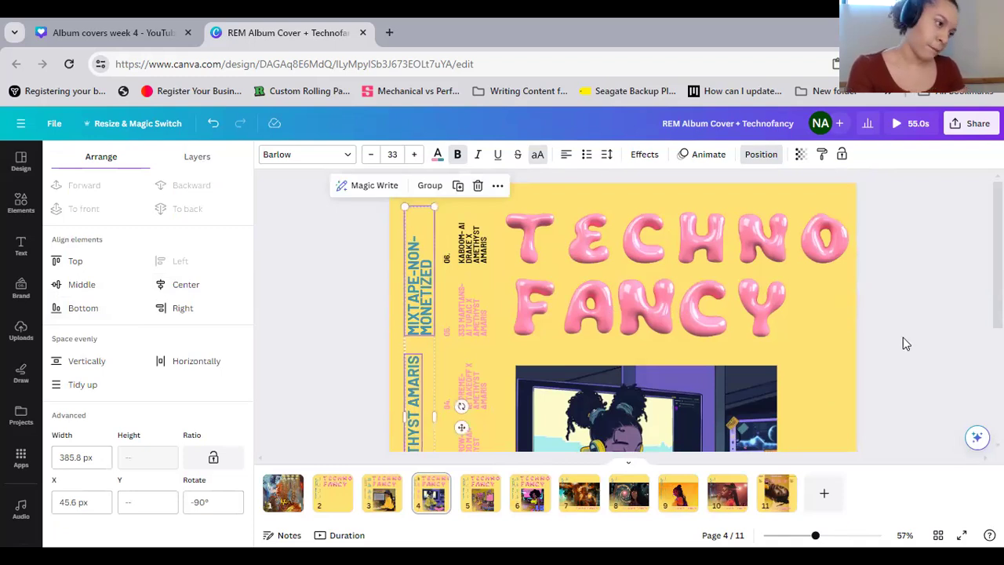
{"action": "left_click", "coordinate": [865, 346]}
{"action": "scroll", "coordinate": [867, 349], "scroll_direction": "down", "scroll_amount": 3}
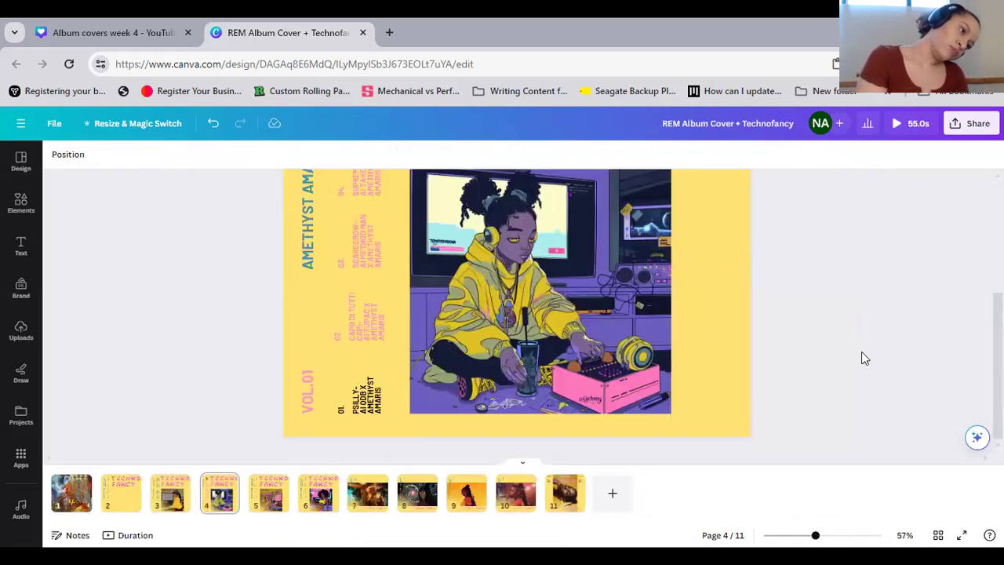
{"action": "scroll", "coordinate": [861, 355], "scroll_direction": "up", "scroll_amount": 3}
{"action": "scroll", "coordinate": [861, 355], "scroll_direction": "up", "scroll_amount": 1}
{"action": "scroll", "coordinate": [840, 351], "scroll_direction": "down", "scroll_amount": 4}
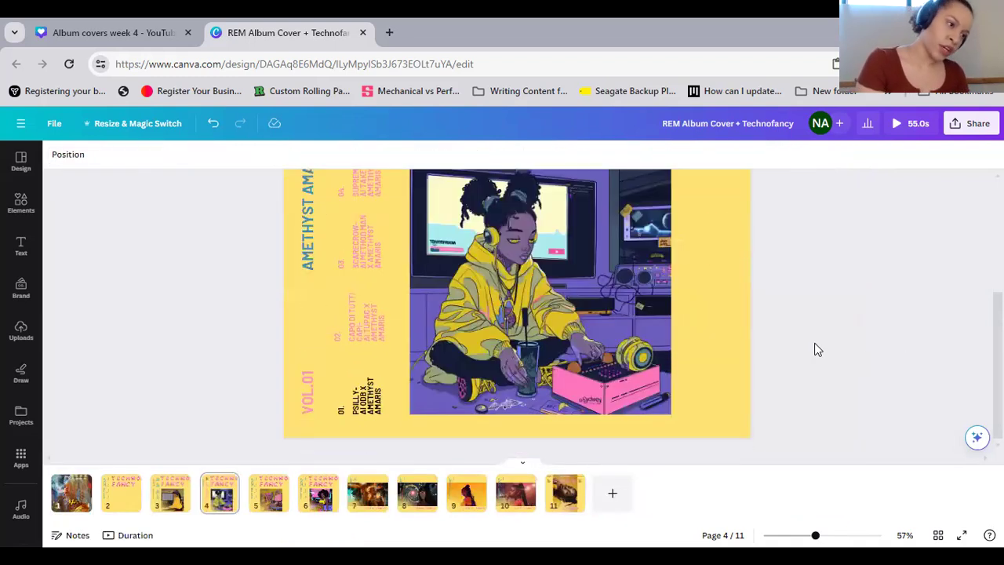
{"action": "scroll", "coordinate": [824, 293], "scroll_direction": "up", "scroll_amount": 2}
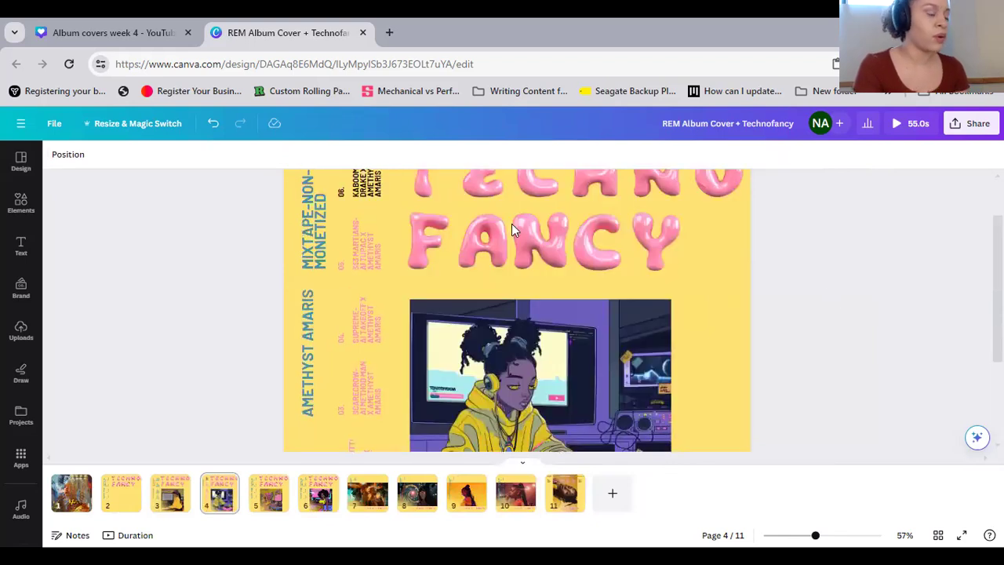
{"action": "scroll", "coordinate": [511, 230], "scroll_direction": "up", "scroll_amount": 1}
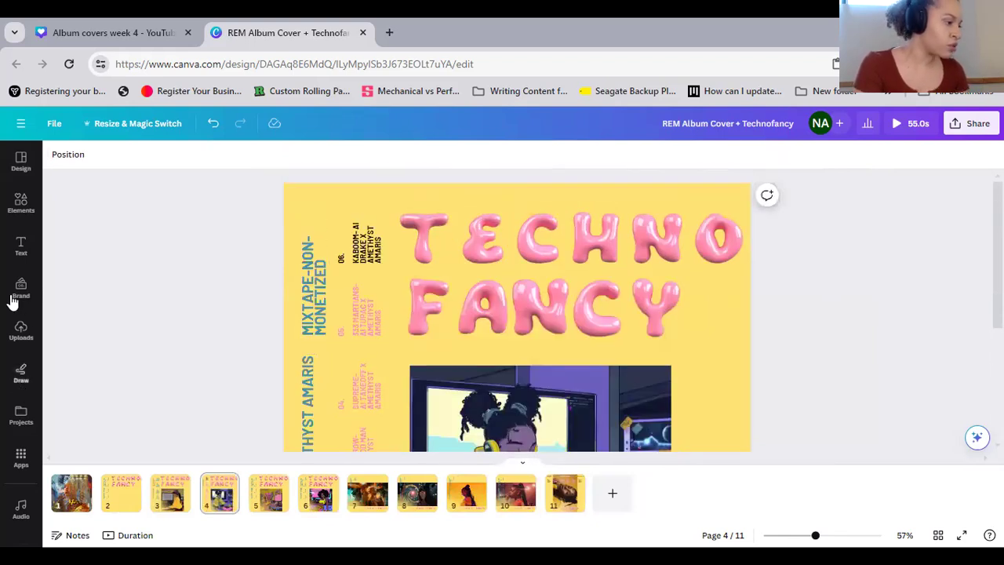
Search the elements for "bubble letters blue" and show all matching graphics
{"action": "left_click", "coordinate": [27, 221]}
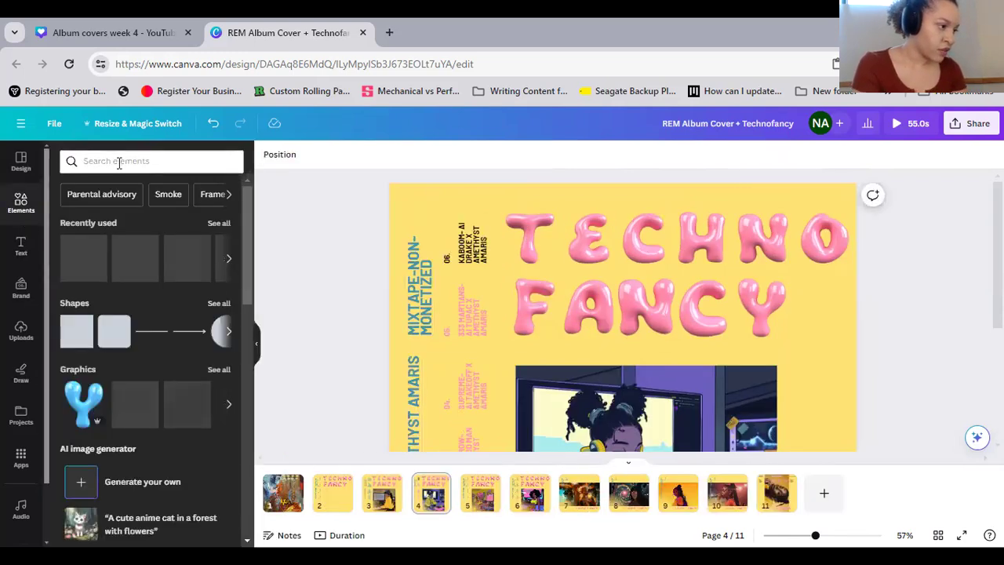
{"action": "left_click", "coordinate": [118, 162]}
{"action": "left_click", "coordinate": [116, 210]}
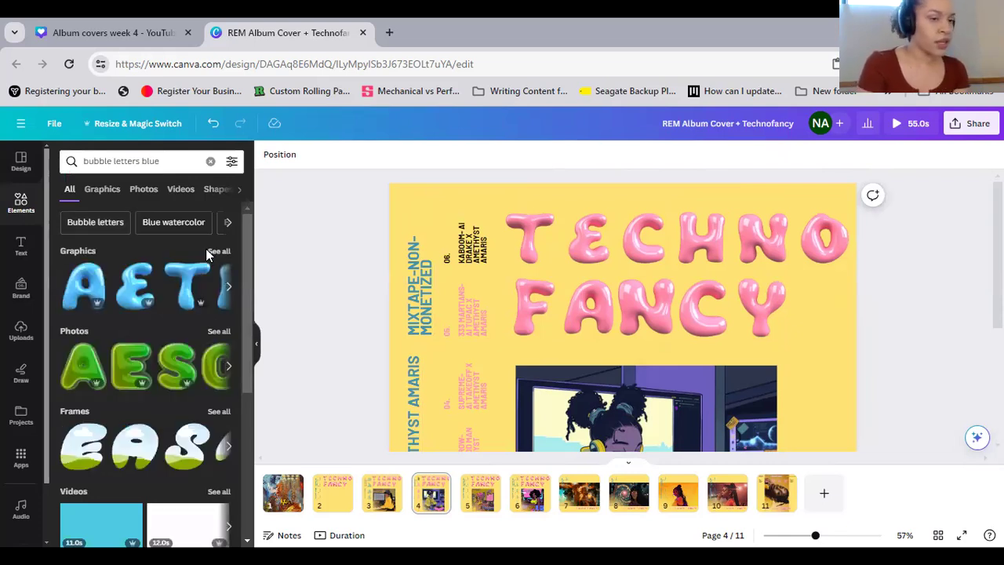
{"action": "left_click", "coordinate": [214, 251]}
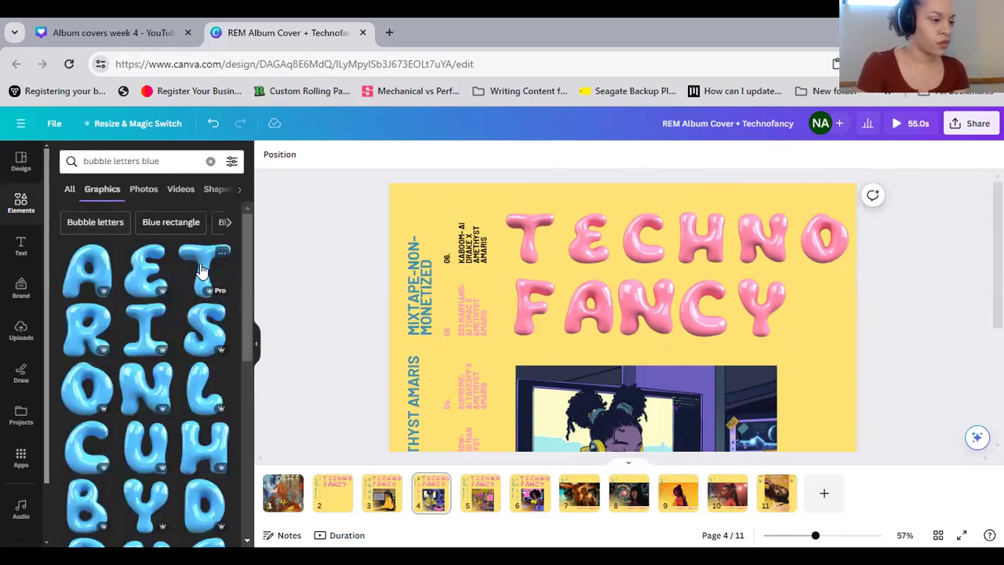
Replace the pink T, E, H, N and O of "TECHNO" and the A and N of "FANCY" on page 4 with blue bubble letters
{"action": "left_click_drag", "start_coordinate": [204, 271], "coordinate": [521, 233]}
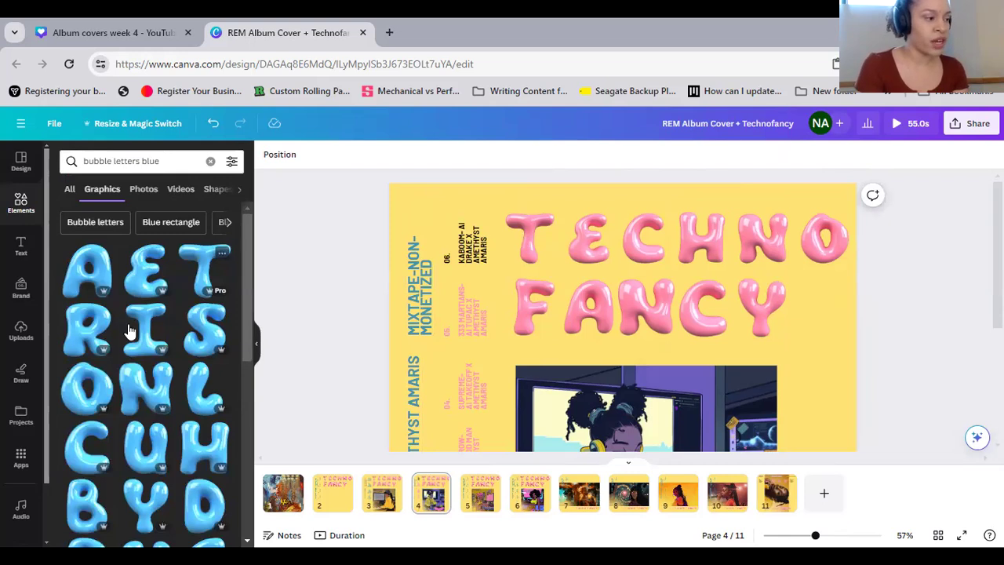
{"action": "left_click_drag", "start_coordinate": [147, 292], "coordinate": [594, 240]}
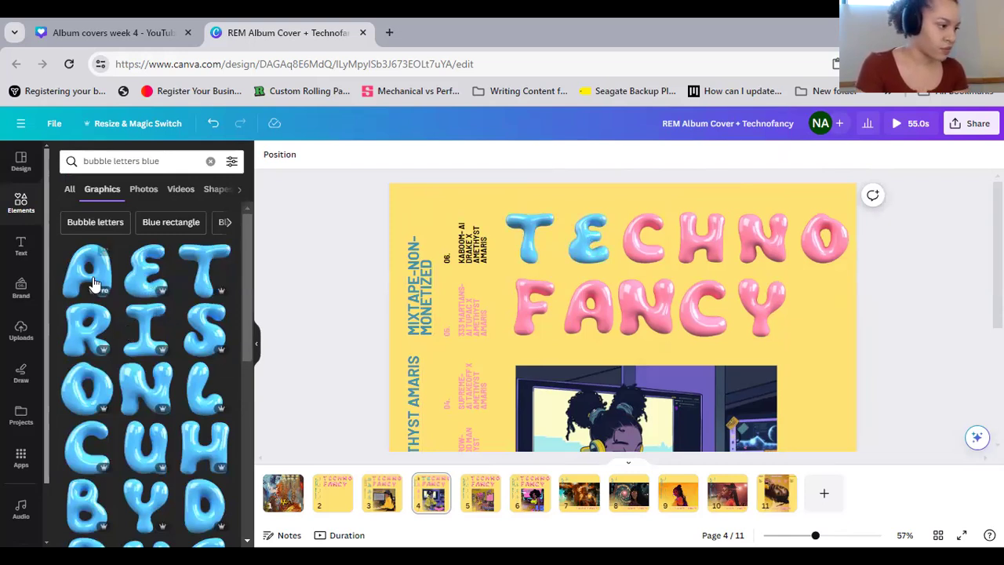
{"action": "left_click_drag", "start_coordinate": [90, 270], "coordinate": [625, 330]}
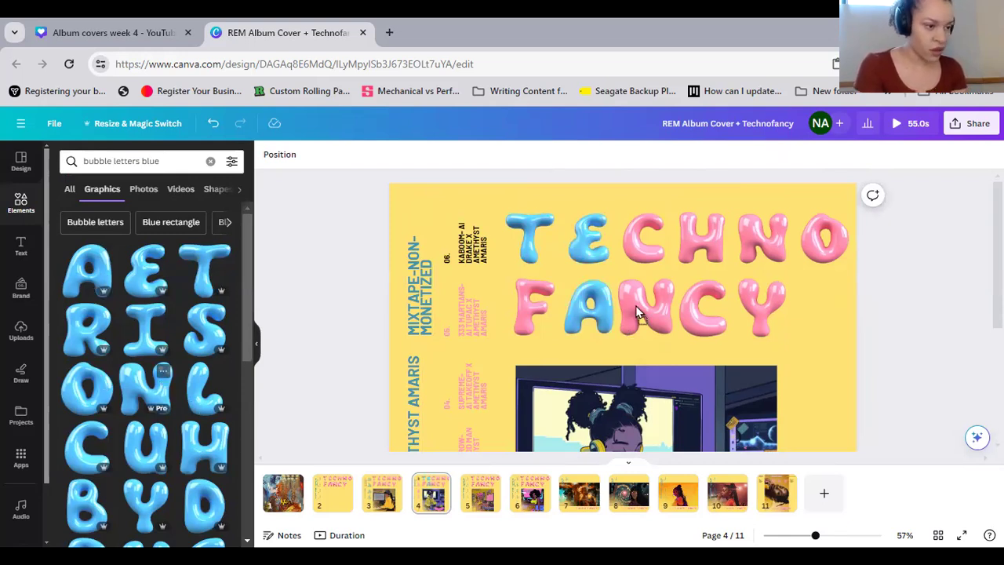
{"action": "left_click_drag", "start_coordinate": [637, 312], "coordinate": [637, 313]}
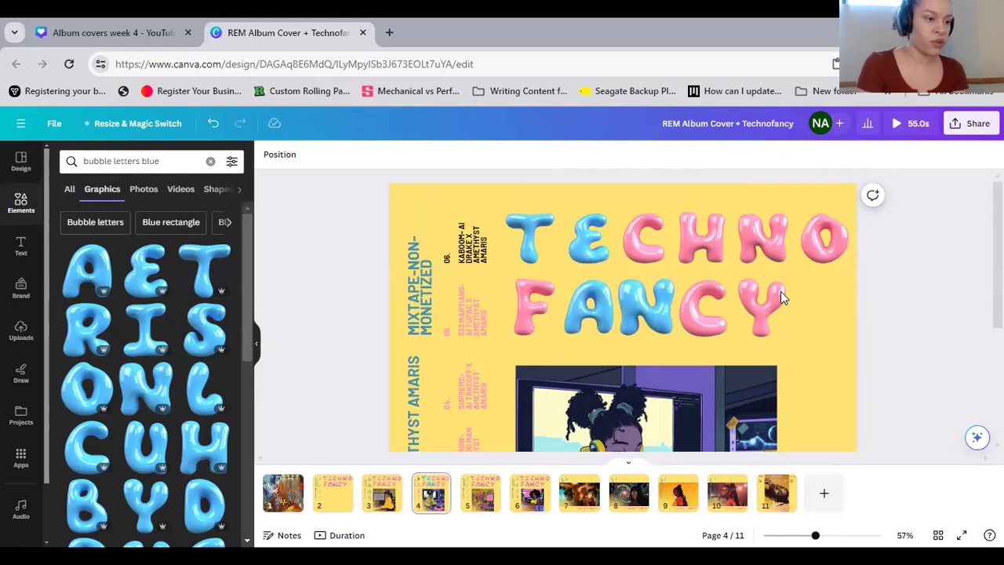
{"action": "left_click_drag", "start_coordinate": [86, 382], "coordinate": [830, 235]}
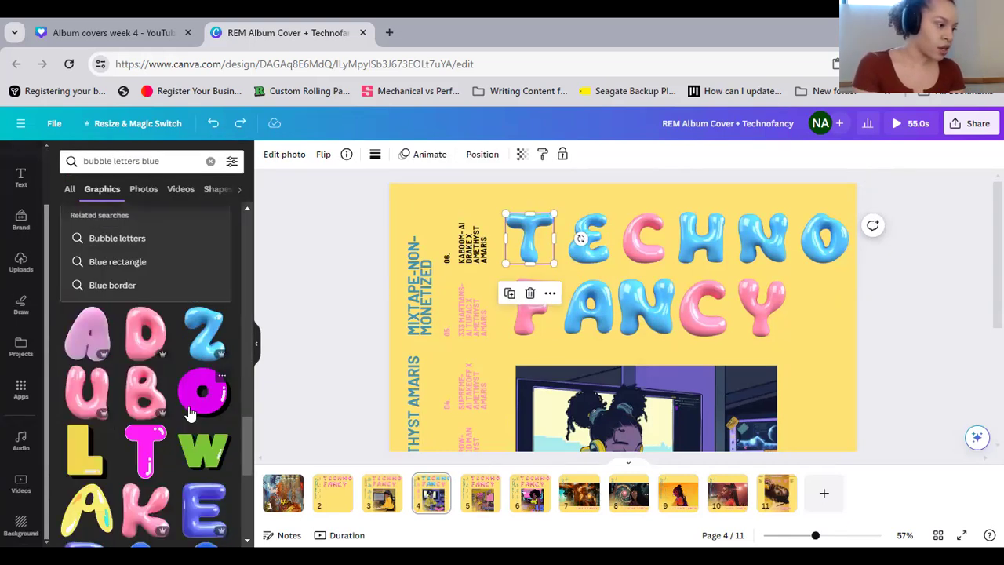
{"action": "scroll", "coordinate": [191, 414], "scroll_direction": "up", "scroll_amount": 3}
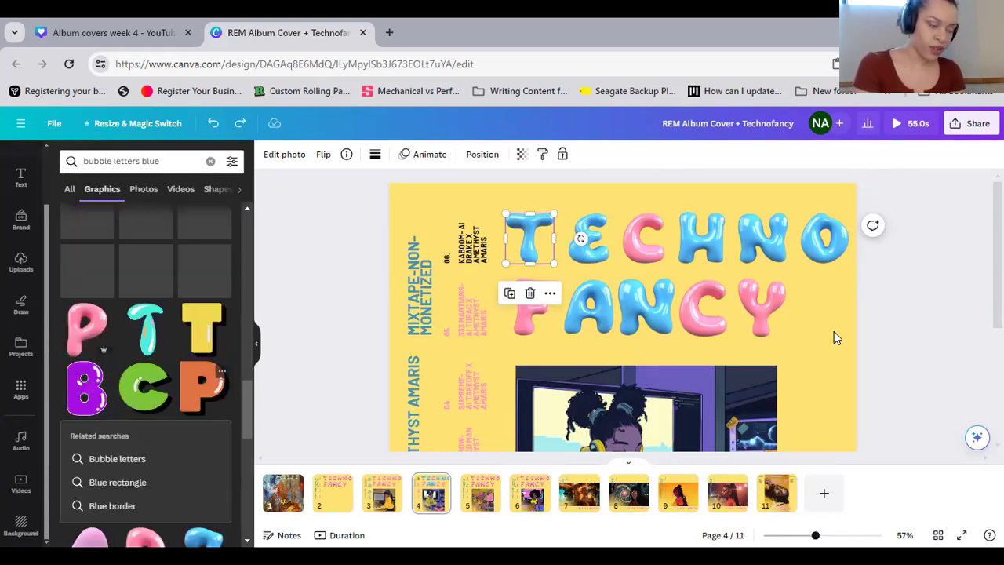
{"action": "left_click", "coordinate": [560, 209]}
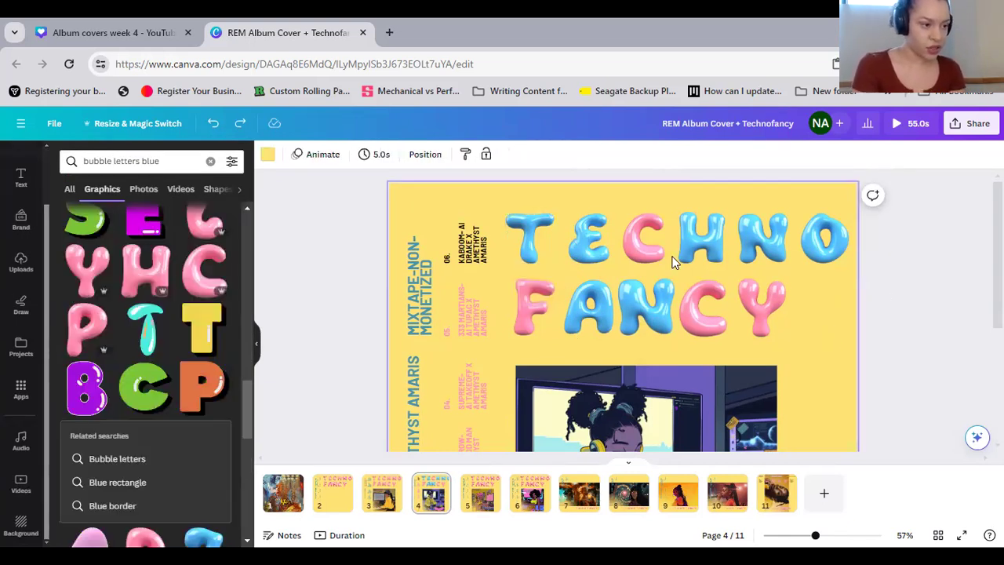
Replace the remaining pink C of "TECHNO" and the F, C and Y of "FANCY" with blue bubble letters
{"action": "scroll", "coordinate": [182, 314], "scroll_direction": "up", "scroll_amount": 5}
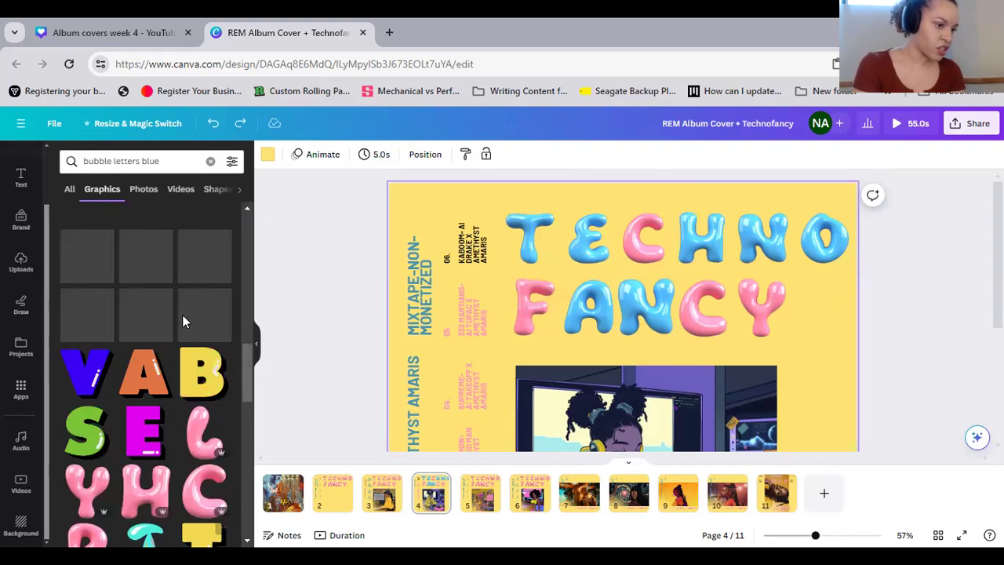
{"action": "scroll", "coordinate": [188, 329], "scroll_direction": "up", "scroll_amount": 5}
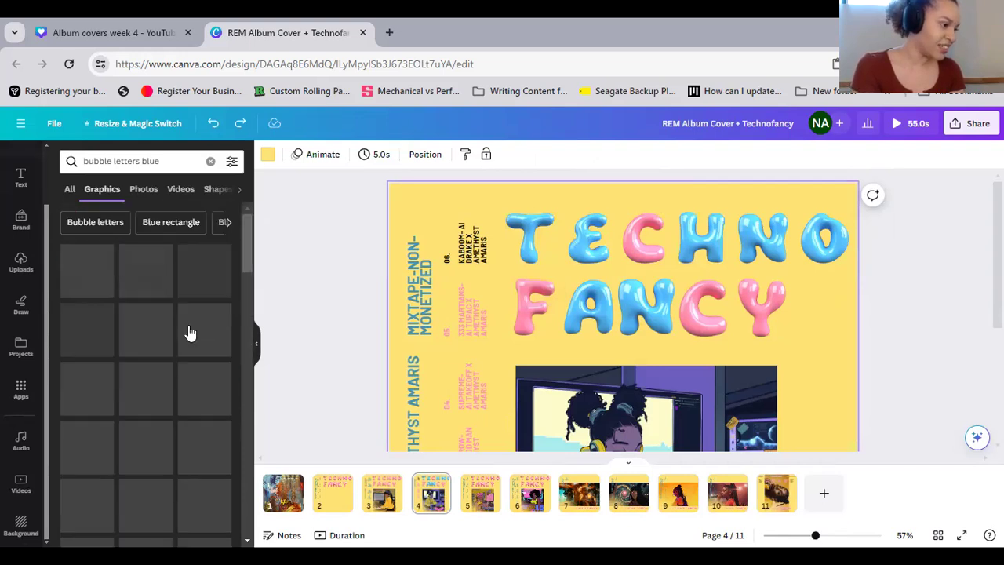
{"action": "scroll", "coordinate": [78, 297], "scroll_direction": "down", "scroll_amount": 2}
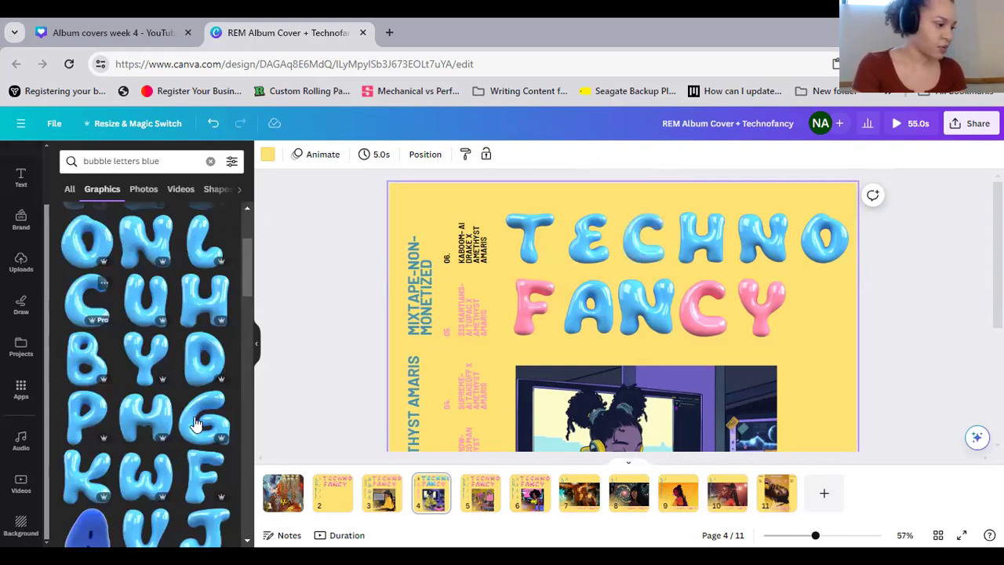
{"action": "scroll", "coordinate": [196, 423], "scroll_direction": "down", "scroll_amount": 3}
{"action": "scroll", "coordinate": [196, 423], "scroll_direction": "up", "scroll_amount": 4}
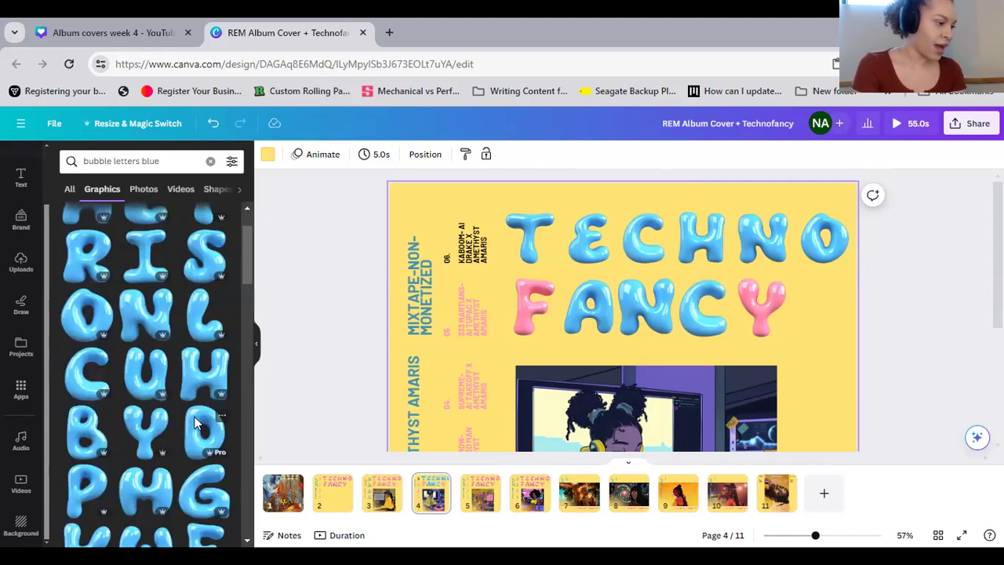
{"action": "scroll", "coordinate": [153, 371], "scroll_direction": "down", "scroll_amount": 1}
{"action": "left_click_drag", "start_coordinate": [152, 369], "coordinate": [759, 299]}
{"action": "left_click_drag", "start_coordinate": [205, 471], "coordinate": [527, 308]}
{"action": "left_click", "coordinate": [957, 332]}
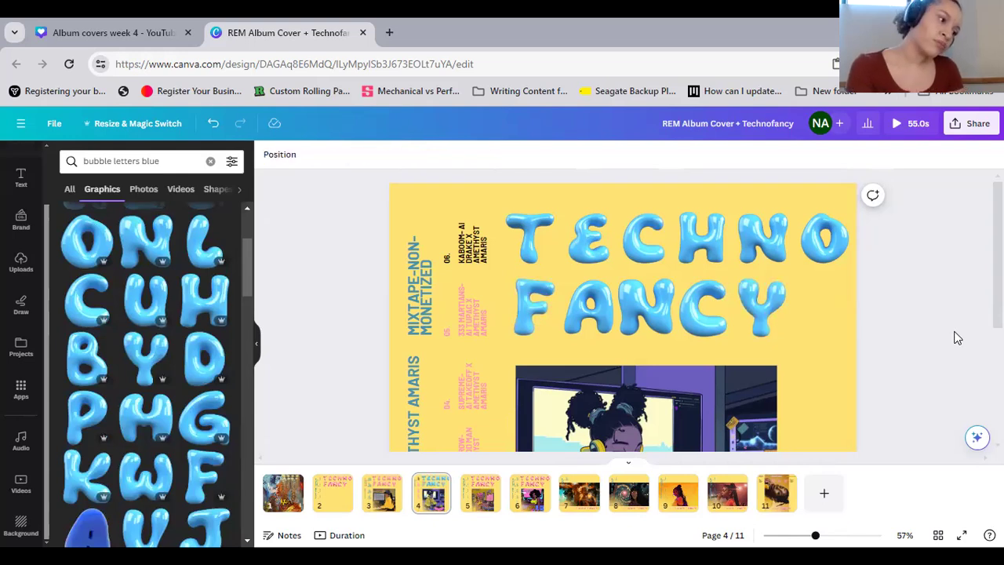
Set the background of page 4 to the bright pink-red photo color of the pink letter E
{"action": "scroll", "coordinate": [838, 364], "scroll_direction": "down", "scroll_amount": 3}
{"action": "left_click", "coordinate": [814, 359]}
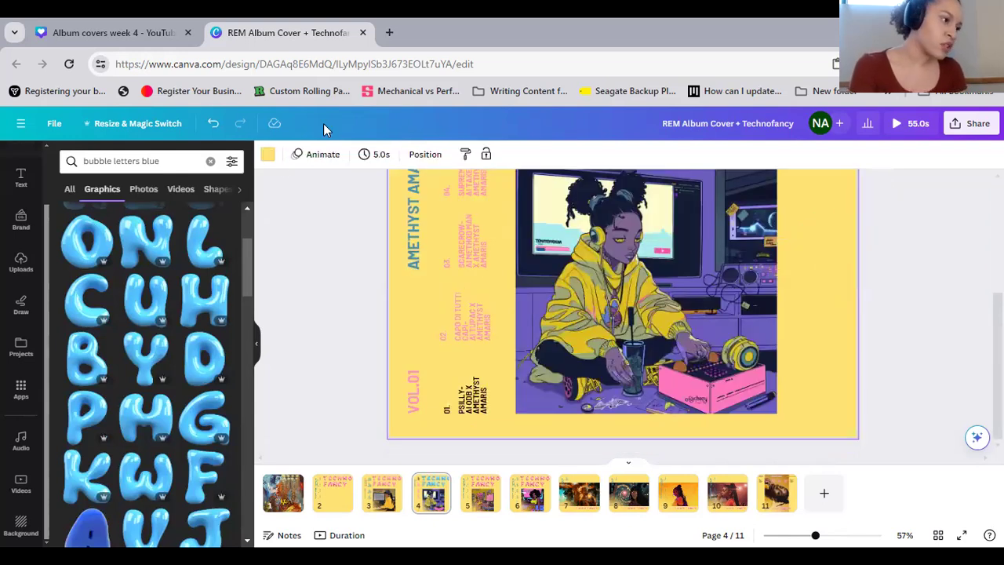
{"action": "left_click", "coordinate": [268, 161]}
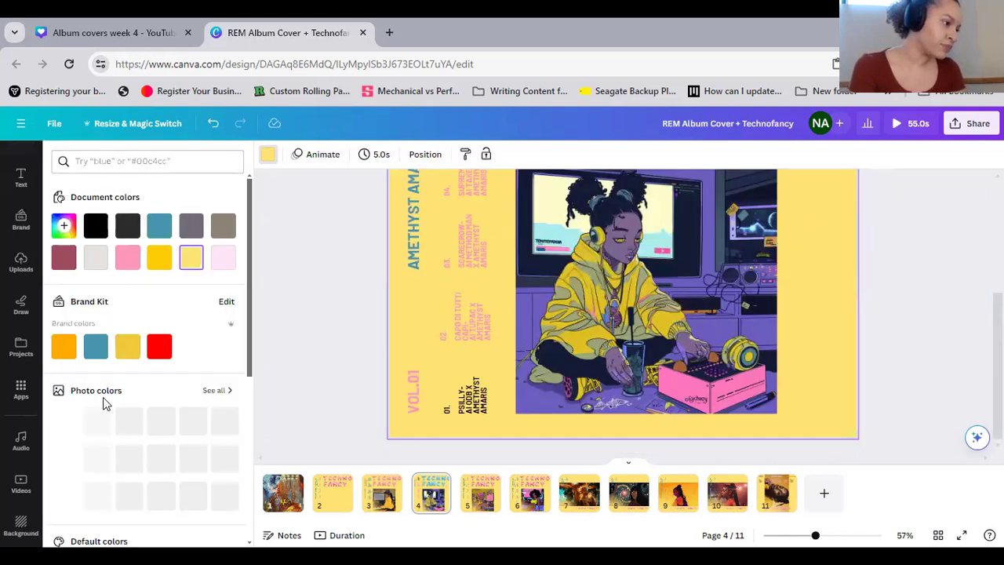
{"action": "left_click", "coordinate": [226, 392]}
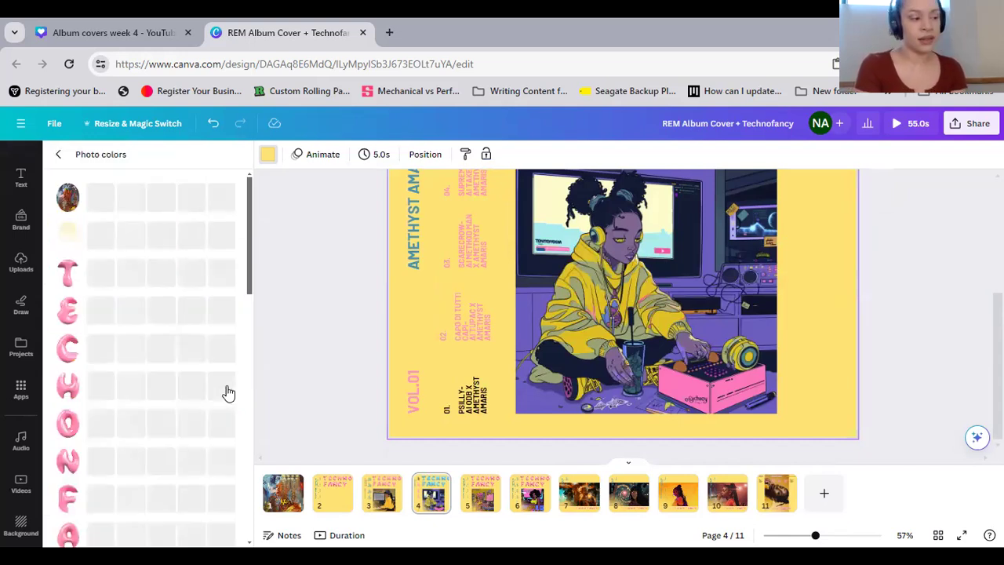
{"action": "left_click", "coordinate": [221, 294]}
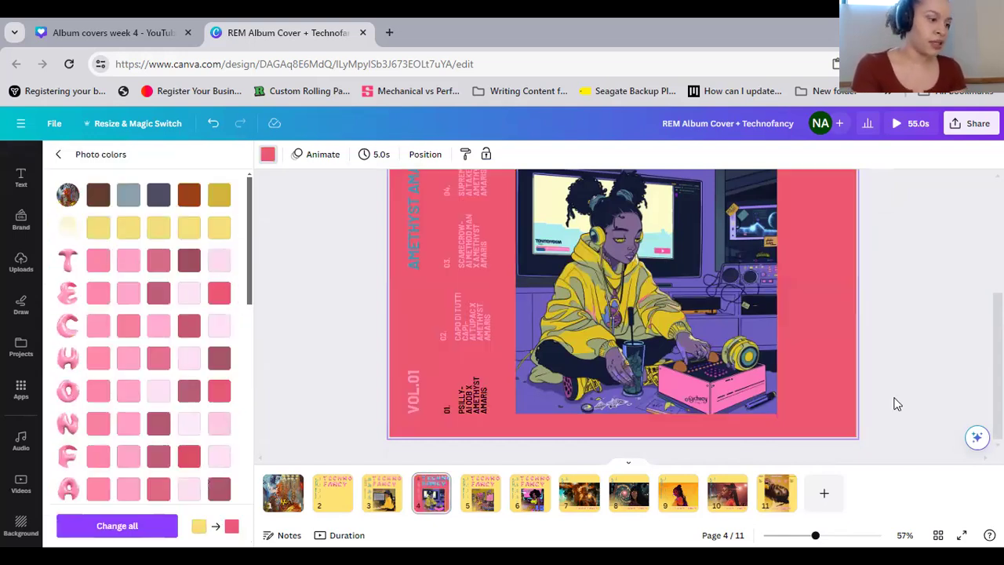
Set the text color of track credits 06, 04 and 02 on page 4 to the document yellow #ffcc07
{"action": "scroll", "coordinate": [825, 378], "scroll_direction": "up", "scroll_amount": 2}
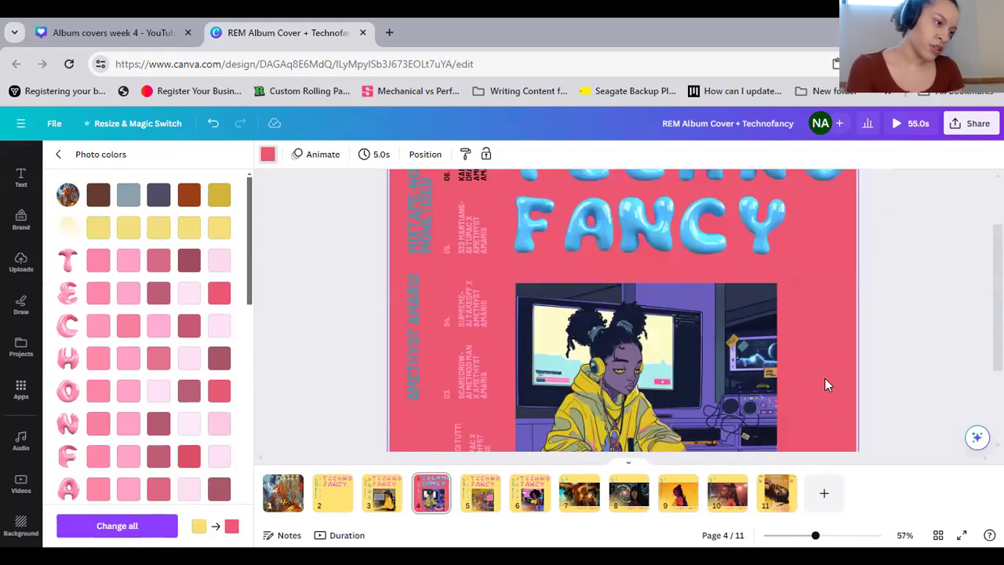
{"action": "scroll", "coordinate": [825, 378], "scroll_direction": "up", "scroll_amount": 1}
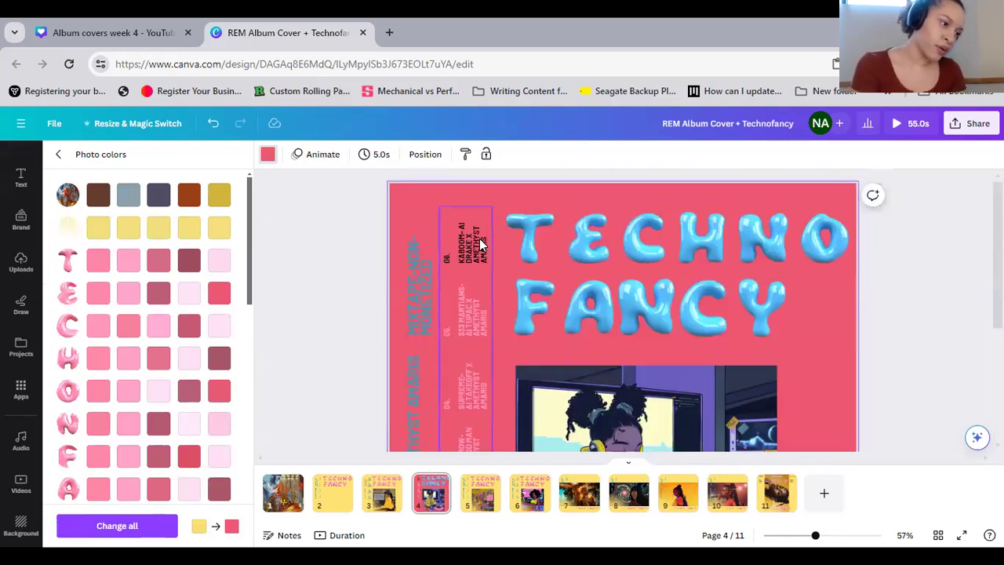
{"action": "left_click", "coordinate": [479, 238]}
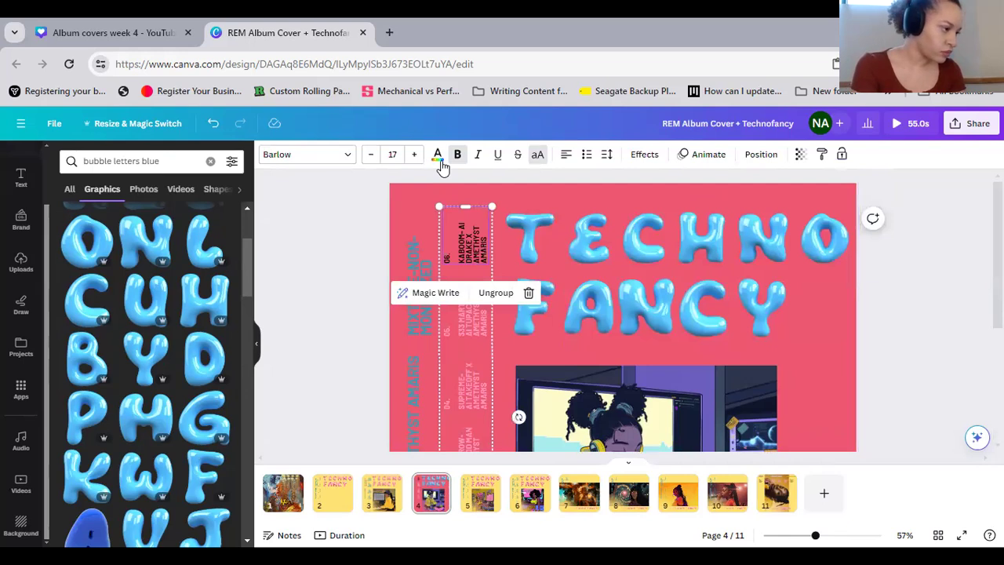
{"action": "left_click", "coordinate": [437, 154]}
{"action": "left_click", "coordinate": [191, 257]}
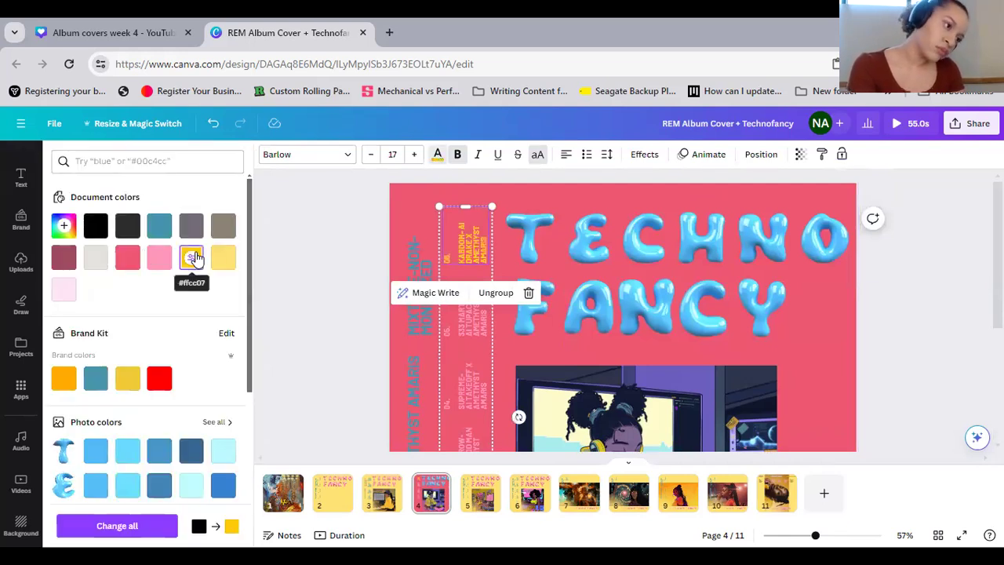
{"action": "scroll", "coordinate": [533, 314], "scroll_direction": "down", "scroll_amount": 2}
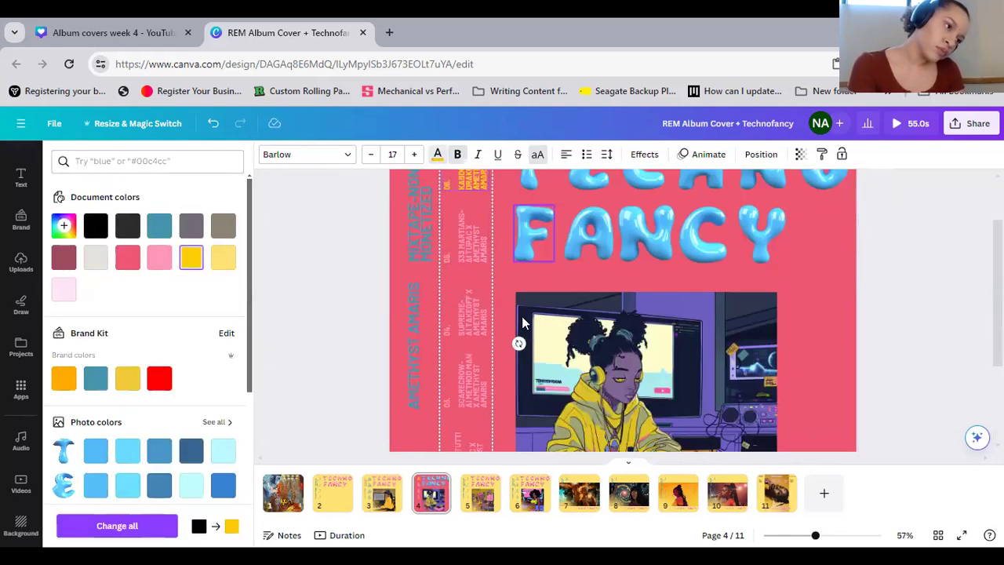
{"action": "left_click", "coordinate": [484, 335]}
{"action": "left_click", "coordinate": [186, 265]}
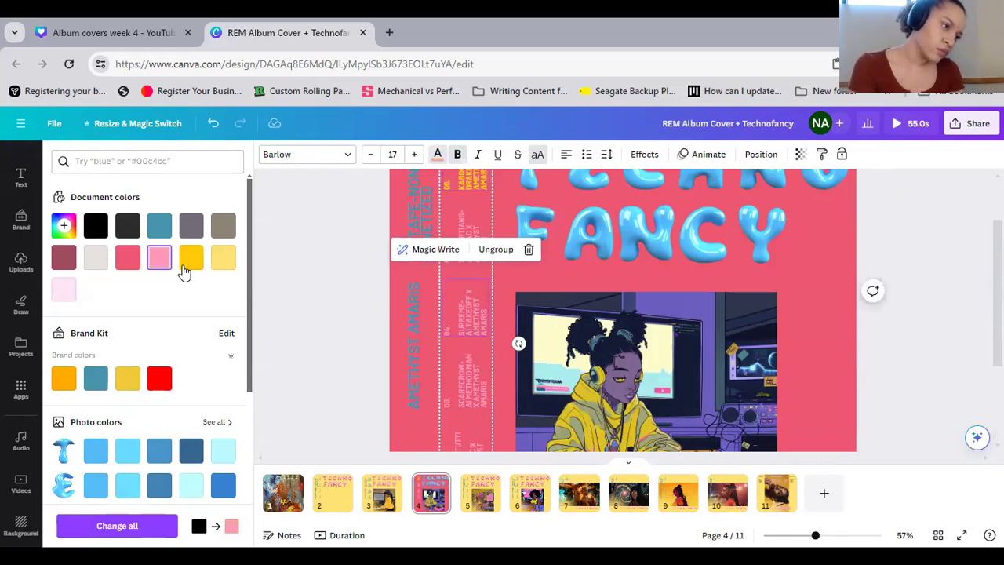
{"action": "scroll", "coordinate": [527, 384], "scroll_direction": "down", "scroll_amount": 2}
{"action": "left_click", "coordinate": [459, 388]}
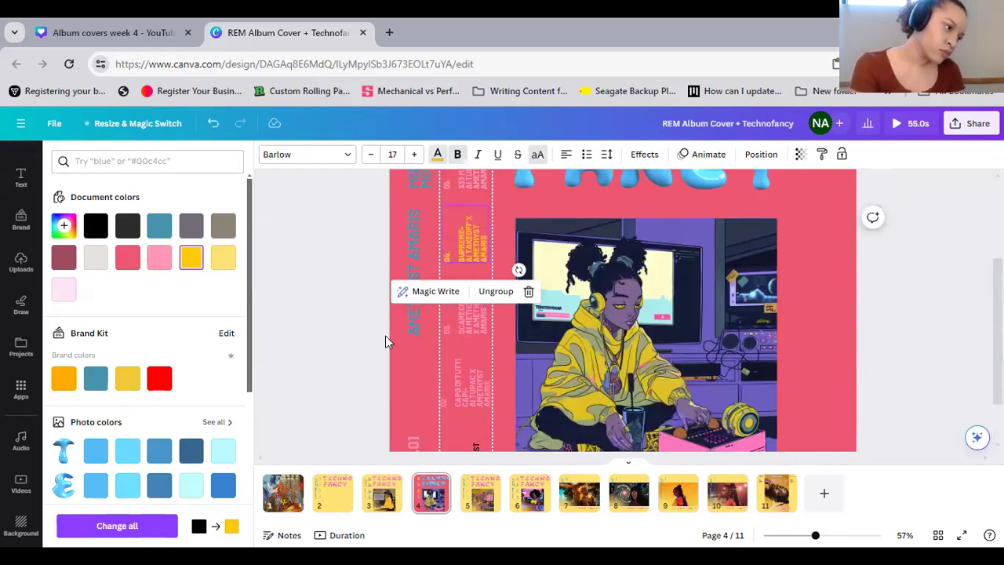
{"action": "left_click", "coordinate": [192, 259]}
Set the text color of track credit 01 on page 4 to the light pink document color
{"action": "scroll", "coordinate": [510, 372], "scroll_direction": "down", "scroll_amount": 2}
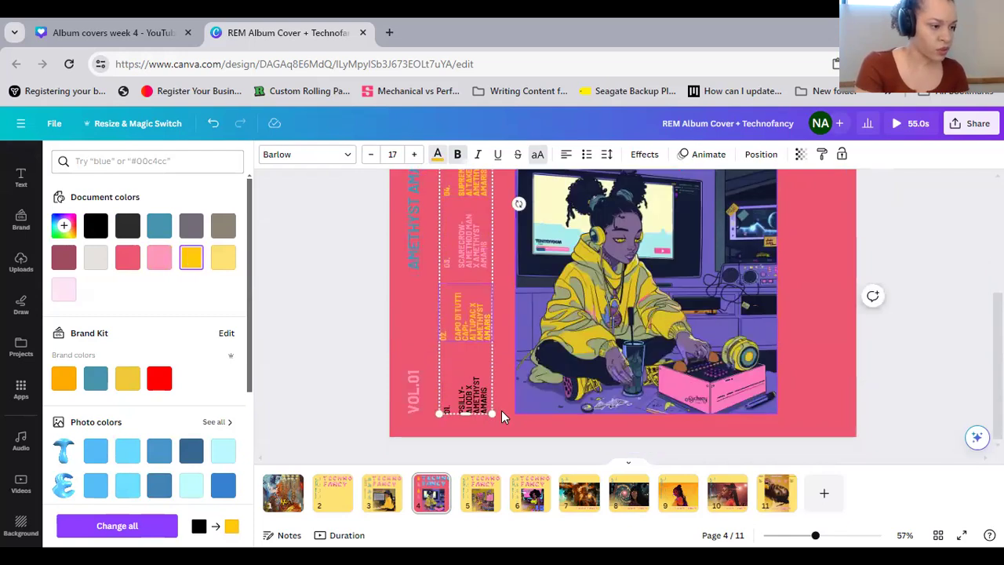
{"action": "left_click", "coordinate": [480, 404]}
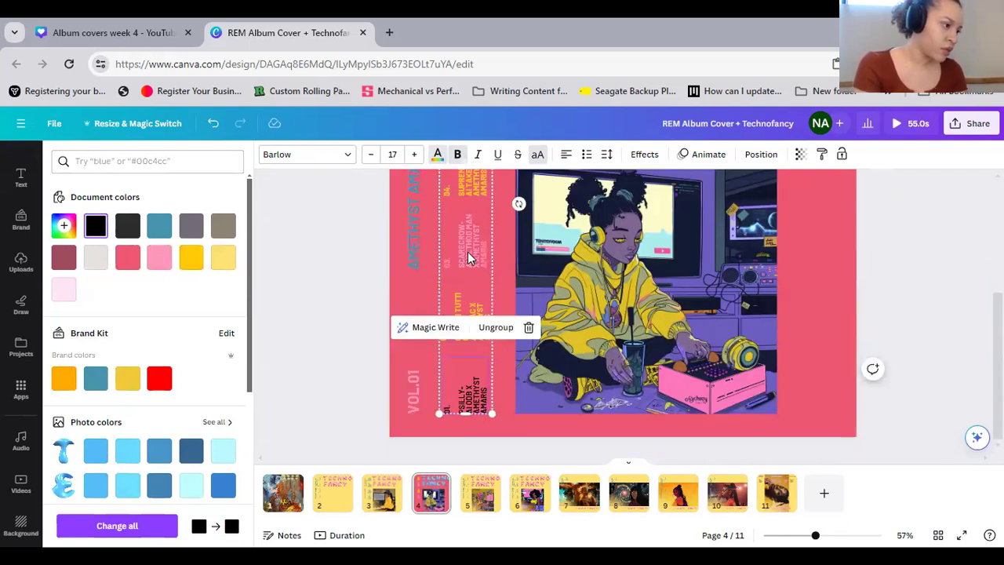
{"action": "left_click", "coordinate": [156, 261]}
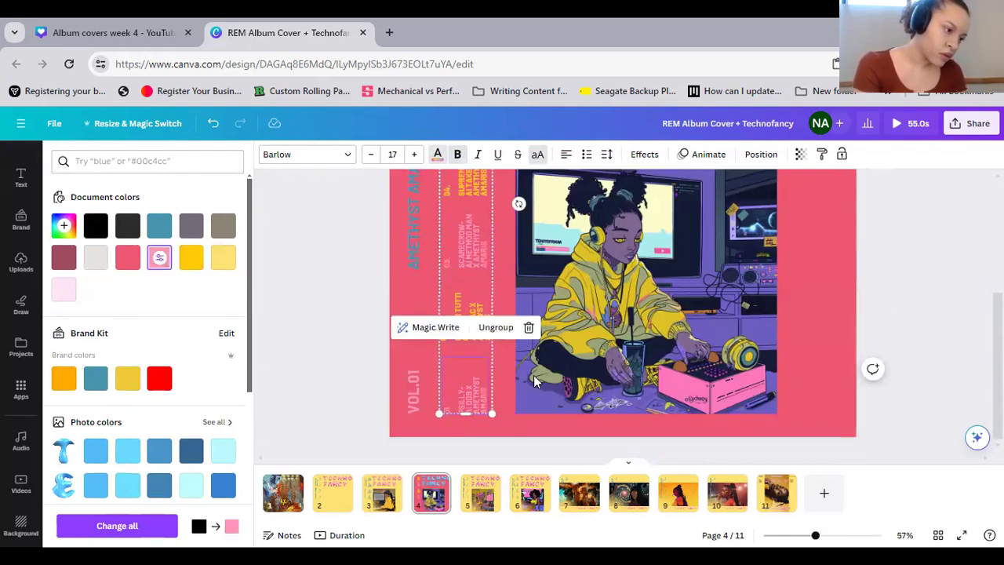
{"action": "left_click", "coordinate": [829, 360]}
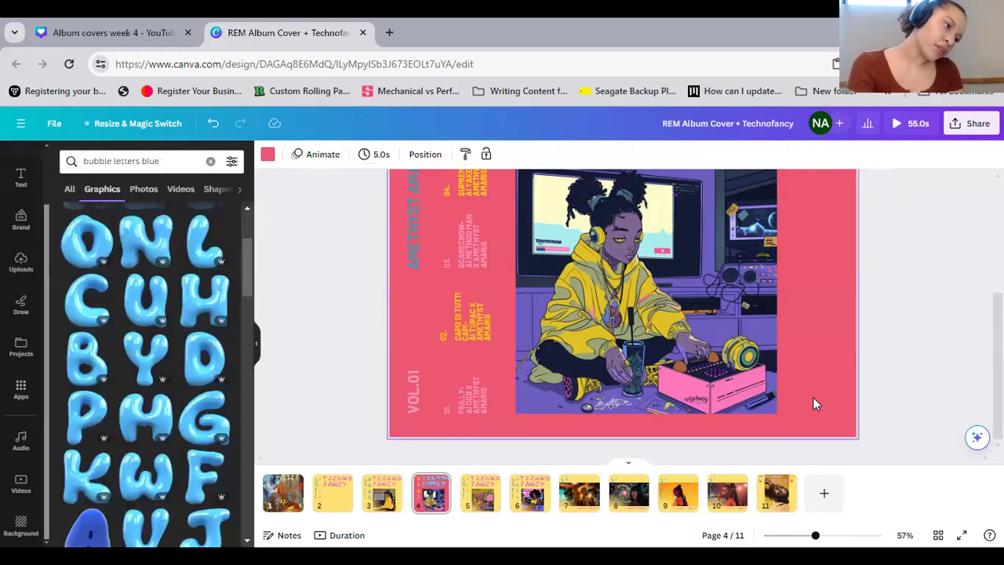
Set the vertical artist-name heading on page 4 to the palest blue photo color of the blue letter T
{"action": "scroll", "coordinate": [374, 353], "scroll_direction": "up", "scroll_amount": 4}
{"action": "left_click", "coordinate": [412, 365]}
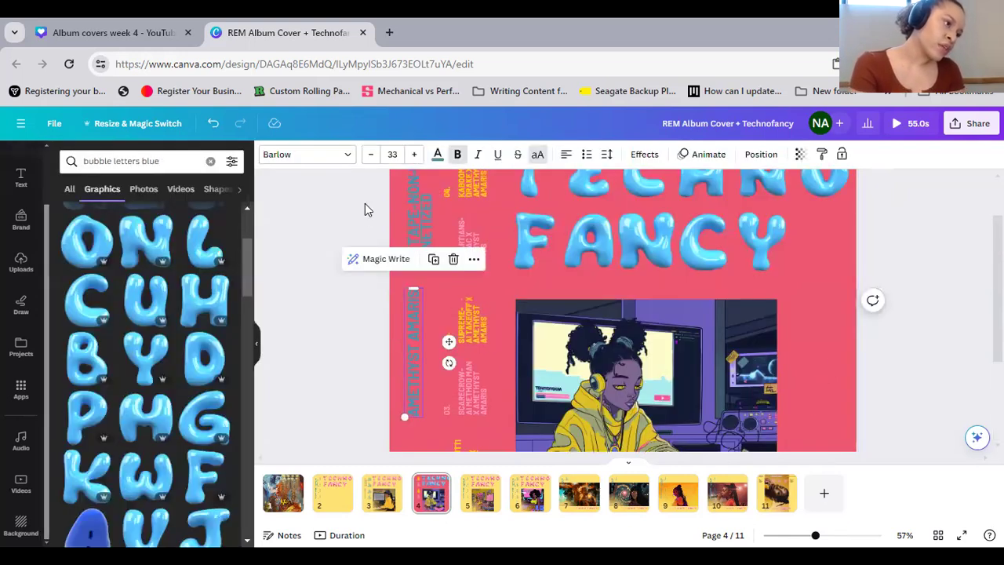
{"action": "left_click", "coordinate": [438, 154]}
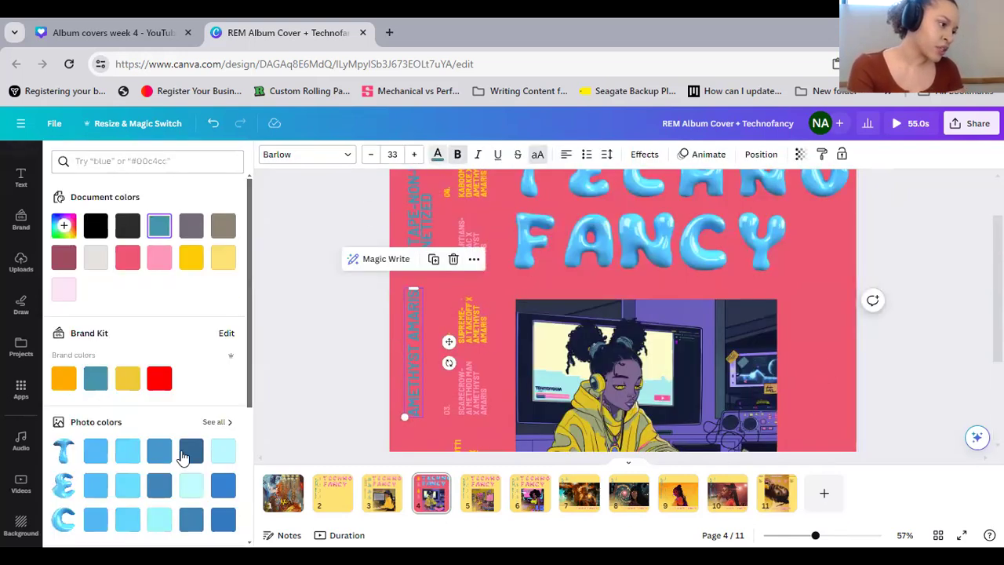
{"action": "left_click", "coordinate": [226, 455]}
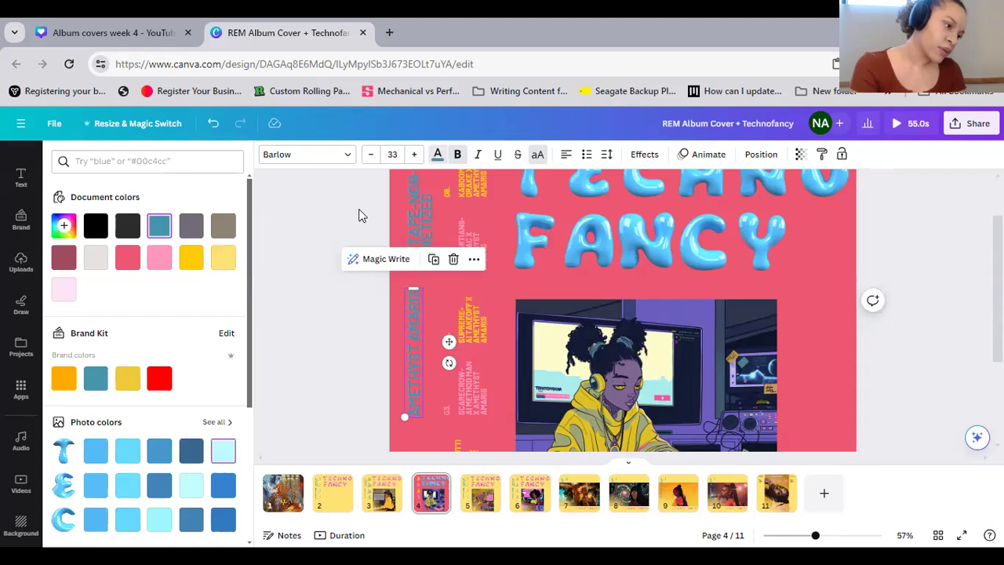
Set the "MIXTAPE-NON-MONETIZED" heading on page 4 to the light sky-blue photo color of the blue letter E
{"action": "left_click", "coordinate": [415, 201]}
{"action": "left_click", "coordinate": [224, 484]}
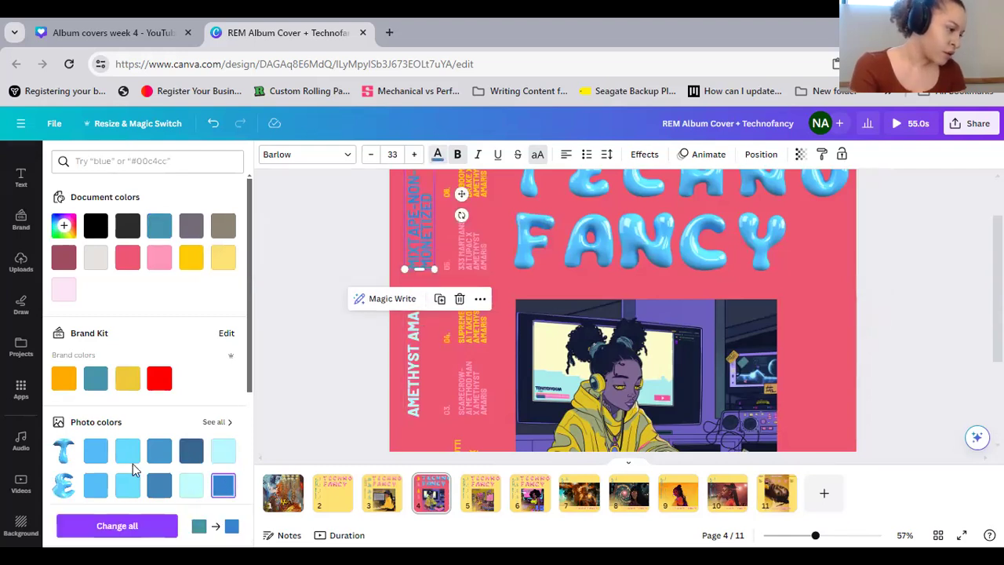
{"action": "left_click", "coordinate": [128, 485]}
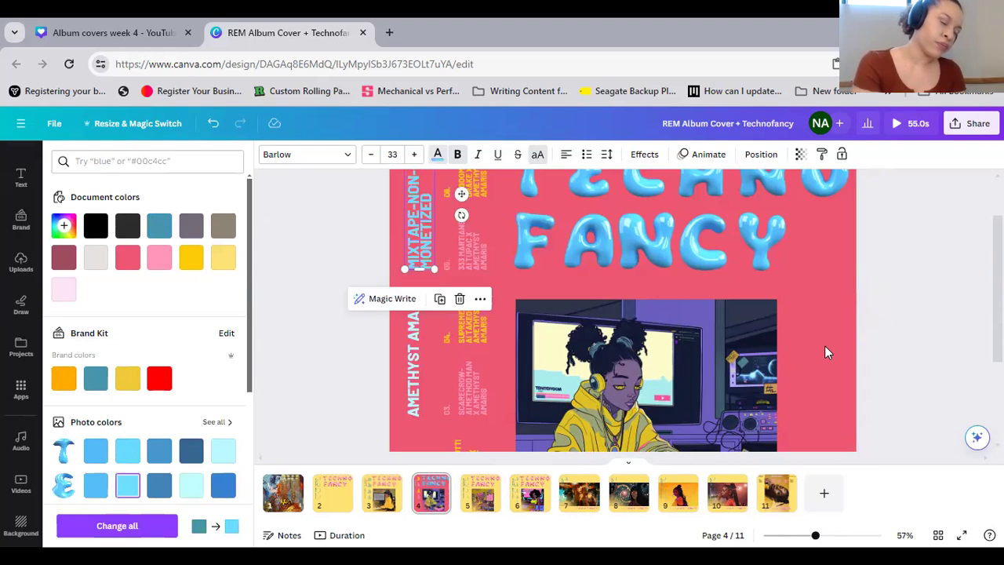
Set the font size of the vertical "MIXTAPE-NON-MONETIZED" heading on page 4 to 22
{"action": "left_click", "coordinate": [824, 345]}
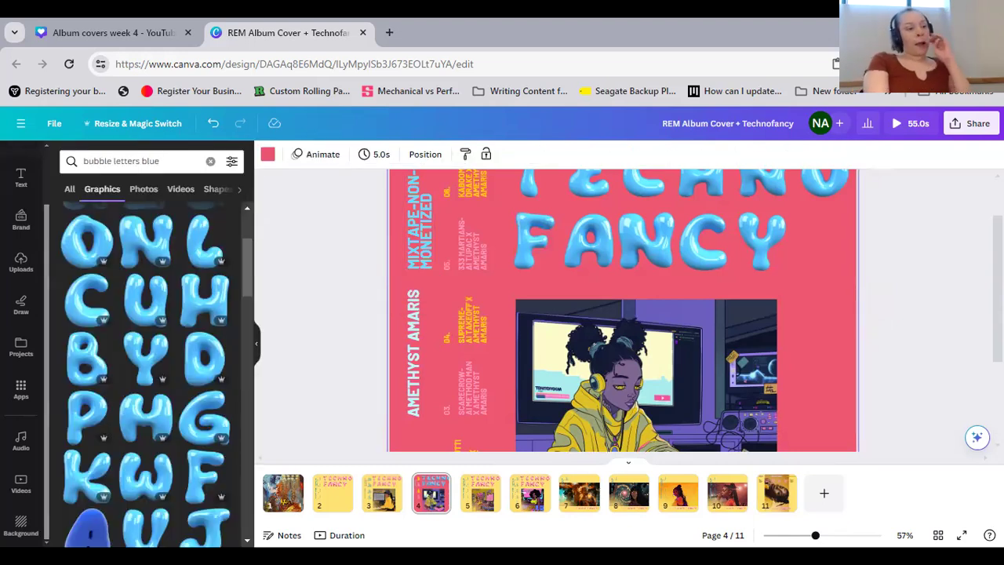
{"action": "scroll", "coordinate": [623, 310], "scroll_direction": "down", "scroll_amount": 3}
{"action": "scroll", "coordinate": [419, 252], "scroll_direction": "up", "scroll_amount": 3}
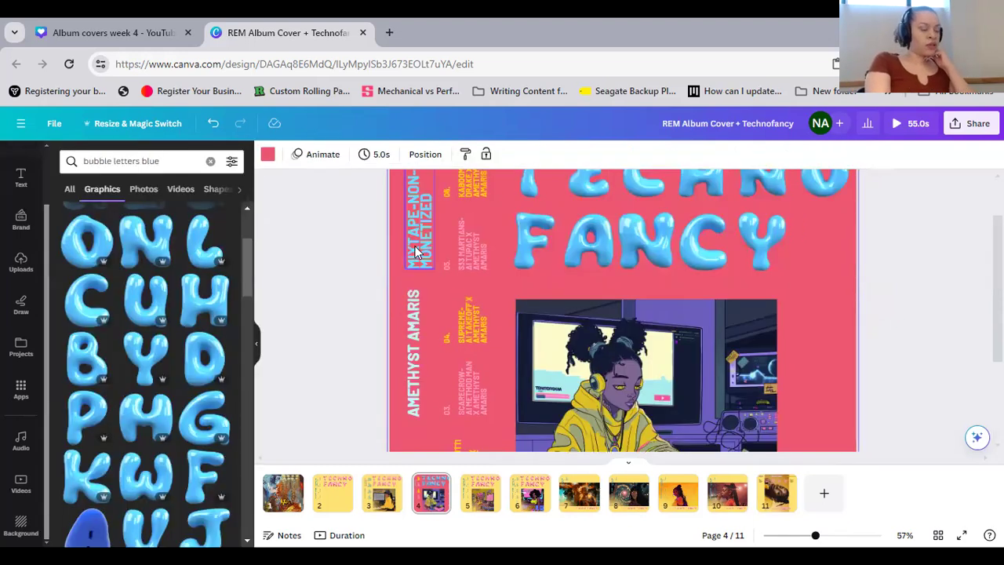
{"action": "left_click", "coordinate": [416, 253]}
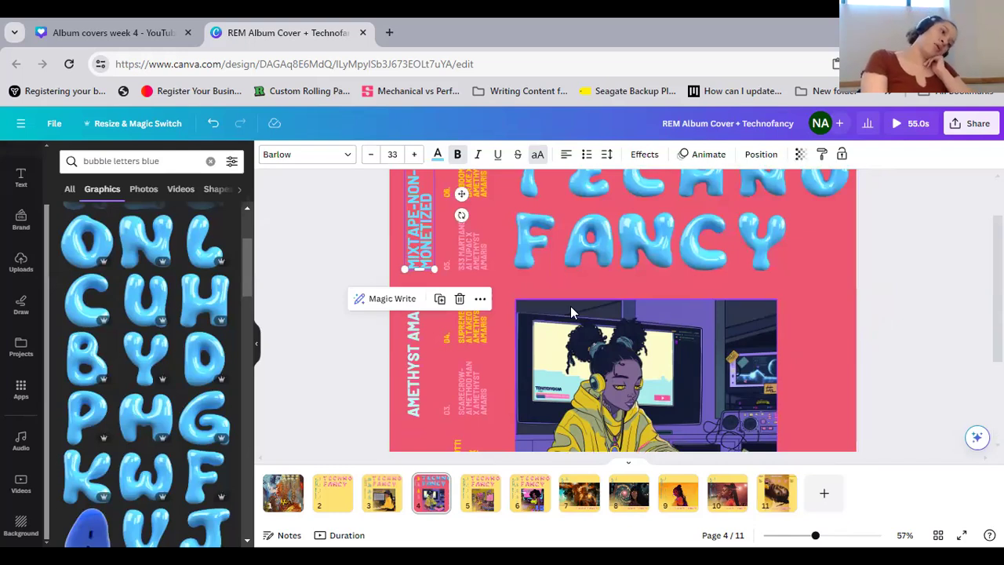
{"action": "left_click", "coordinate": [392, 155]}
{"action": "type", "text": "18"}
{"action": "key", "text": "Return"}
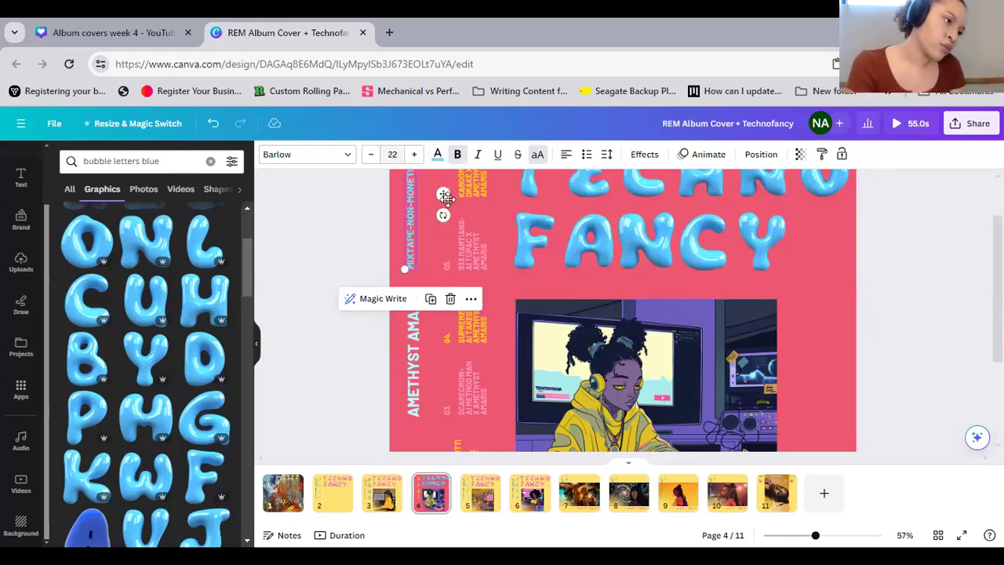
Select the three vertical headings along the edge of page 4 together and tidy up their alignment and spacing
{"action": "left_click", "coordinate": [392, 192]}
{"action": "left_click_drag", "start_coordinate": [402, 293], "coordinate": [418, 402]}
{"action": "scroll", "coordinate": [418, 400], "scroll_direction": "down", "scroll_amount": 2}
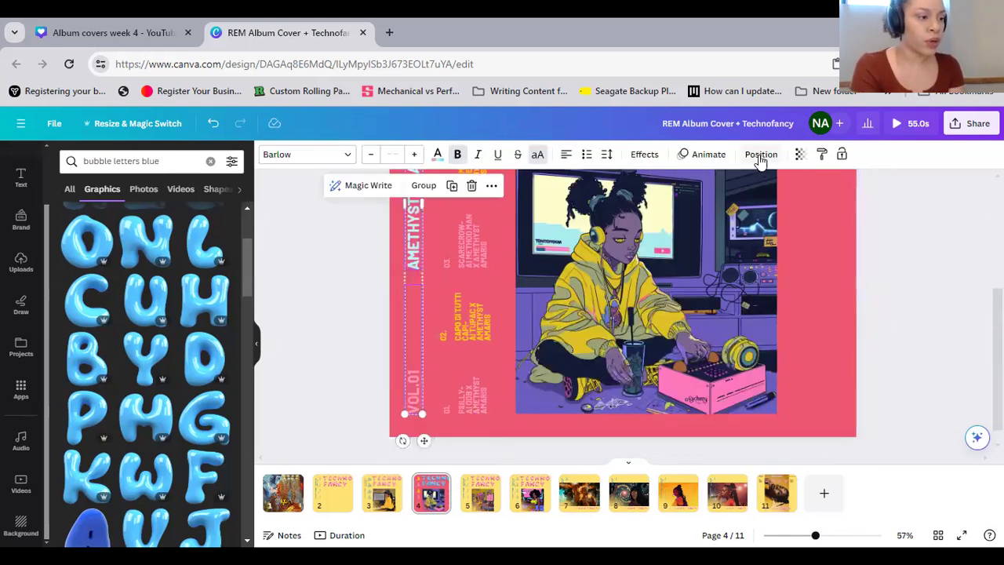
{"action": "left_click", "coordinate": [761, 155]}
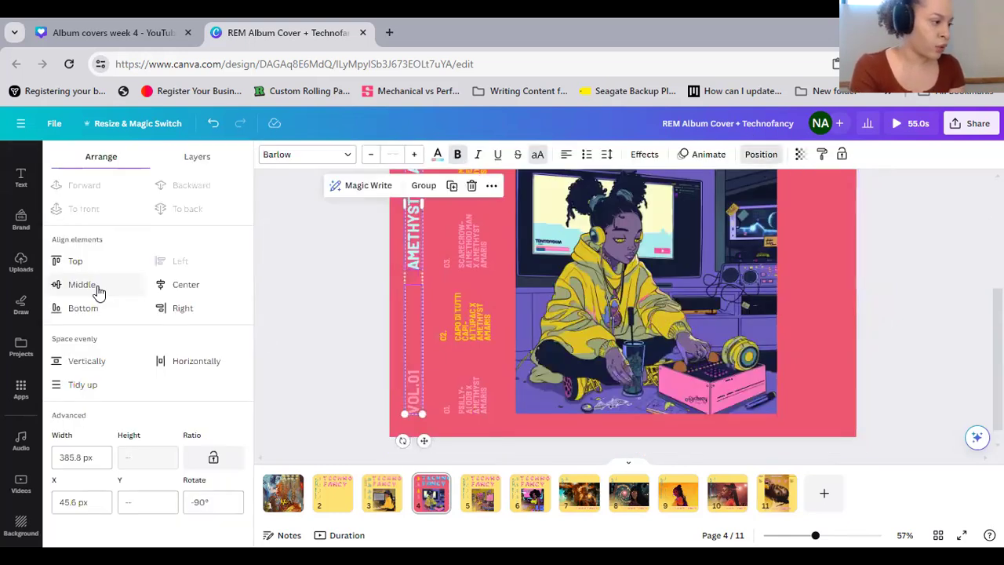
{"action": "left_click", "coordinate": [69, 378]}
{"action": "scroll", "coordinate": [971, 373], "scroll_direction": "up", "scroll_amount": 3}
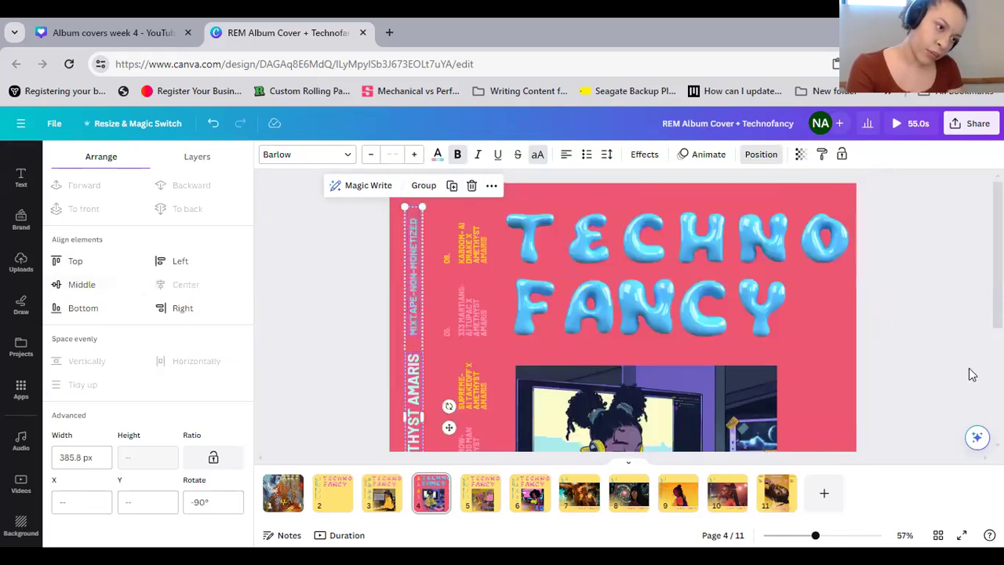
{"action": "left_click", "coordinate": [924, 377]}
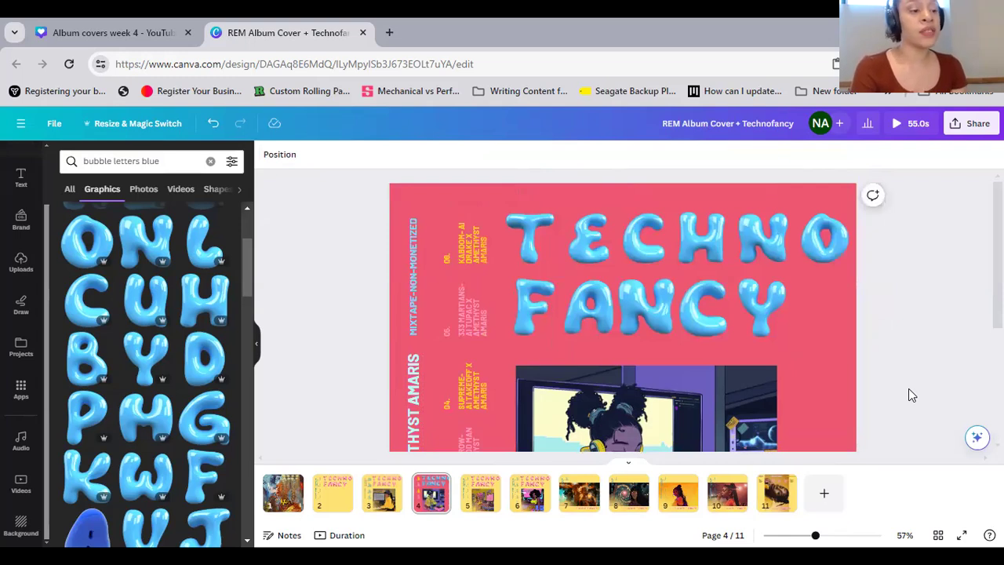
{"action": "scroll", "coordinate": [909, 388], "scroll_direction": "down", "scroll_amount": 3}
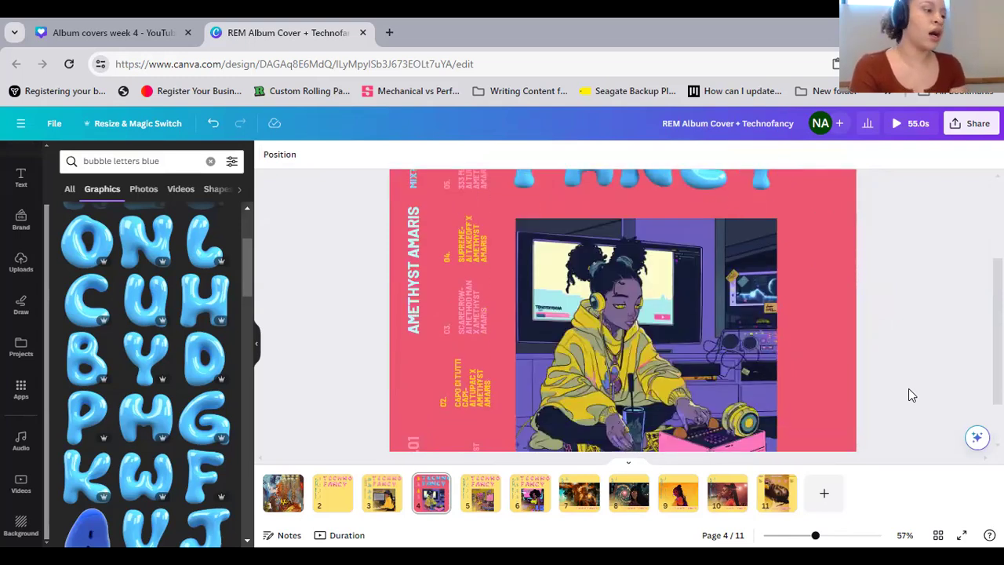
{"action": "scroll", "coordinate": [908, 388], "scroll_direction": "up", "scroll_amount": 3}
{"action": "scroll", "coordinate": [480, 307], "scroll_direction": "down", "scroll_amount": 5}
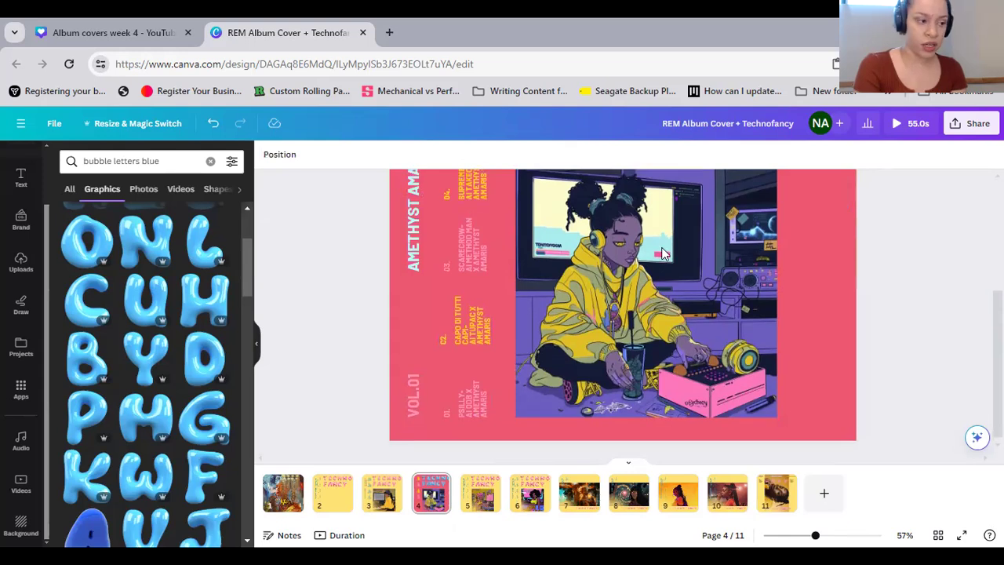
{"action": "scroll", "coordinate": [821, 313], "scroll_direction": "up", "scroll_amount": 3}
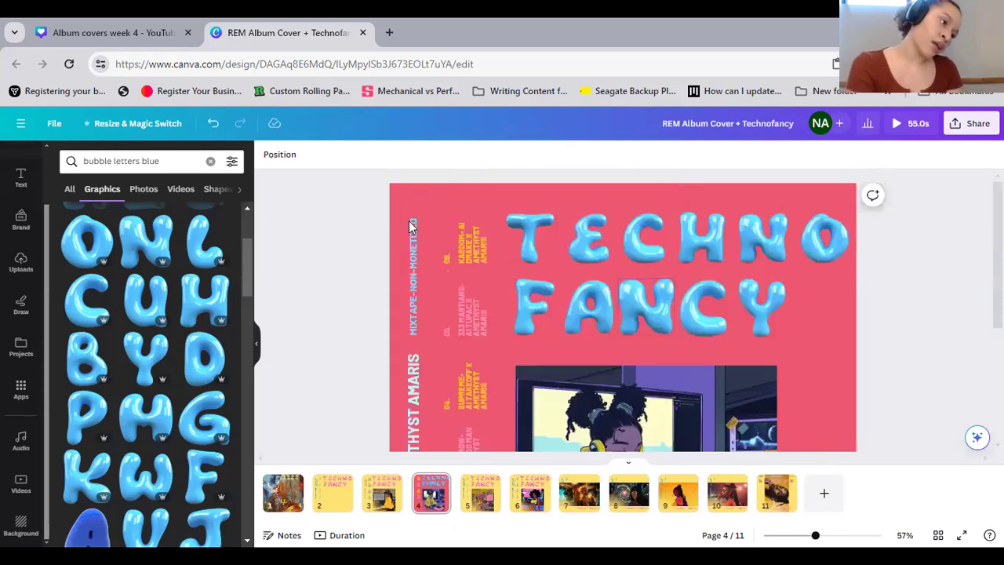
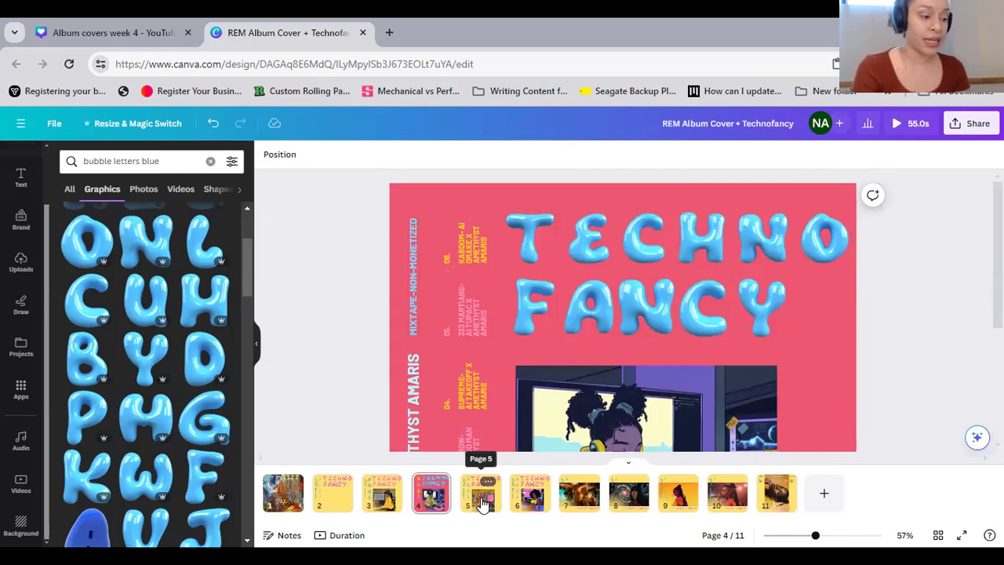
Delete all the vertical placeholder track texts beside the illustration on page 5
{"action": "left_click", "coordinate": [484, 502]}
{"action": "scroll", "coordinate": [861, 292], "scroll_direction": "down", "scroll_amount": 3}
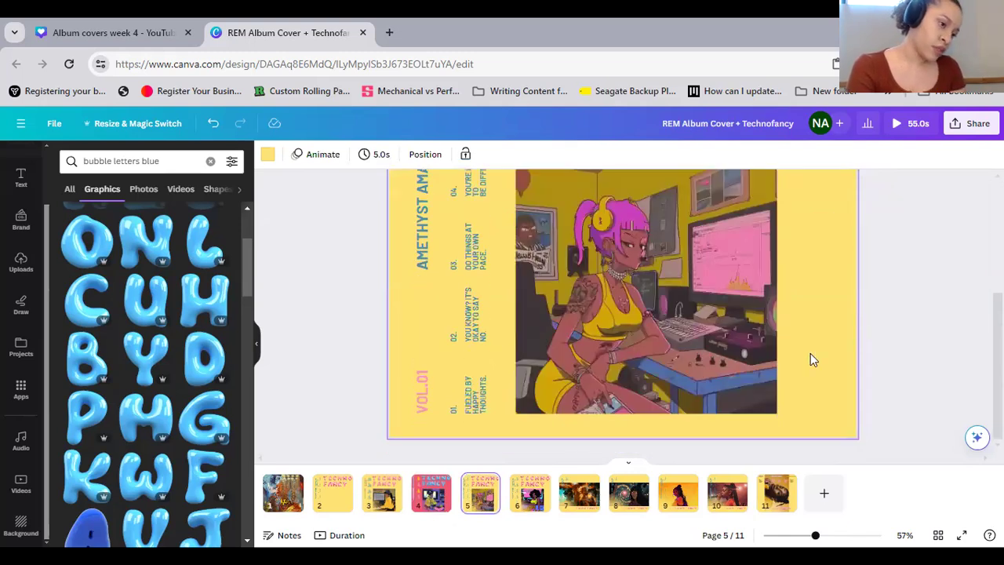
{"action": "left_click_drag", "start_coordinate": [494, 413], "coordinate": [462, 238]}
{"action": "scroll", "coordinate": [454, 260], "scroll_direction": "up", "scroll_amount": 3}
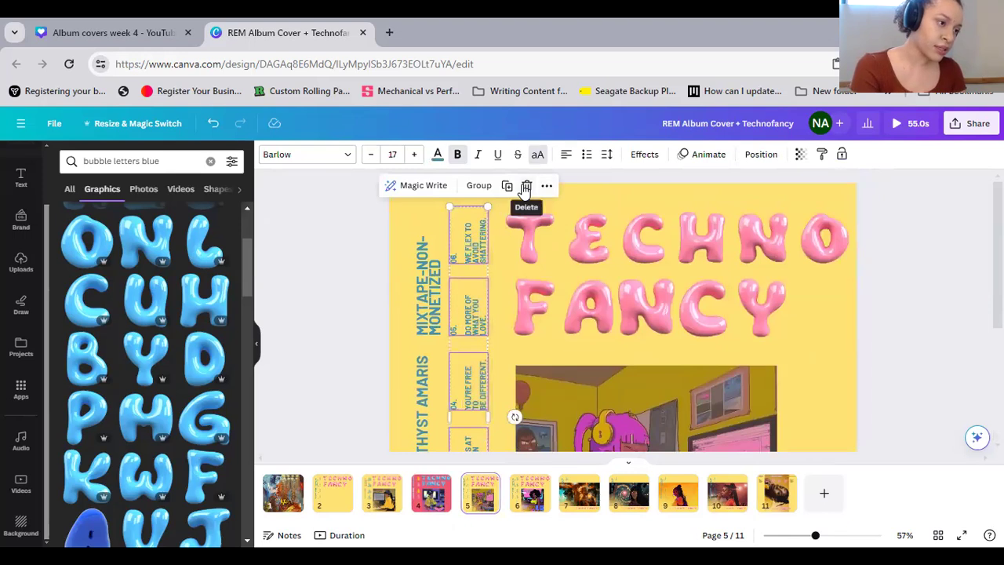
{"action": "left_click", "coordinate": [527, 185]}
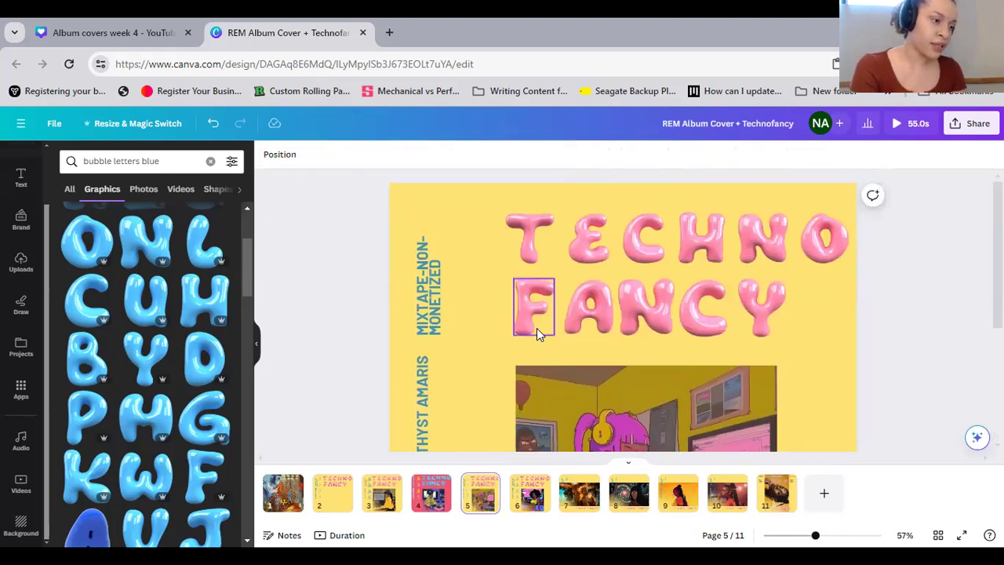
Paste the copied track-credits group onto page 5, rotate it to -90° and place it between the vertical headings and the illustration
{"action": "right_click", "coordinate": [474, 357]}
{"action": "left_click", "coordinate": [531, 390]}
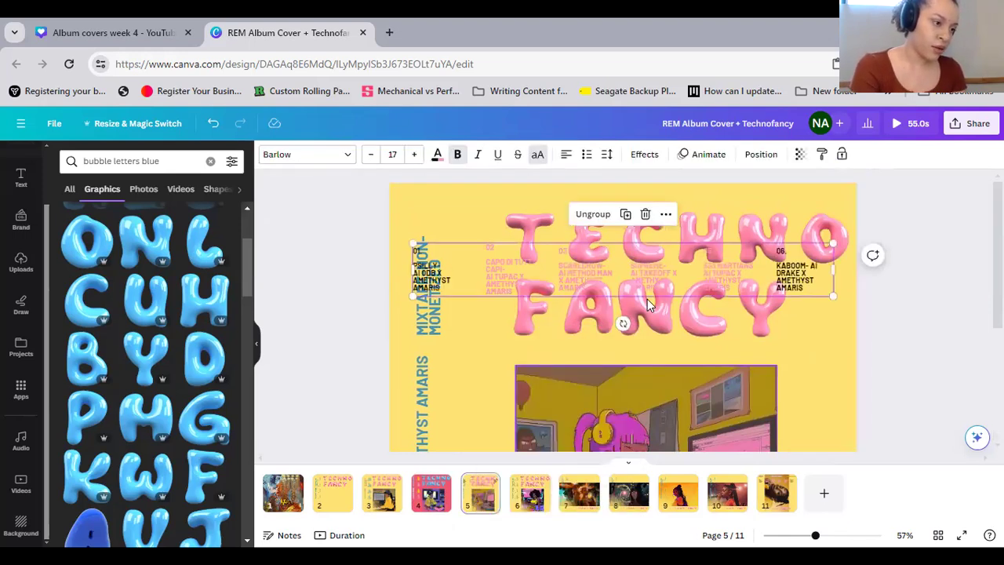
{"action": "left_click_drag", "start_coordinate": [620, 323], "coordinate": [702, 271]}
{"action": "left_click_drag", "start_coordinate": [625, 364], "coordinate": [467, 451]}
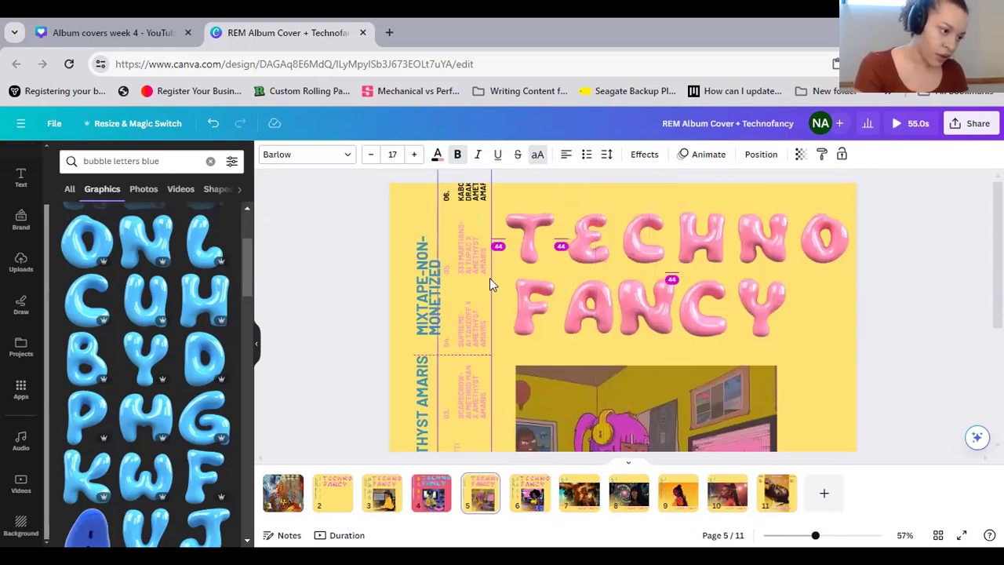
Align the pasted track-credits group to the vertical middle of page 5
{"action": "scroll", "coordinate": [490, 277], "scroll_direction": "down", "scroll_amount": 2}
{"action": "scroll", "coordinate": [538, 375], "scroll_direction": "down", "scroll_amount": 4}
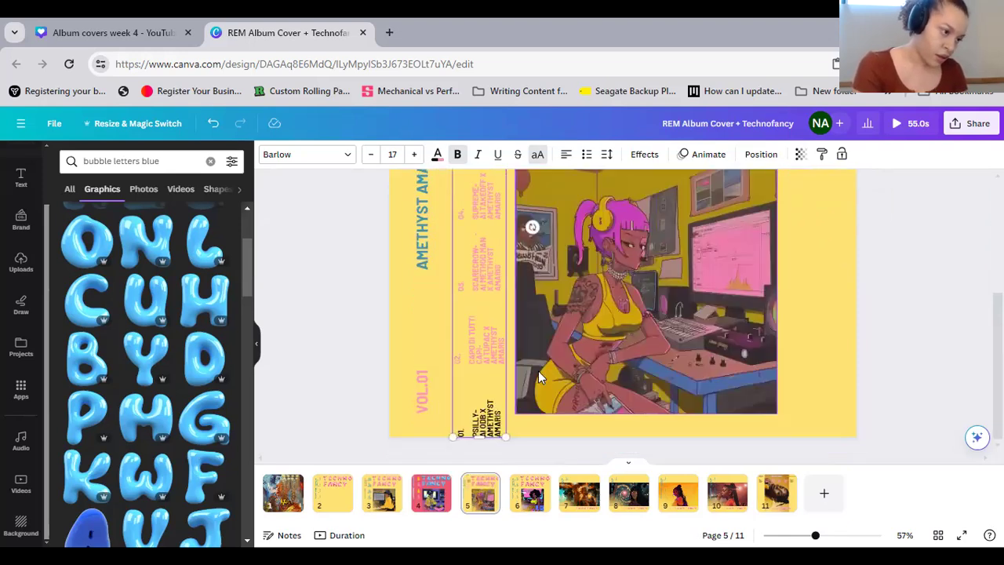
{"action": "left_click", "coordinate": [761, 154]}
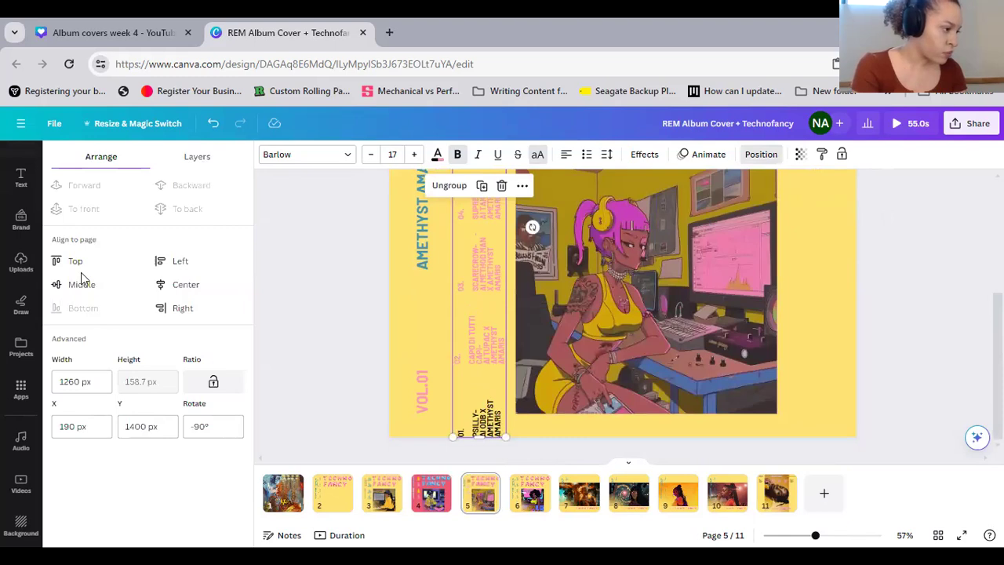
{"action": "left_click", "coordinate": [79, 283]}
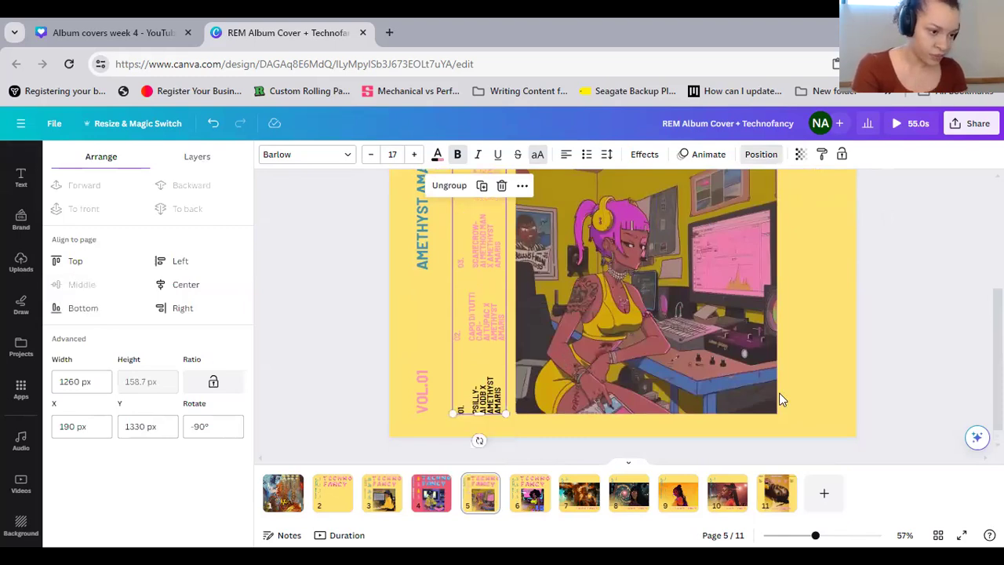
{"action": "left_click", "coordinate": [823, 377]}
Rotate the three vertical headings on page 5 together to 0° and move them into a row along the page's lower edge
{"action": "scroll", "coordinate": [824, 377], "scroll_direction": "up", "scroll_amount": 6}
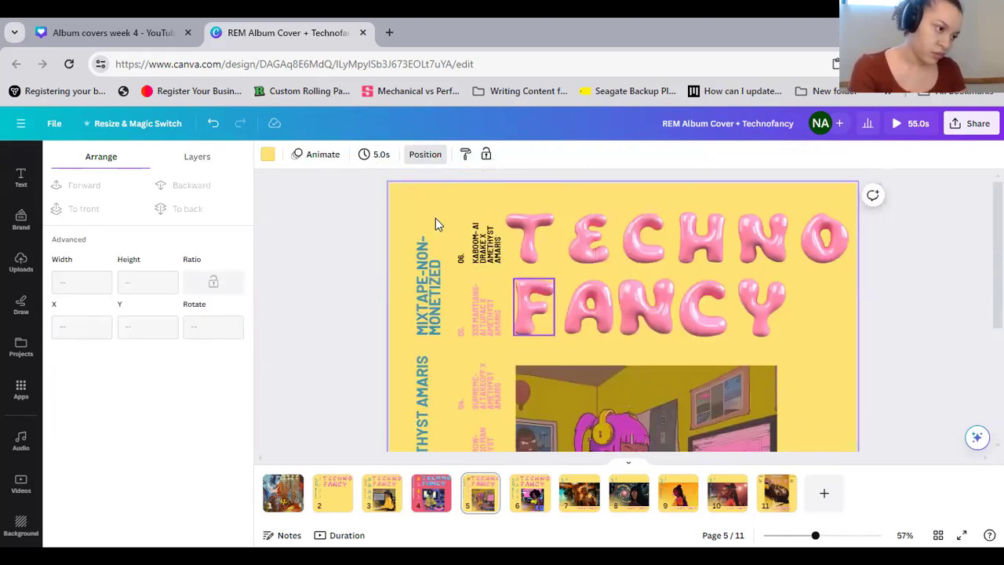
{"action": "left_click_drag", "start_coordinate": [402, 199], "coordinate": [429, 379]}
{"action": "scroll", "coordinate": [427, 346], "scroll_direction": "down", "scroll_amount": 1}
{"action": "scroll", "coordinate": [427, 358], "scroll_direction": "down", "scroll_amount": 2}
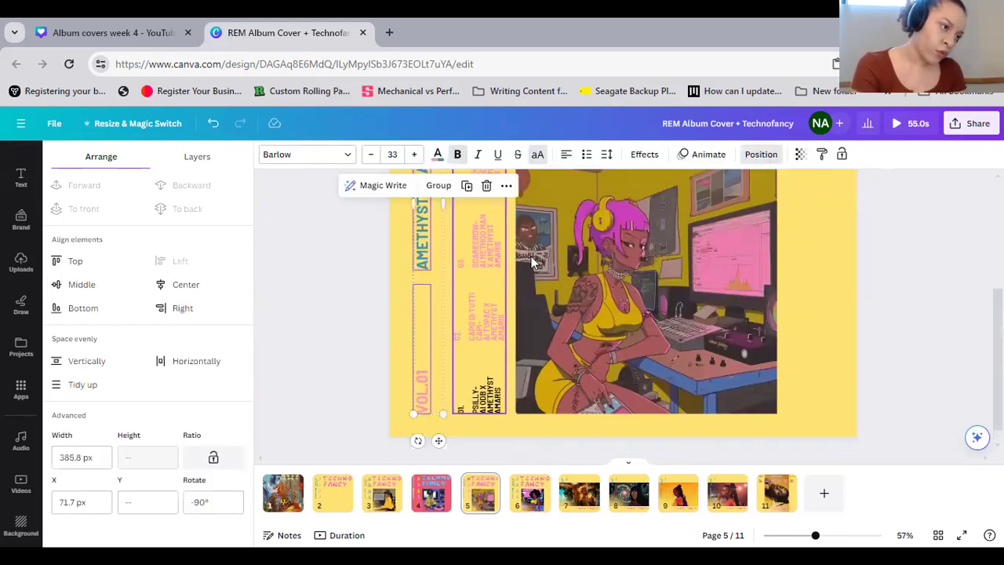
{"action": "scroll", "coordinate": [436, 298], "scroll_direction": "up", "scroll_amount": 2}
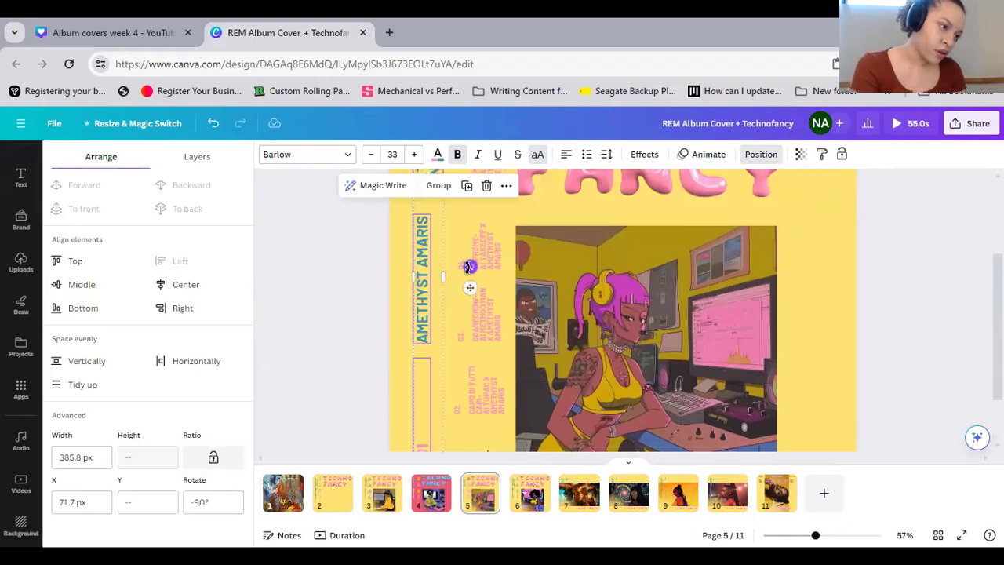
{"action": "left_click_drag", "start_coordinate": [470, 266], "coordinate": [437, 377]}
{"action": "left_click_drag", "start_coordinate": [440, 378], "coordinate": [440, 379]}
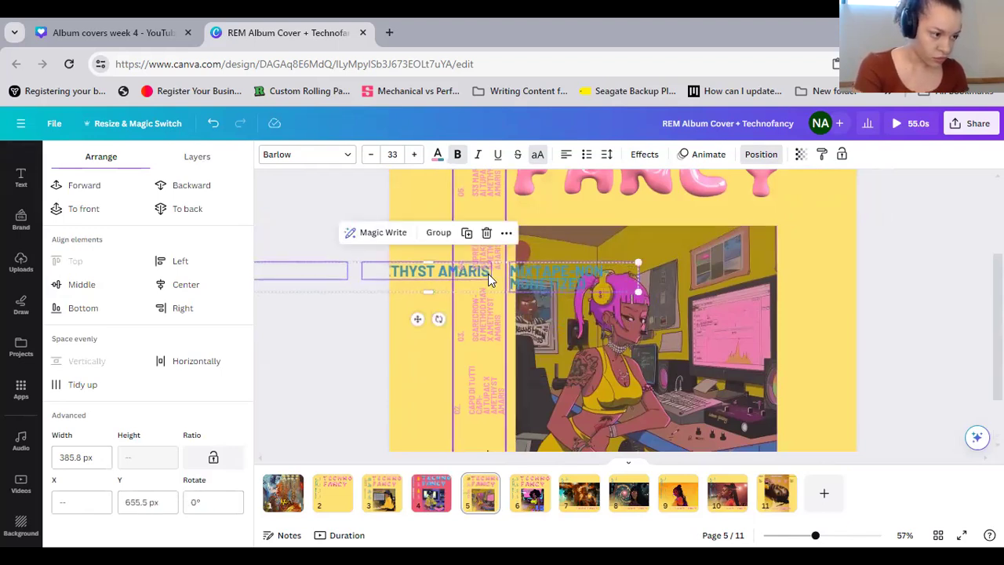
{"action": "left_click_drag", "start_coordinate": [489, 274], "coordinate": [690, 415]}
{"action": "left_click", "coordinate": [929, 376]}
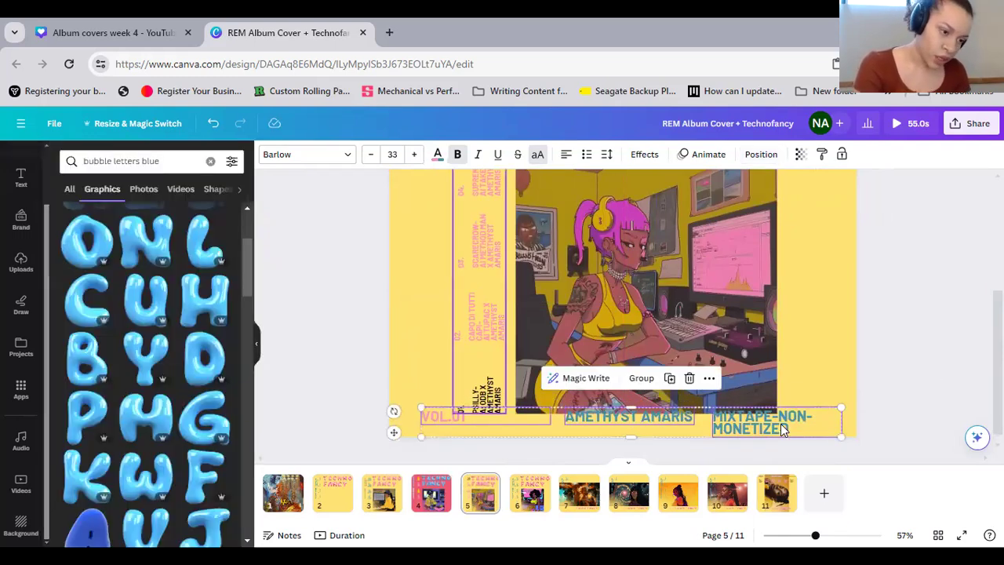
Set the font size of the "MIXTAPE-NON-MONETIZED" heading on page 5 to 22
{"action": "left_click", "coordinate": [840, 400]}
{"action": "left_click", "coordinate": [827, 420]}
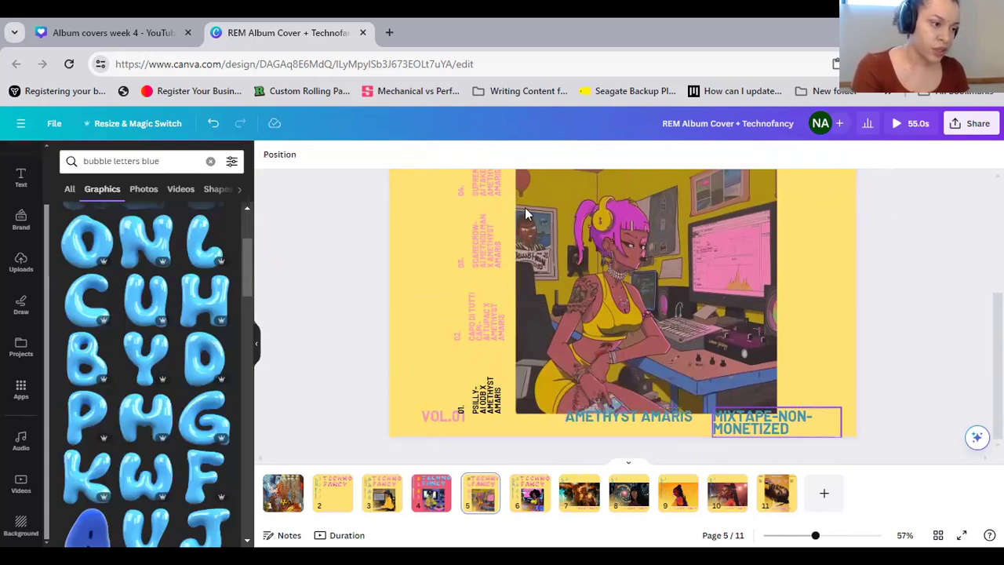
{"action": "left_click", "coordinate": [392, 154]}
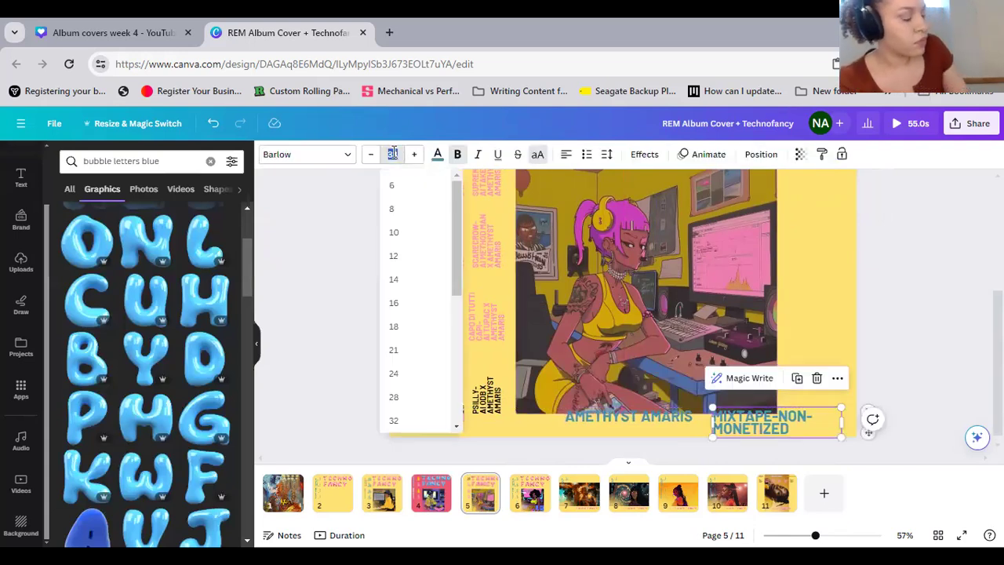
{"action": "left_click", "coordinate": [392, 154]}
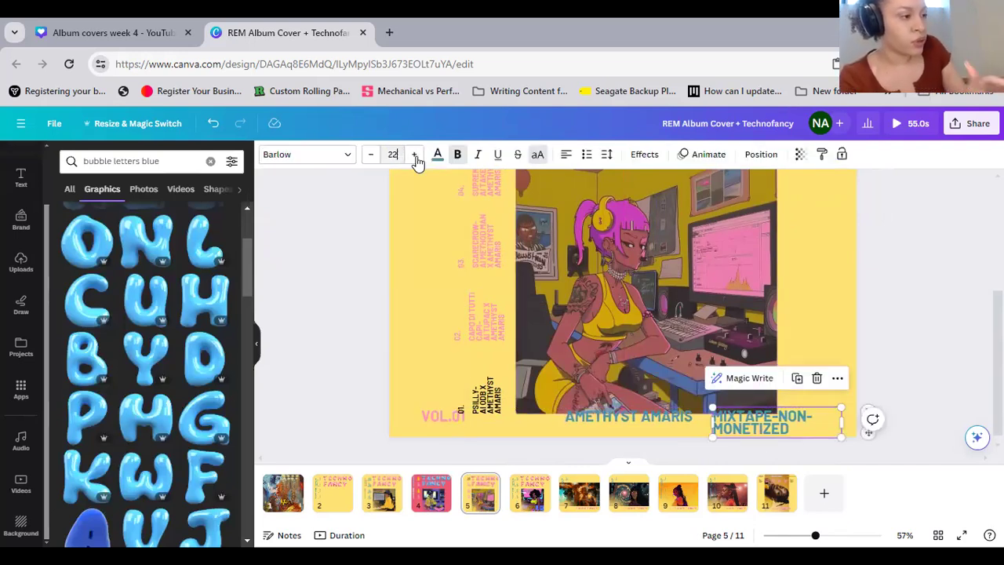
{"action": "key", "text": "Return"}
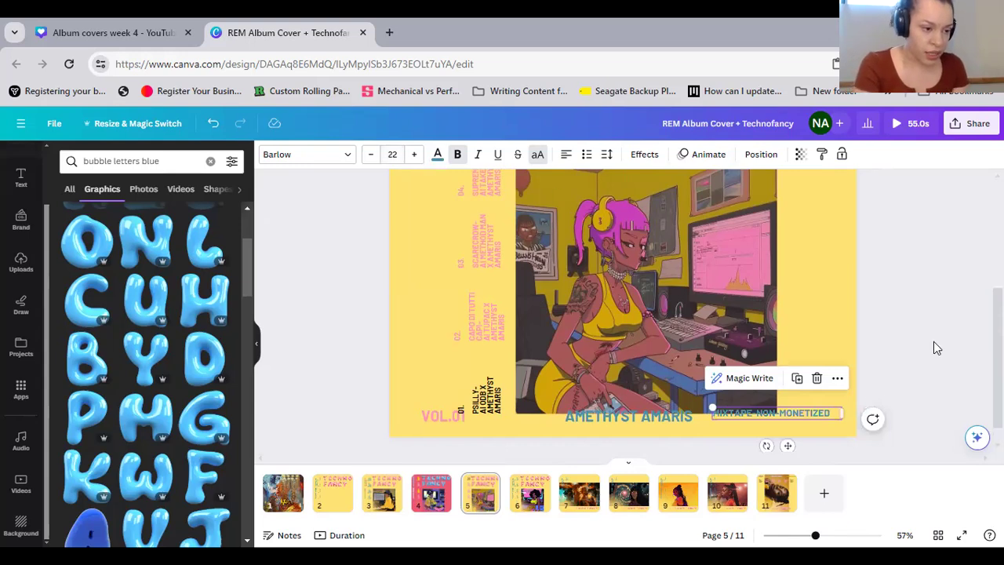
Move the page 5 illustration up and to the right, clear of the headings, and narrow the "VOL.01" text box to fit its text
{"action": "left_click", "coordinate": [703, 367]}
{"action": "left_click_drag", "start_coordinate": [706, 328], "coordinate": [731, 316]}
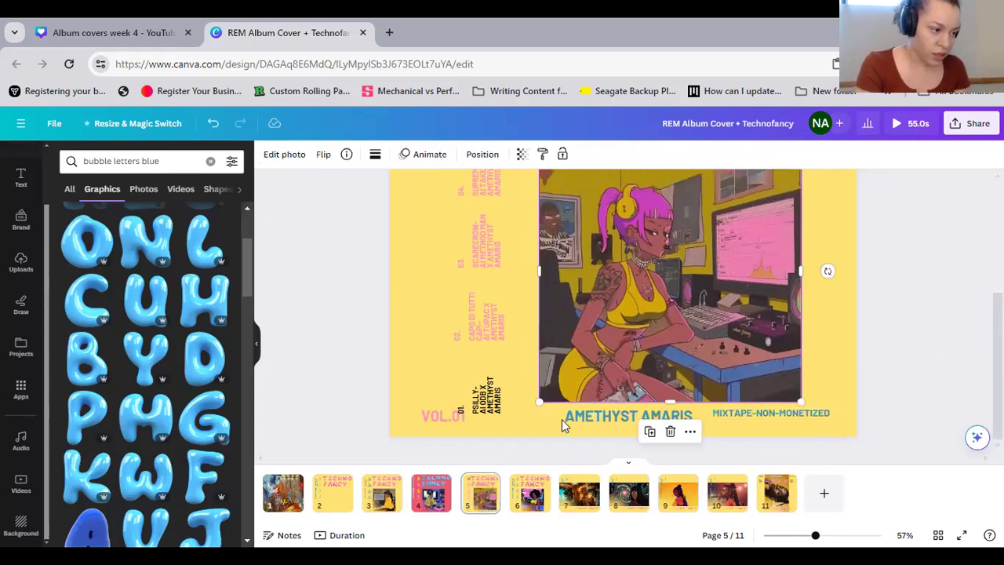
{"action": "left_click_drag", "start_coordinate": [552, 417], "coordinate": [468, 425]}
{"action": "left_click", "coordinate": [490, 429]}
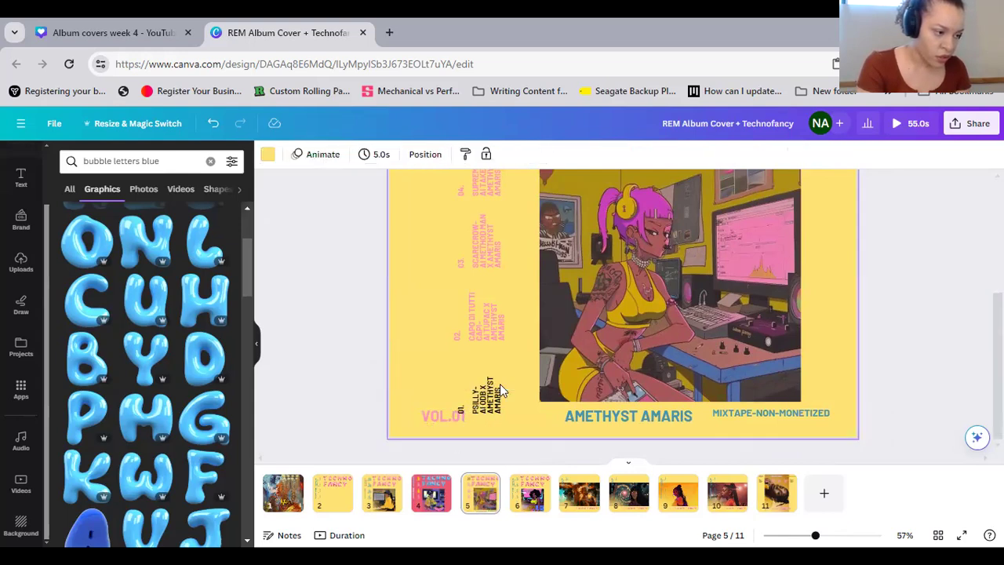
Move the vertical track-credits group to the left edge of page 5, ending level with the illustration's lower edge
{"action": "scroll", "coordinate": [484, 239], "scroll_direction": "up", "scroll_amount": 2}
{"action": "scroll", "coordinate": [484, 243], "scroll_direction": "up", "scroll_amount": 3}
{"action": "left_click_drag", "start_coordinate": [462, 235], "coordinate": [425, 243]}
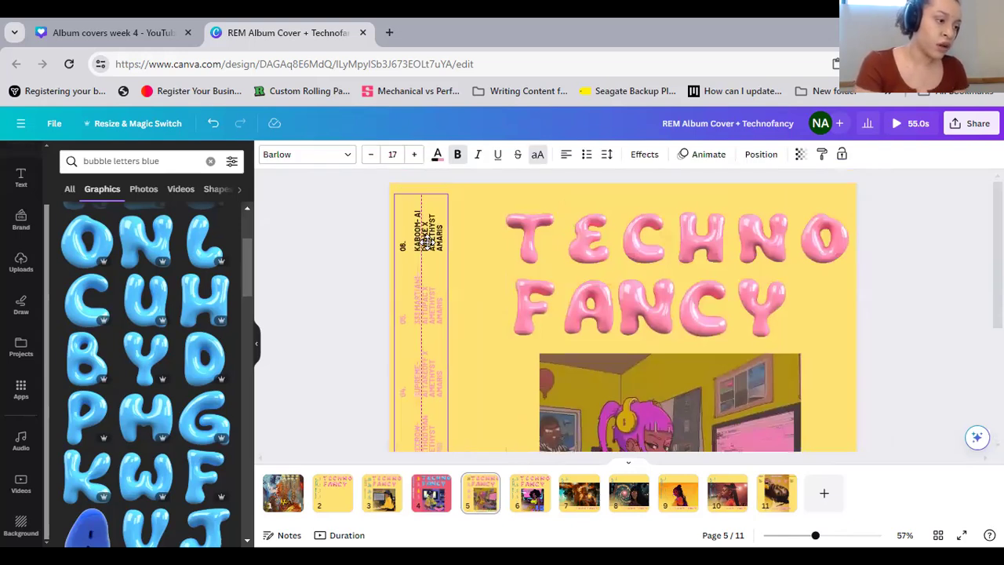
{"action": "left_click", "coordinate": [446, 247]}
{"action": "scroll", "coordinate": [455, 407], "scroll_direction": "down", "scroll_amount": 5}
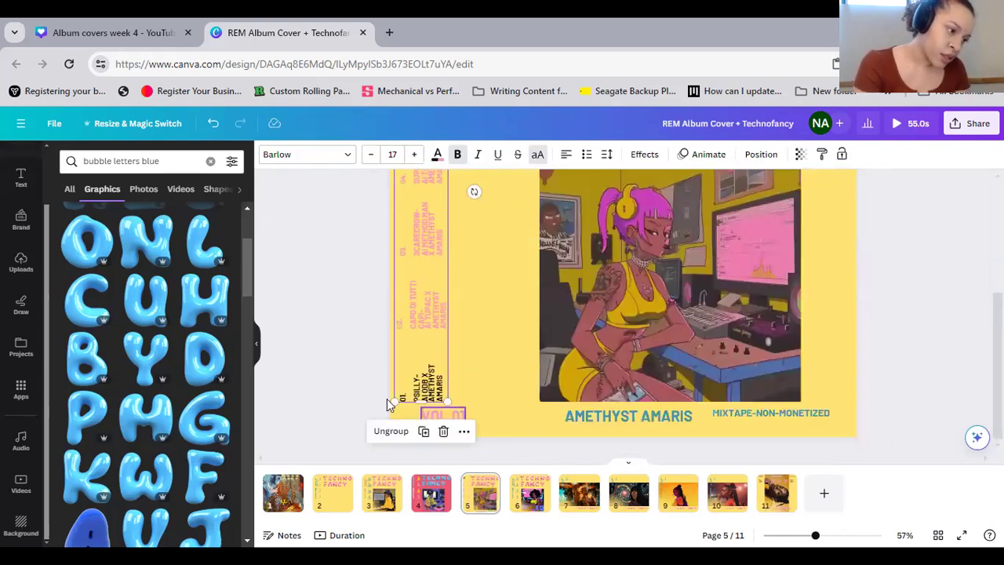
Move "VOL.01" closer to the artist-name heading and bring "MIXTAPE-NON-MONETIZED" level with that row on page 5
{"action": "left_click", "coordinate": [443, 416]}
{"action": "left_click_drag", "start_coordinate": [446, 416], "coordinate": [515, 414]}
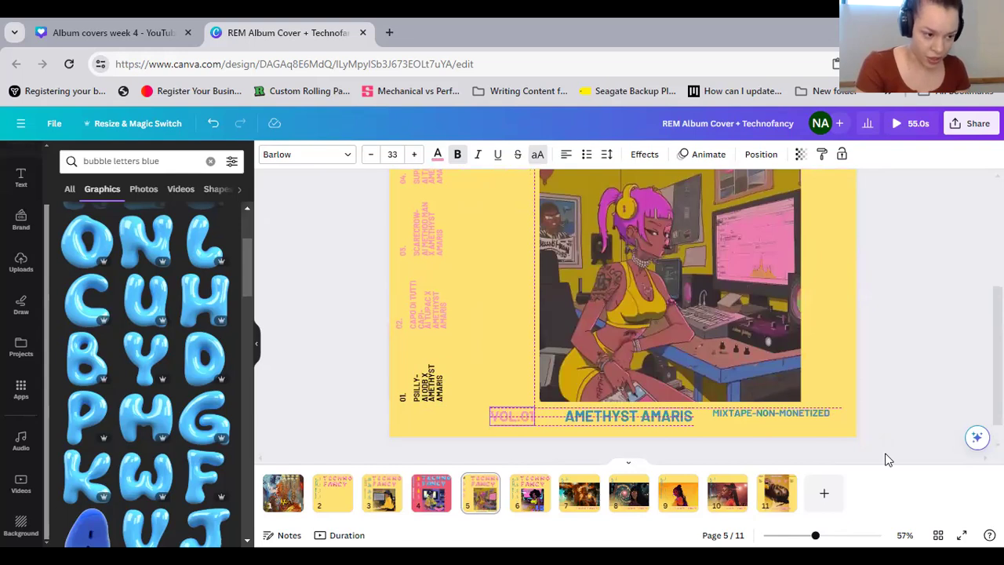
{"action": "left_click_drag", "start_coordinate": [824, 417], "coordinate": [843, 429]}
{"action": "left_click", "coordinate": [555, 415], "text": "shift"}
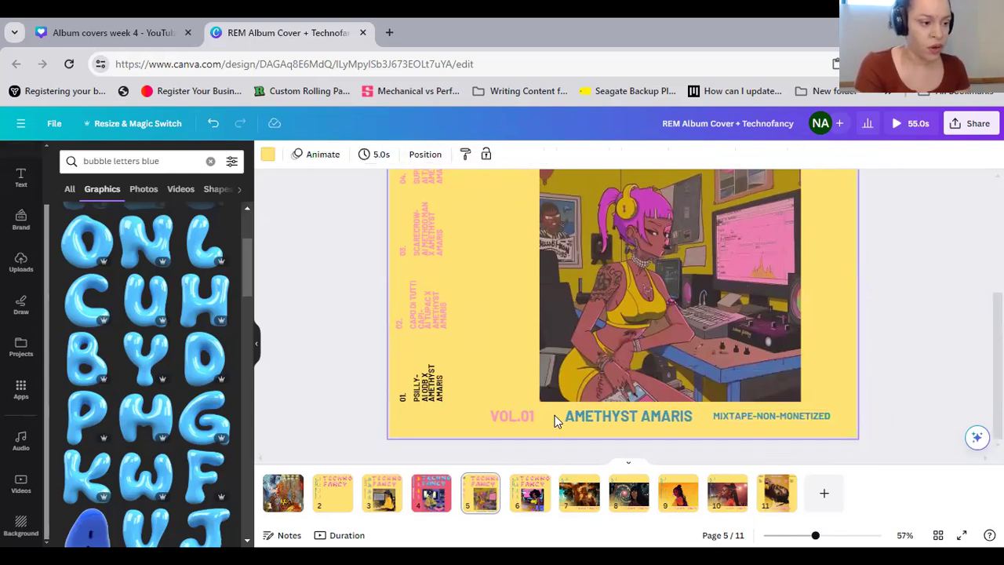
Select the three headings along the lower edge of page 5 together and tidy up their spacing
{"action": "left_click", "coordinate": [513, 421], "text": "shift"}
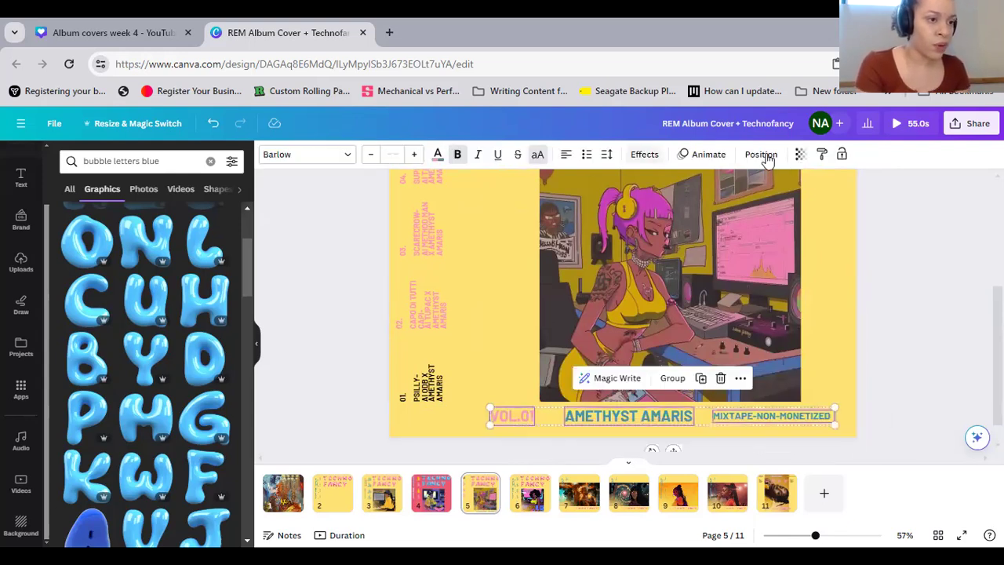
{"action": "left_click", "coordinate": [760, 154]}
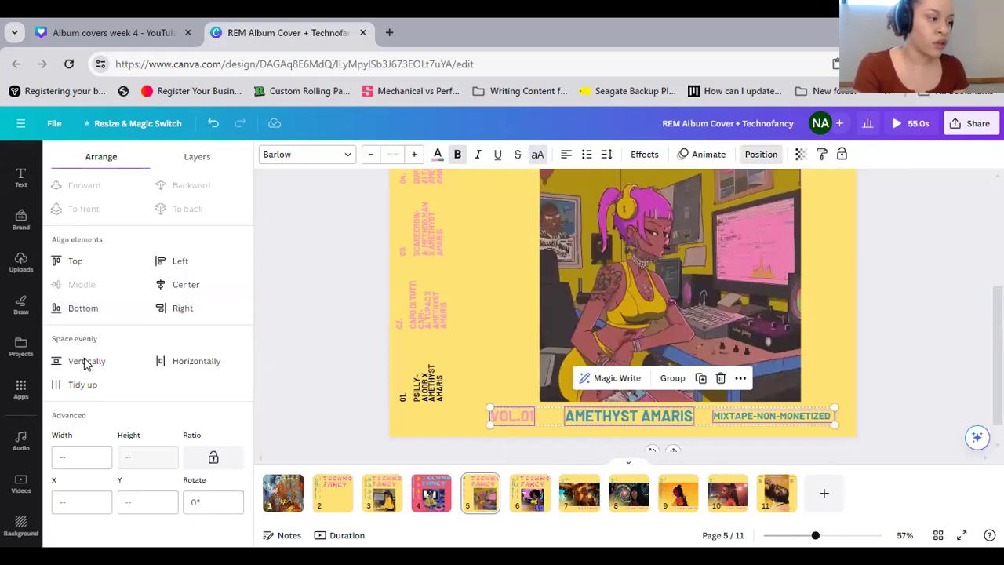
{"action": "left_click", "coordinate": [72, 384]}
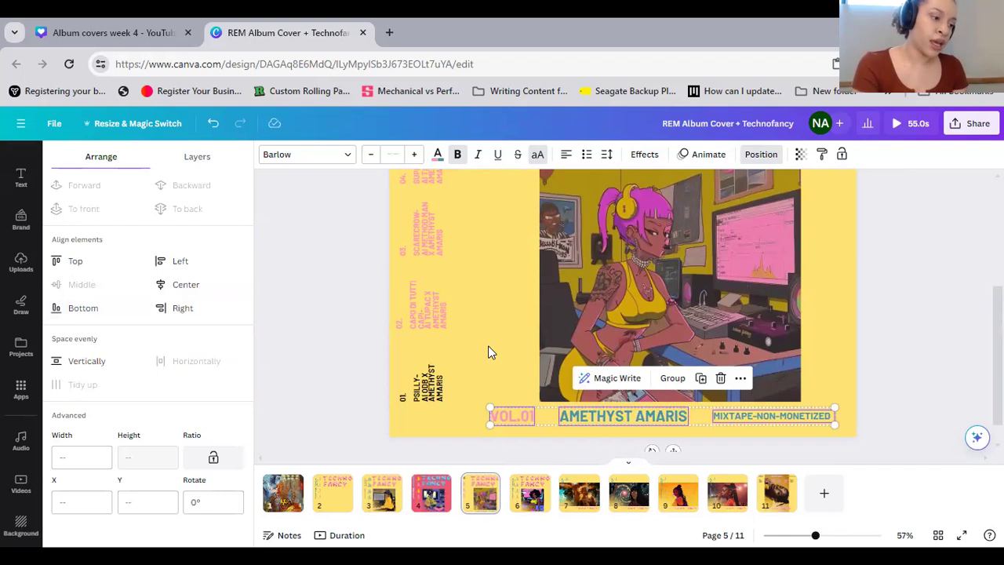
Set the text color of the whole track-credits group on page 5 to black
{"action": "left_click", "coordinate": [423, 431]}
{"action": "left_click", "coordinate": [419, 247]}
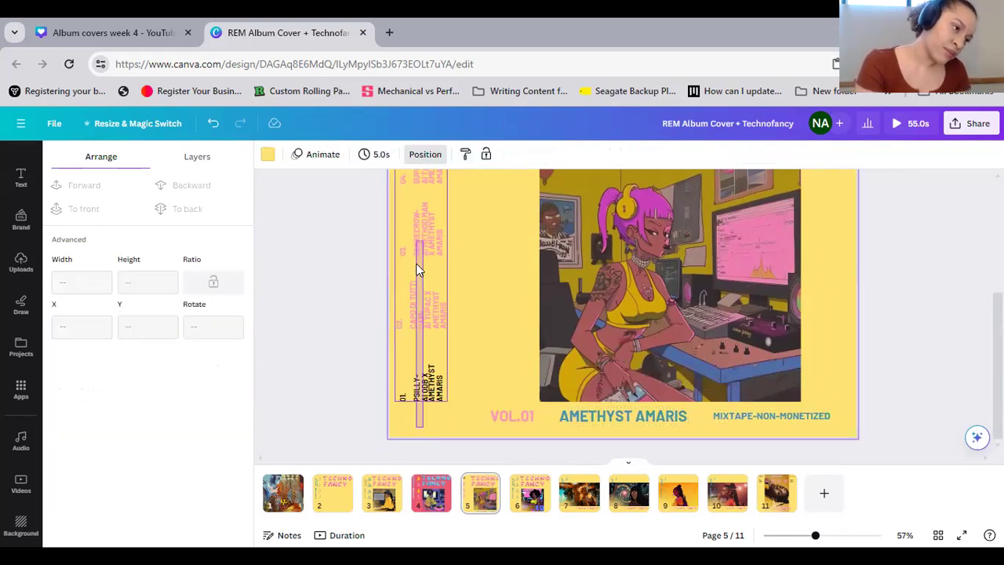
{"action": "scroll", "coordinate": [419, 275], "scroll_direction": "up", "scroll_amount": 3}
{"action": "left_click", "coordinate": [422, 229]}
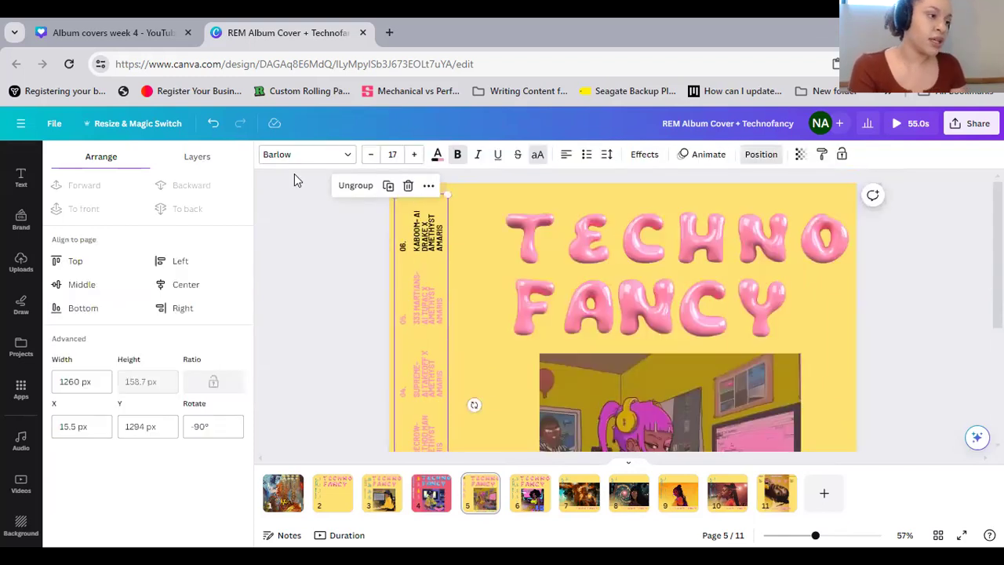
{"action": "left_click", "coordinate": [437, 155]}
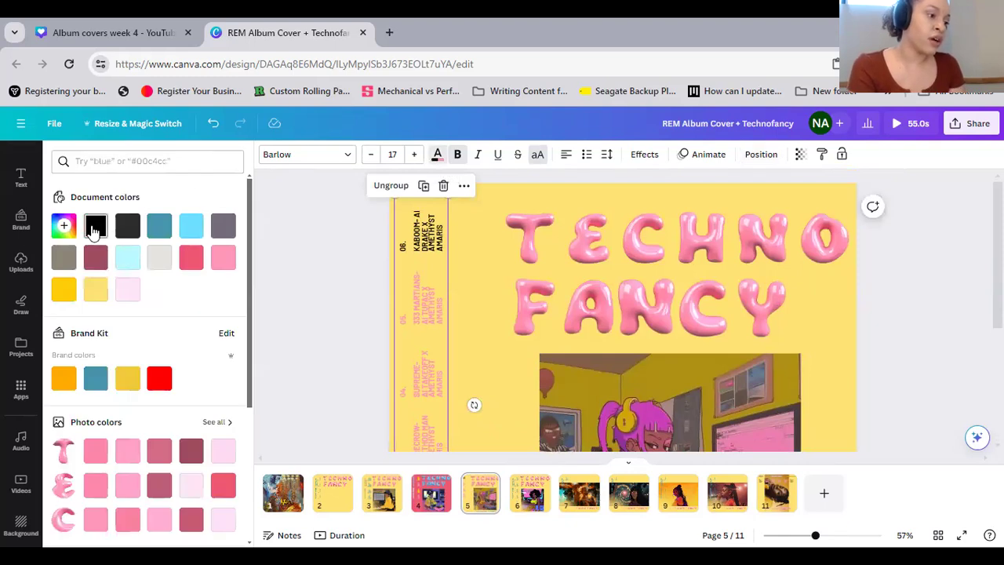
{"action": "left_click", "coordinate": [94, 230]}
{"action": "scroll", "coordinate": [499, 305], "scroll_direction": "down", "scroll_amount": 2}
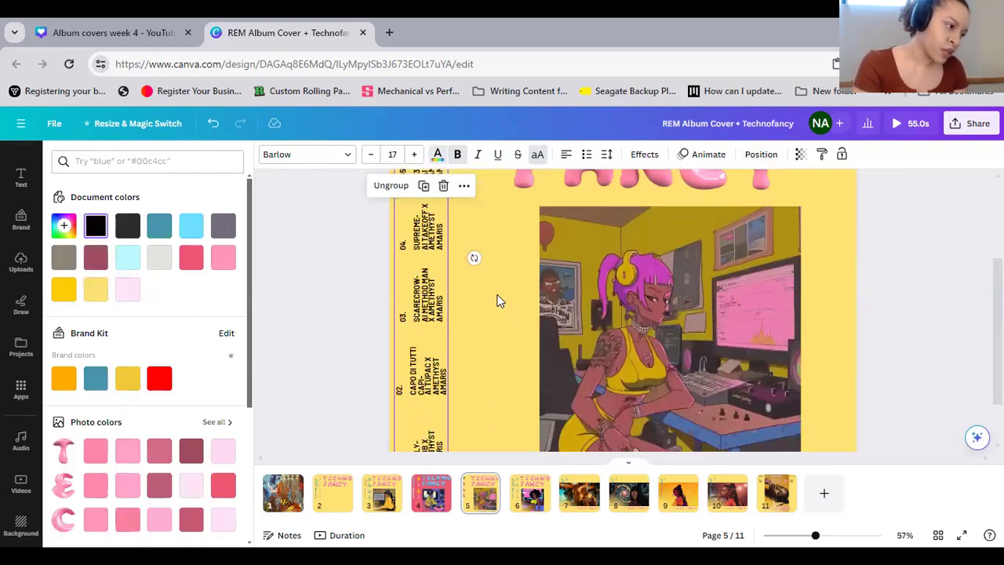
{"action": "left_click", "coordinate": [497, 295]}
Move the page 5 illustration left so that it sits above the "VOL.01" heading's left edge
{"action": "scroll", "coordinate": [497, 295], "scroll_direction": "down", "scroll_amount": 1}
{"action": "mouse_move", "coordinate": [646, 274]}
{"action": "left_mouse_down"}
{"action": "mouse_move", "coordinate": [583, 274]}
{"action": "mouse_move", "coordinate": [633, 260]}
{"action": "left_mouse_up"}
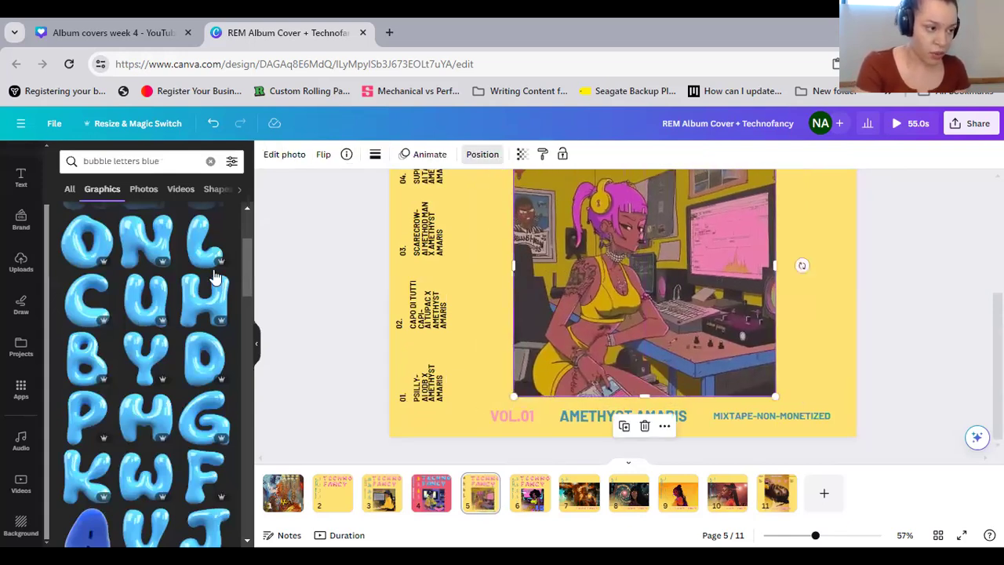
{"action": "left_click", "coordinate": [819, 348]}
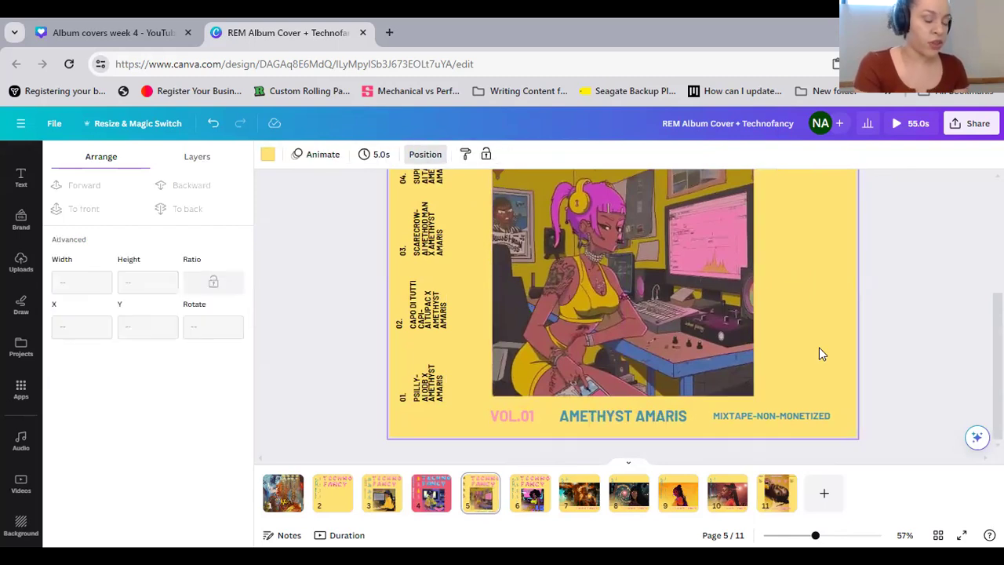
Select all the pink TECHNO FANCY title letters on page 5 and tidy up their spacing
{"action": "scroll", "coordinate": [819, 350], "scroll_direction": "up", "scroll_amount": 2}
{"action": "scroll", "coordinate": [811, 363], "scroll_direction": "up", "scroll_amount": 1}
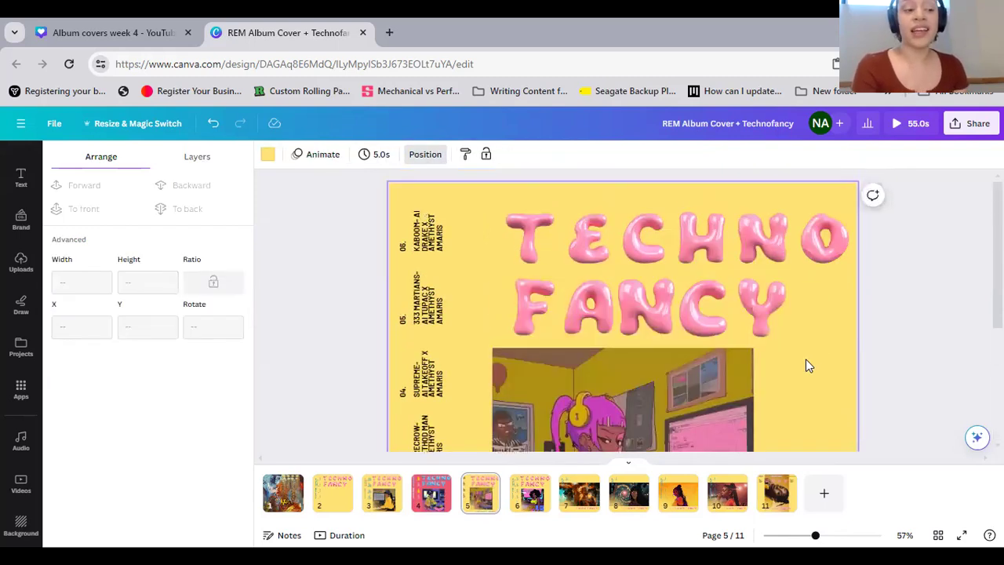
{"action": "left_click_drag", "start_coordinate": [459, 199], "coordinate": [837, 316]}
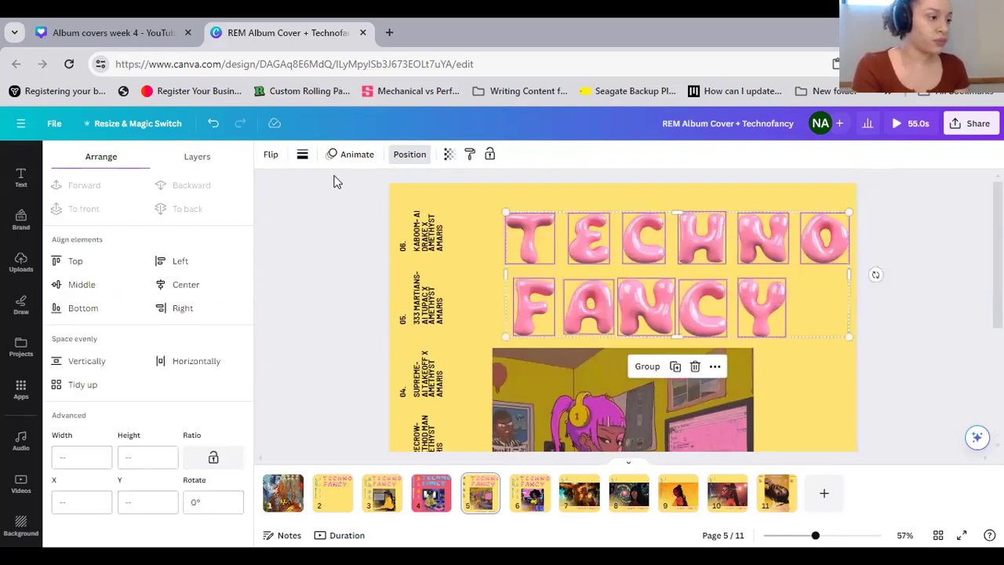
{"action": "left_click", "coordinate": [81, 384]}
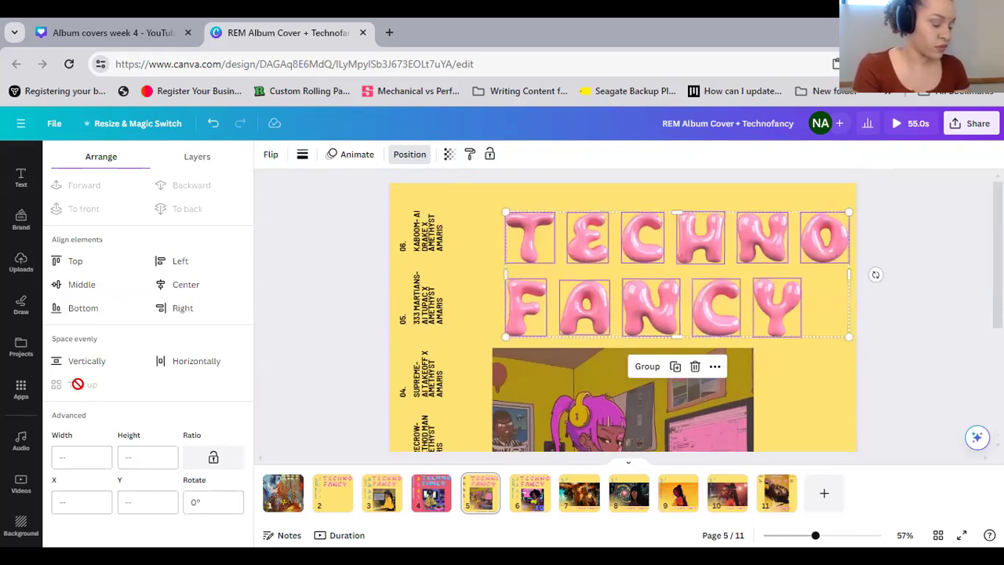
Try spacing the title letters evenly in the vertical direction, undo it, and center the FANCY row beneath TECHNO
{"action": "left_click", "coordinate": [118, 362]}
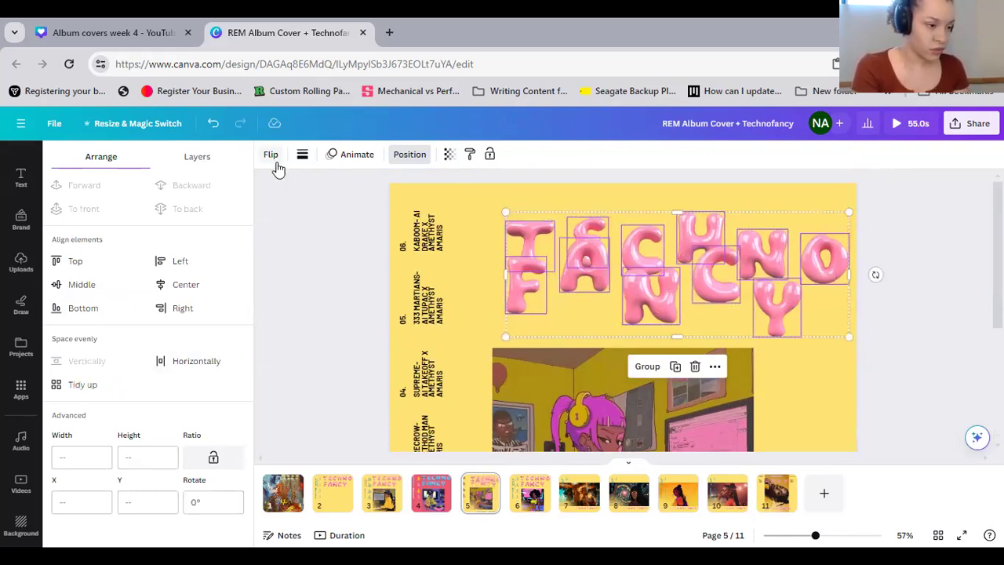
{"action": "left_click", "coordinate": [211, 134]}
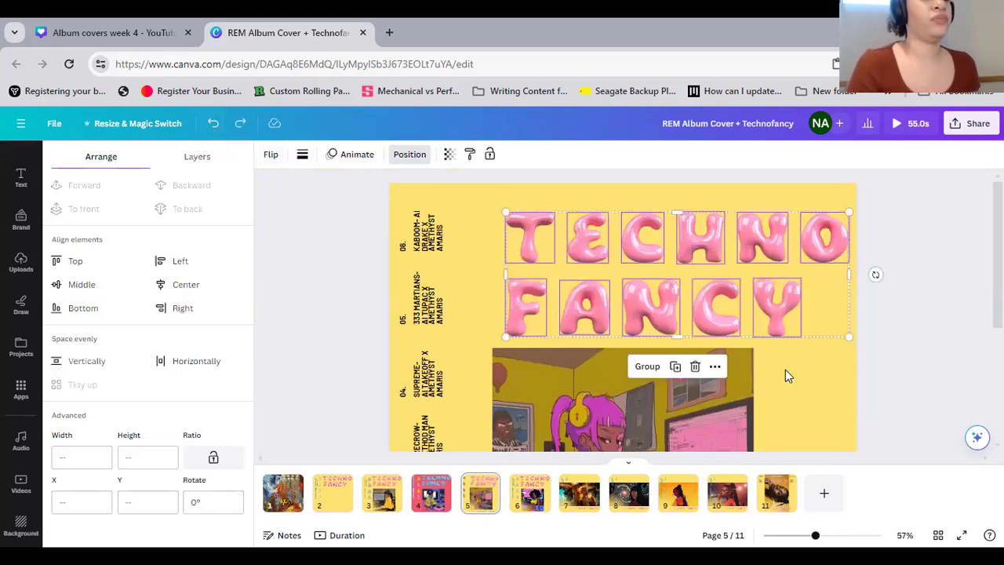
{"action": "left_click_drag", "start_coordinate": [816, 312], "coordinate": [555, 299]}
{"action": "left_click_drag", "start_coordinate": [488, 196], "coordinate": [838, 343]}
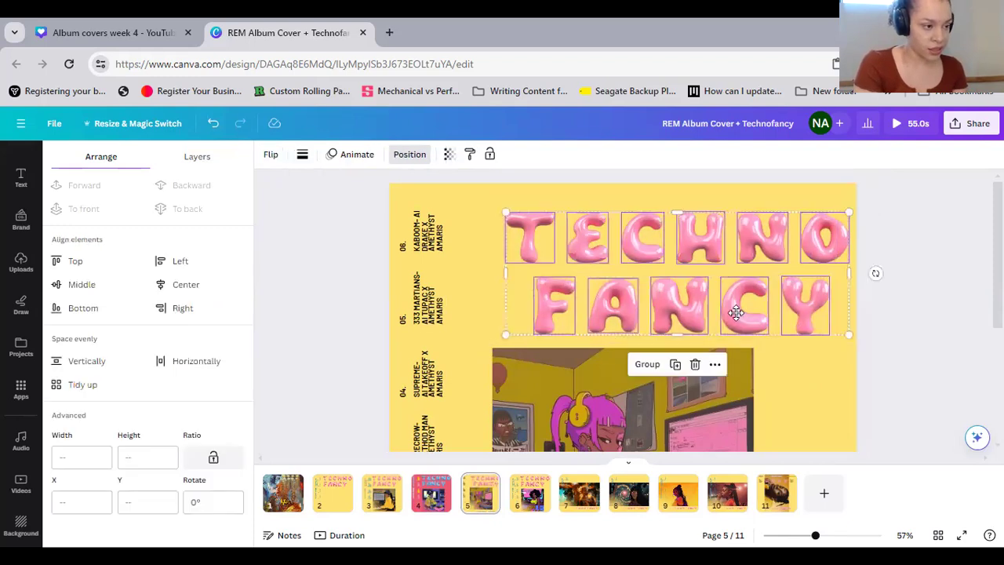
Move the whole title up and to the left, and line up FANCY and the illustration with TECHNO's left edge
{"action": "left_click_drag", "start_coordinate": [761, 304], "coordinate": [729, 293]}
{"action": "key", "text": "Left"}
{"action": "key", "text": "Left"}
{"action": "key", "text": "Left"}
{"action": "key", "text": "Left"}
{"action": "key", "text": "Left"}
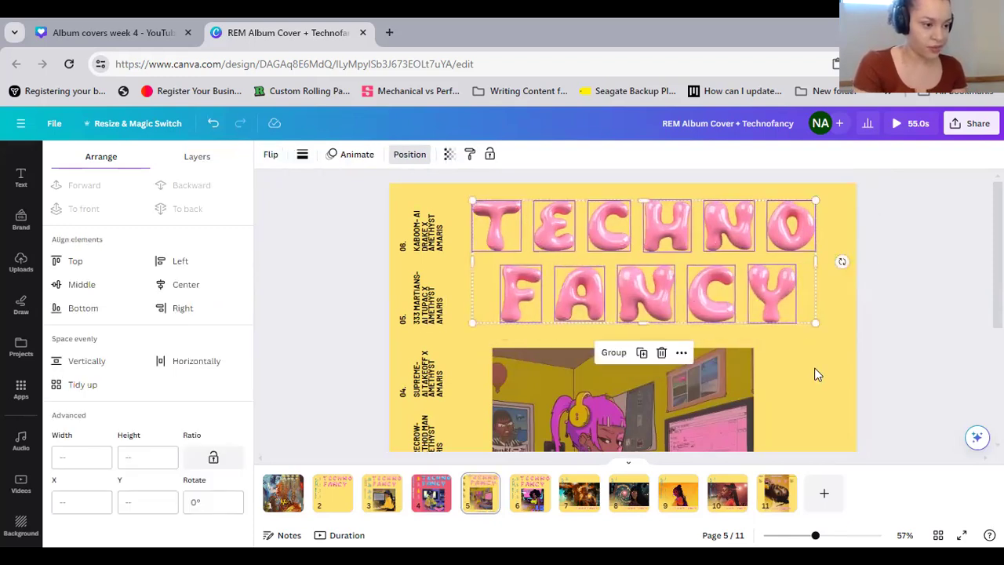
{"action": "left_click", "coordinate": [810, 366]}
{"action": "left_click_drag", "start_coordinate": [473, 183], "coordinate": [834, 408]}
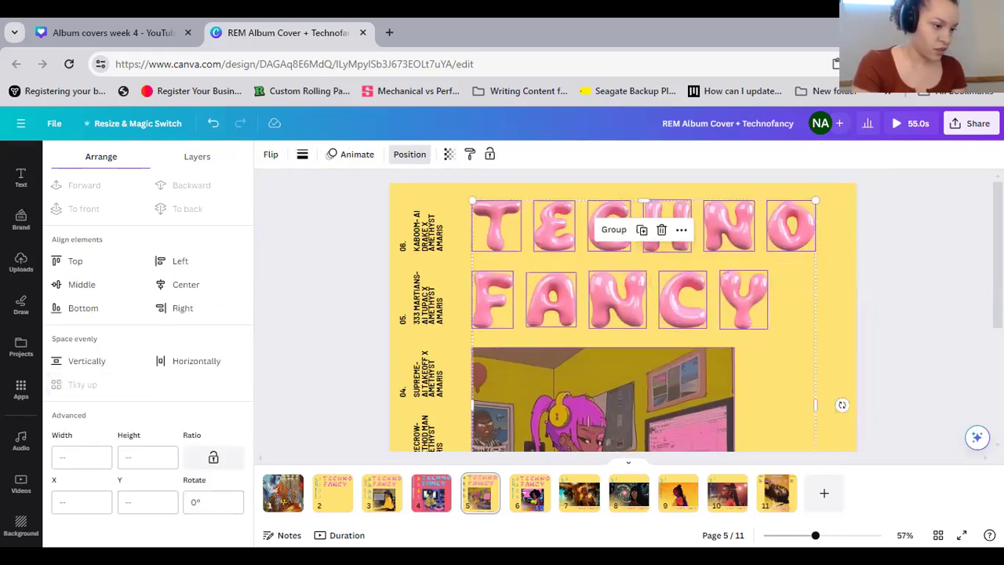
Color the three headings along page 5's lower edge with the pink photo color taken from that page's illustration
{"action": "scroll", "coordinate": [939, 332], "scroll_direction": "down", "scroll_amount": 3}
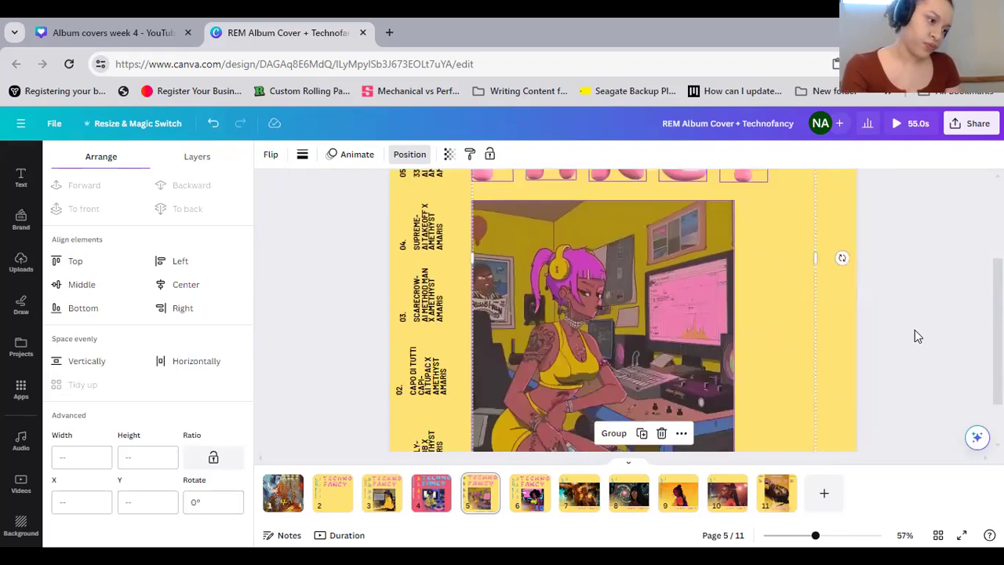
{"action": "scroll", "coordinate": [910, 335], "scroll_direction": "down", "scroll_amount": 2}
{"action": "left_click_drag", "start_coordinate": [844, 415], "coordinate": [485, 383]}
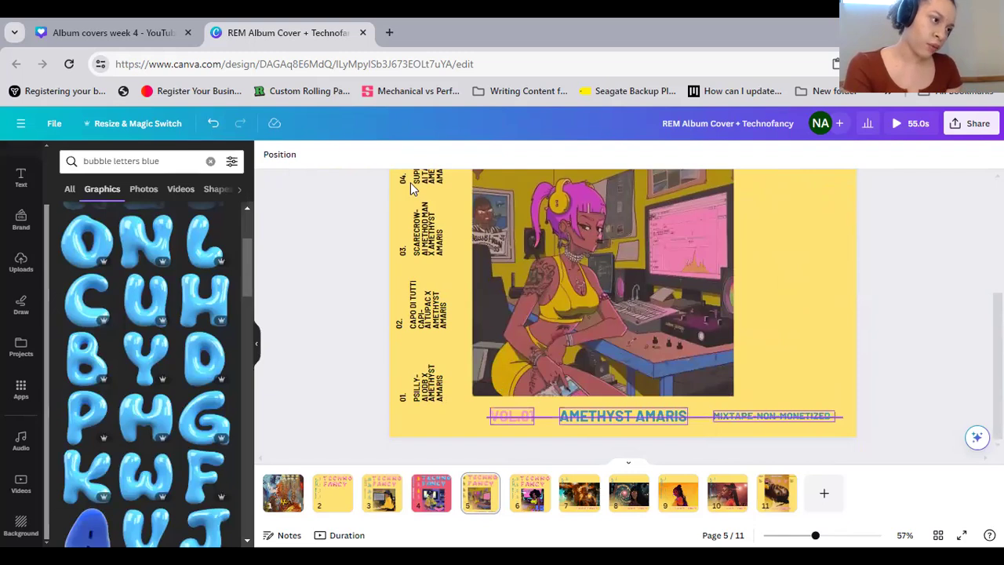
{"action": "left_click", "coordinate": [438, 154]}
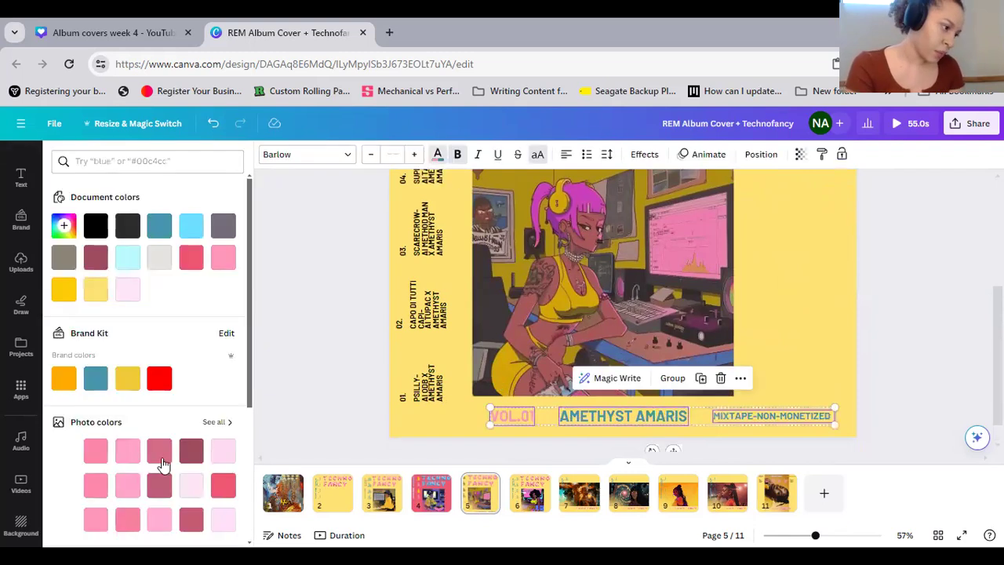
{"action": "scroll", "coordinate": [157, 463], "scroll_direction": "down", "scroll_amount": 3}
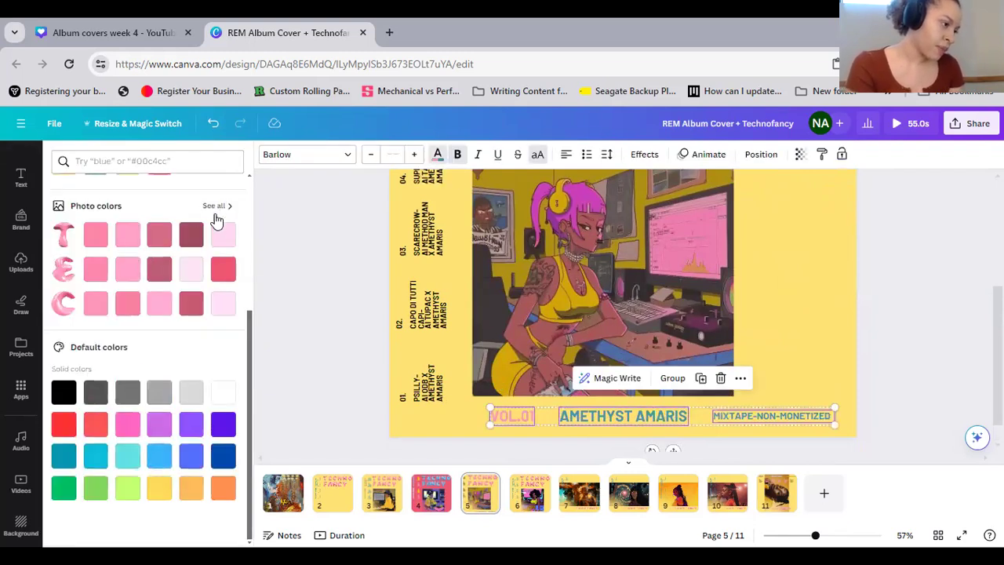
{"action": "left_click", "coordinate": [213, 206]}
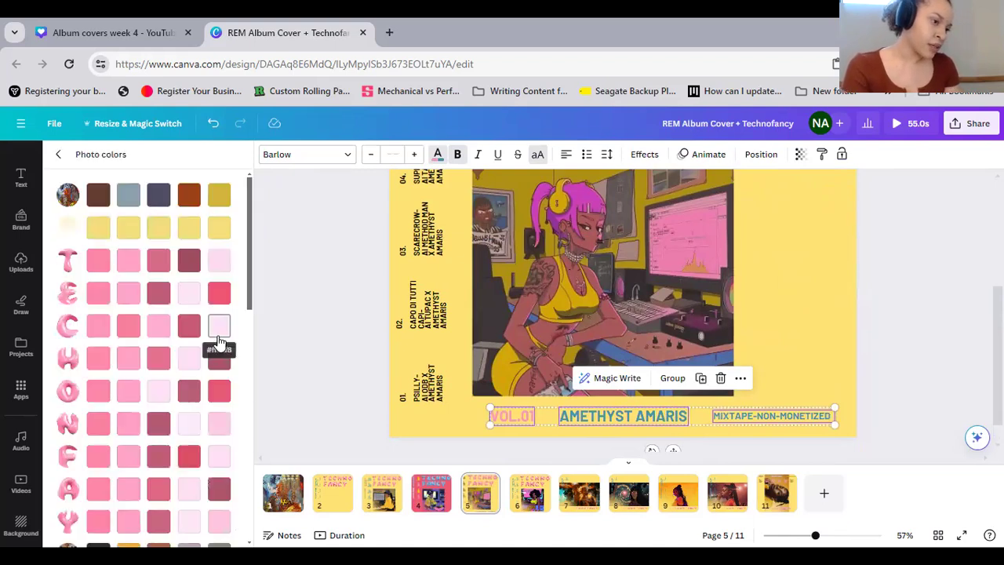
{"action": "scroll", "coordinate": [196, 368], "scroll_direction": "down", "scroll_amount": 1}
{"action": "scroll", "coordinate": [197, 374], "scroll_direction": "down", "scroll_amount": 6}
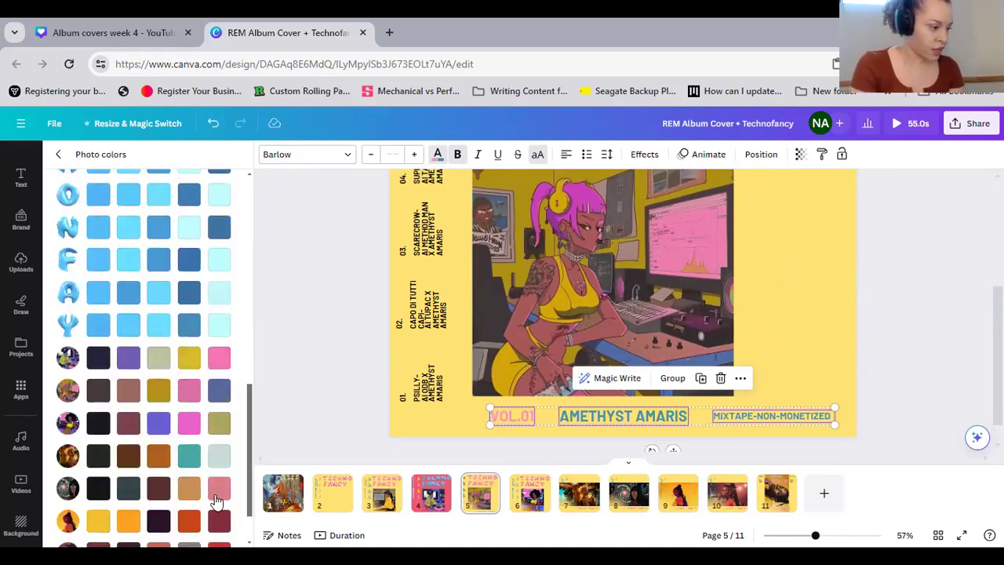
{"action": "scroll", "coordinate": [216, 502], "scroll_direction": "down", "scroll_amount": 1}
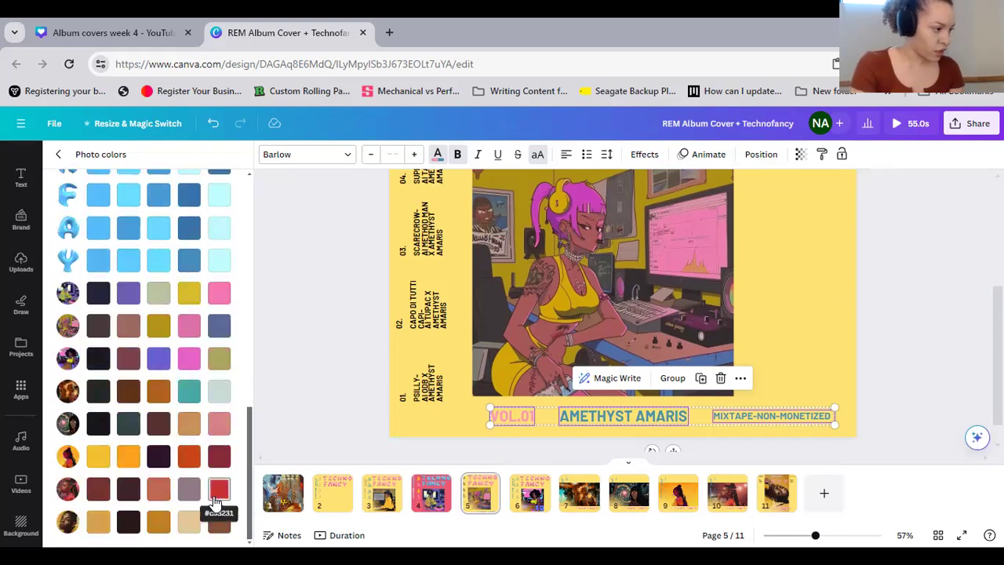
{"action": "scroll", "coordinate": [216, 502], "scroll_direction": "up", "scroll_amount": 5}
{"action": "scroll", "coordinate": [214, 506], "scroll_direction": "up", "scroll_amount": 3}
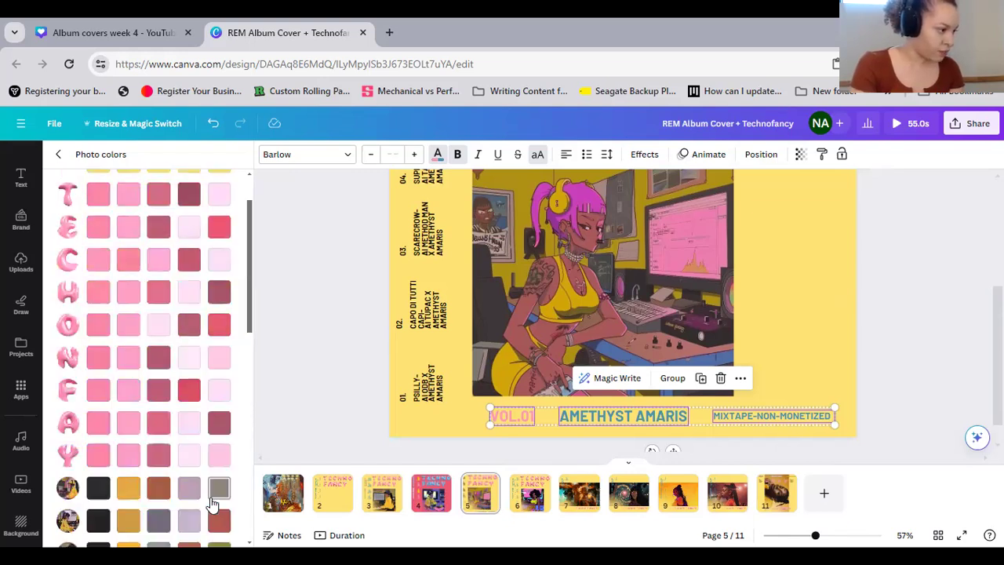
{"action": "scroll", "coordinate": [214, 506], "scroll_direction": "down", "scroll_amount": 10}
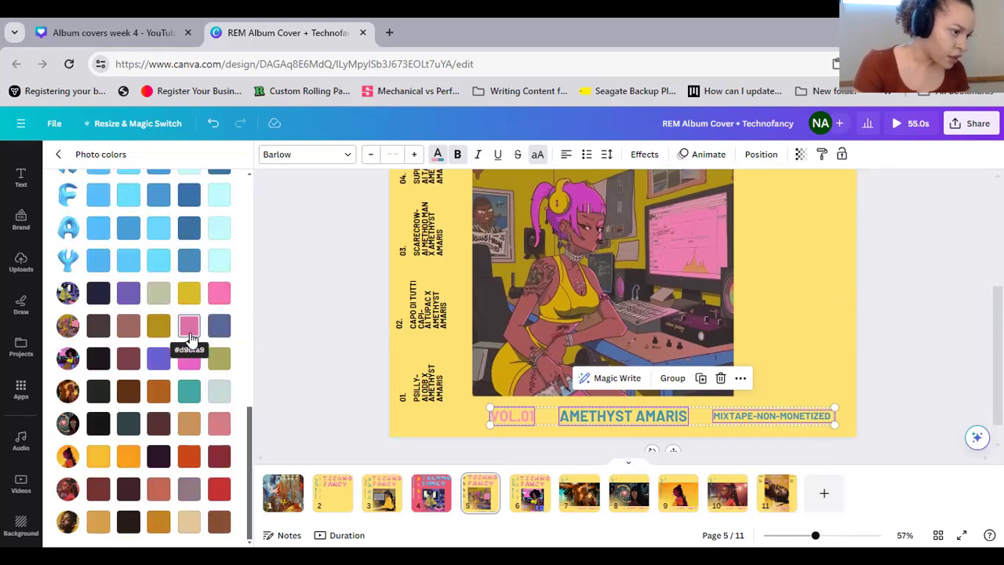
{"action": "left_click", "coordinate": [189, 333]}
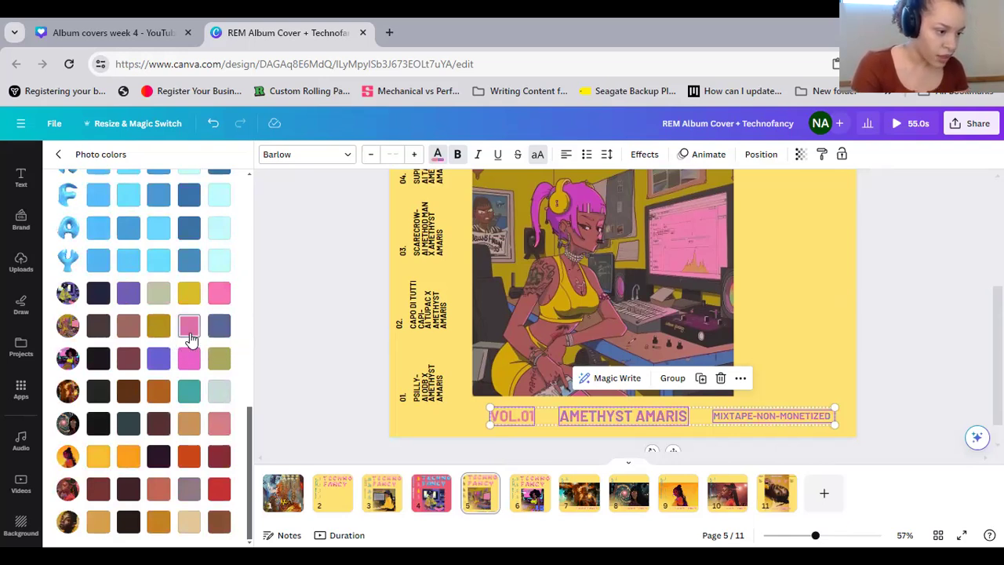
{"action": "left_click", "coordinate": [888, 341]}
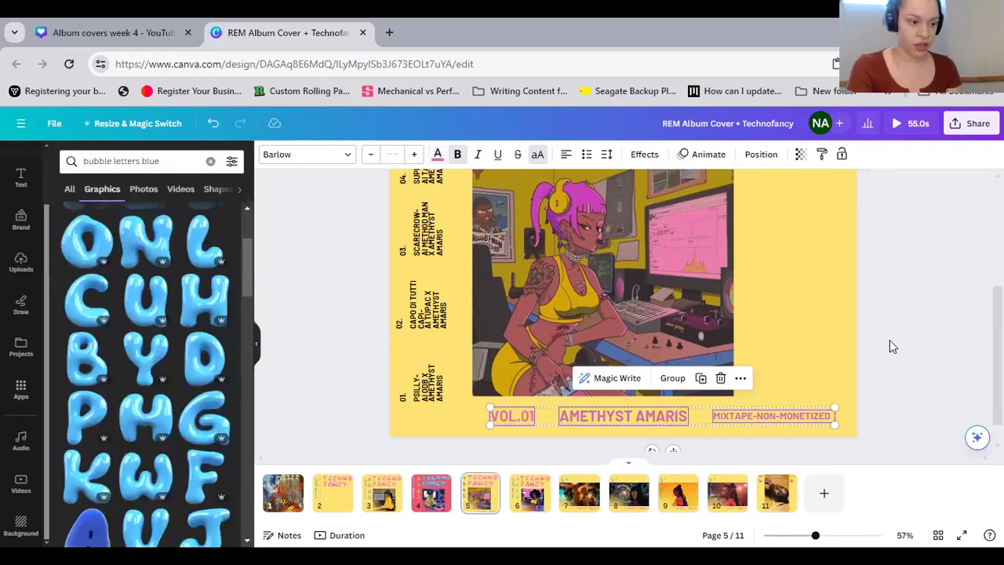
{"action": "left_click", "coordinate": [884, 422]}
Move the grouped track credits on page 5 slightly down and to the right
{"action": "scroll", "coordinate": [882, 425], "scroll_direction": "up", "scroll_amount": 1}
{"action": "scroll", "coordinate": [879, 426], "scroll_direction": "up", "scroll_amount": 2}
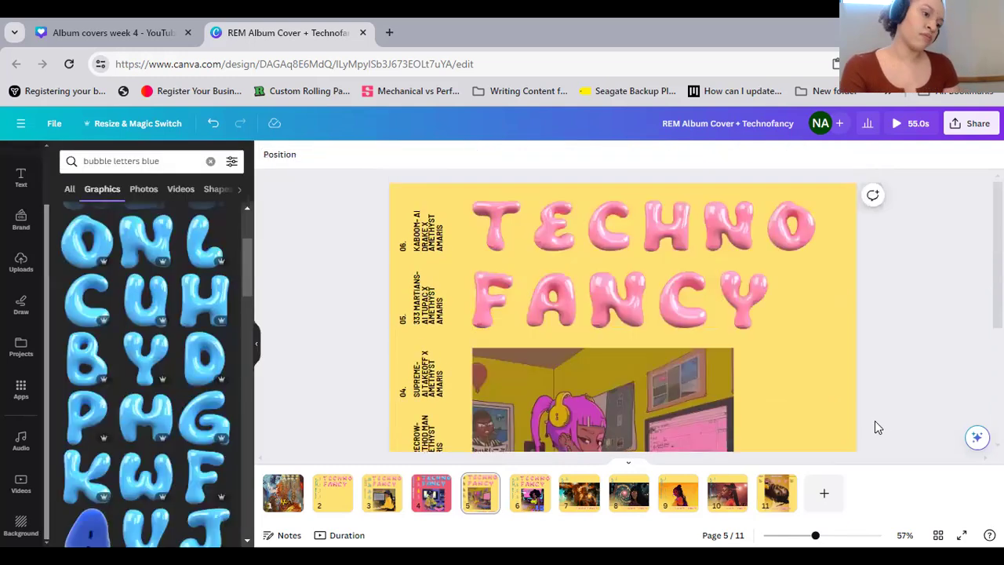
{"action": "scroll", "coordinate": [872, 424], "scroll_direction": "down", "scroll_amount": 4}
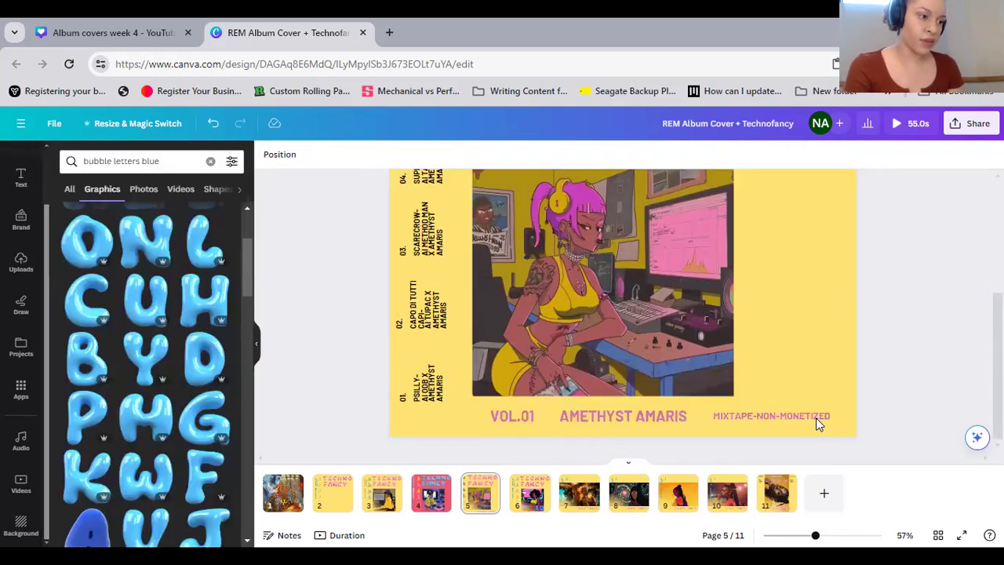
{"action": "left_click", "coordinate": [421, 379]}
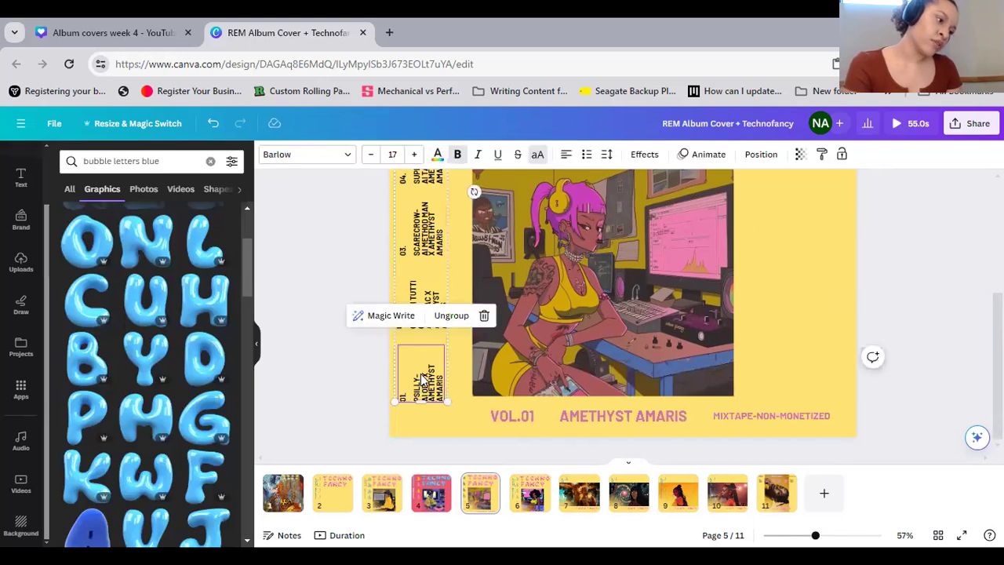
{"action": "left_click", "coordinate": [421, 381]}
{"action": "left_click_drag", "start_coordinate": [421, 382], "coordinate": [422, 385]}
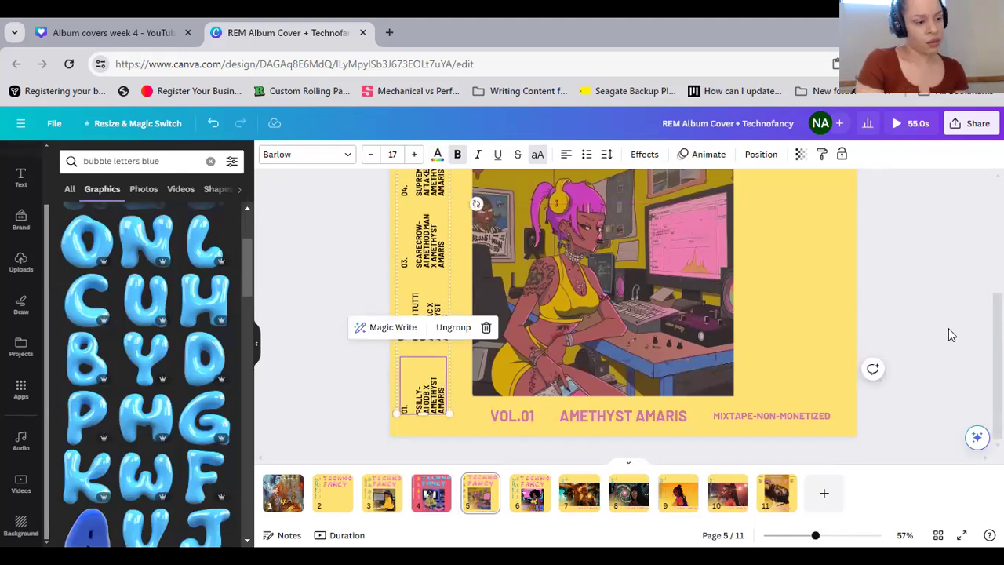
{"action": "left_click", "coordinate": [900, 364]}
{"action": "scroll", "coordinate": [879, 379], "scroll_direction": "up", "scroll_amount": 3}
{"action": "scroll", "coordinate": [726, 259], "scroll_direction": "up", "scroll_amount": 1}
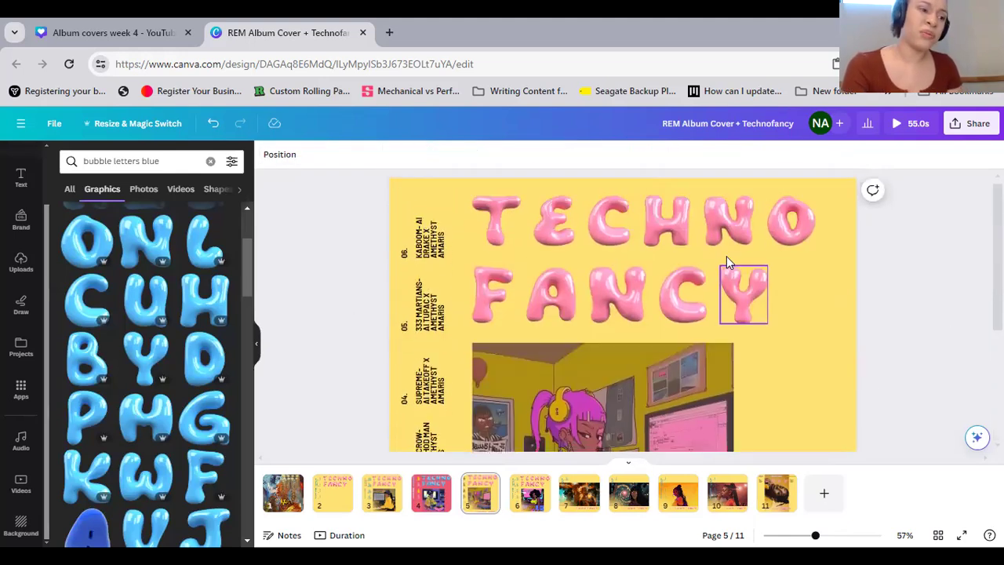
{"action": "scroll", "coordinate": [978, 305], "scroll_direction": "down", "scroll_amount": 3}
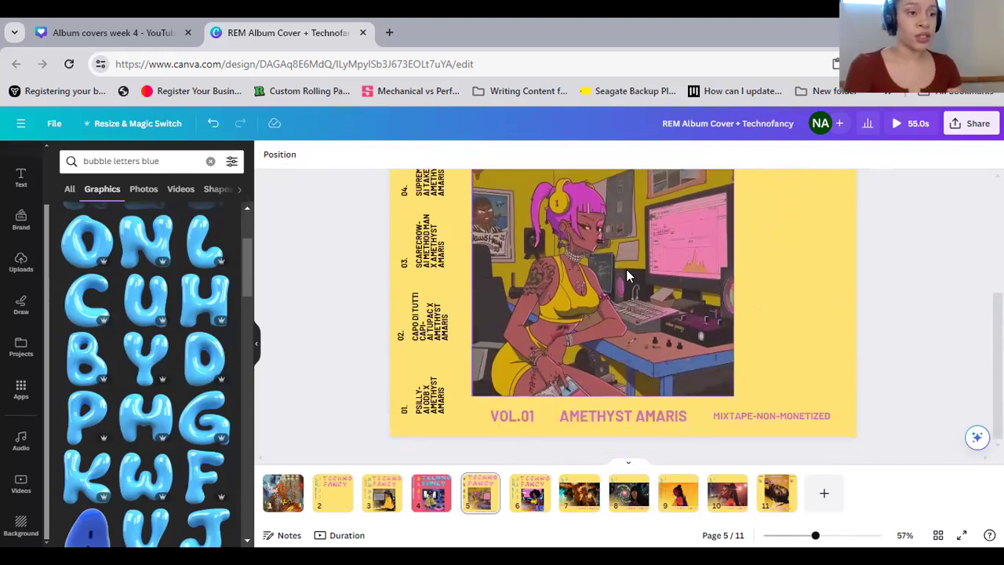
{"action": "left_click", "coordinate": [481, 494]}
{"action": "left_click", "coordinate": [429, 496]}
{"action": "left_click", "coordinate": [481, 494]}
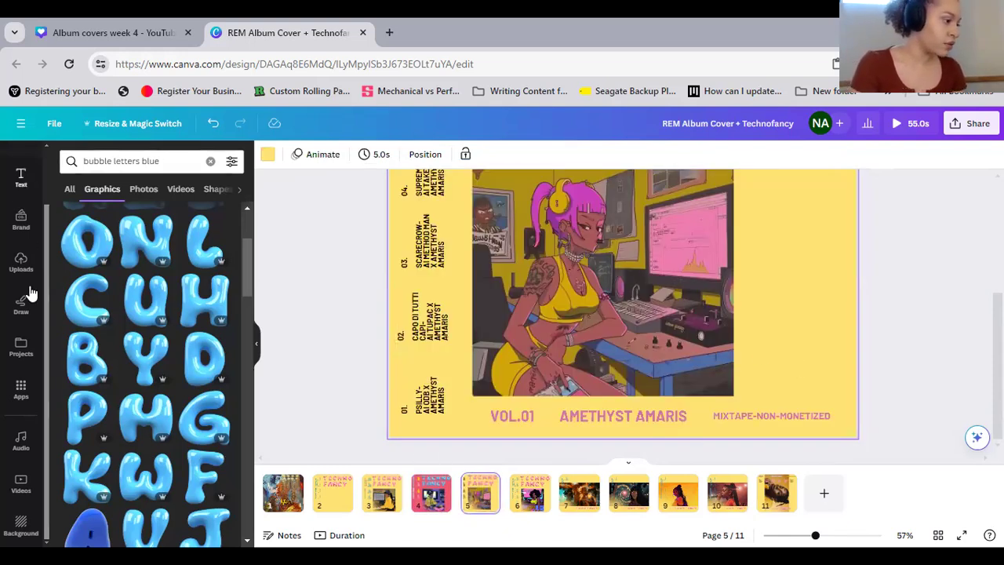
Search the uploaded images for "parental"
{"action": "left_click", "coordinate": [21, 263]}
{"action": "left_click", "coordinate": [152, 160]}
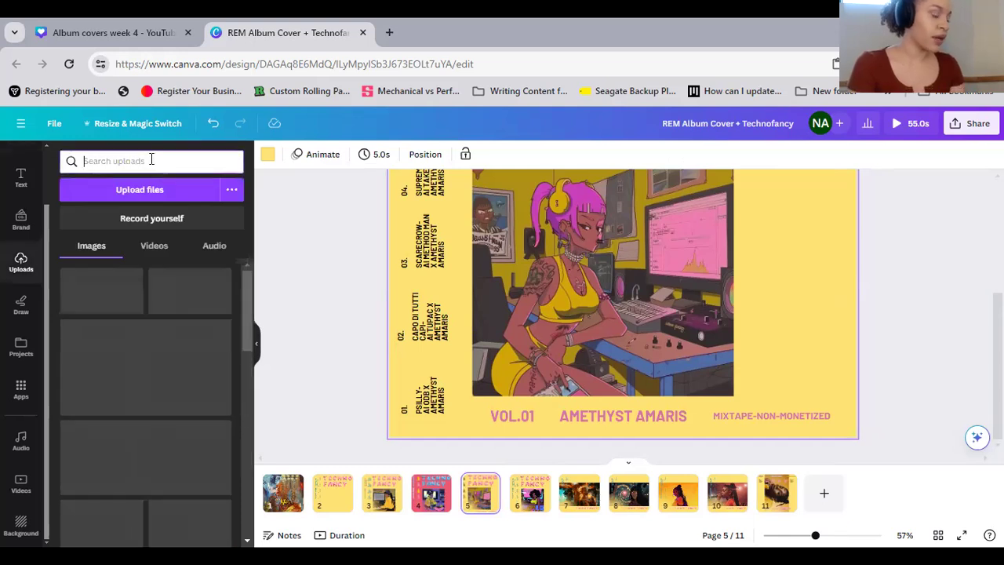
{"action": "type", "text": "rental"}
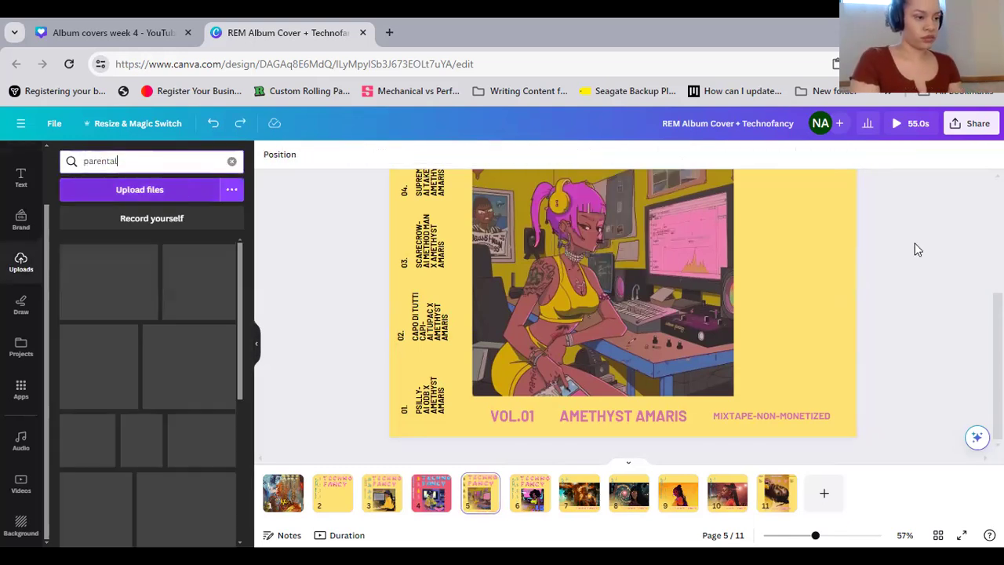
{"action": "scroll", "coordinate": [910, 300], "scroll_direction": "up", "scroll_amount": 5}
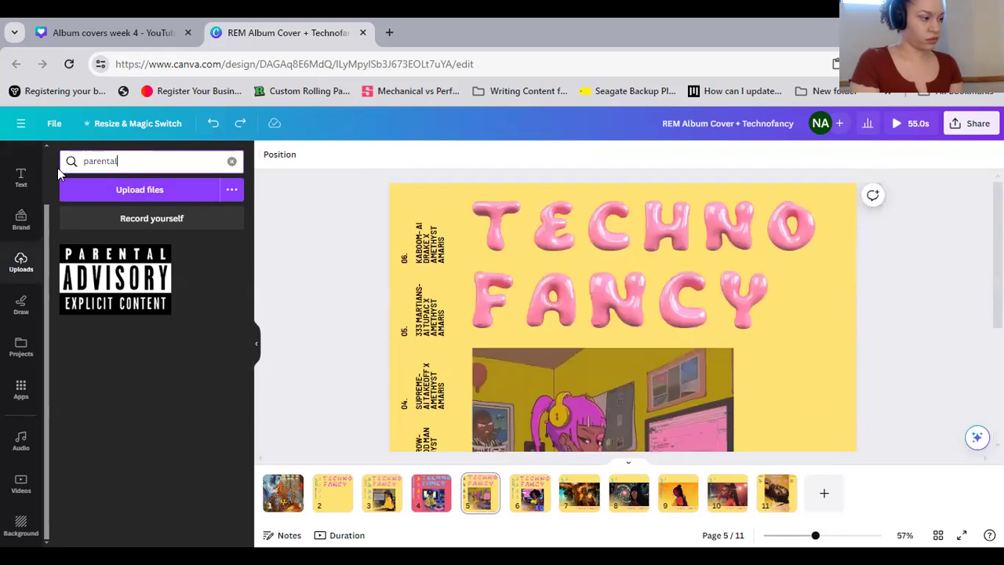
Add the Parental Advisory label to page 5, scaled down beside the illustration's lower right corner above the "MIXTAPE-NON-MONETIZED" heading
{"action": "left_click", "coordinate": [120, 302]}
{"action": "left_click_drag", "start_coordinate": [439, 298], "coordinate": [757, 351]}
{"action": "scroll", "coordinate": [719, 368], "scroll_direction": "down", "scroll_amount": 2}
{"action": "scroll", "coordinate": [773, 371], "scroll_direction": "down", "scroll_amount": 1}
{"action": "left_click_drag", "start_coordinate": [692, 308], "coordinate": [741, 336]}
{"action": "left_click", "coordinate": [964, 330]}
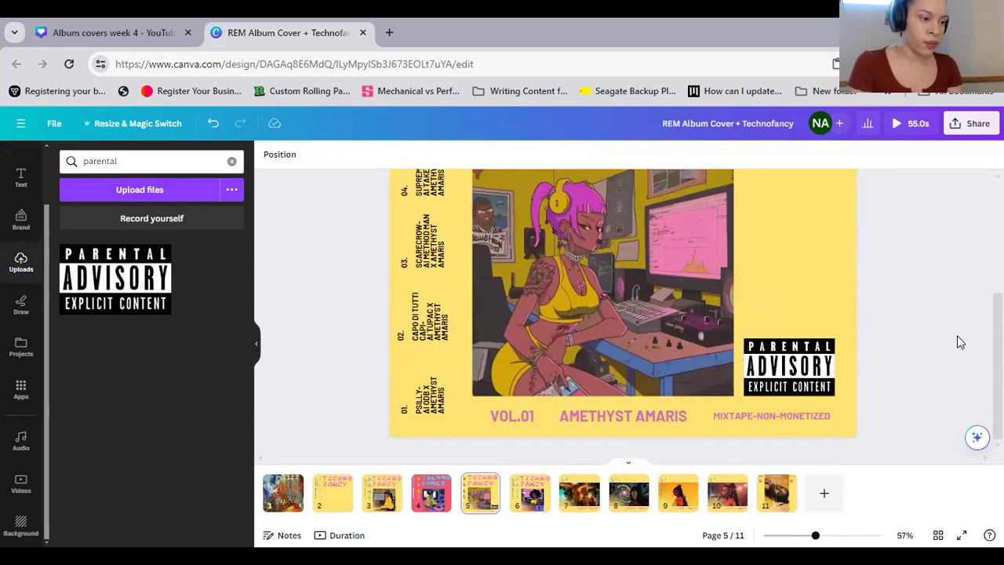
Shrink the Parental Advisory label to about 202 × 128 and move the illustration right to the "VOL.01" heading's left edge
{"action": "scroll", "coordinate": [945, 359], "scroll_direction": "up", "scroll_amount": 1}
{"action": "scroll", "coordinate": [934, 363], "scroll_direction": "up", "scroll_amount": 3}
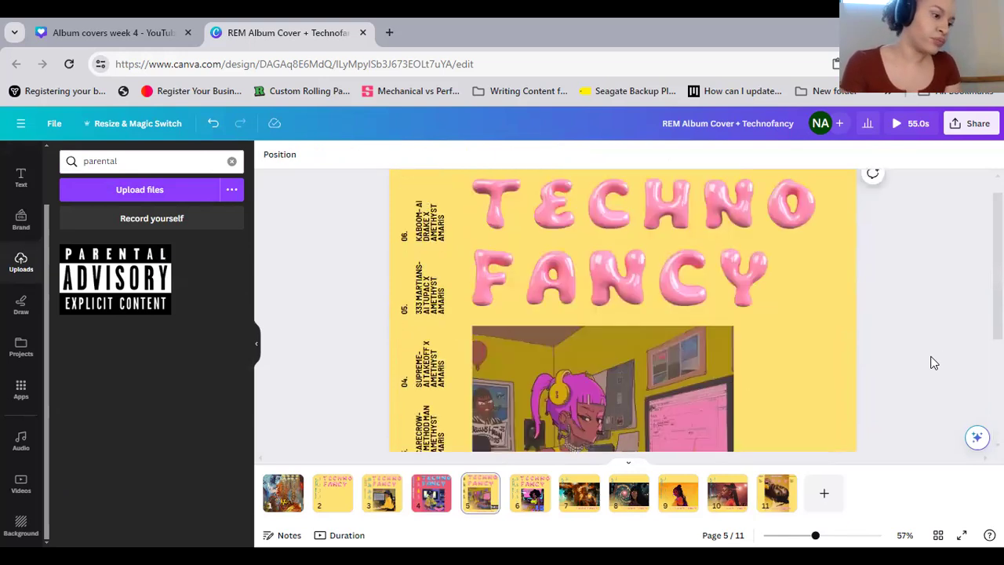
{"action": "scroll", "coordinate": [566, 225], "scroll_direction": "down", "scroll_amount": 4}
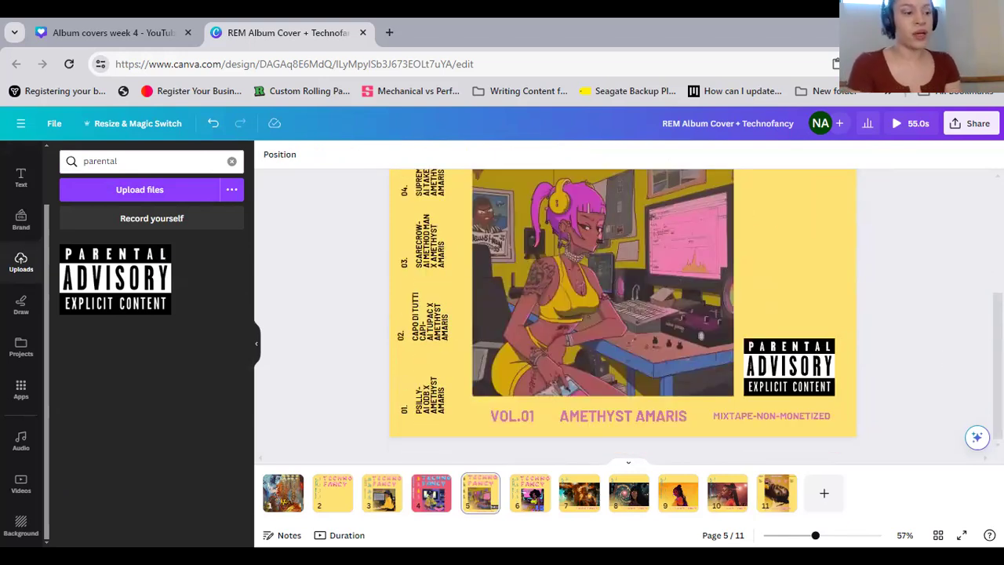
{"action": "left_click", "coordinate": [794, 368]}
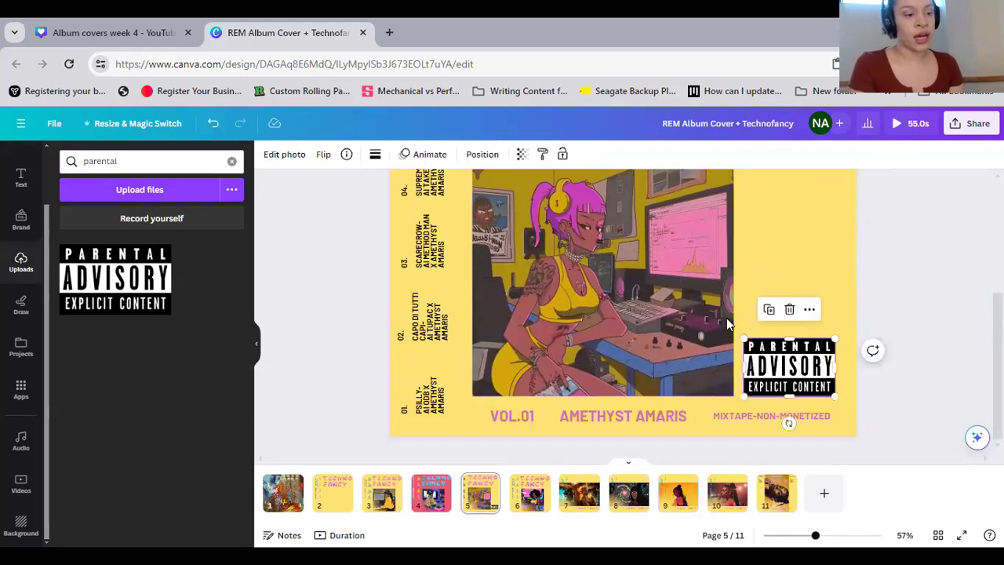
{"action": "left_click_drag", "start_coordinate": [771, 351], "coordinate": [768, 353]}
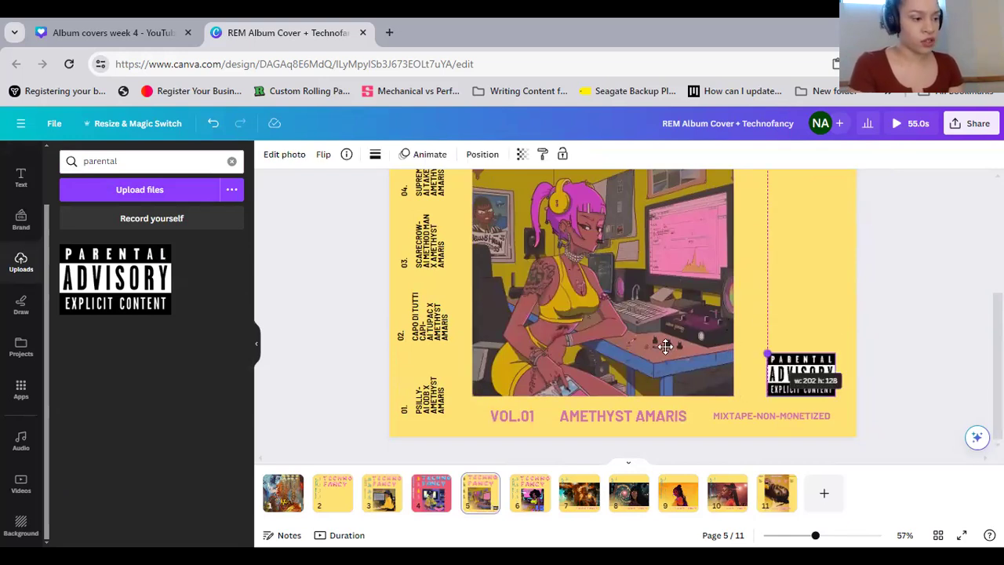
{"action": "left_click_drag", "start_coordinate": [663, 345], "coordinate": [677, 346]}
Rearrange the pink title letters on page 5 so that FANCY follows TECHNO in a single row
{"action": "scroll", "coordinate": [457, 238], "scroll_direction": "up", "scroll_amount": 3}
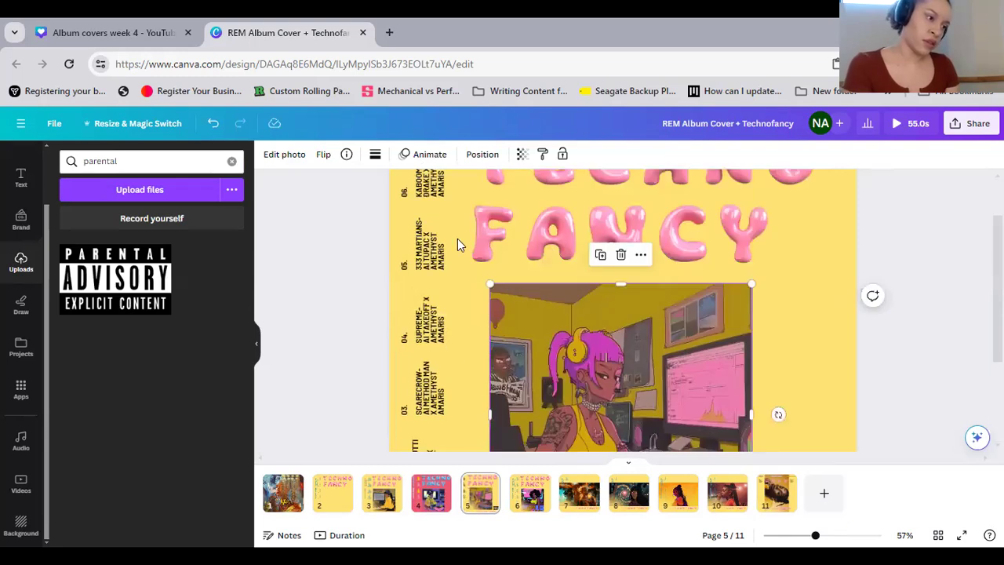
{"action": "scroll", "coordinate": [547, 209], "scroll_direction": "up", "scroll_amount": 2}
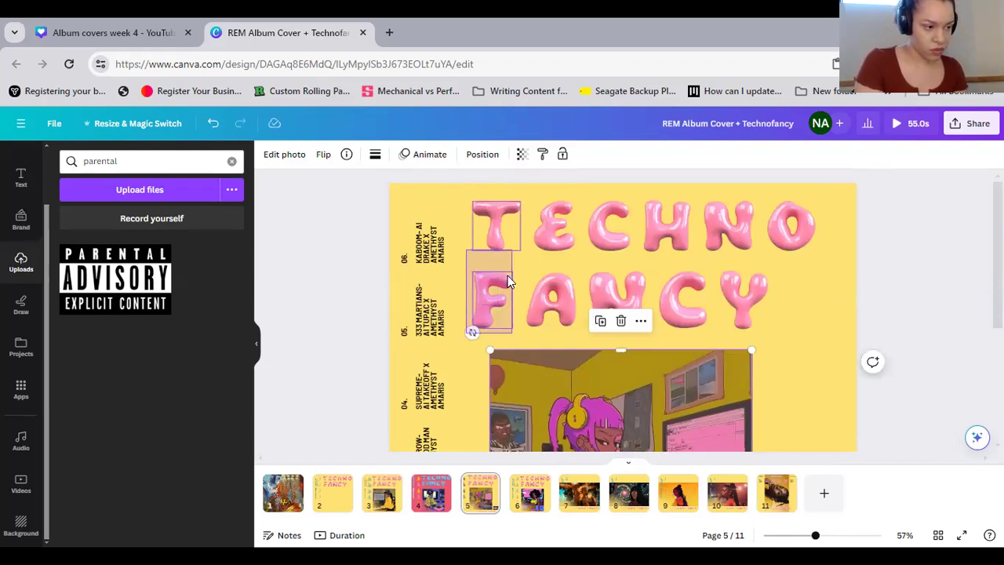
{"action": "left_click_drag", "start_coordinate": [466, 251], "coordinate": [643, 233]}
{"action": "left_click_drag", "start_coordinate": [454, 269], "coordinate": [767, 348]}
{"action": "left_click_drag", "start_coordinate": [618, 313], "coordinate": [792, 229]}
{"action": "left_click_drag", "start_coordinate": [951, 195], "coordinate": [787, 259]}
{"action": "left_click", "coordinate": [765, 296]}
Scale the single-row TECHNOFANCY title on page 5 to about 1,139 × 96 and move it up near the page's upper edge
{"action": "left_click_drag", "start_coordinate": [477, 208], "coordinate": [833, 310]}
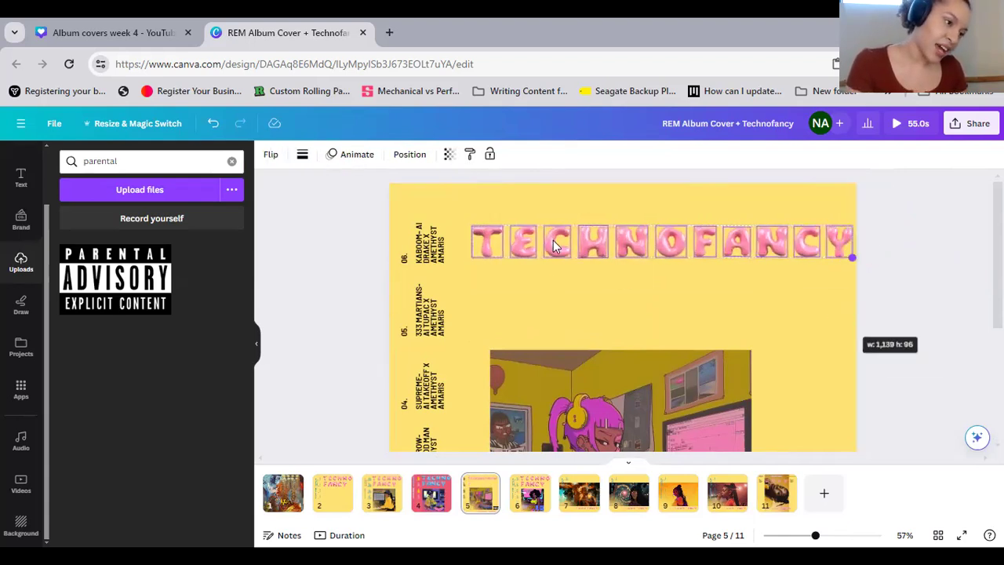
{"action": "left_click", "coordinate": [553, 240]}
{"action": "mouse_move", "coordinate": [553, 227]}
{"action": "left_mouse_down"}
{"action": "mouse_move", "coordinate": [551, 195]}
{"action": "mouse_move", "coordinate": [553, 211]}
{"action": "left_mouse_up"}
Duplicate the TECHNOFANCY letter row twice and stack both copies beneath the original, above the illustration
{"action": "right_click", "coordinate": [553, 212]}
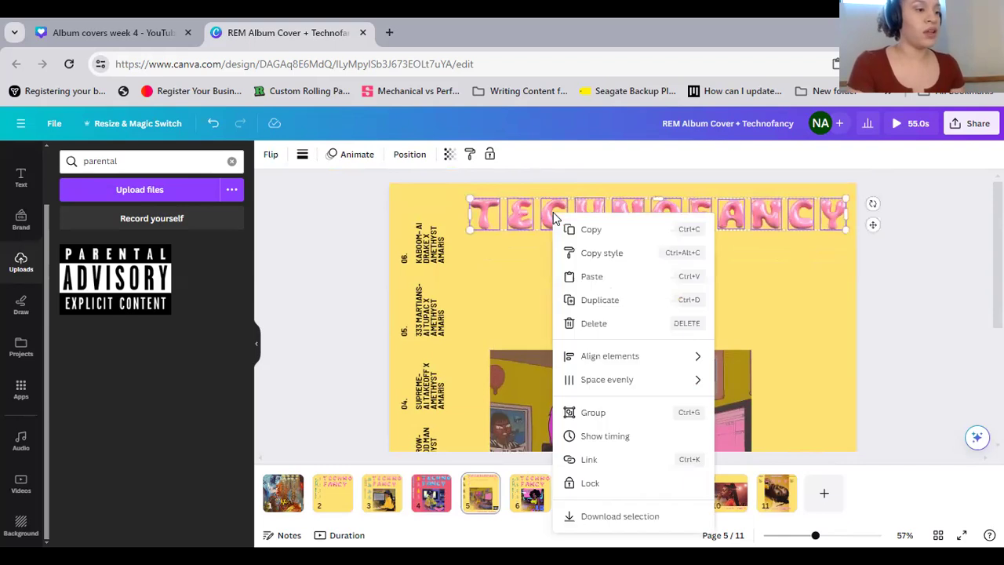
{"action": "left_click", "coordinate": [609, 238]}
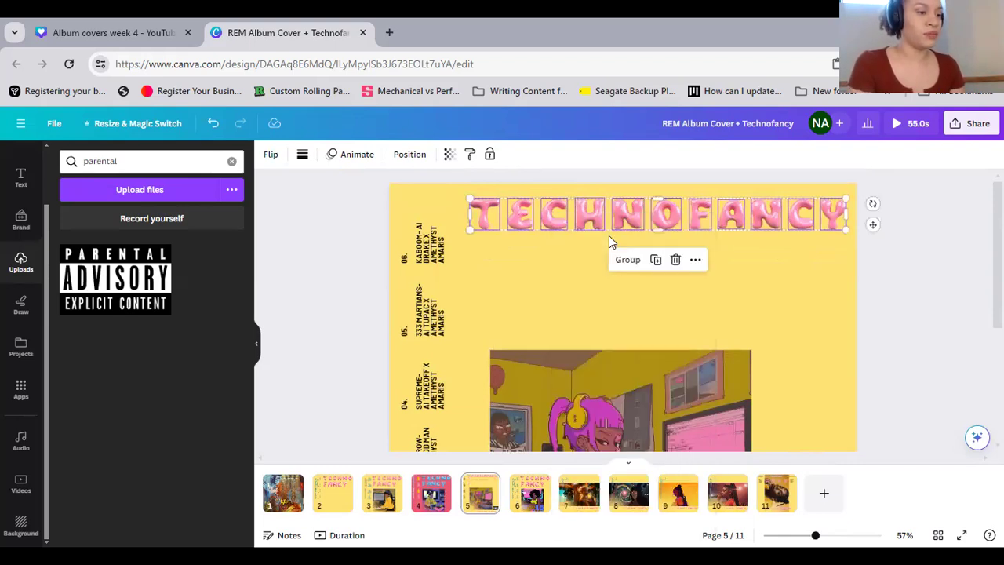
{"action": "left_click", "coordinate": [658, 268]}
{"action": "left_click_drag", "start_coordinate": [666, 217], "coordinate": [667, 251]}
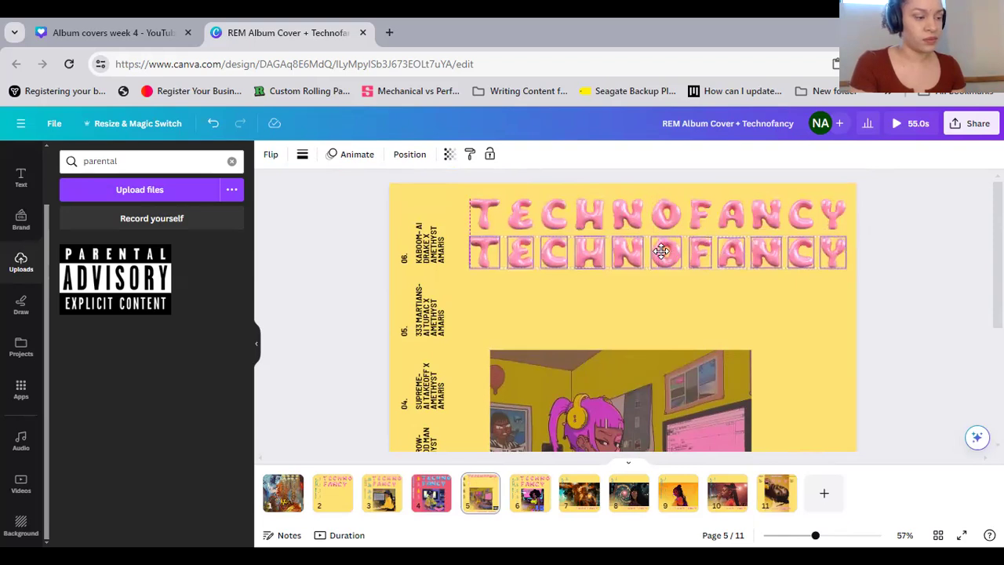
{"action": "right_click", "coordinate": [598, 301]}
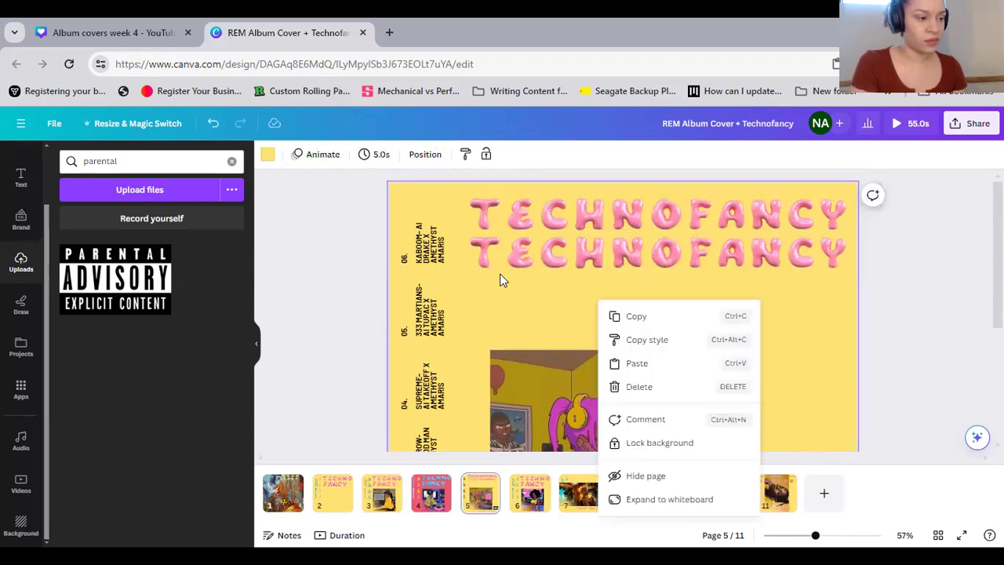
{"action": "left_click", "coordinate": [503, 280]}
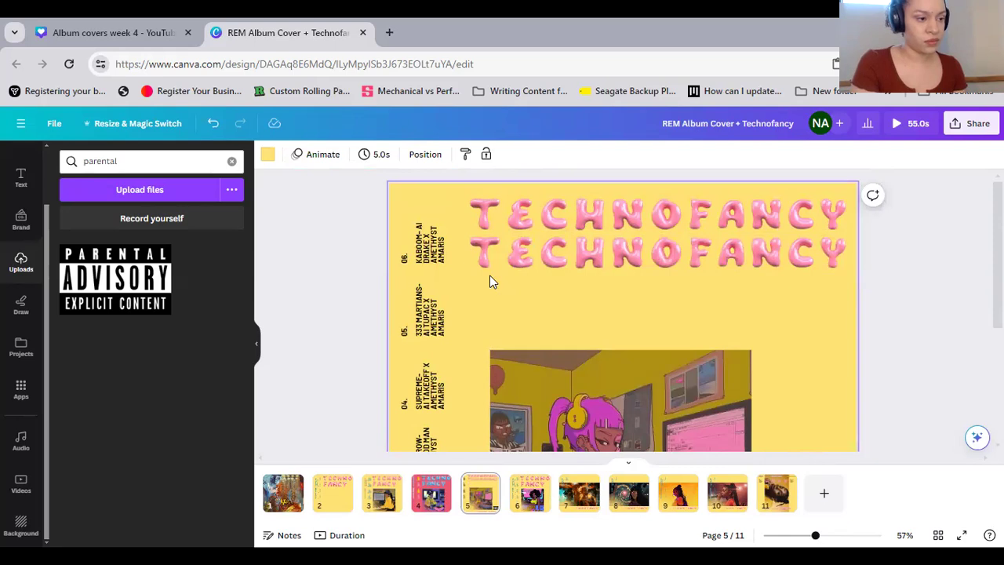
{"action": "left_click", "coordinate": [483, 253]}
{"action": "left_click", "coordinate": [656, 208]}
{"action": "left_click_drag", "start_coordinate": [640, 268], "coordinate": [640, 311]}
{"action": "left_click", "coordinate": [789, 354]}
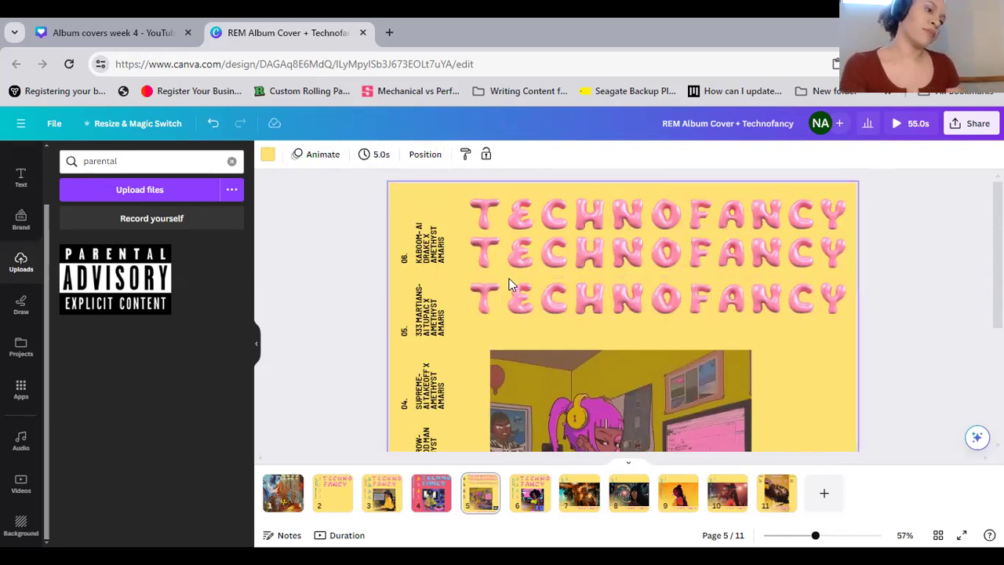
Copy the grouped vertical track credits from page 5
{"action": "scroll", "coordinate": [508, 278], "scroll_direction": "down", "scroll_amount": 3}
{"action": "scroll", "coordinate": [508, 278], "scroll_direction": "down", "scroll_amount": 3}
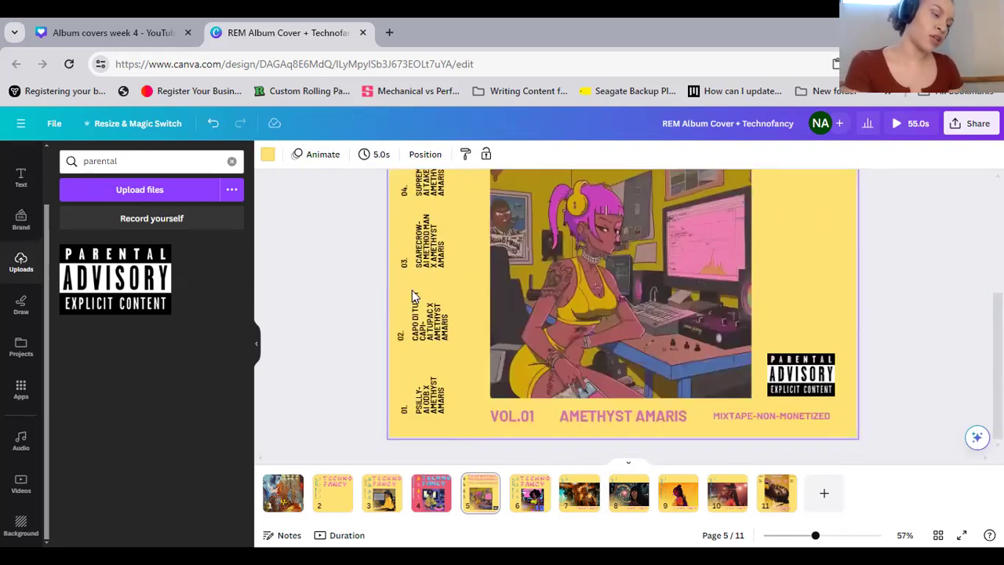
{"action": "scroll", "coordinate": [423, 262], "scroll_direction": "up", "scroll_amount": 1}
{"action": "scroll", "coordinate": [428, 243], "scroll_direction": "up", "scroll_amount": 3}
{"action": "left_click", "coordinate": [416, 265]}
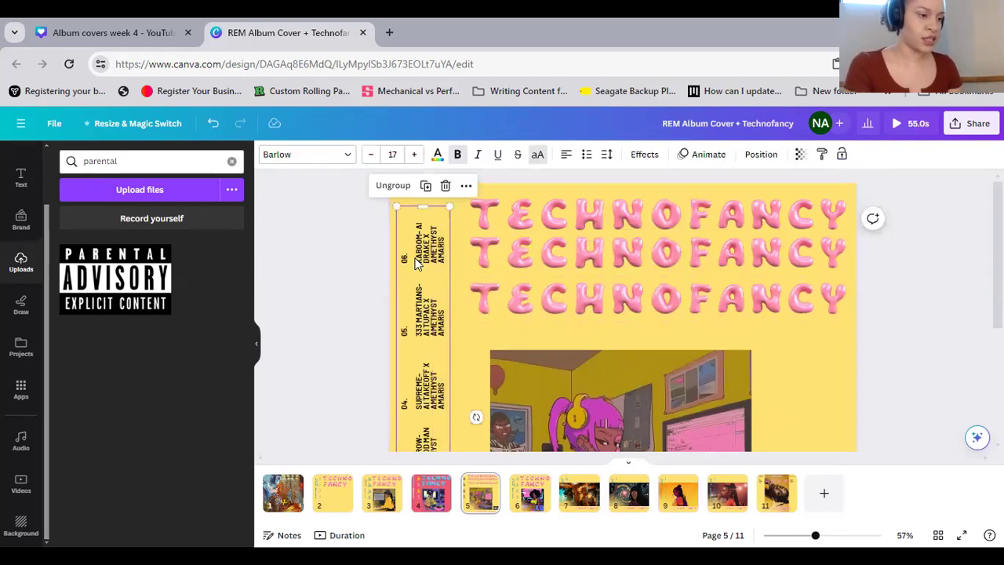
{"action": "right_click", "coordinate": [417, 265]}
{"action": "left_click", "coordinate": [489, 225]}
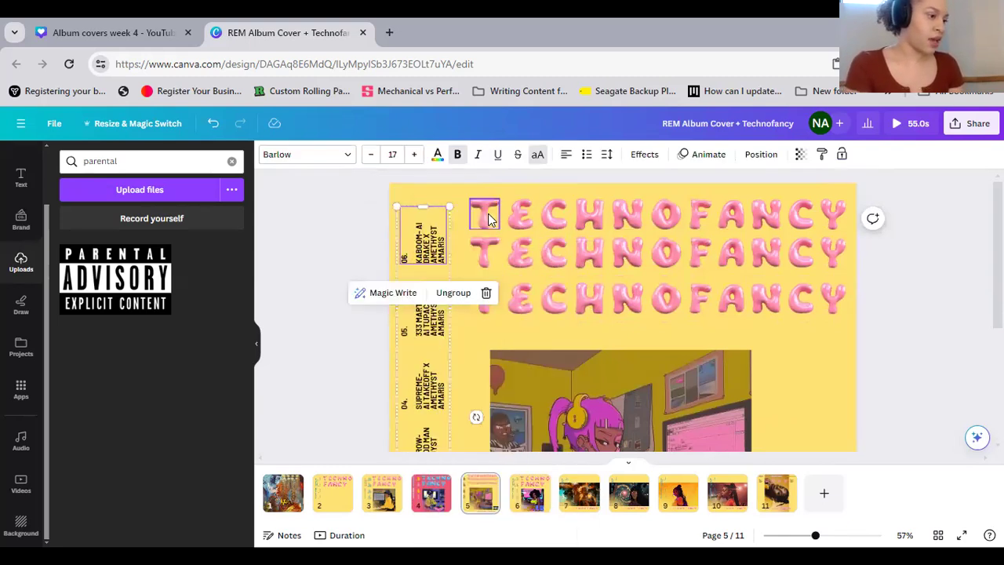
{"action": "left_click", "coordinate": [867, 493]}
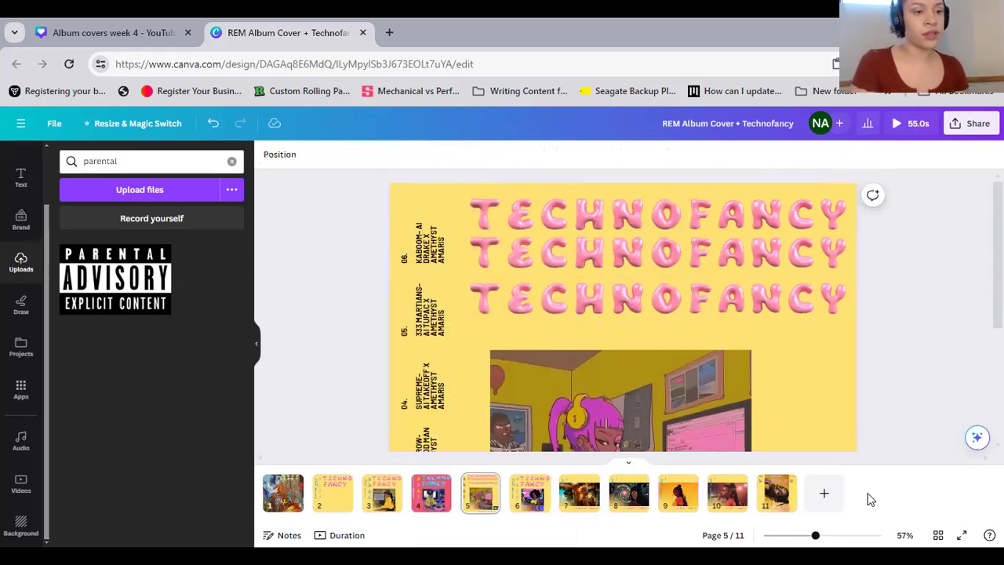
Present the design full screen, look through the covers and return to editing on page 3
{"action": "left_click", "coordinate": [971, 123]}
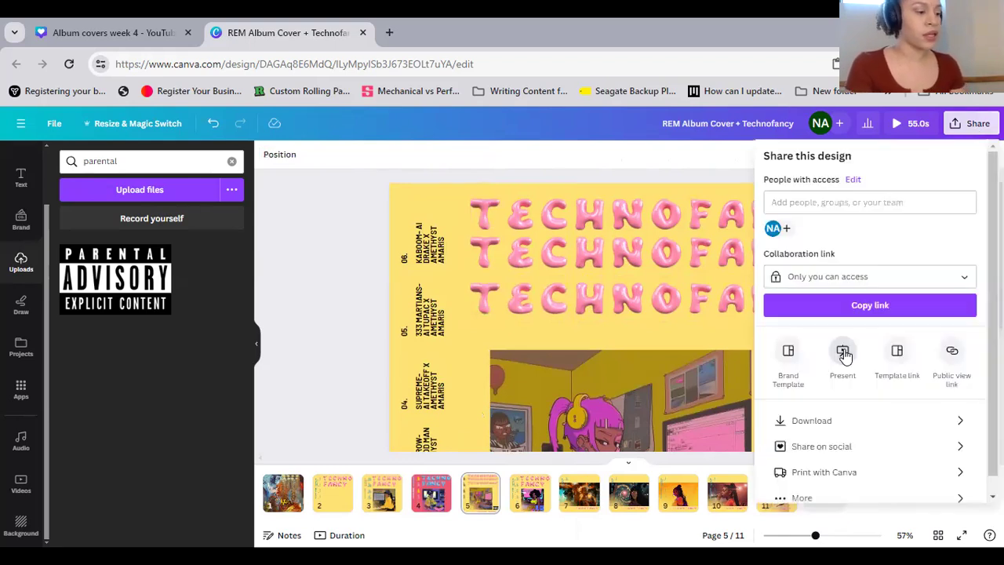
{"action": "left_click", "coordinate": [843, 353]}
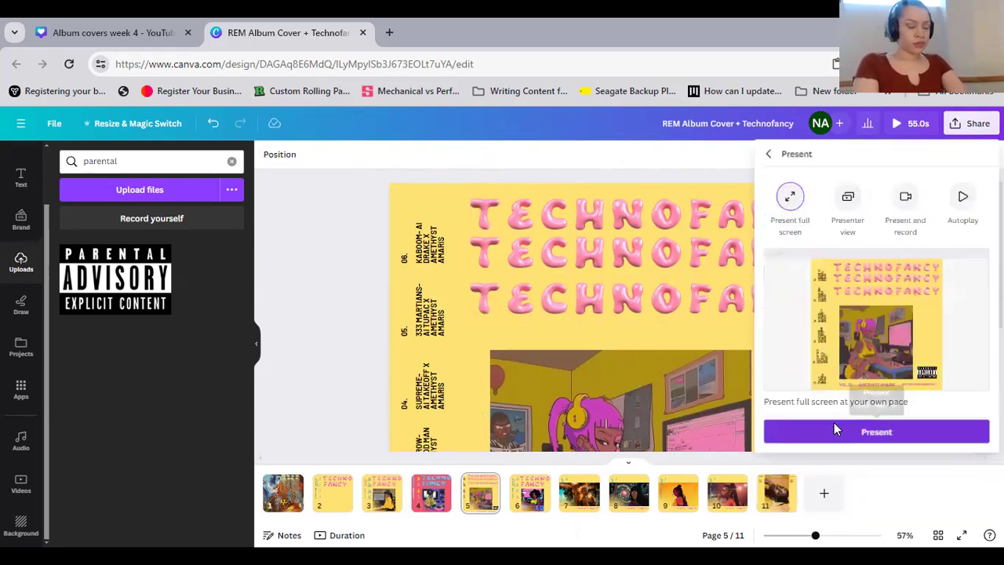
{"action": "left_click", "coordinate": [834, 429]}
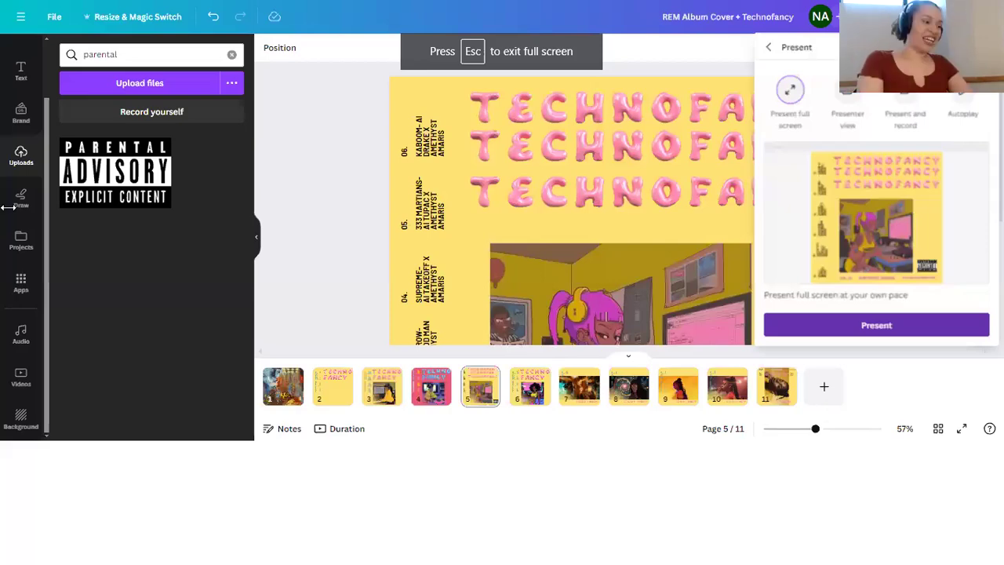
{"action": "key", "text": "Right"}
{"action": "key", "text": "Right"}
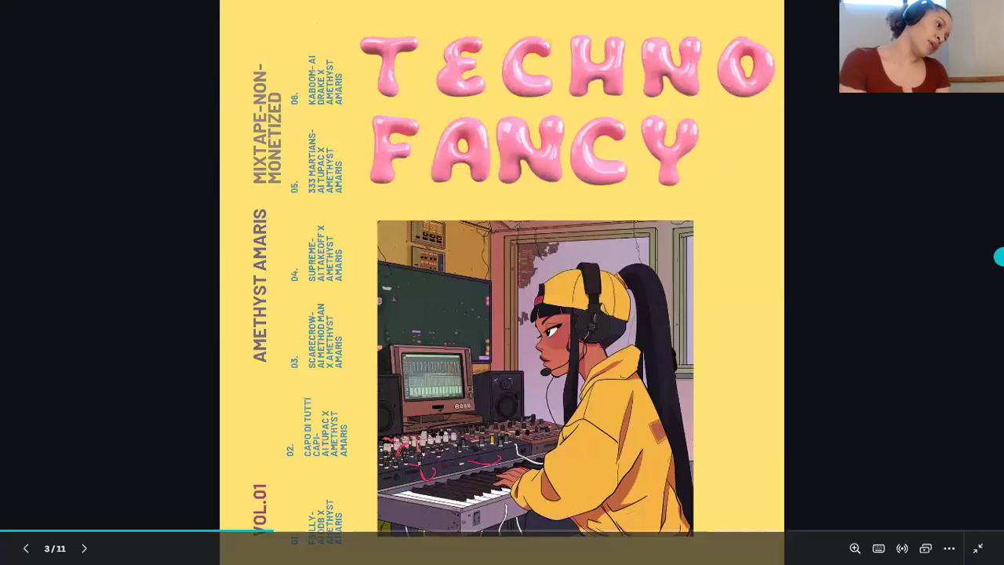
{"action": "left_click", "coordinate": [8, 363]}
{"action": "left_click", "coordinate": [977, 258]}
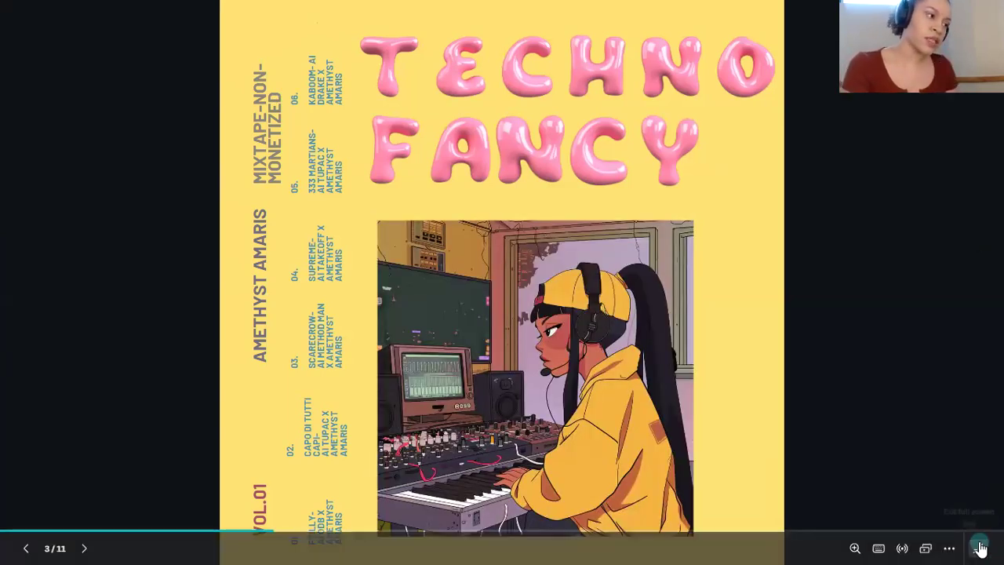
{"action": "left_click", "coordinate": [978, 560]}
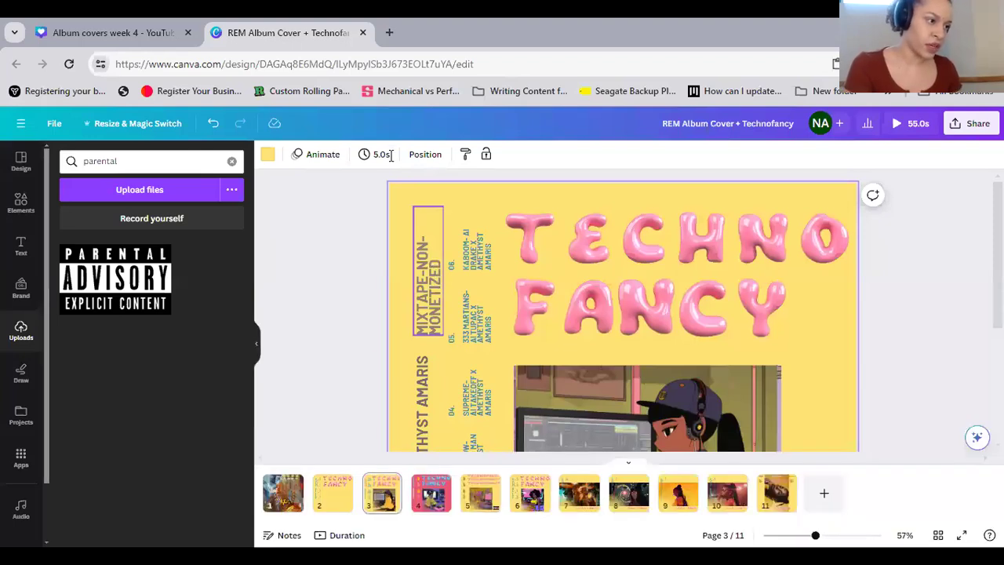
Set the font size of the vertical "MIXTAPE-NON-MONETIZED" heading on page 3 to 22
{"action": "left_click", "coordinate": [434, 274]}
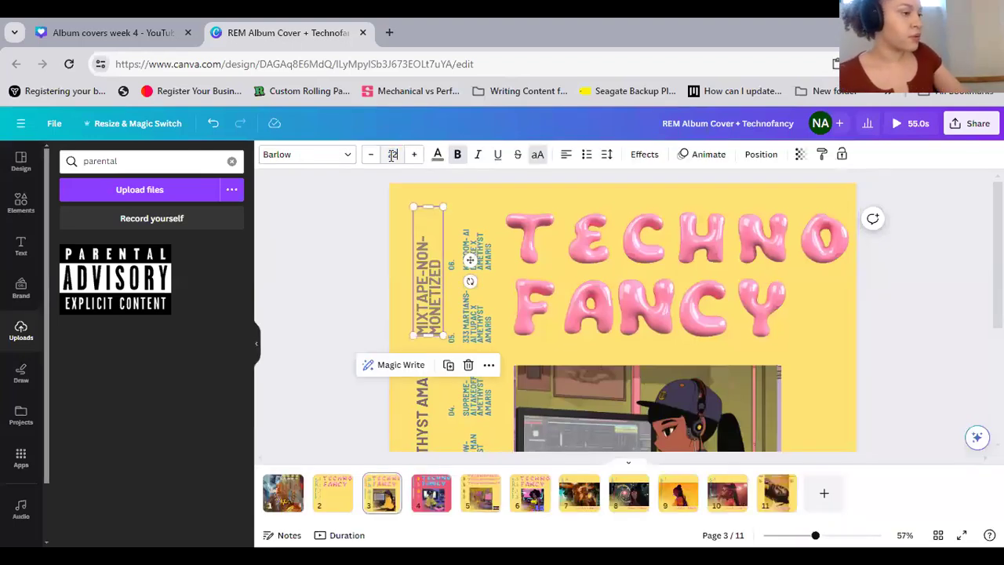
{"action": "left_click", "coordinate": [392, 155]}
{"action": "type", "text": "22"}
{"action": "key", "text": "Return"}
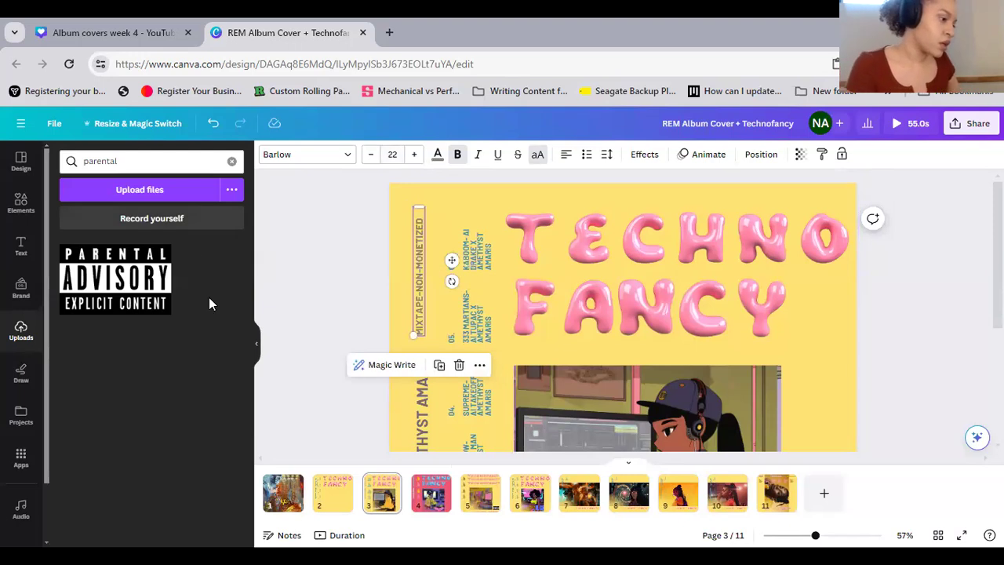
{"action": "left_click", "coordinate": [259, 342]}
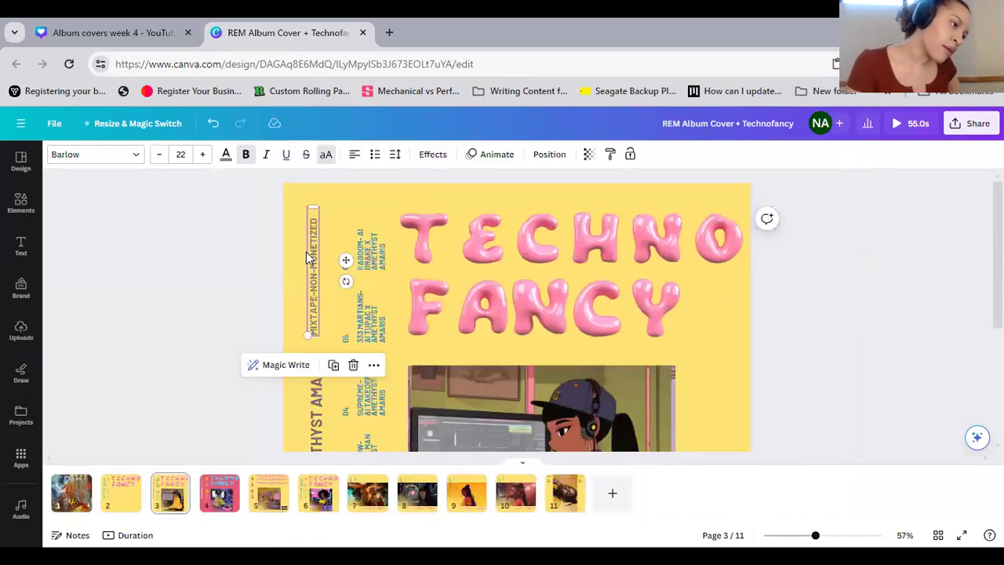
Align the three vertical headings on page 3 to a common horizontal center
{"action": "left_click", "coordinate": [308, 343]}
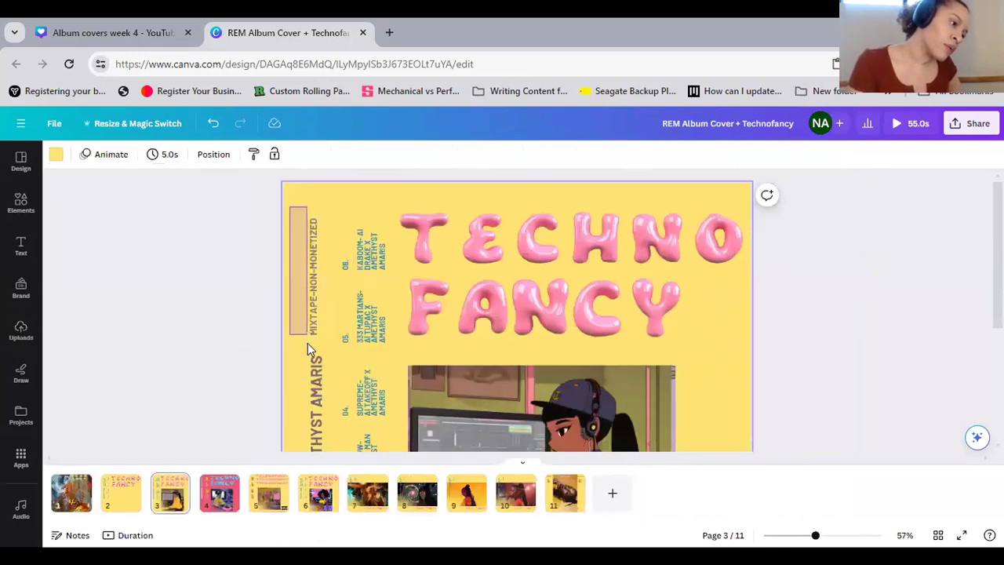
{"action": "scroll", "coordinate": [312, 398], "scroll_direction": "down", "scroll_amount": 3}
{"action": "left_click", "coordinate": [316, 403]}
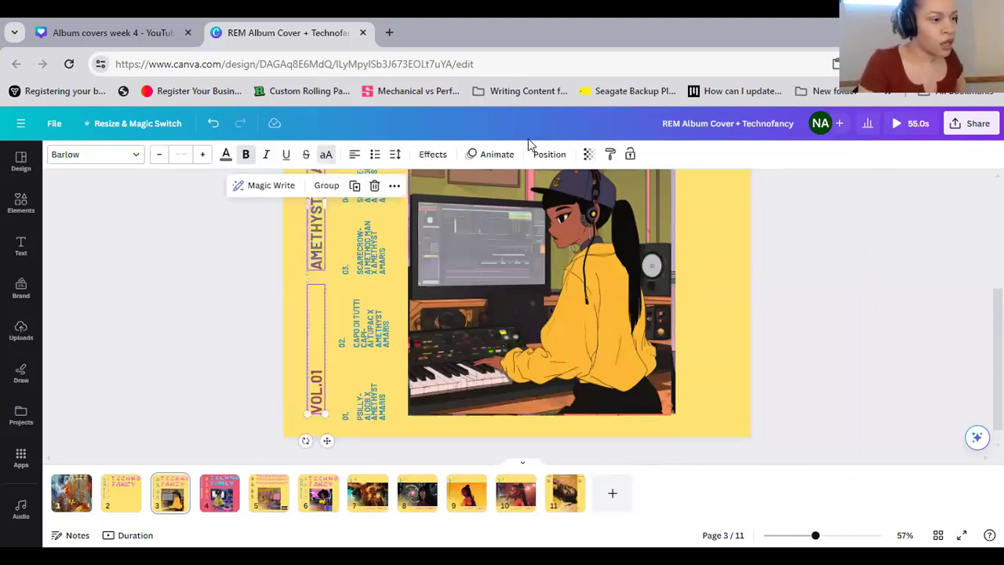
{"action": "left_click", "coordinate": [549, 154]}
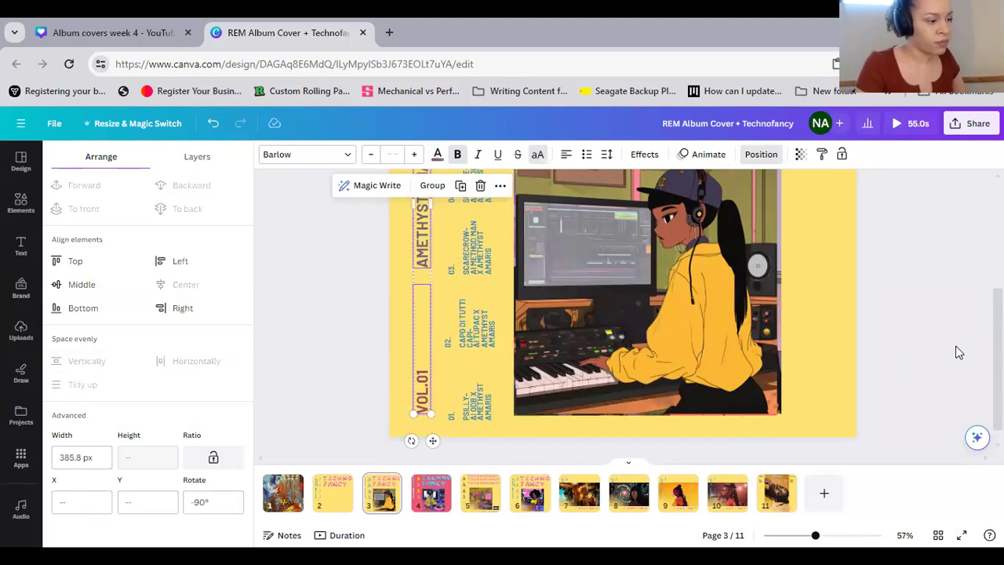
{"action": "left_click", "coordinate": [883, 332]}
{"action": "scroll", "coordinate": [883, 338], "scroll_direction": "up", "scroll_amount": 3}
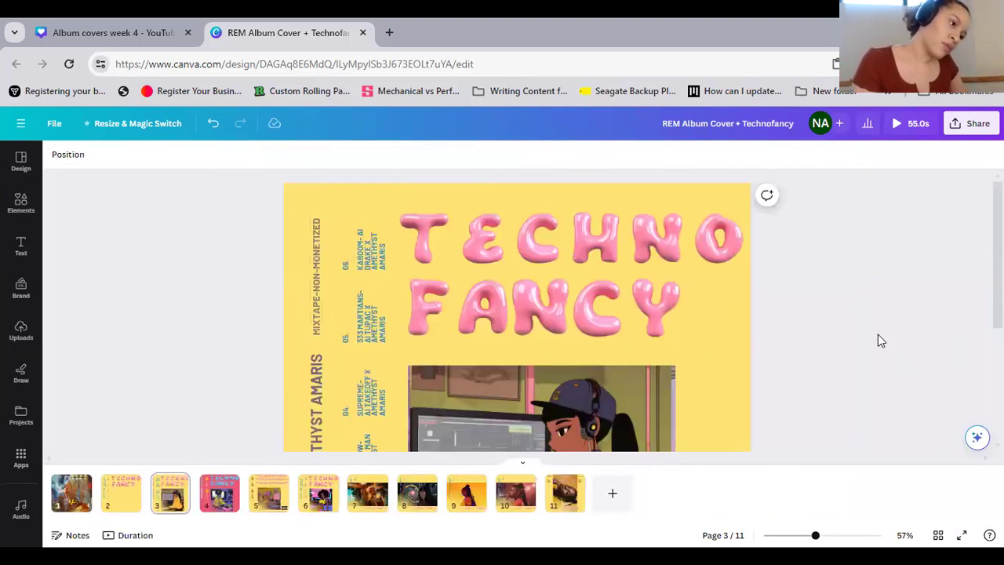
Review the layouts of pages 4 and 5 from title to lower headings
{"action": "left_click", "coordinate": [212, 500]}
{"action": "scroll", "coordinate": [879, 321], "scroll_direction": "down", "scroll_amount": 3}
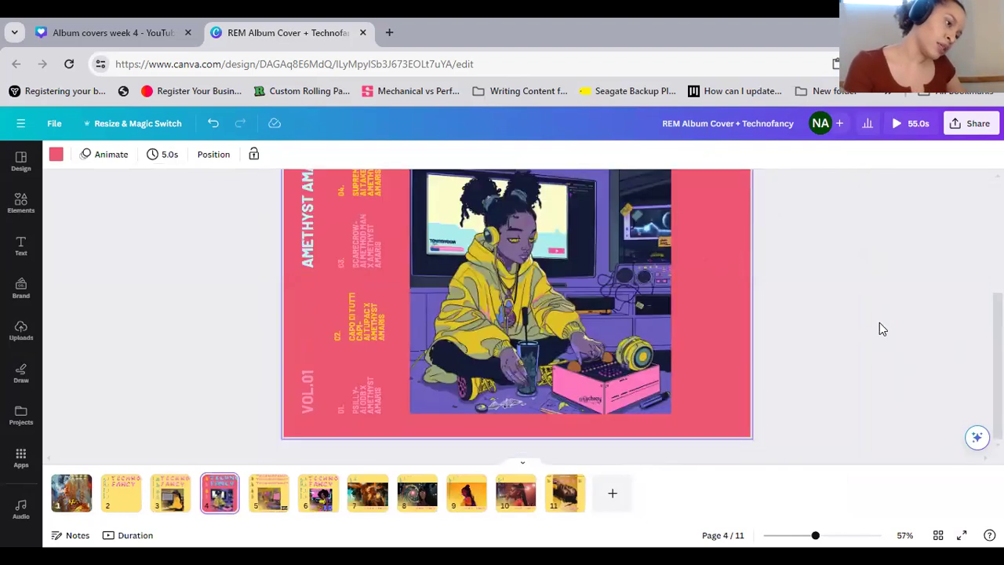
{"action": "scroll", "coordinate": [878, 323], "scroll_direction": "up", "scroll_amount": 3}
{"action": "scroll", "coordinate": [878, 323], "scroll_direction": "down", "scroll_amount": 3}
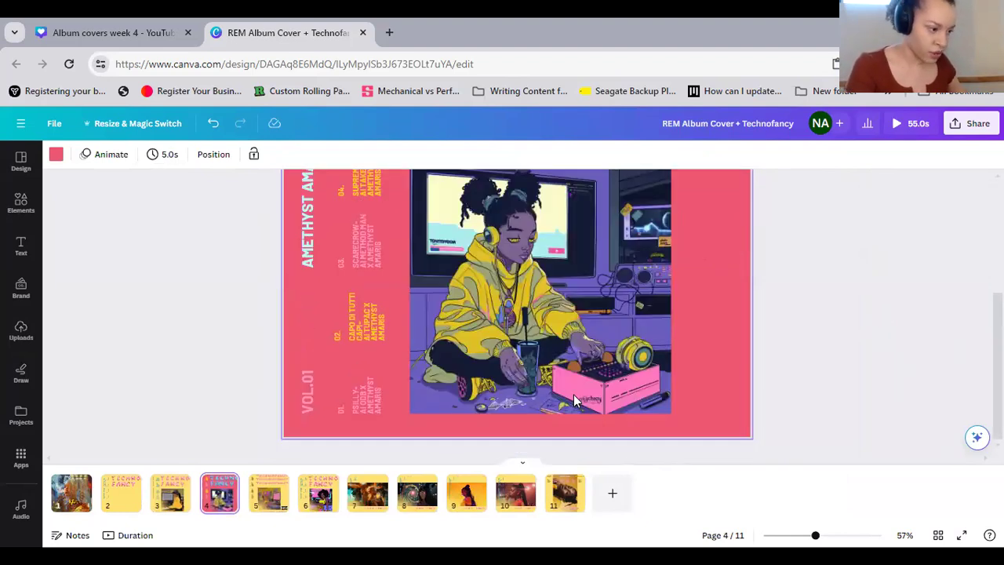
{"action": "left_click", "coordinate": [276, 496]}
{"action": "scroll", "coordinate": [437, 404], "scroll_direction": "up", "scroll_amount": 3}
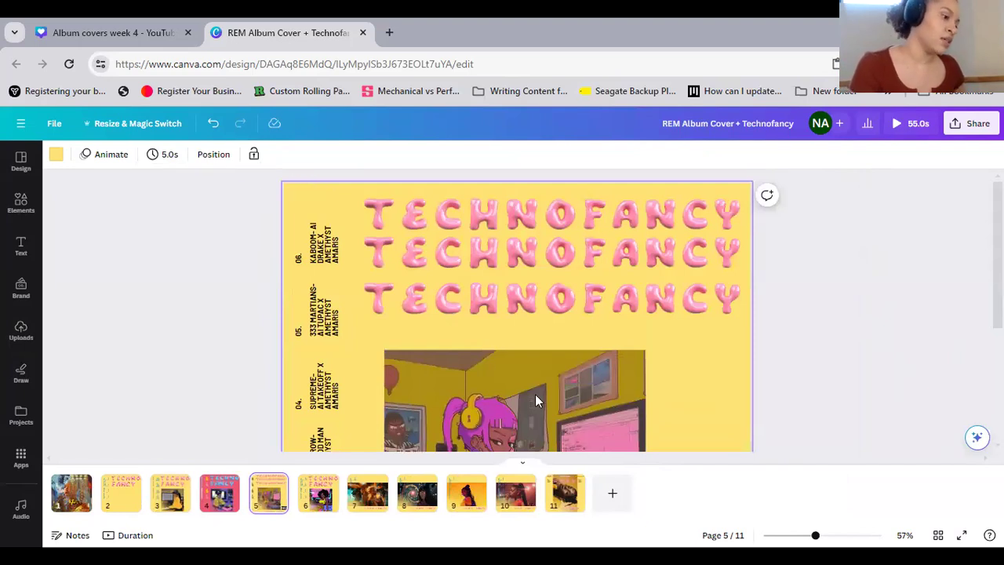
Delete the vertical placeholder track list beside the illustration on page 6
{"action": "left_click", "coordinate": [322, 510]}
{"action": "scroll", "coordinate": [858, 325], "scroll_direction": "down", "scroll_amount": 3}
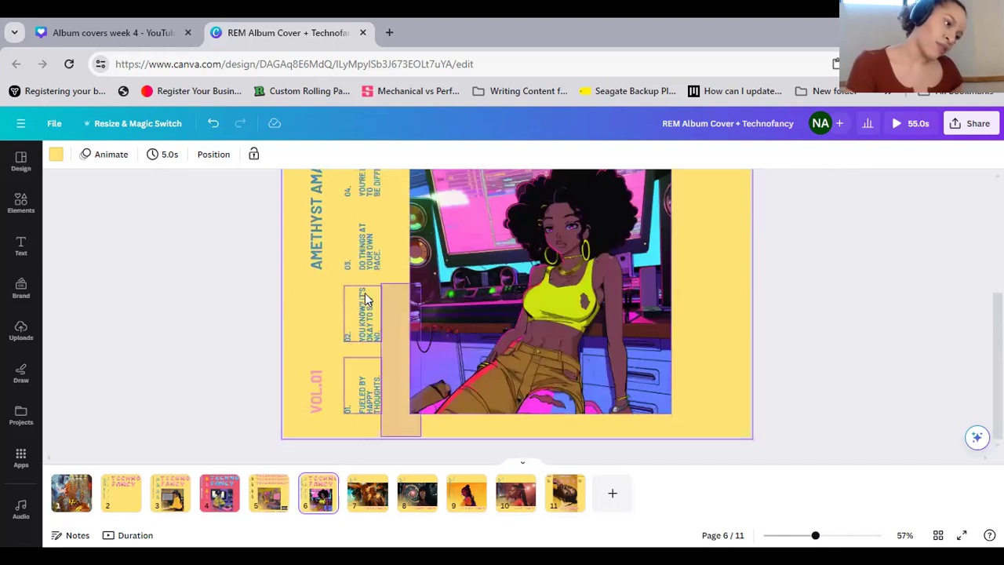
{"action": "scroll", "coordinate": [388, 243], "scroll_direction": "up", "scroll_amount": 3}
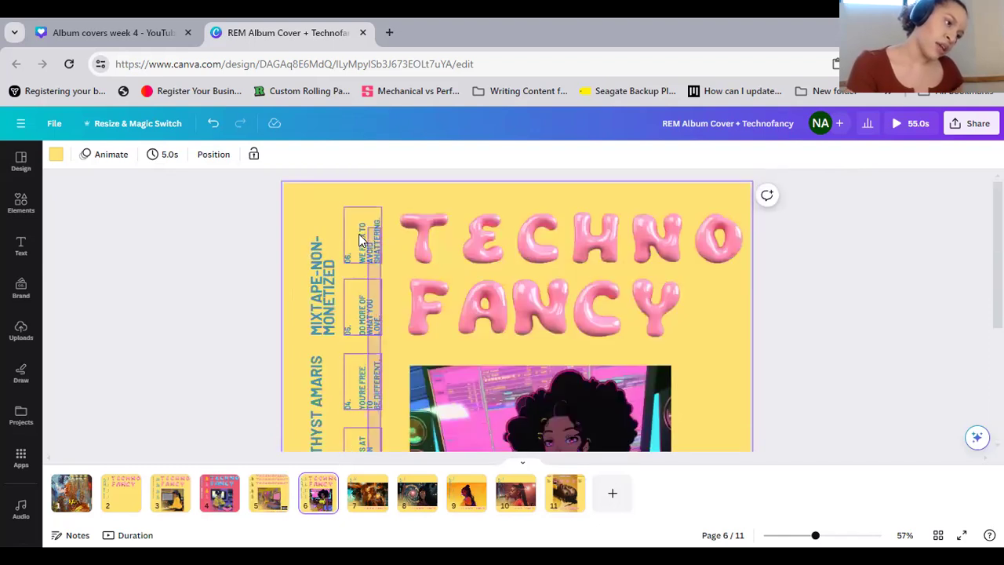
{"action": "left_click", "coordinate": [384, 238]}
{"action": "left_click", "coordinate": [363, 235]}
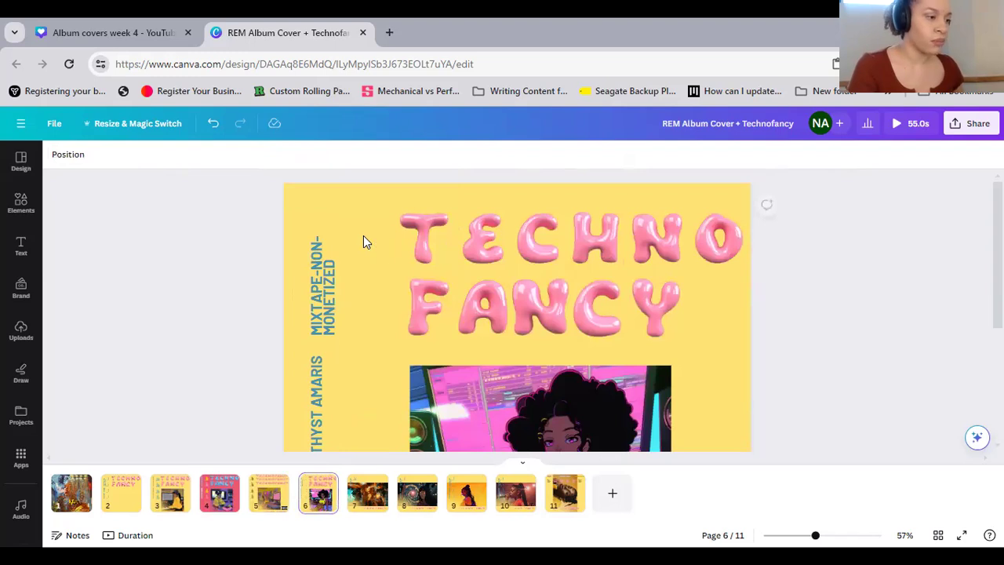
Paste the copied track credits onto page 6 and position them between the vertical headings and the illustration
{"action": "right_click", "coordinate": [363, 235]}
{"action": "left_click", "coordinate": [410, 300]}
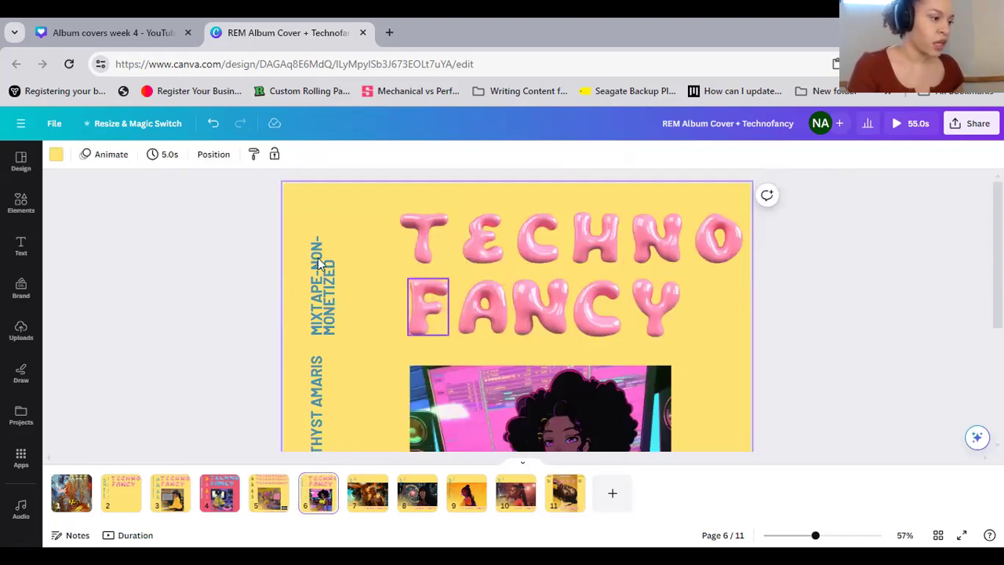
{"action": "left_click_drag", "start_coordinate": [386, 228], "coordinate": [366, 228]}
{"action": "scroll", "coordinate": [370, 235], "scroll_direction": "down", "scroll_amount": 3}
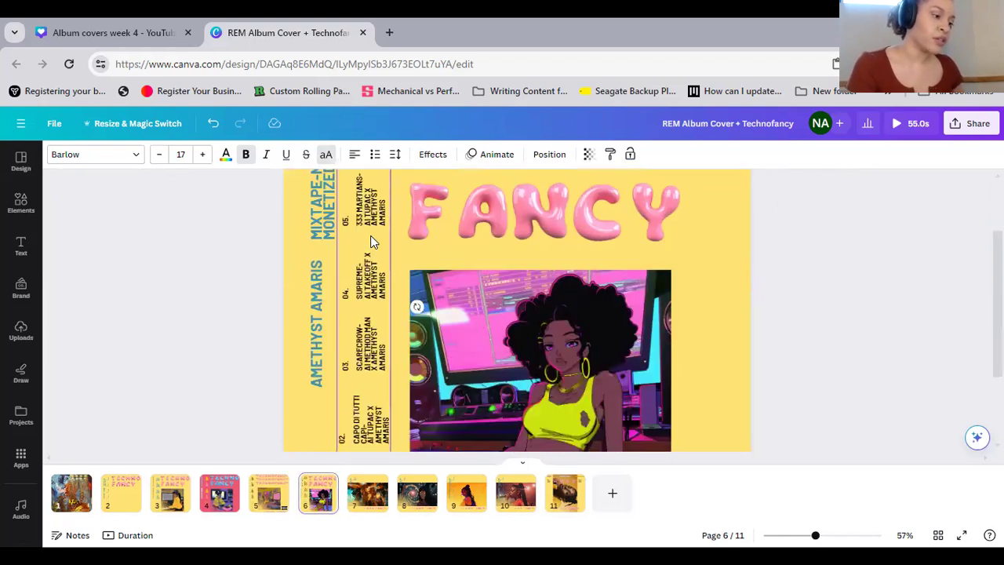
{"action": "left_click_drag", "start_coordinate": [365, 342], "coordinate": [357, 339]}
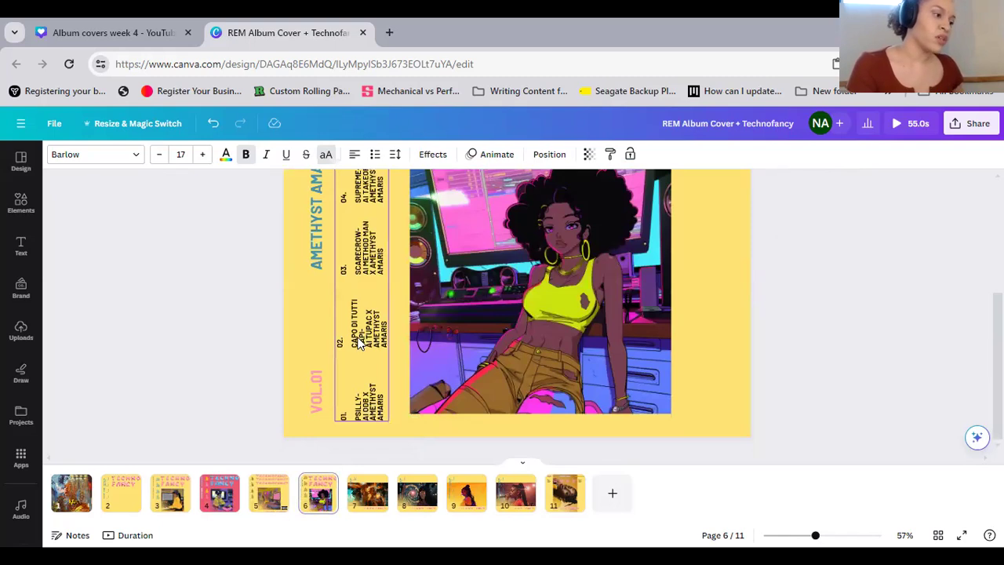
{"action": "scroll", "coordinate": [348, 269], "scroll_direction": "up", "scroll_amount": 3}
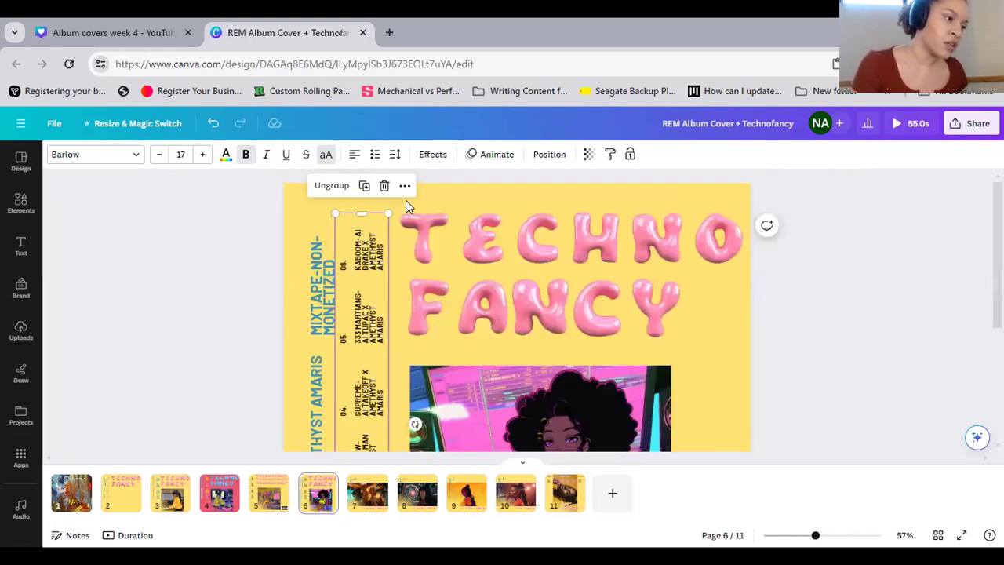
Set the font size of the vertical MIXTAPE-NON-MONETIZED heading on page 6 to 22
{"action": "left_click", "coordinate": [290, 195]}
{"action": "left_click", "coordinate": [311, 280]}
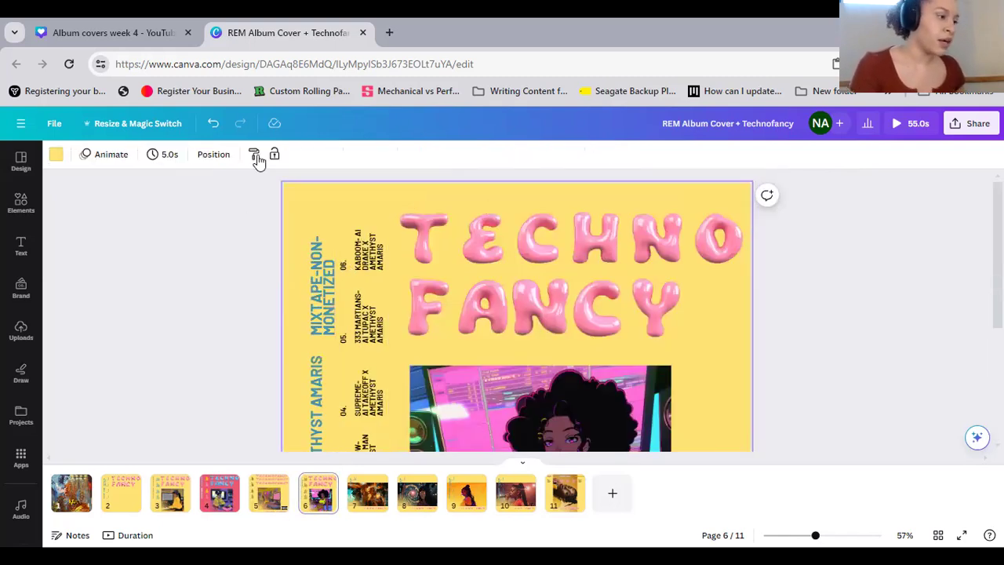
{"action": "left_click", "coordinate": [187, 150]}
{"action": "type", "text": "22"}
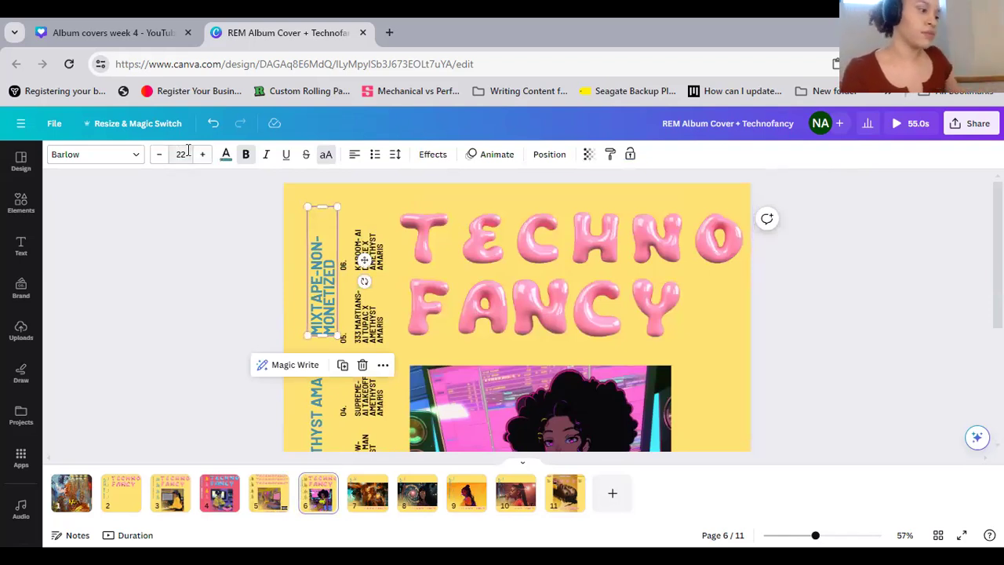
{"action": "key", "text": "Return"}
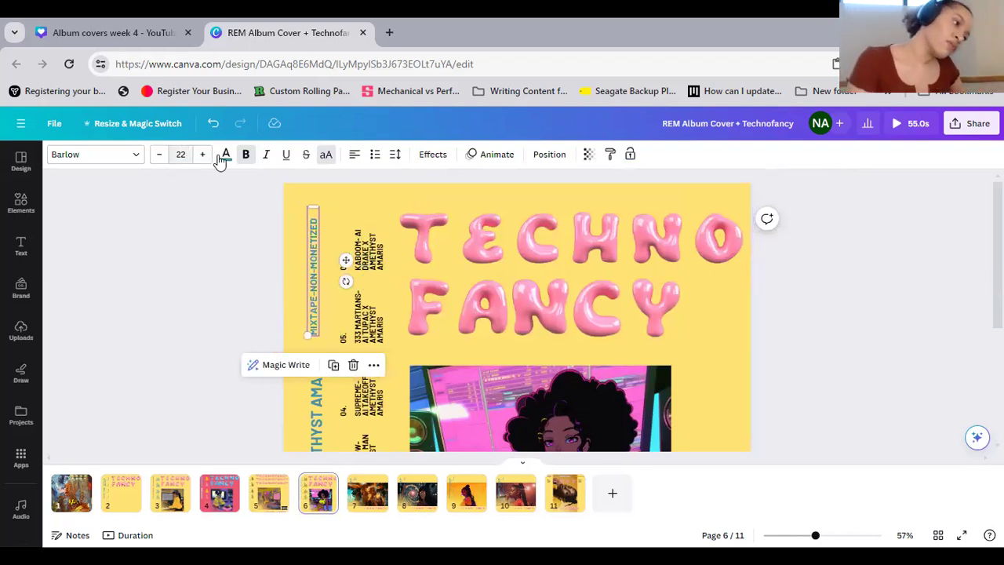
Space the three vertical headings on page 6 evenly in the vertical direction
{"action": "left_click", "coordinate": [294, 215]}
{"action": "scroll", "coordinate": [313, 340], "scroll_direction": "down", "scroll_amount": 2}
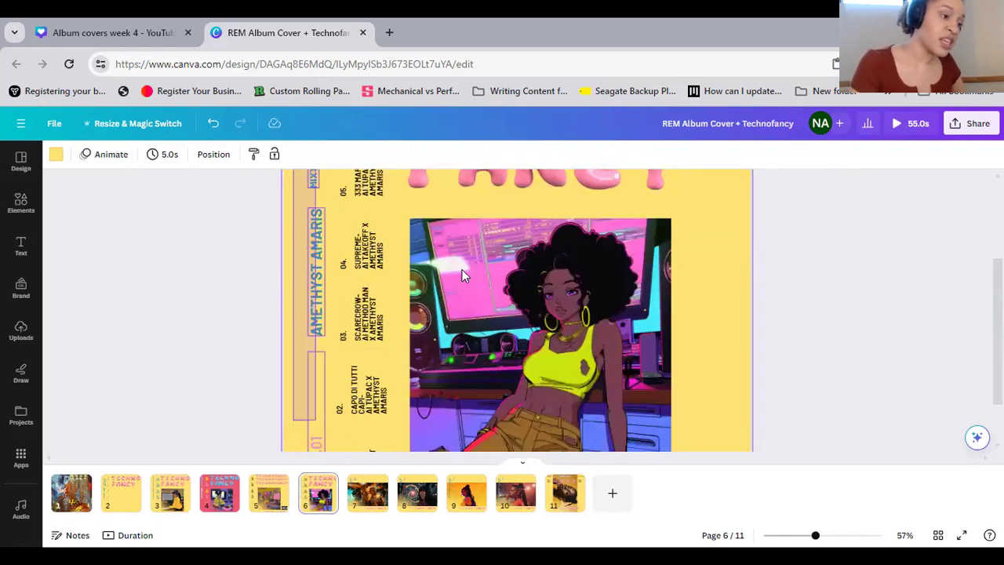
{"action": "left_click_drag", "start_coordinate": [294, 215], "coordinate": [316, 420]}
{"action": "left_click", "coordinate": [547, 160]}
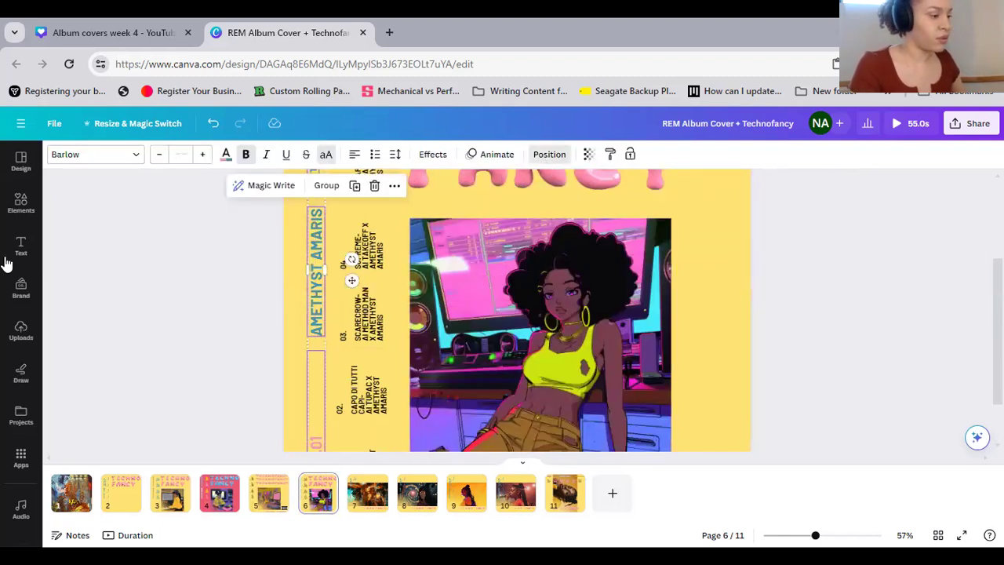
{"action": "left_click", "coordinate": [73, 367]}
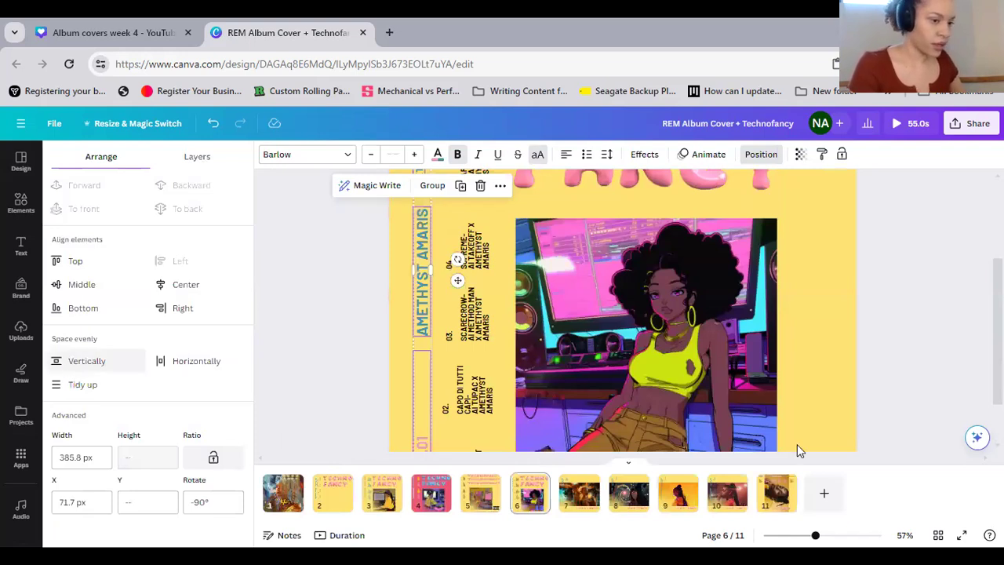
Change the page 6 background to the dark maroon from the illustration's photo colors
{"action": "left_click", "coordinate": [805, 328]}
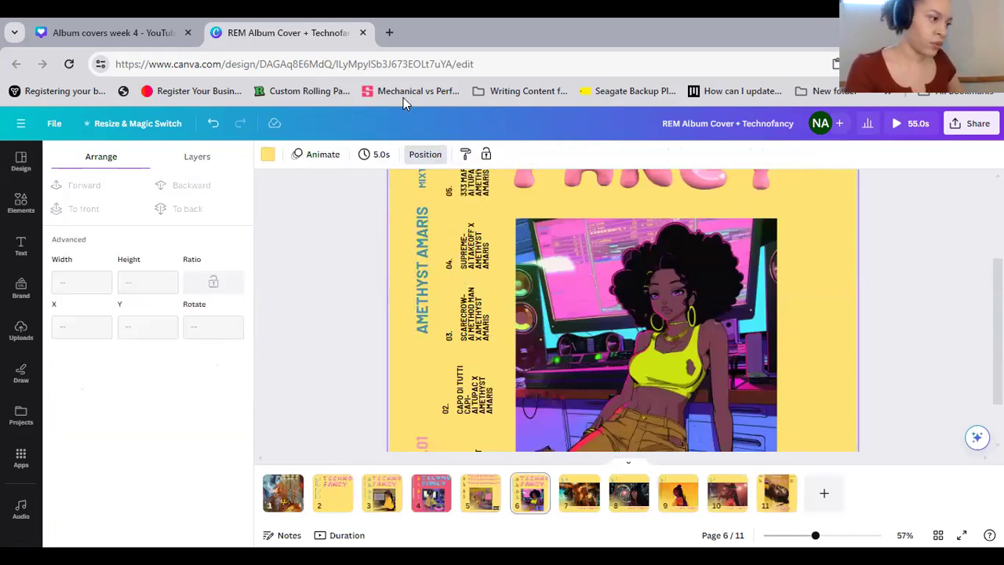
{"action": "left_click", "coordinate": [268, 155]}
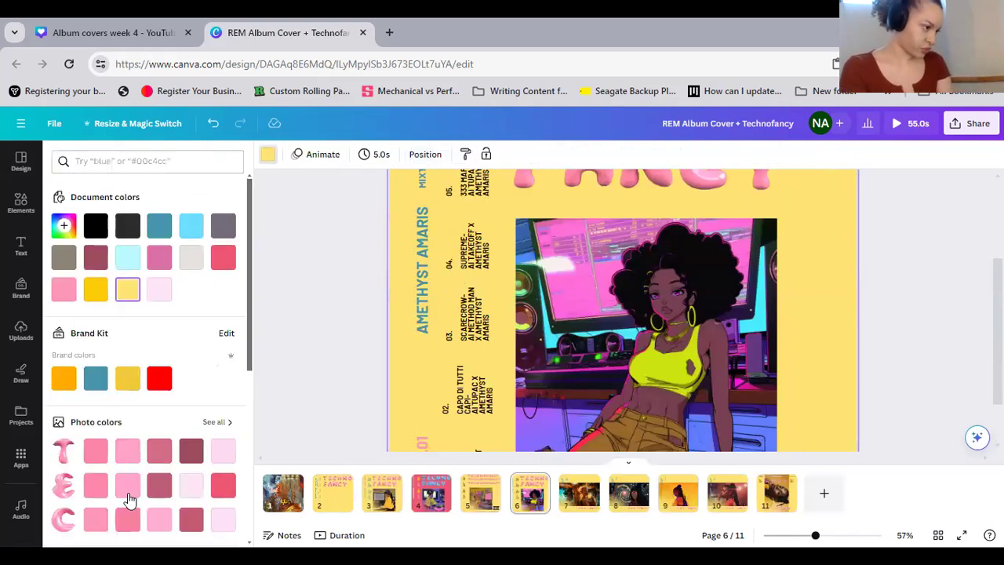
{"action": "left_click", "coordinate": [211, 422]}
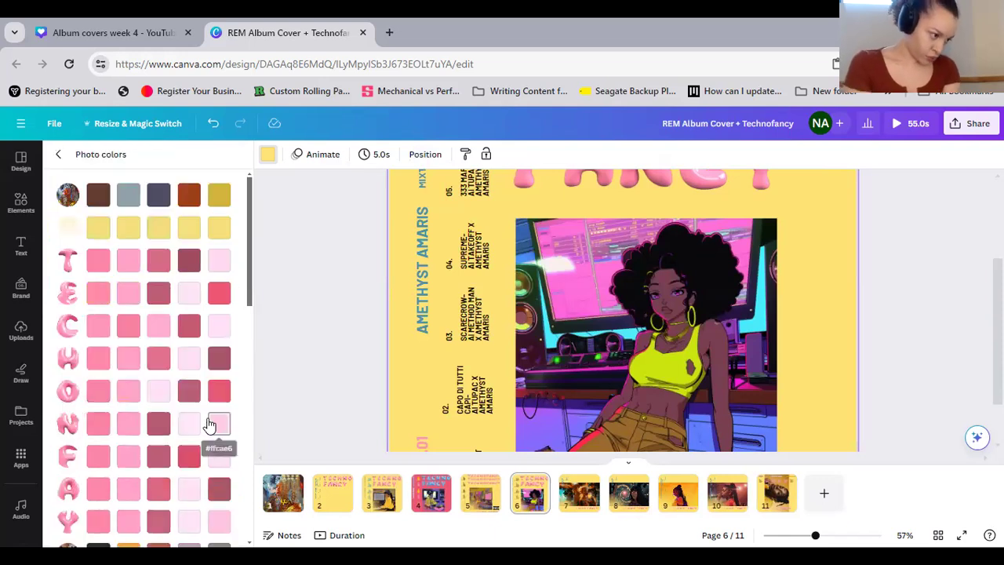
{"action": "scroll", "coordinate": [209, 425], "scroll_direction": "down", "scroll_amount": 3}
{"action": "scroll", "coordinate": [209, 424], "scroll_direction": "down", "scroll_amount": 10}
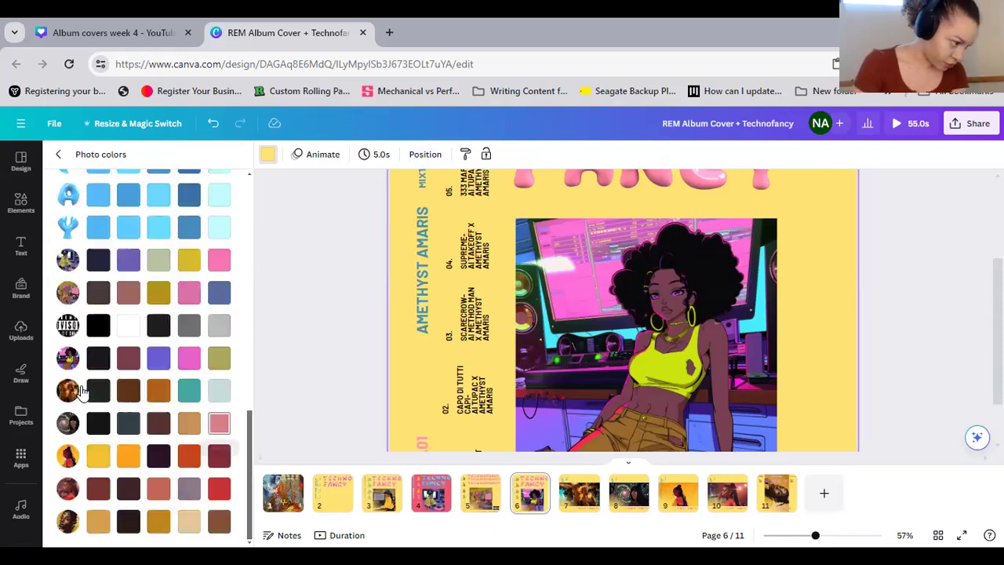
{"action": "left_click", "coordinate": [129, 362]}
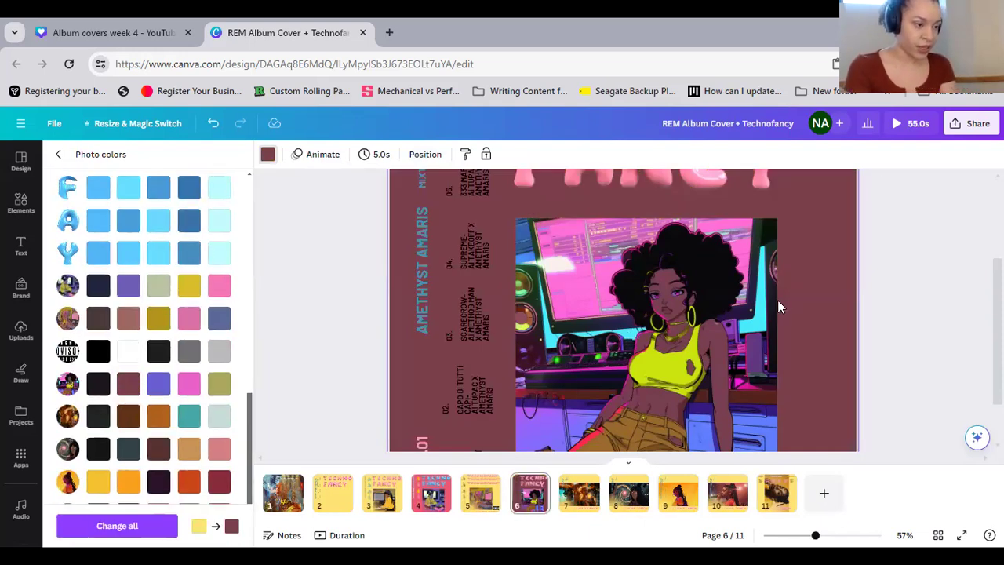
Enlarge the page 6 illustration to reach the page's right and bottom edges, extending up to the FANCY title line
{"action": "scroll", "coordinate": [778, 300], "scroll_direction": "down", "scroll_amount": 3}
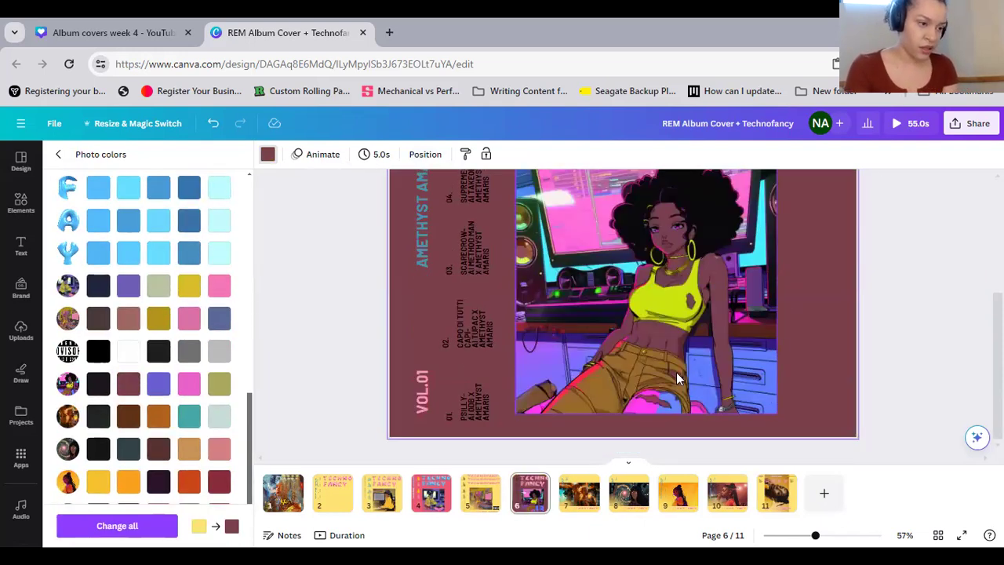
{"action": "left_click", "coordinate": [677, 413]}
{"action": "left_click_drag", "start_coordinate": [671, 410], "coordinate": [704, 446]}
{"action": "left_click_drag", "start_coordinate": [552, 346], "coordinate": [597, 343]}
{"action": "scroll", "coordinate": [458, 291], "scroll_direction": "up", "scroll_amount": 3}
{"action": "left_click_drag", "start_coordinate": [458, 291], "coordinate": [355, 237]}
Send the enlarged illustration to the back, behind the title letters and track credits
{"action": "right_click", "coordinate": [523, 269]}
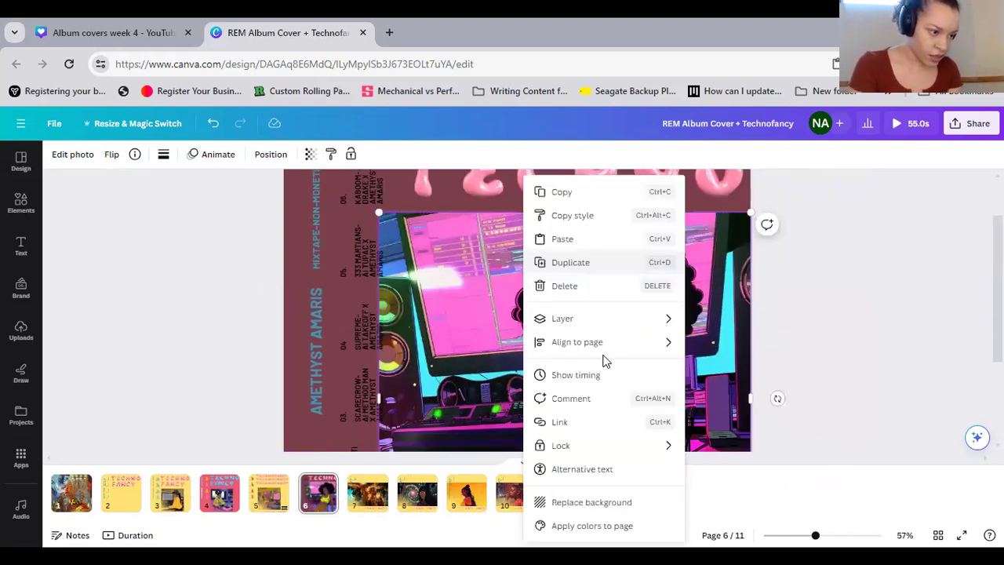
{"action": "mouse_move", "coordinate": [621, 336]}
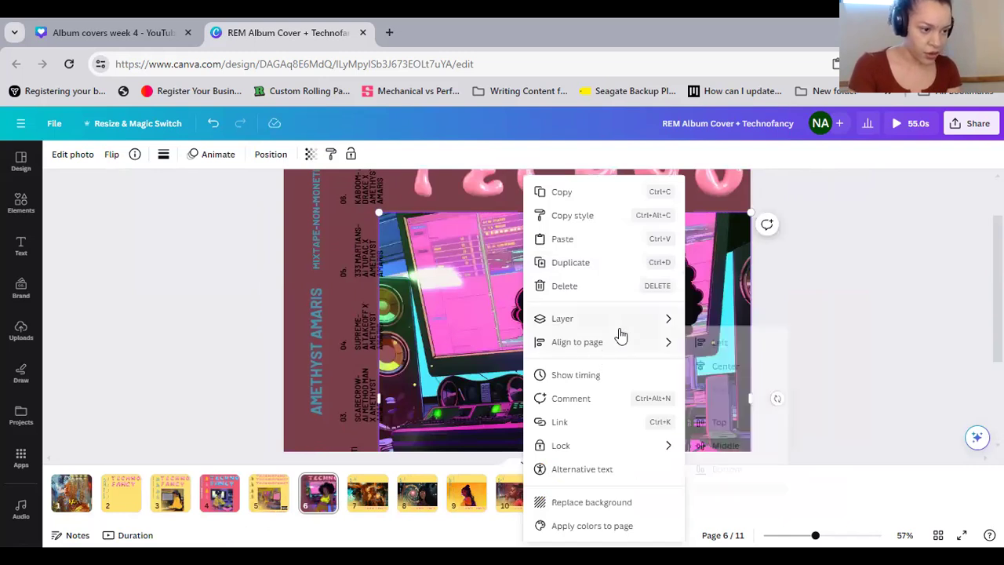
{"action": "mouse_move", "coordinate": [620, 318]}
{"action": "left_click", "coordinate": [740, 386]}
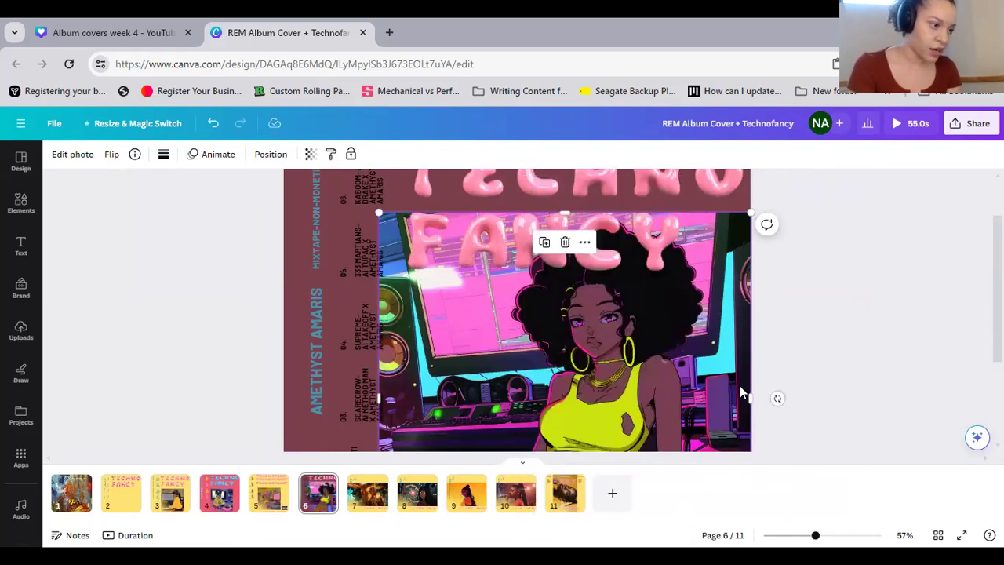
{"action": "left_click", "coordinate": [860, 336]}
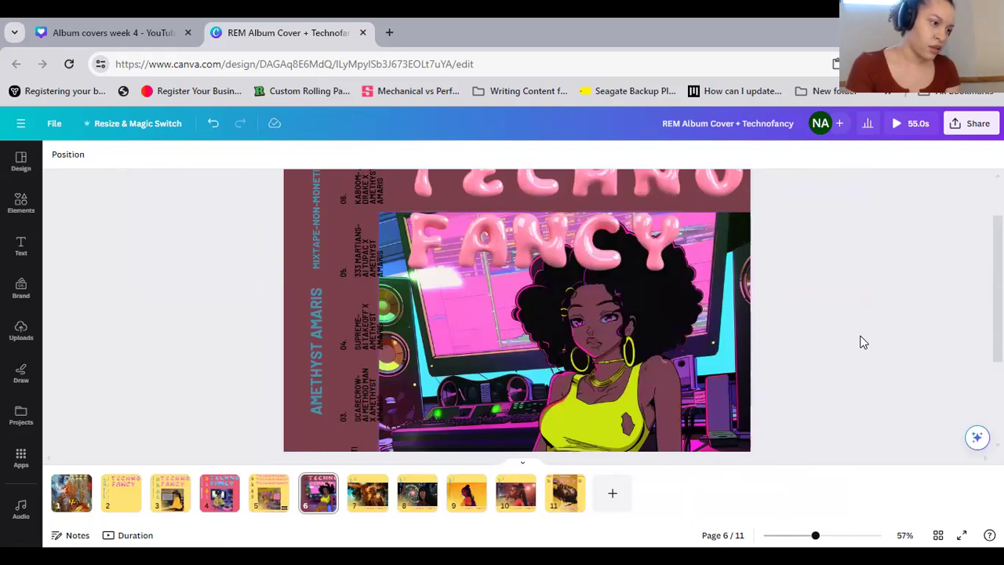
Recolor the vertical artist-name heading on page 6 with the yellow-green #CBE50F sampled from the woman's tank top
{"action": "scroll", "coordinate": [861, 342], "scroll_direction": "up", "scroll_amount": 1}
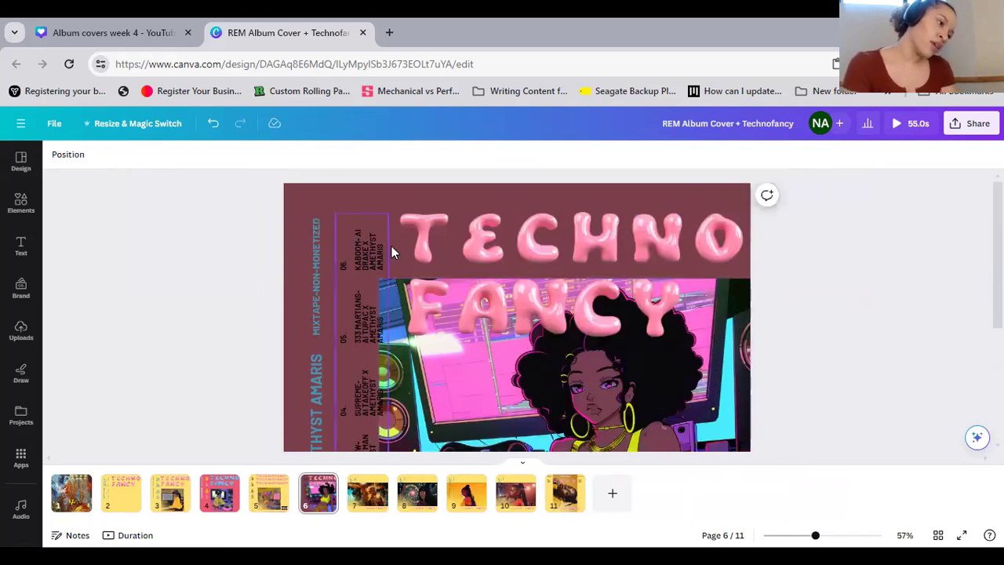
{"action": "scroll", "coordinate": [391, 246], "scroll_direction": "down", "scroll_amount": 3}
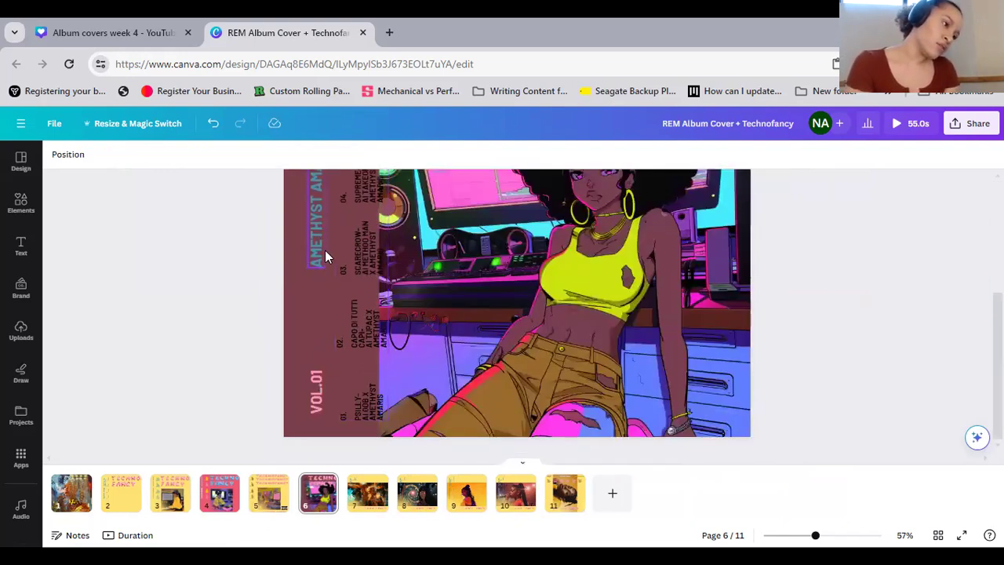
{"action": "left_click", "coordinate": [315, 254]}
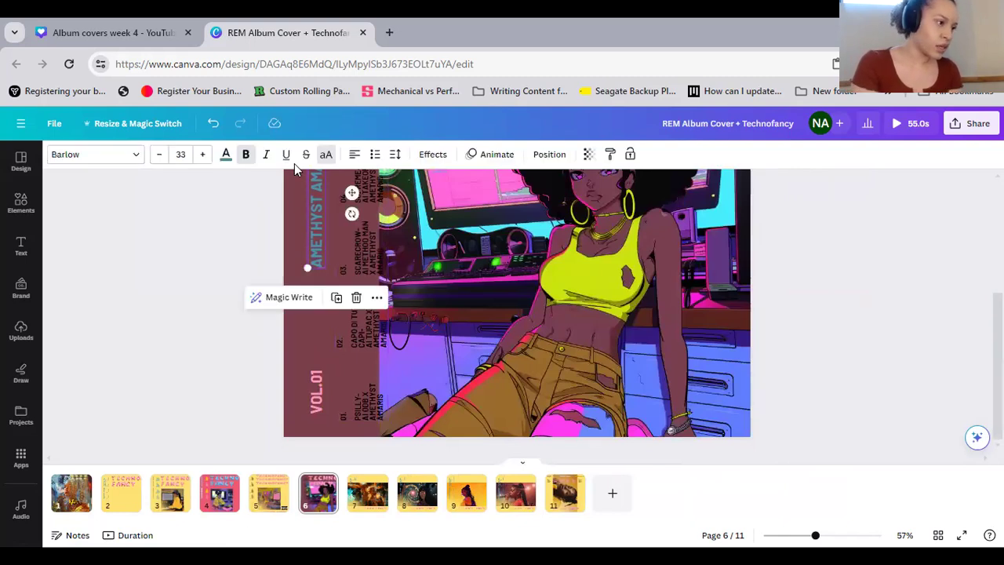
{"action": "left_click", "coordinate": [226, 154]}
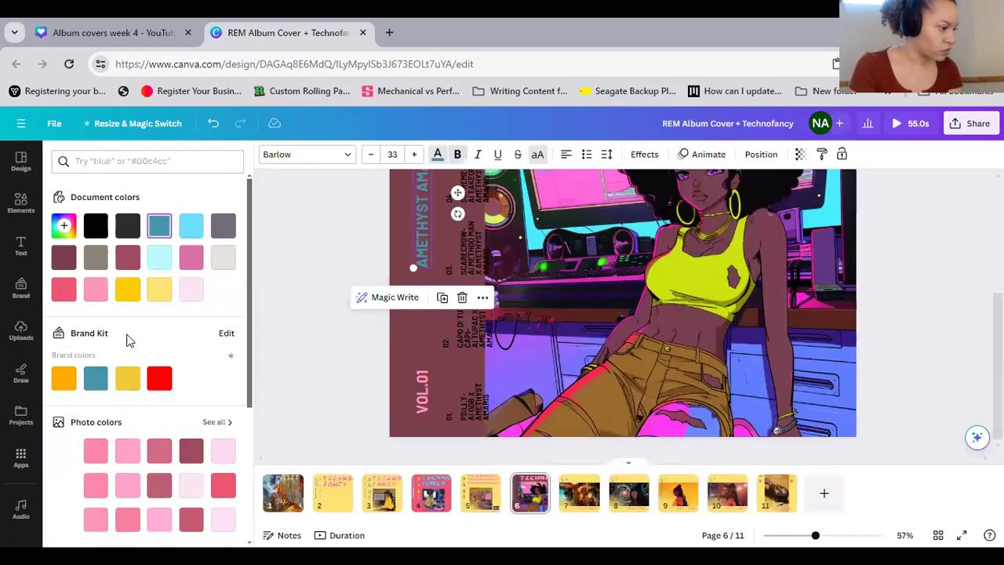
{"action": "scroll", "coordinate": [202, 280], "scroll_direction": "down", "scroll_amount": 2}
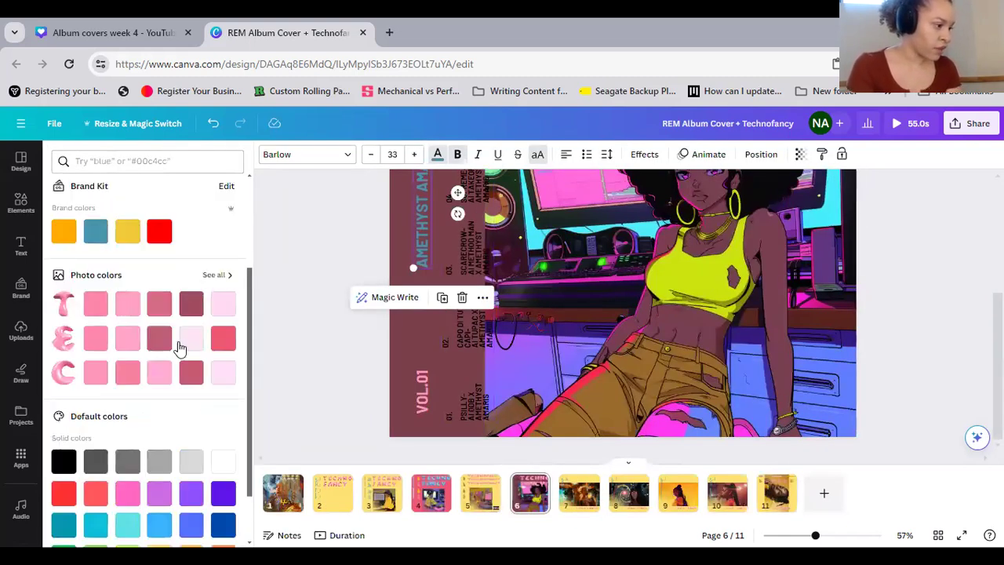
{"action": "left_click", "coordinate": [217, 275]}
{"action": "scroll", "coordinate": [172, 382], "scroll_direction": "down", "scroll_amount": 9}
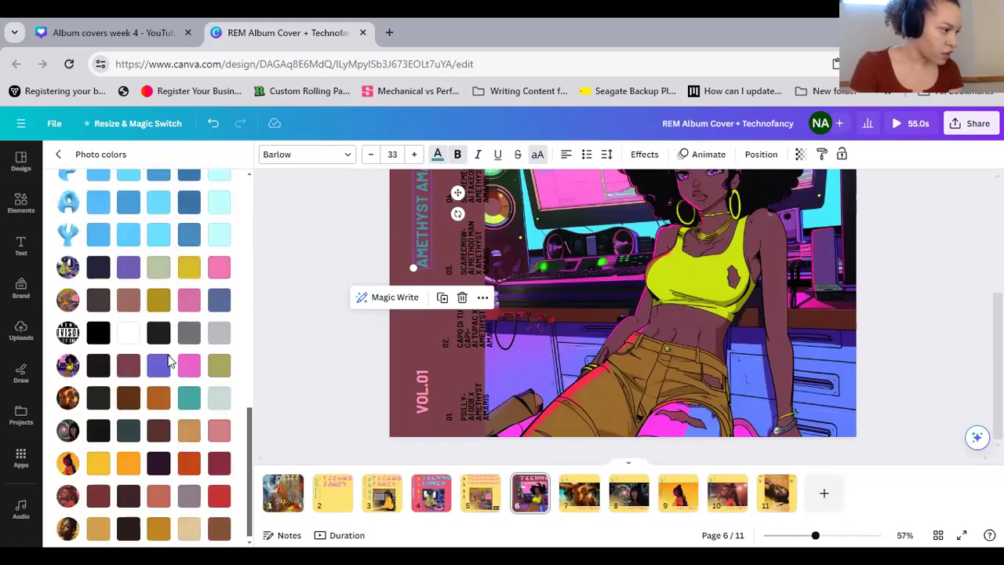
{"action": "scroll", "coordinate": [107, 279], "scroll_direction": "down", "scroll_amount": 1}
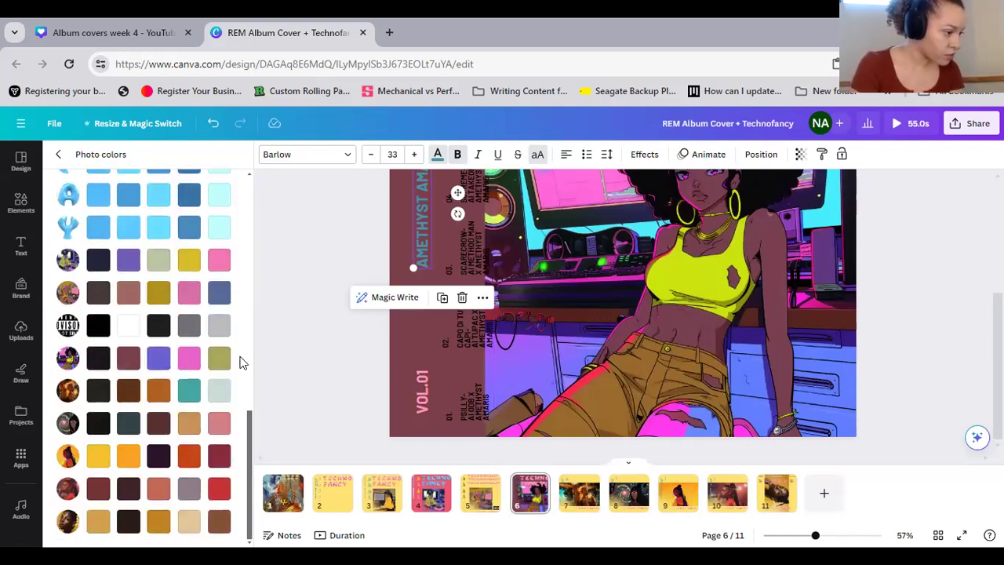
{"action": "left_click", "coordinate": [59, 156]}
{"action": "scroll", "coordinate": [69, 238], "scroll_direction": "up", "scroll_amount": 3}
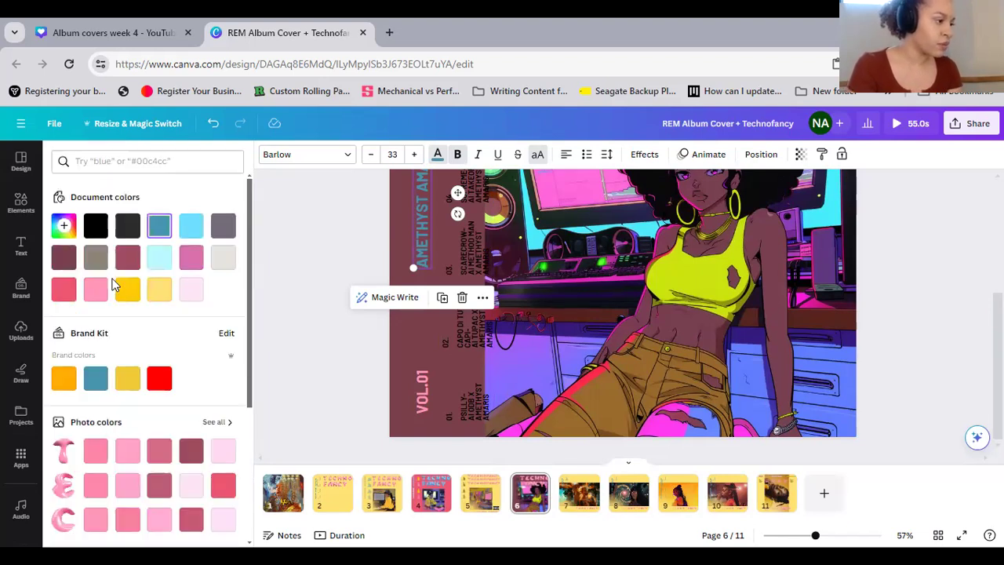
{"action": "left_click", "coordinate": [63, 226]}
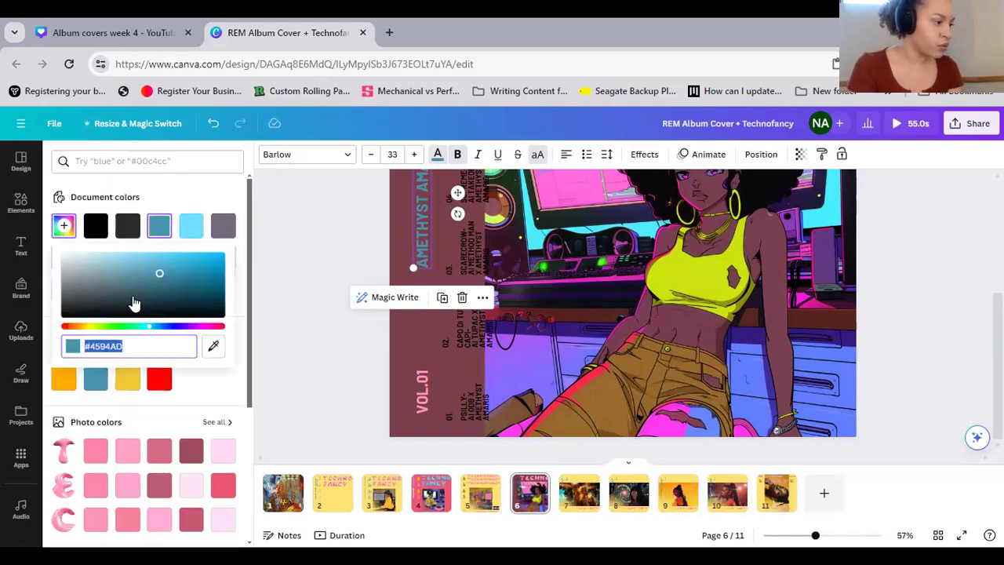
{"action": "left_click", "coordinate": [212, 348]}
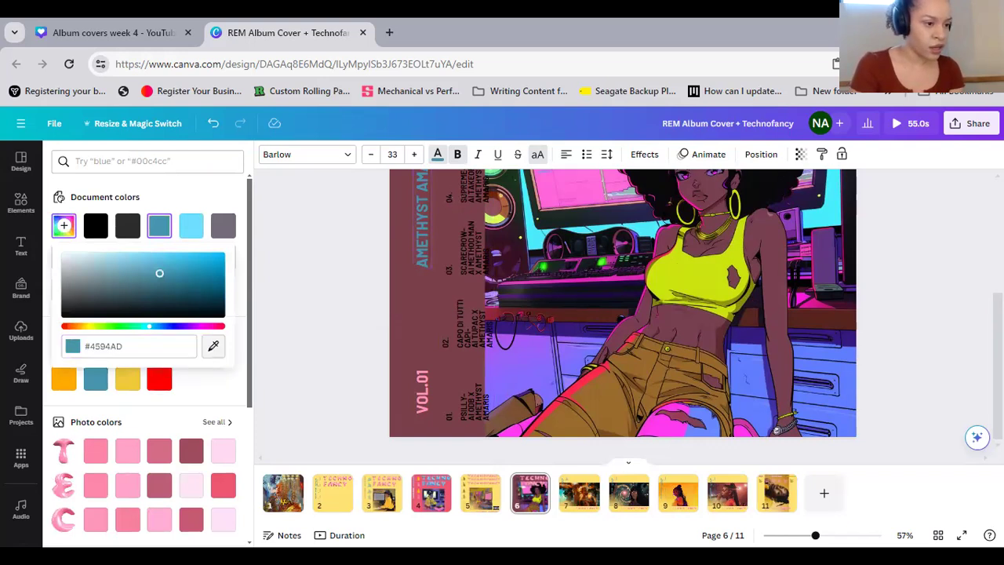
{"action": "left_click", "coordinate": [687, 280]}
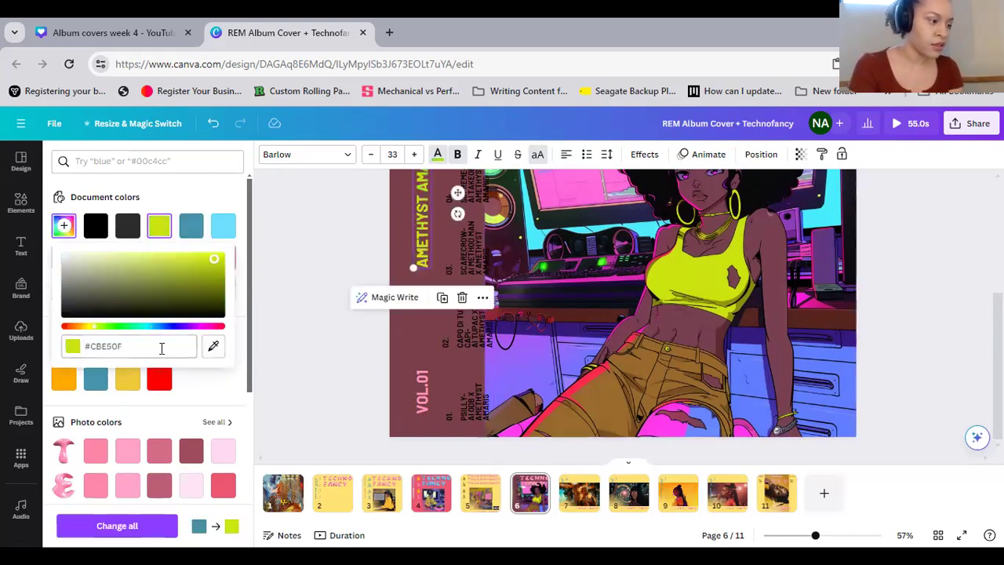
Apply the same yellow-green document color to the MIXTAPE-NON-MONETIZED heading on page 6
{"action": "scroll", "coordinate": [432, 243], "scroll_direction": "up", "scroll_amount": 3}
{"action": "left_click", "coordinate": [420, 235]}
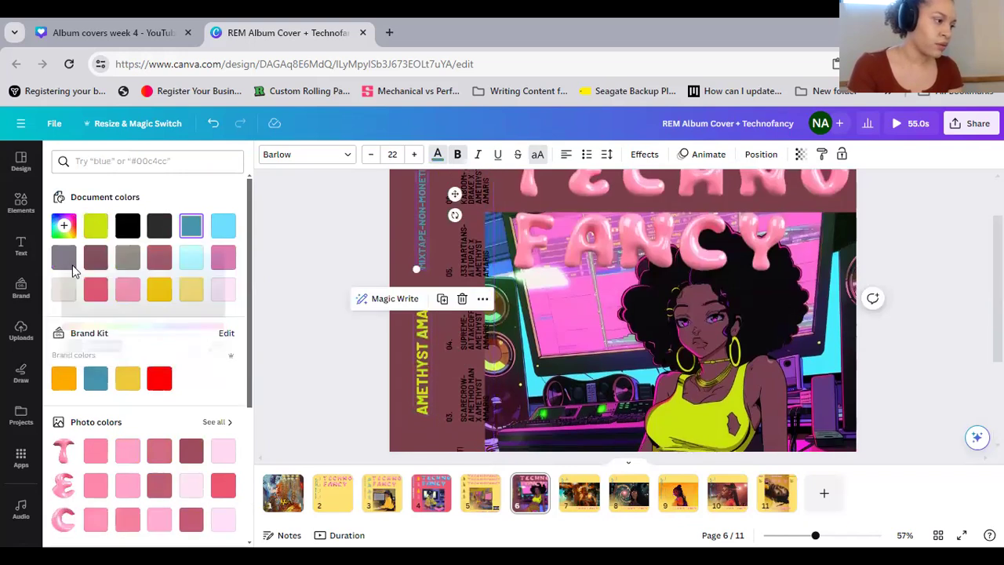
{"action": "left_click", "coordinate": [97, 228]}
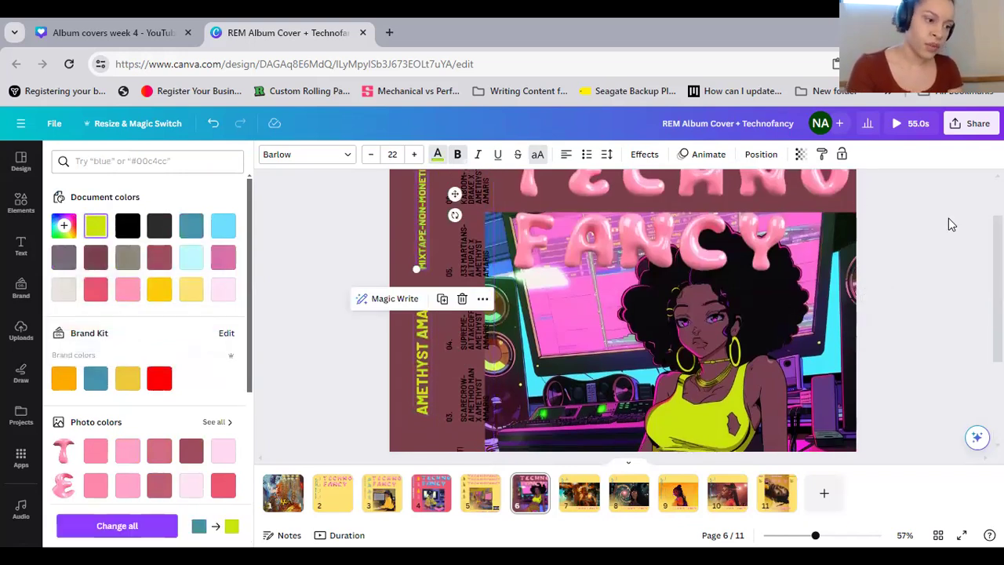
{"action": "left_click", "coordinate": [939, 275]}
{"action": "left_click", "coordinate": [924, 290]}
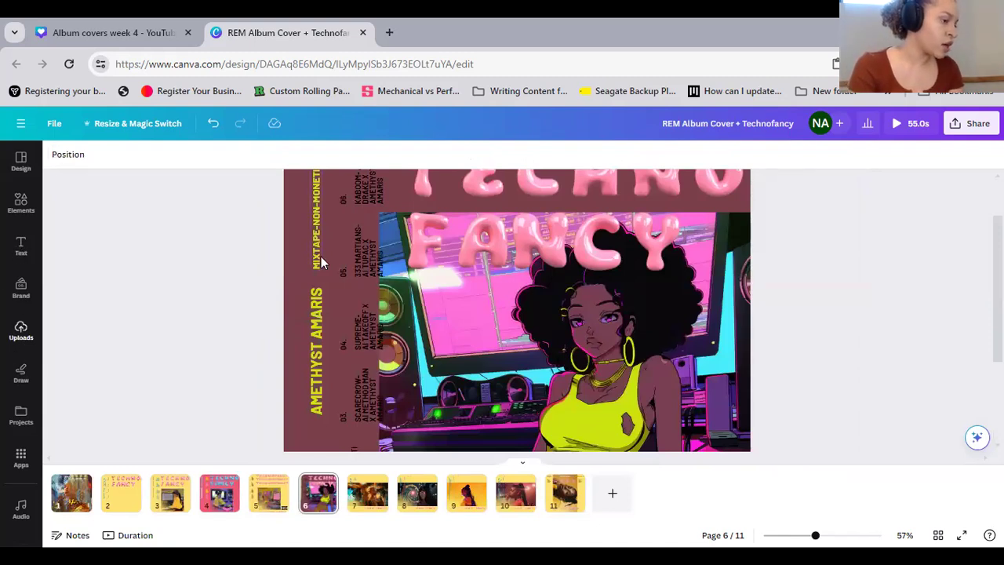
Search the graphics for "bubble letters" and look through the results for a different letter style
{"action": "left_click", "coordinate": [22, 336]}
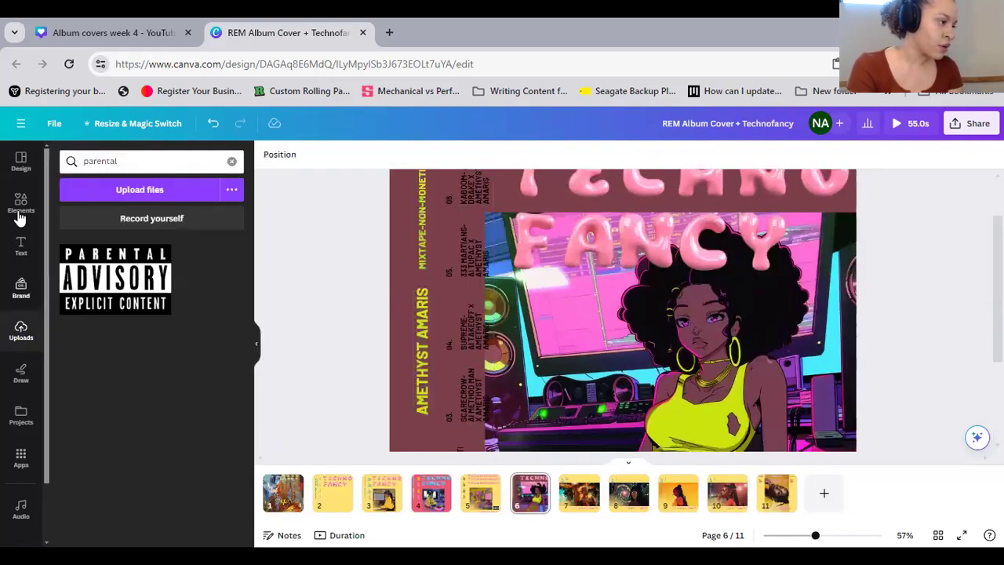
{"action": "left_click", "coordinate": [21, 205]}
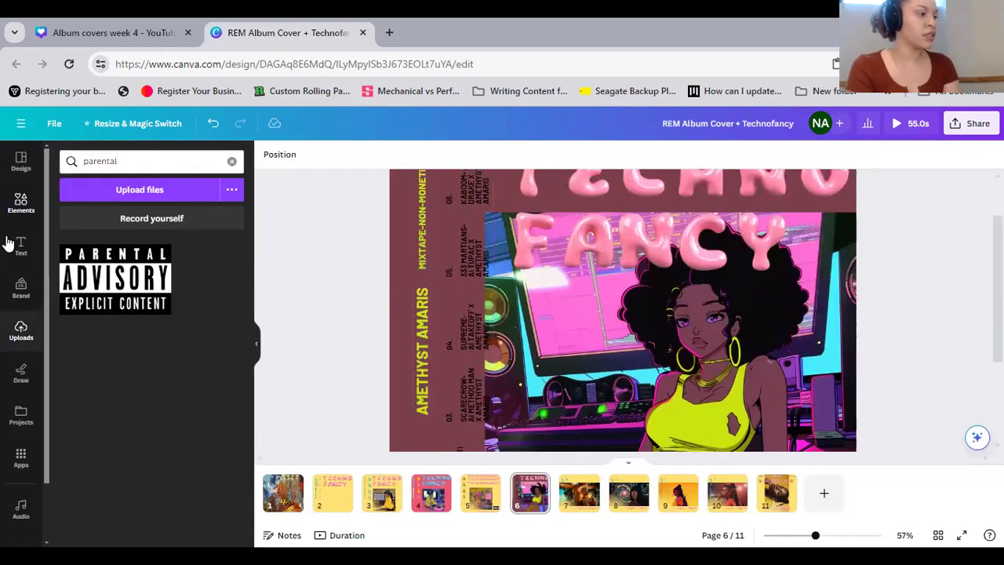
{"action": "double_click", "coordinate": [142, 161]}
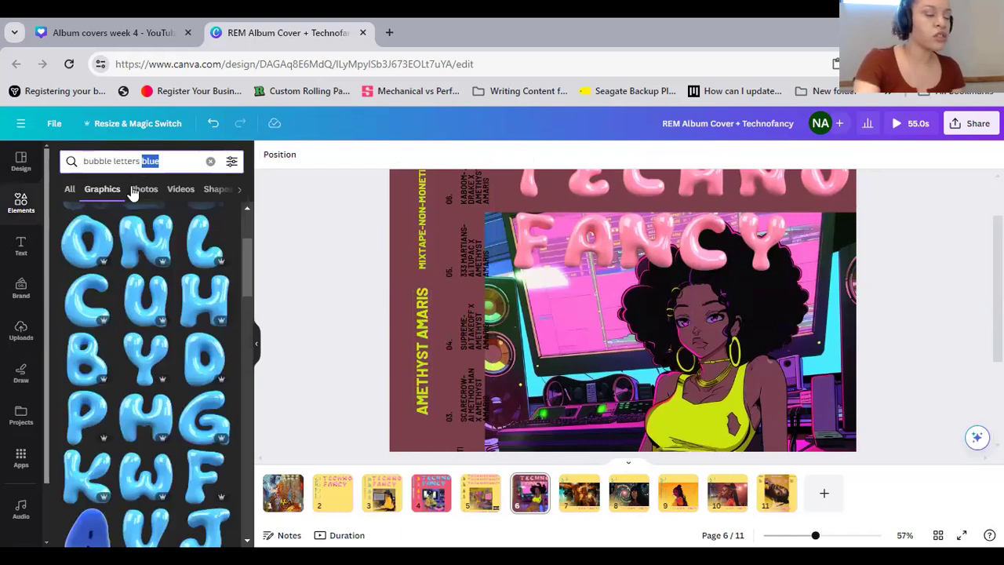
{"action": "key", "text": "BackSpace"}
{"action": "key", "text": "Return"}
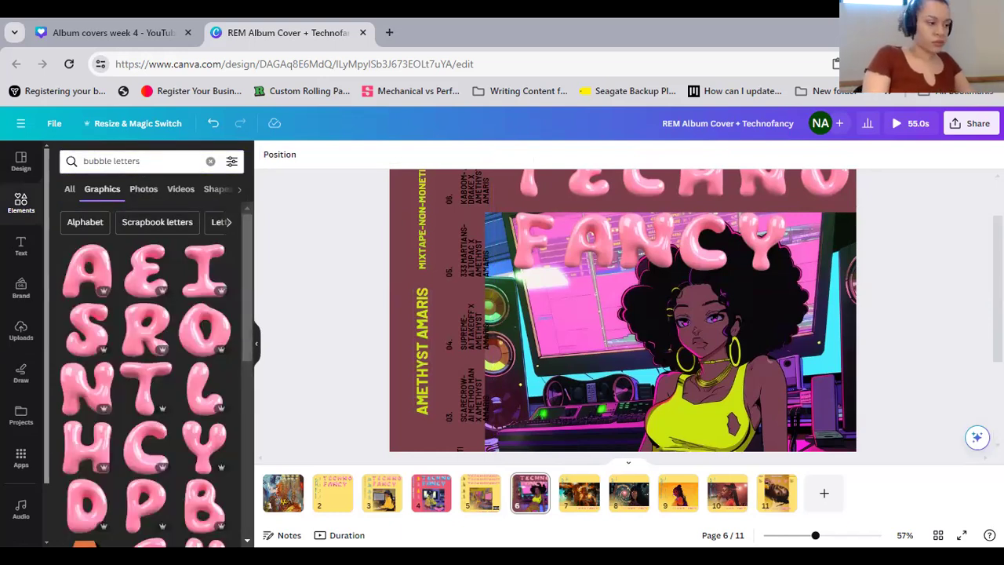
{"action": "scroll", "coordinate": [133, 462], "scroll_direction": "down", "scroll_amount": 3}
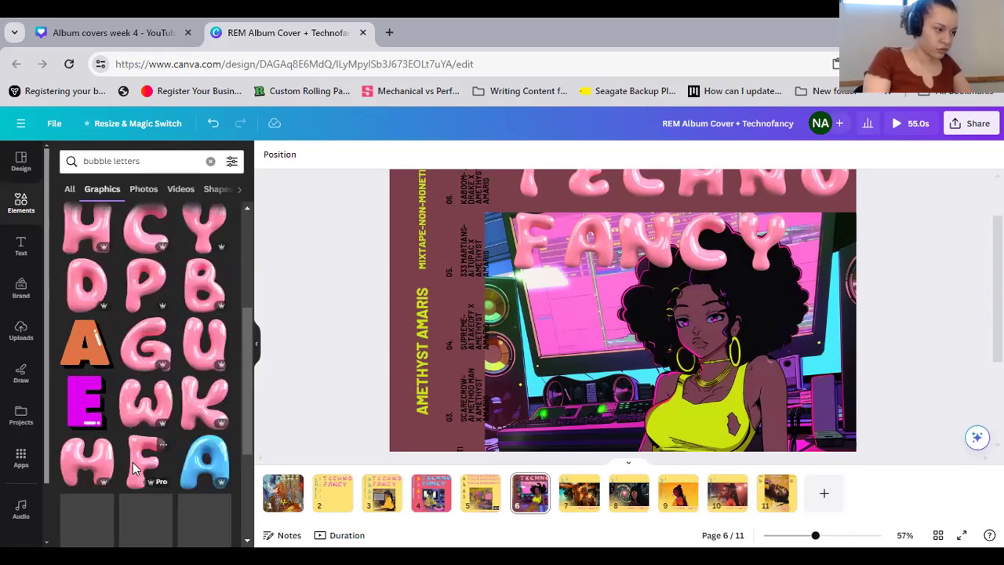
{"action": "scroll", "coordinate": [133, 467], "scroll_direction": "down", "scroll_amount": 3}
{"action": "scroll", "coordinate": [134, 468], "scroll_direction": "down", "scroll_amount": 3}
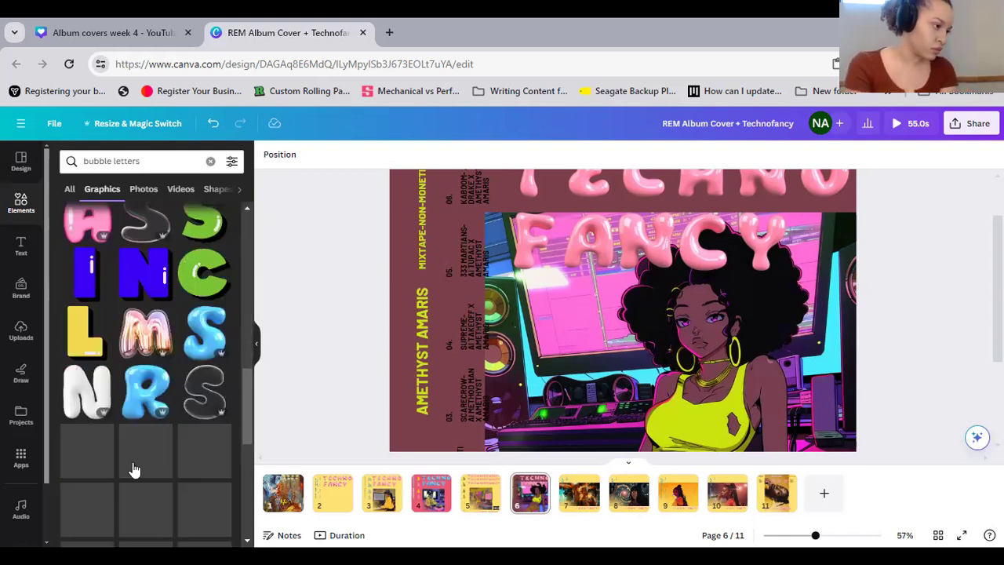
{"action": "scroll", "coordinate": [145, 392], "scroll_direction": "up", "scroll_amount": 2}
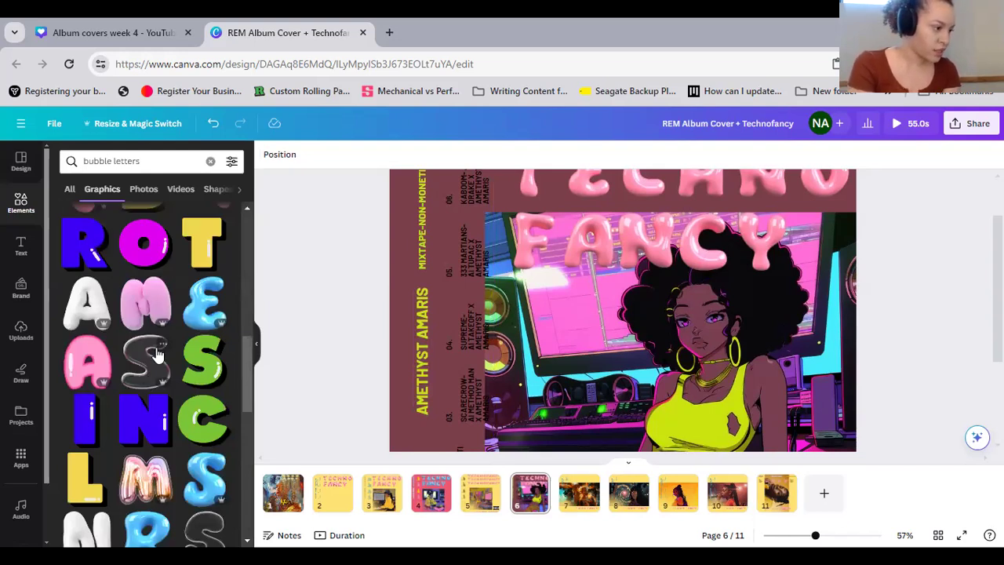
Show more elements by DSGNRL, the creator of the transparent 3D bubble letter S
{"action": "left_click", "coordinate": [162, 343]}
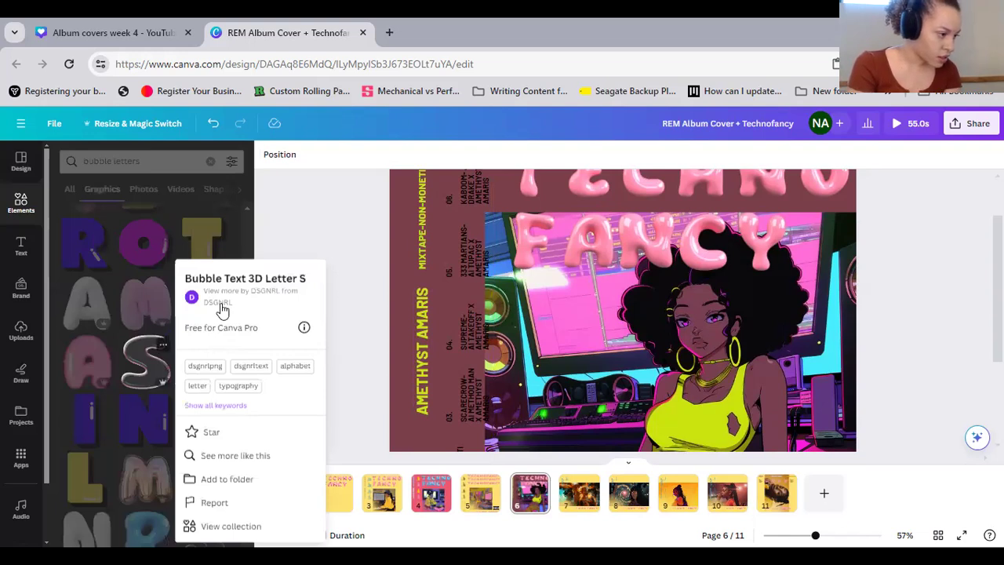
{"action": "left_click", "coordinate": [222, 304]}
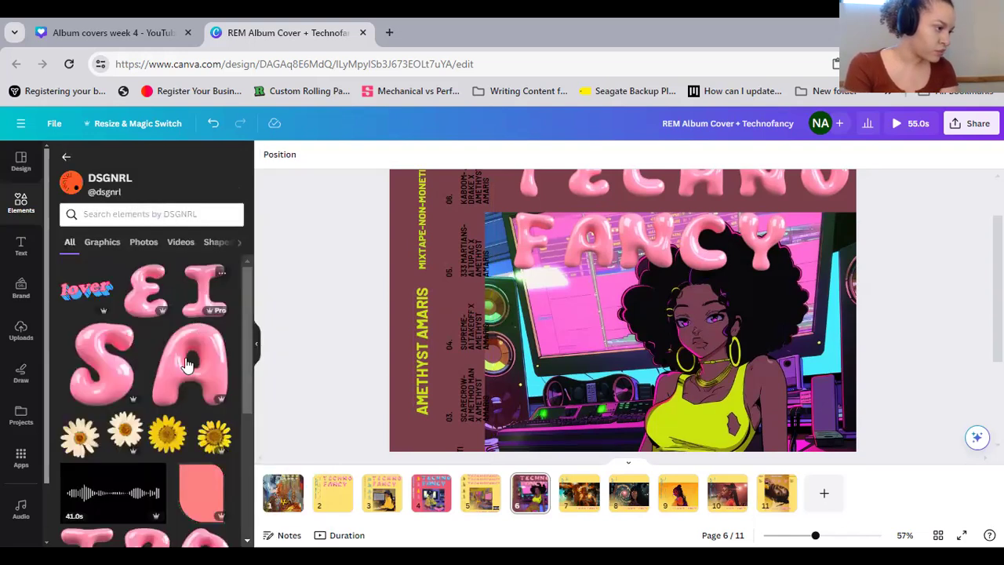
{"action": "scroll", "coordinate": [186, 365], "scroll_direction": "down", "scroll_amount": 2}
{"action": "scroll", "coordinate": [187, 365], "scroll_direction": "down", "scroll_amount": 1}
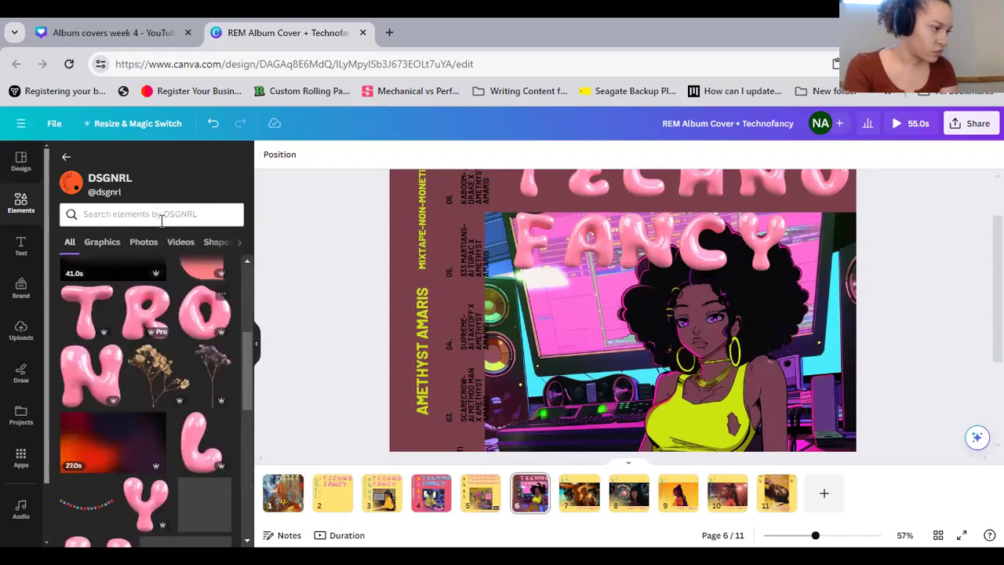
{"action": "left_click", "coordinate": [66, 157]}
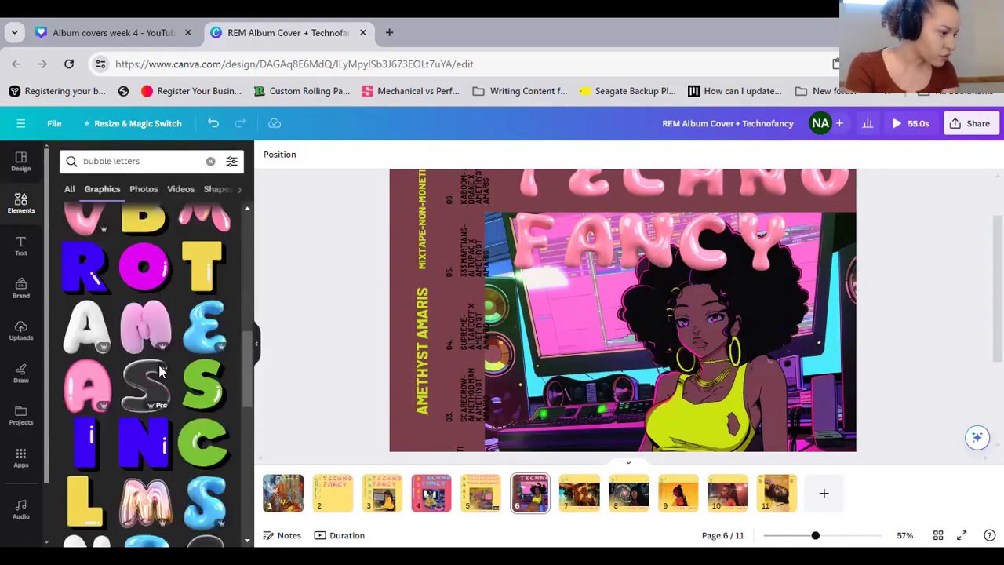
{"action": "left_click", "coordinate": [159, 371]}
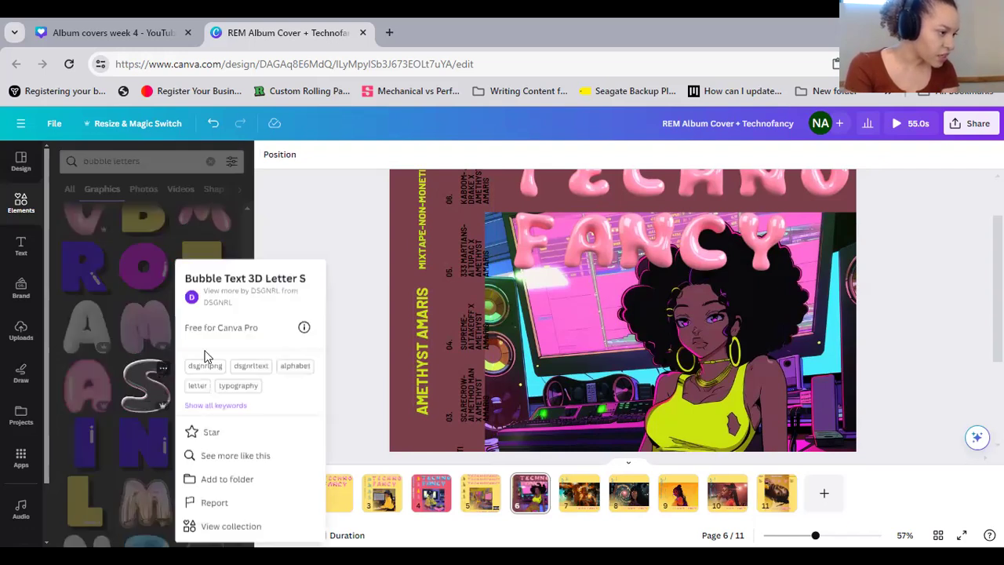
{"action": "left_click", "coordinate": [216, 303]}
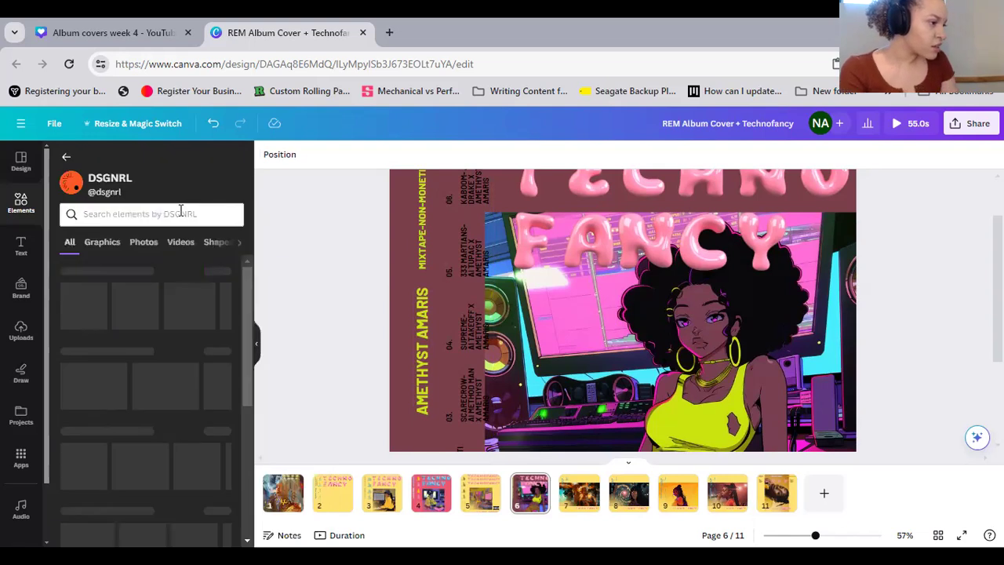
Search DSGNRL's elements for "bubble text"
{"action": "left_click", "coordinate": [197, 215]}
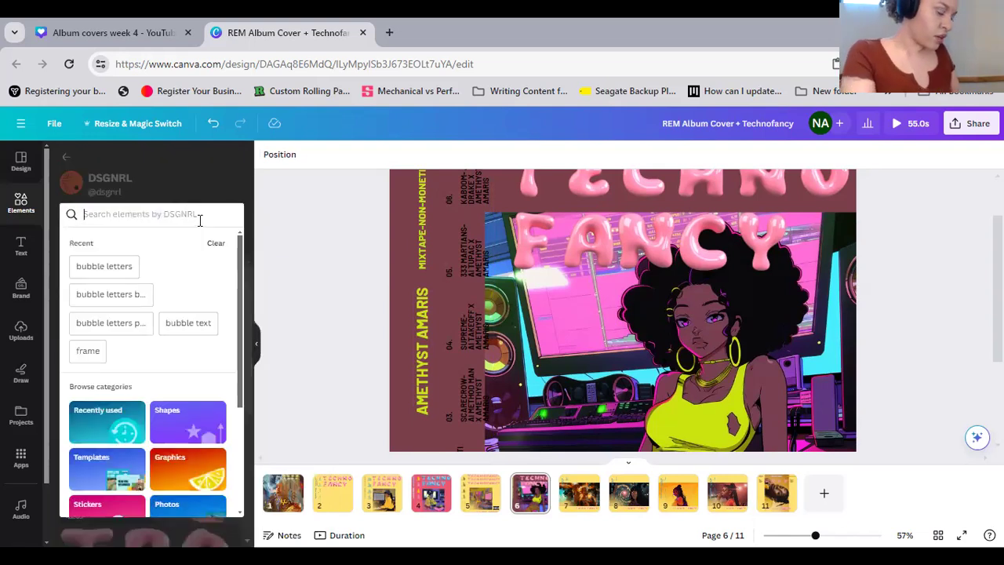
{"action": "type", "text": "vuv"}
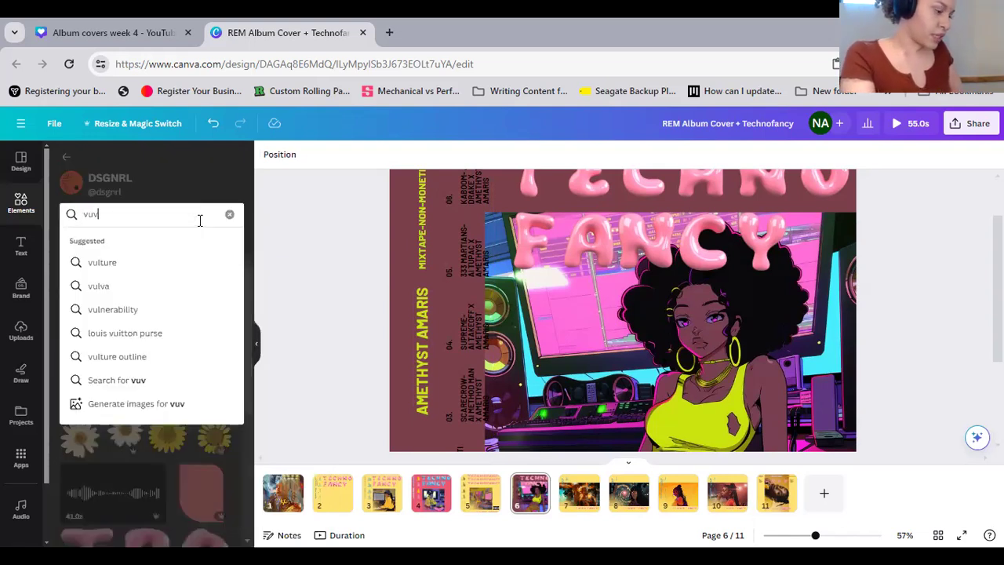
{"action": "type", "text": "vle"}
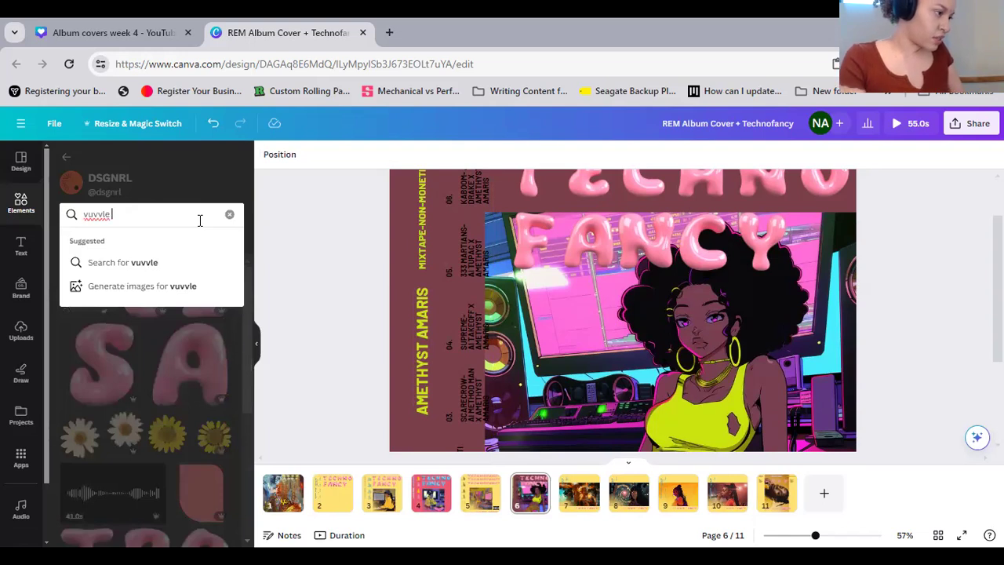
{"action": "key", "text": "Return"}
{"action": "type", "text": "b"}
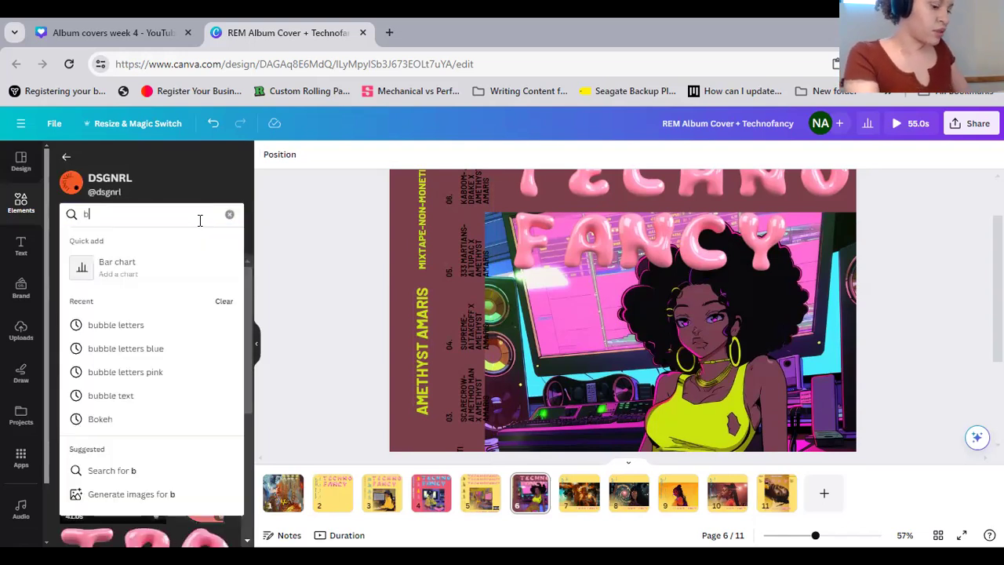
{"action": "type", "text": "ubble text"}
{"action": "key", "text": "Return"}
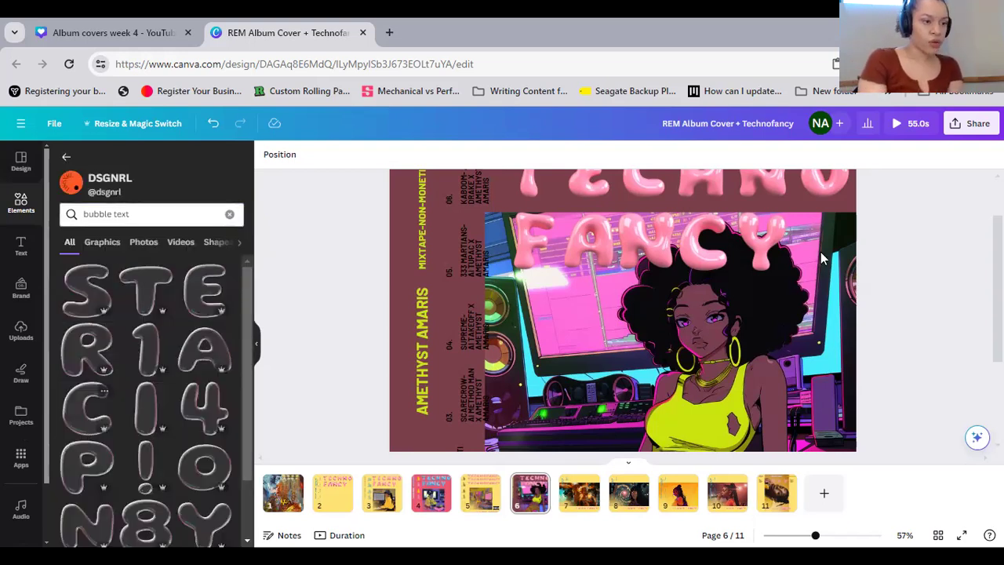
Replace the pink E, C, H, N and O of TECHNO on page 6 with the matching transparent bubble letters
{"action": "scroll", "coordinate": [476, 251], "scroll_direction": "up", "scroll_amount": 1}
{"action": "left_click_drag", "start_coordinate": [587, 242], "coordinate": [586, 242]}
{"action": "left_click_drag", "start_coordinate": [76, 415], "coordinate": [633, 234]}
{"action": "scroll", "coordinate": [118, 471], "scroll_direction": "down", "scroll_amount": 1}
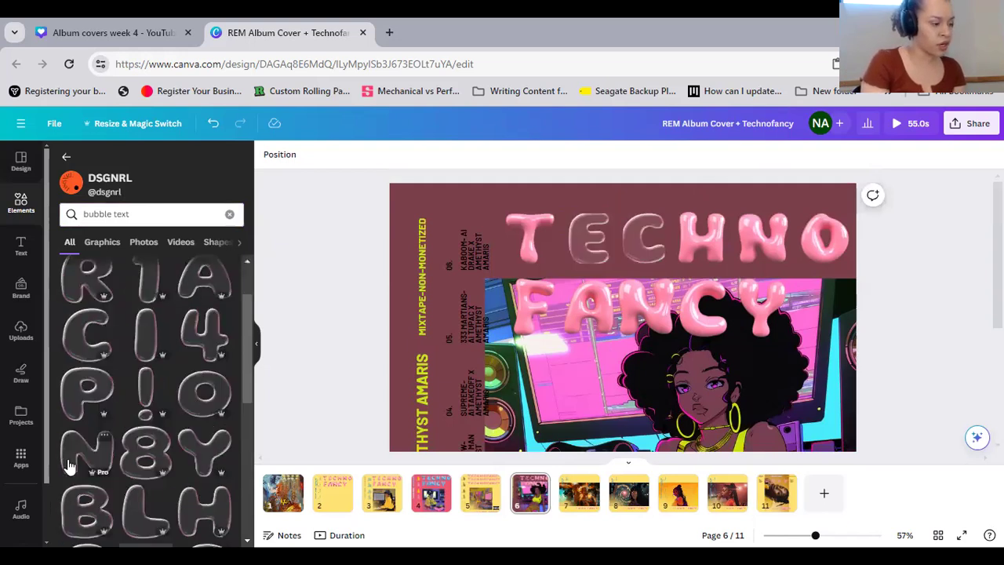
{"action": "left_click_drag", "start_coordinate": [69, 466], "coordinate": [753, 226]}
{"action": "mouse_move", "coordinate": [702, 246]}
{"action": "left_mouse_down"}
{"action": "mouse_move", "coordinate": [698, 229]}
{"action": "mouse_move", "coordinate": [690, 235]}
{"action": "left_mouse_up"}
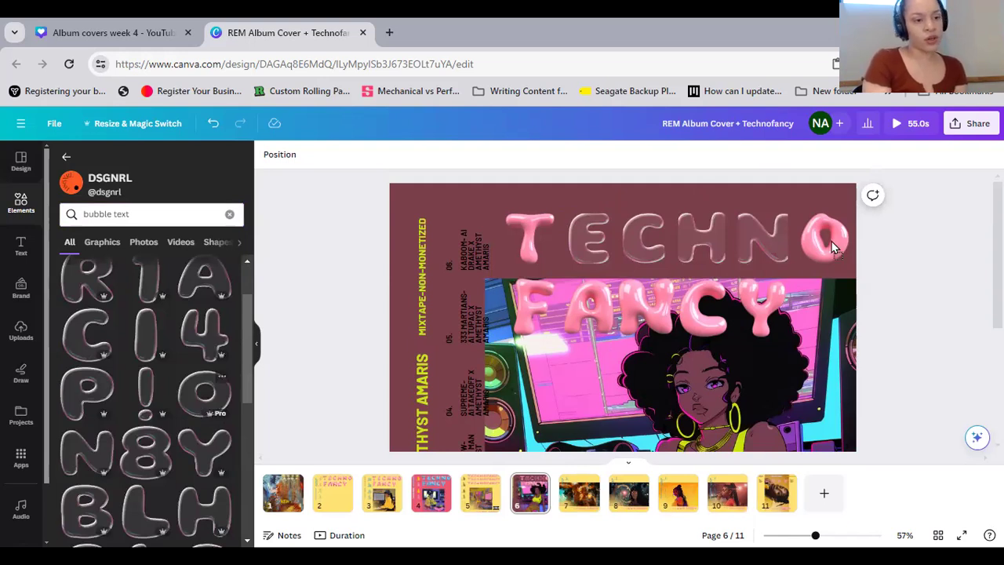
{"action": "left_click_drag", "start_coordinate": [862, 312], "coordinate": [827, 241]}
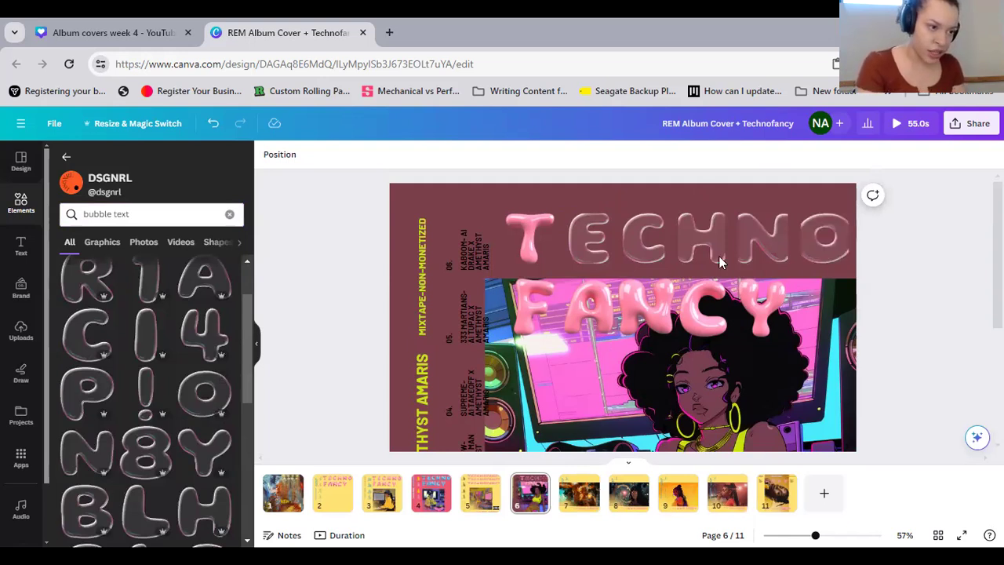
Resize and reposition the transparent H, N and C of TECHNO to even out the letter sizes and spacing
{"action": "left_click", "coordinate": [679, 234]}
{"action": "left_click_drag", "start_coordinate": [673, 234], "coordinate": [739, 238]}
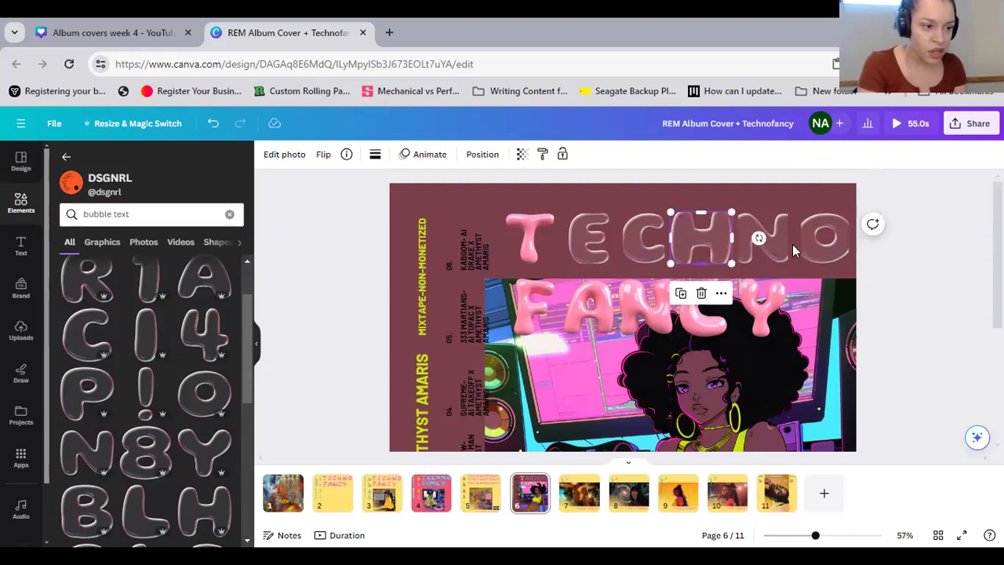
{"action": "left_click", "coordinate": [785, 248]}
{"action": "mouse_move", "coordinate": [796, 242]}
{"action": "left_mouse_down"}
{"action": "mouse_move", "coordinate": [732, 233]}
{"action": "mouse_move", "coordinate": [796, 234]}
{"action": "left_mouse_up"}
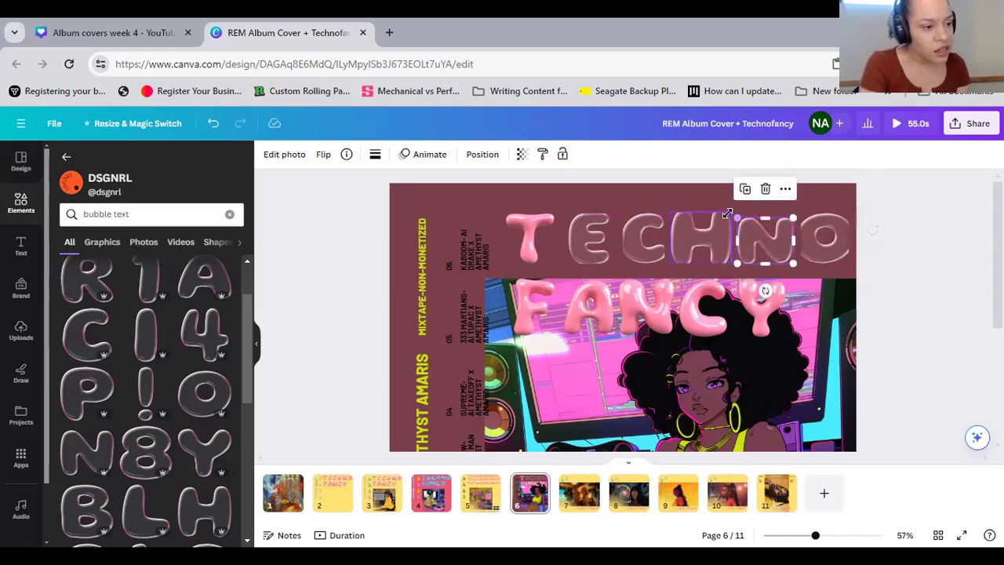
{"action": "left_click", "coordinate": [710, 229]}
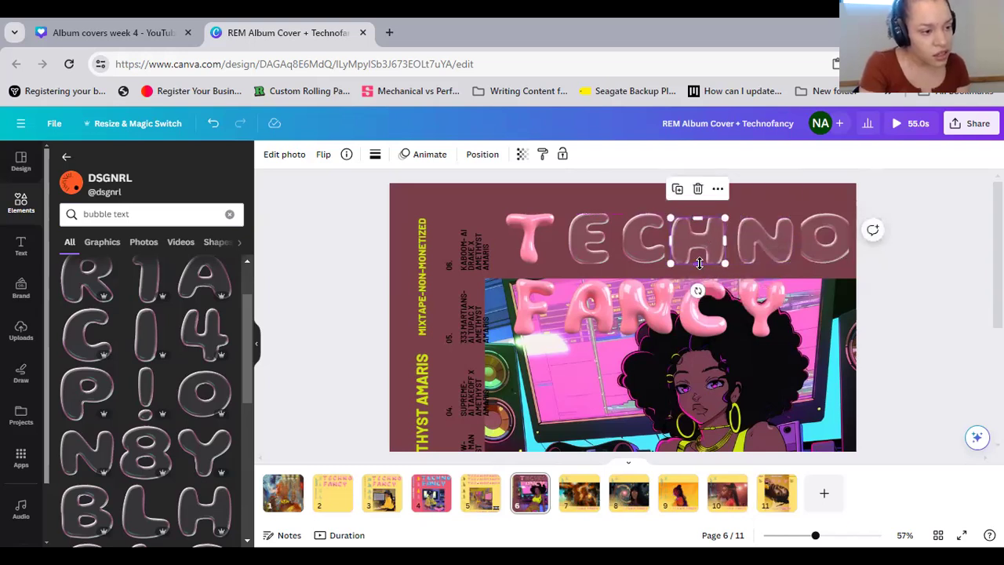
{"action": "left_click_drag", "start_coordinate": [699, 264], "coordinate": [732, 249]}
{"action": "left_click_drag", "start_coordinate": [670, 243], "coordinate": [699, 242]}
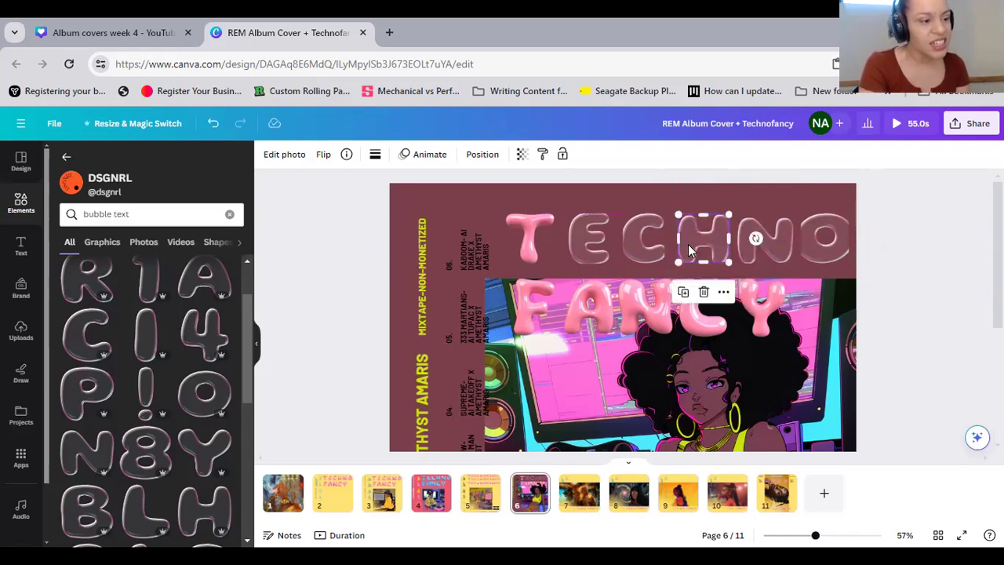
{"action": "left_click", "coordinate": [642, 255]}
{"action": "left_click_drag", "start_coordinate": [632, 240], "coordinate": [617, 235]}
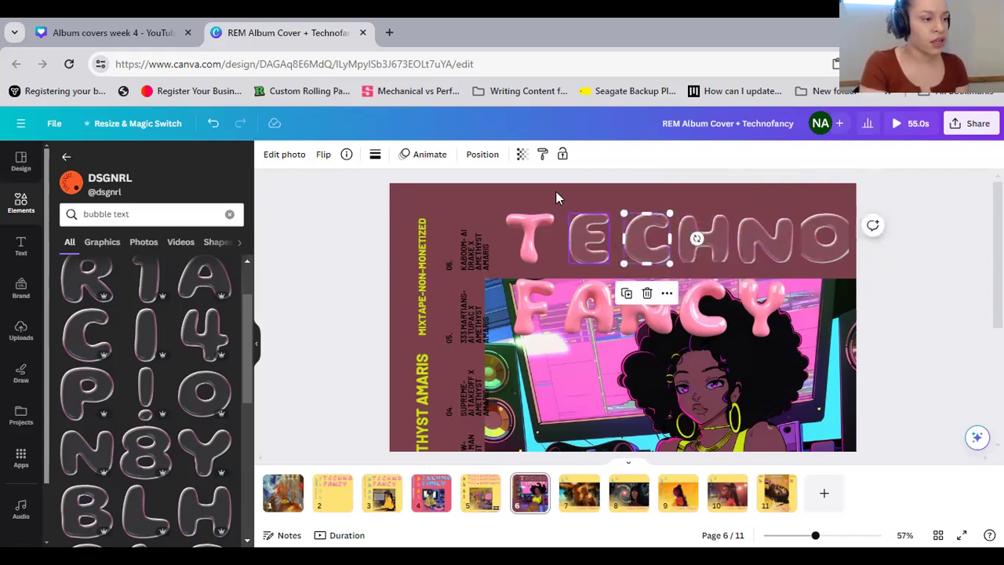
Replace the pink T of TECHNO with the transparent bubble letter T
{"action": "key", "text": "Escape"}
{"action": "scroll", "coordinate": [157, 455], "scroll_direction": "down", "scroll_amount": 3}
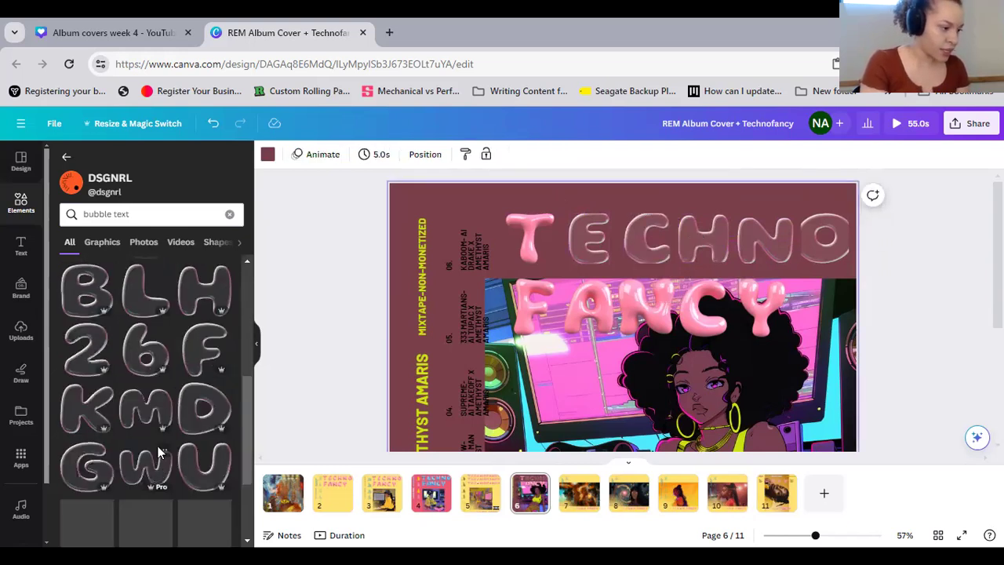
{"action": "scroll", "coordinate": [157, 452], "scroll_direction": "down", "scroll_amount": 5}
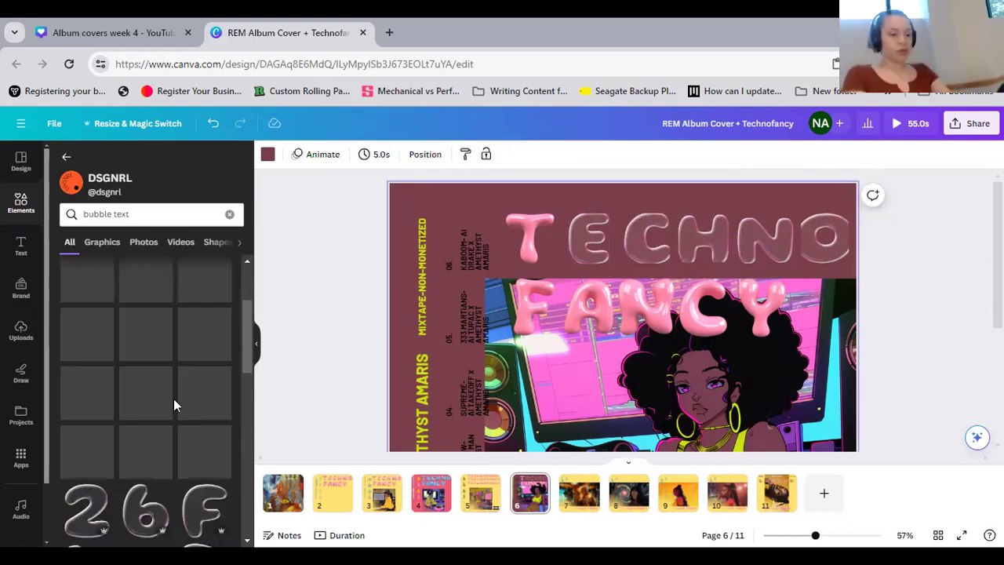
{"action": "scroll", "coordinate": [177, 404], "scroll_direction": "down", "scroll_amount": 1}
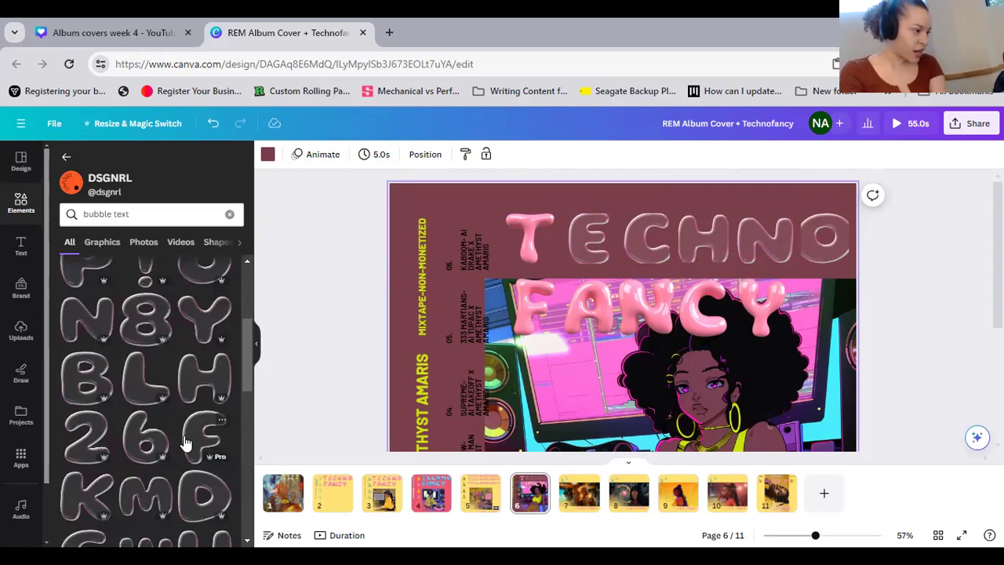
{"action": "scroll", "coordinate": [185, 444], "scroll_direction": "up", "scroll_amount": 1}
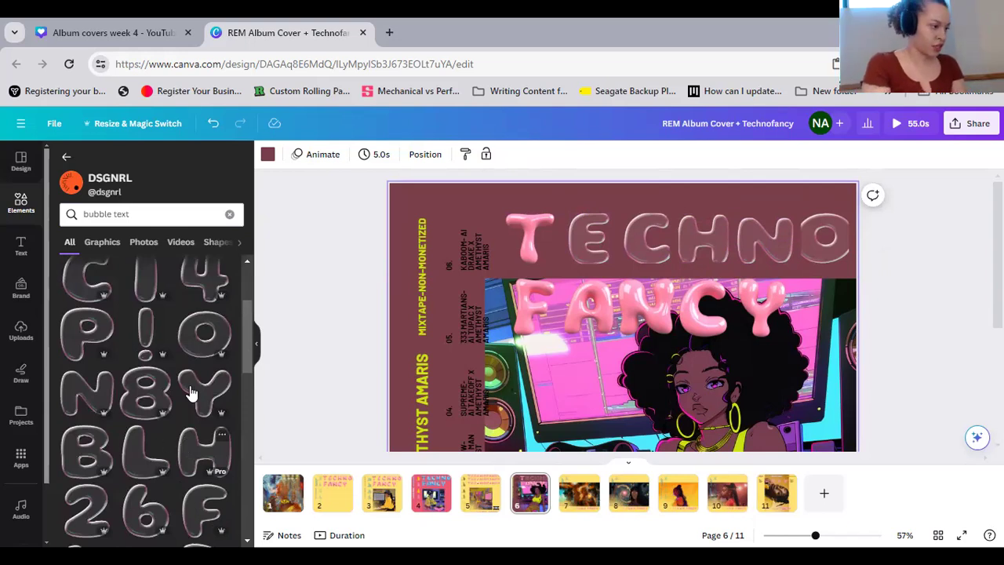
{"action": "scroll", "coordinate": [190, 392], "scroll_direction": "up", "scroll_amount": 2}
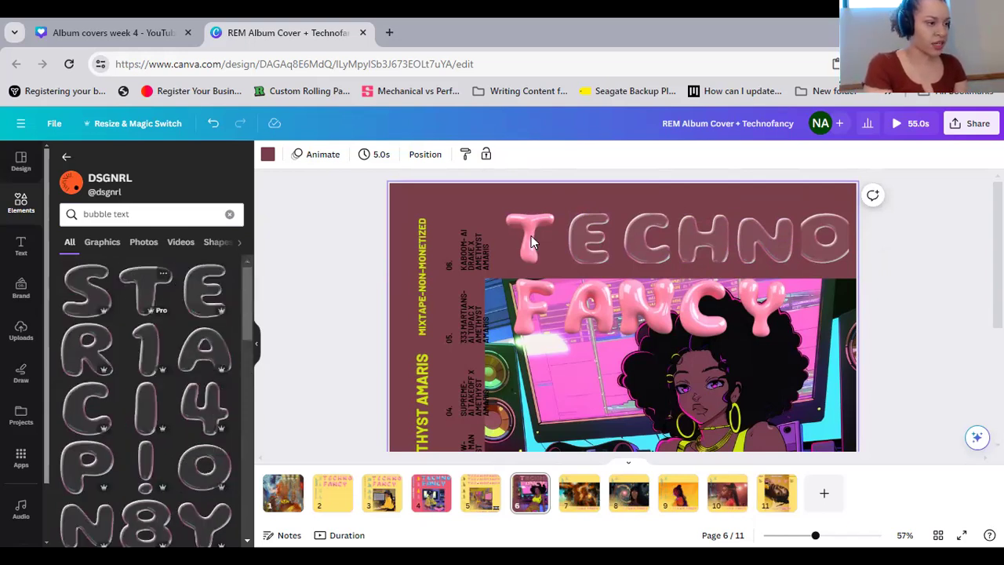
{"action": "left_click_drag", "start_coordinate": [146, 290], "coordinate": [531, 242]}
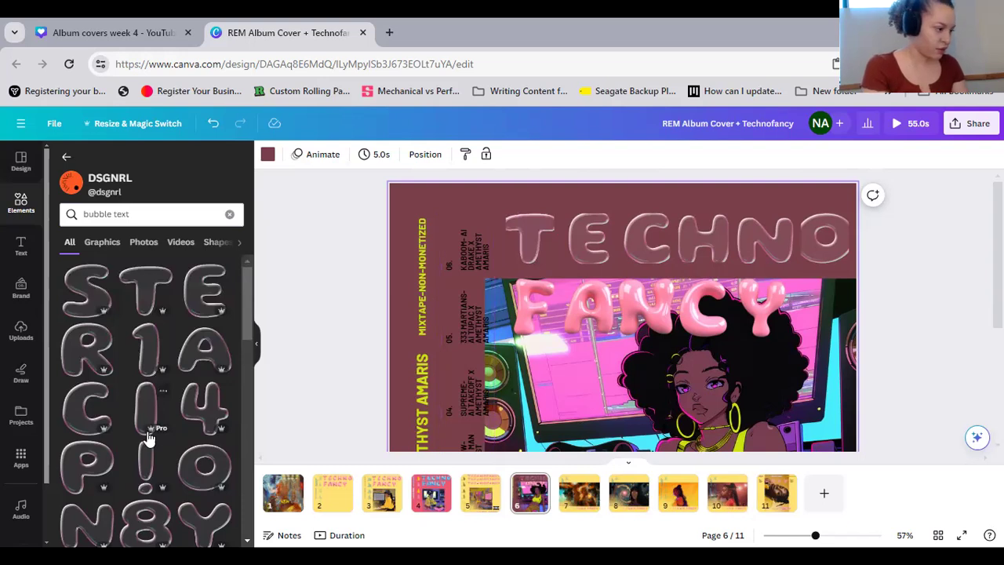
Try the transparent bubble letter F in place of the pink F of FANCY
{"action": "scroll", "coordinate": [149, 439], "scroll_direction": "down", "scroll_amount": 3}
{"action": "left_click", "coordinate": [541, 293]}
{"action": "key", "text": "Delete"}
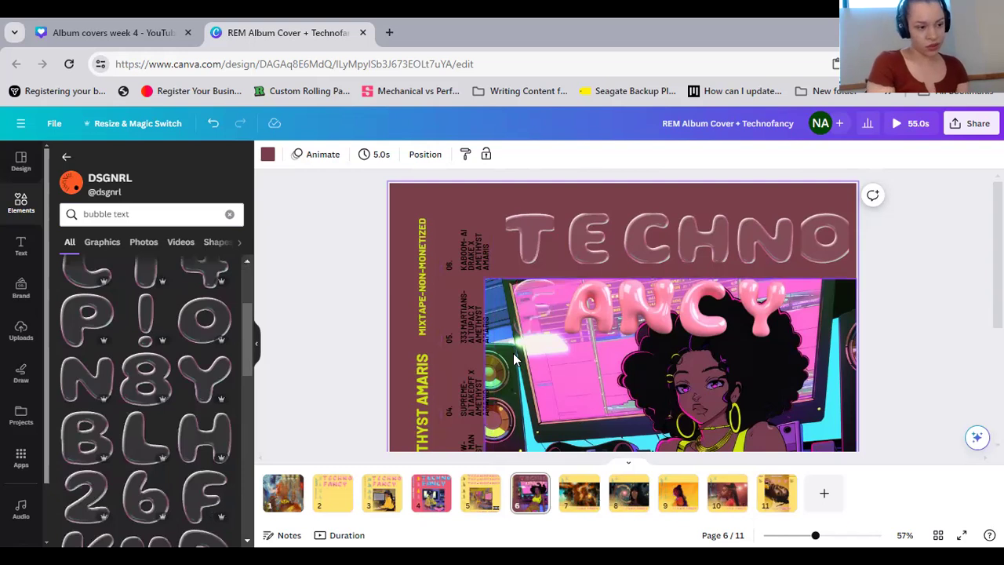
{"action": "left_click", "coordinate": [214, 125]}
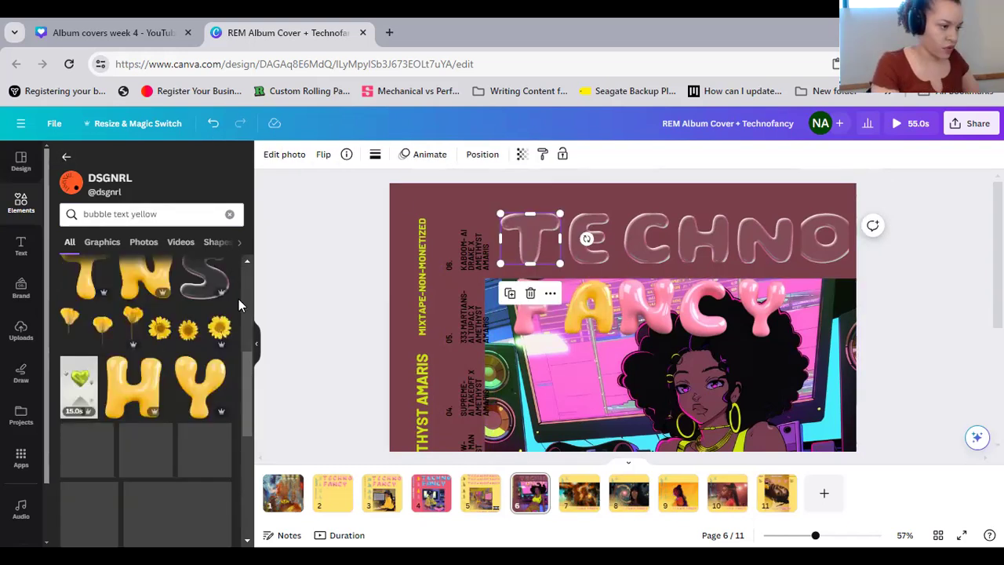
Replace the pink letters of FANCY on page 6 with matching glossy yellow letters found under "bubble text yellow"
{"action": "scroll", "coordinate": [212, 313], "scroll_direction": "down", "scroll_amount": 1}
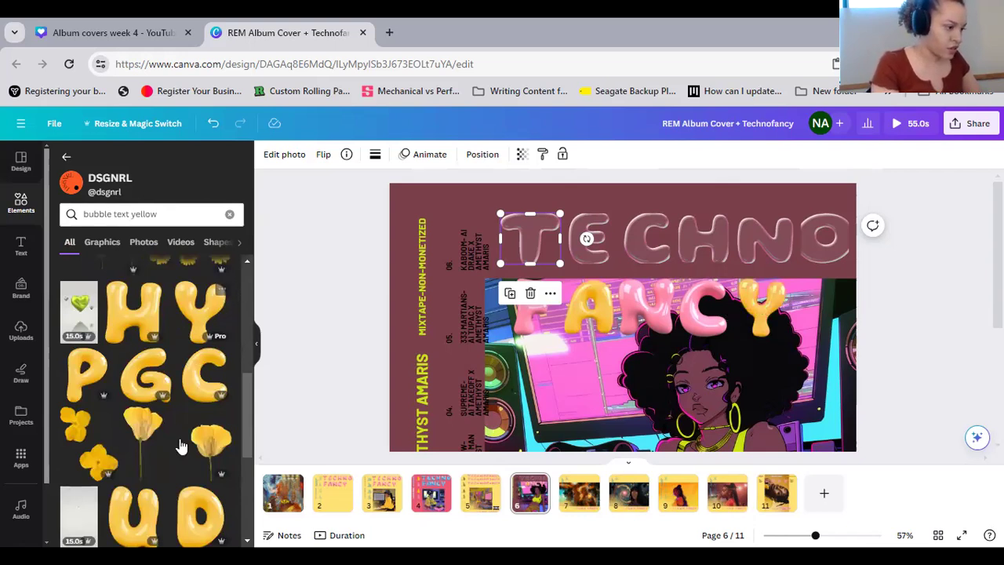
{"action": "scroll", "coordinate": [182, 478], "scroll_direction": "down", "scroll_amount": 2}
{"action": "scroll", "coordinate": [208, 449], "scroll_direction": "down", "scroll_amount": 2}
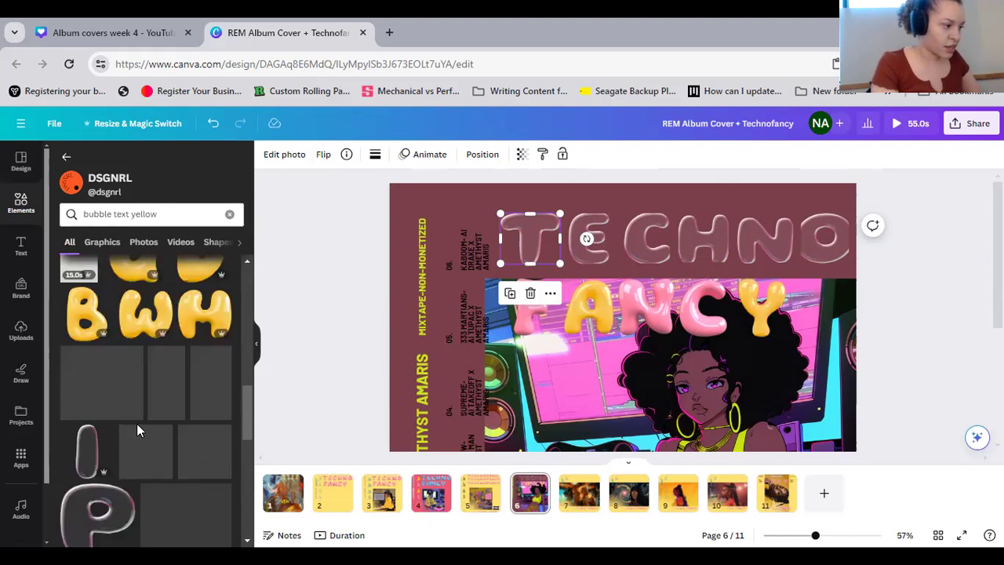
{"action": "scroll", "coordinate": [136, 429], "scroll_direction": "up", "scroll_amount": 4}
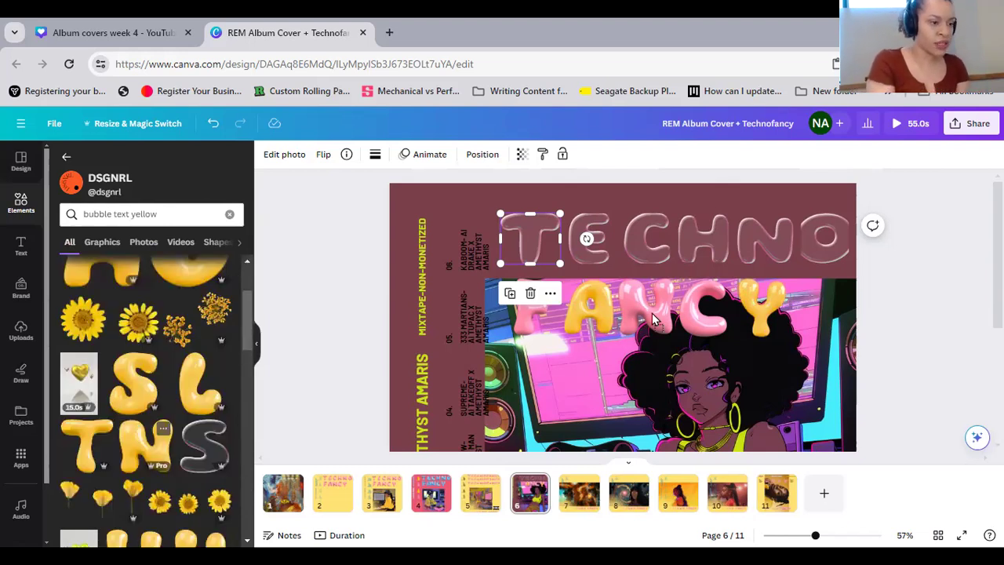
{"action": "scroll", "coordinate": [172, 424], "scroll_direction": "up", "scroll_amount": 3}
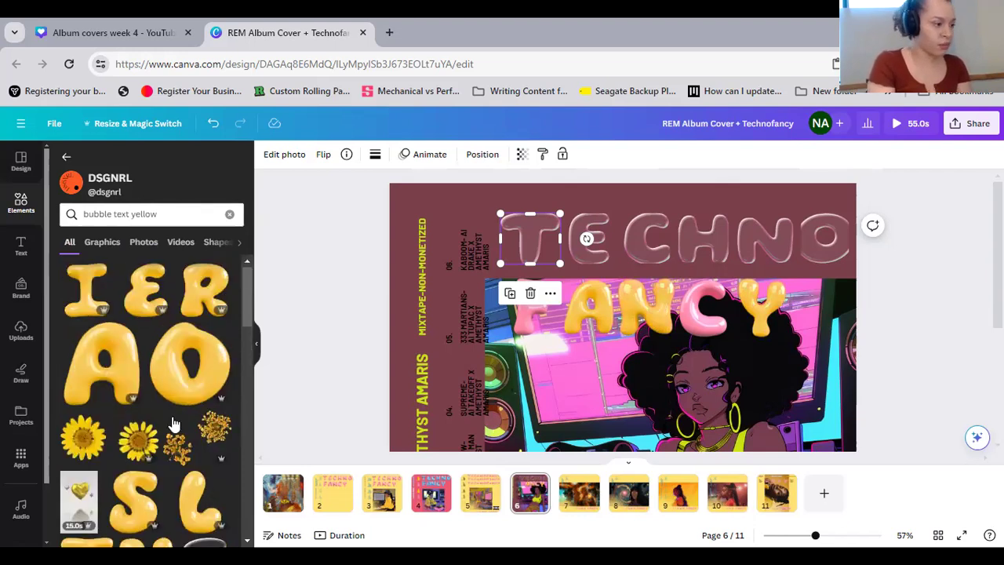
{"action": "scroll", "coordinate": [179, 424], "scroll_direction": "down", "scroll_amount": 5}
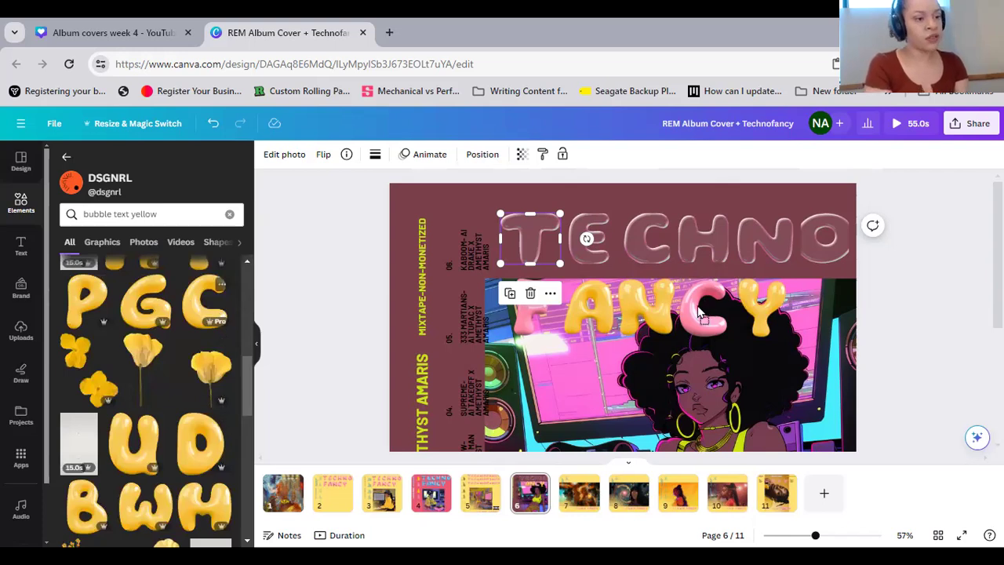
{"action": "scroll", "coordinate": [236, 463], "scroll_direction": "down", "scroll_amount": 2}
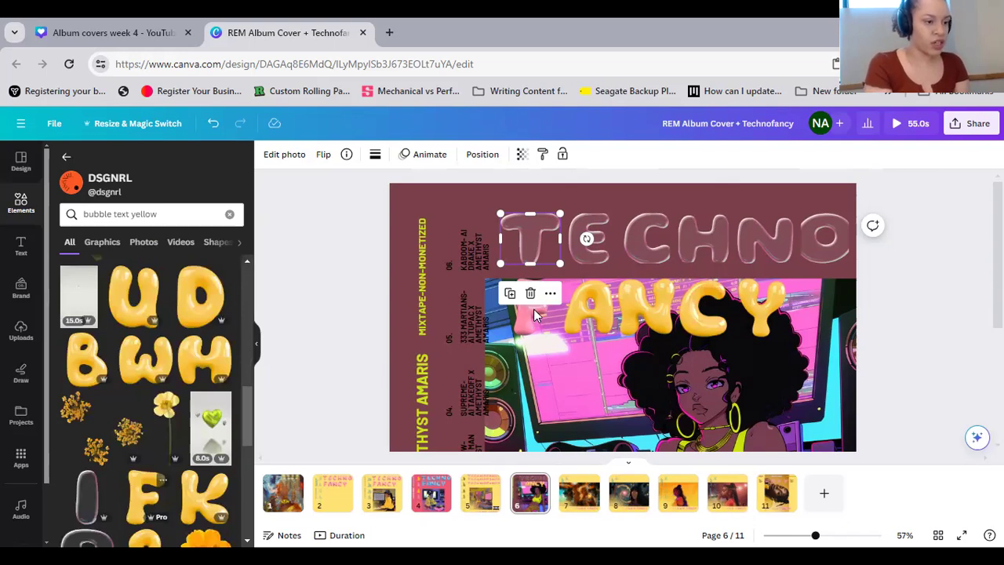
Resize the transparent O of TECHNO to about 172 by 137 so it matches the neighbouring letters
{"action": "left_click", "coordinate": [800, 243]}
{"action": "left_click_drag", "start_coordinate": [801, 244], "coordinate": [850, 219]}
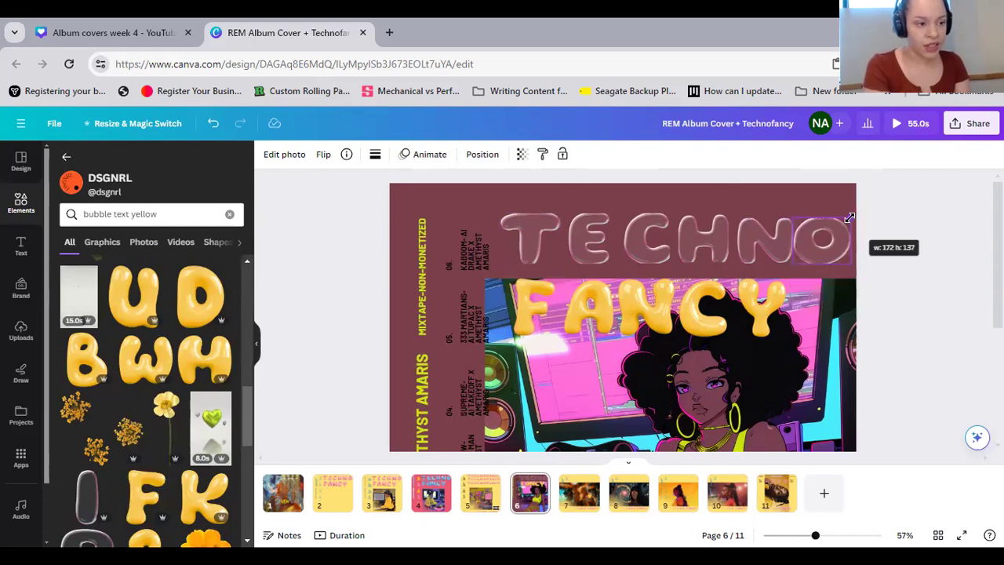
{"action": "left_click", "coordinate": [914, 322]}
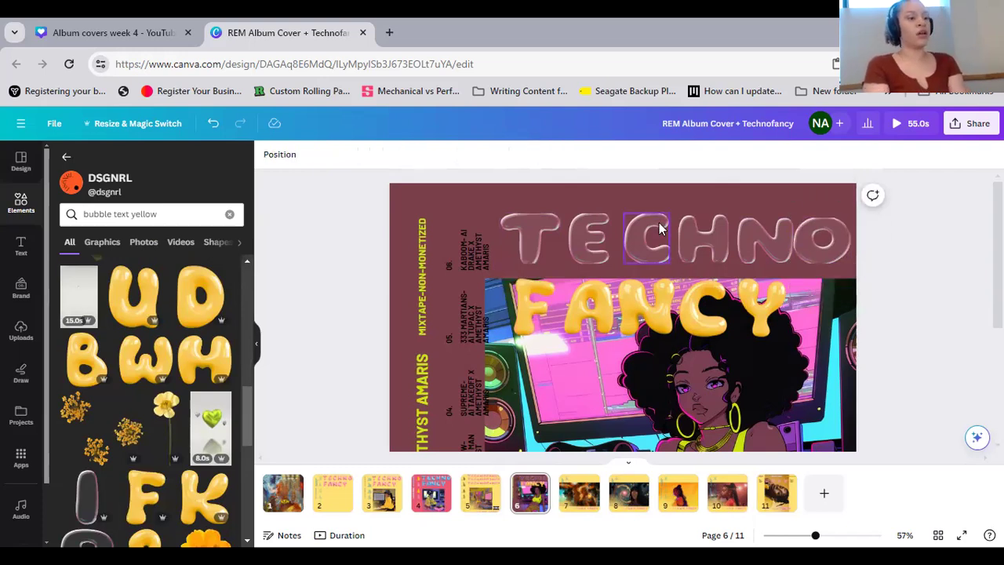
Try the yellow-green #cbe50f as the text colour of the vertical track list on page 6
{"action": "scroll", "coordinate": [815, 376], "scroll_direction": "down", "scroll_amount": 2}
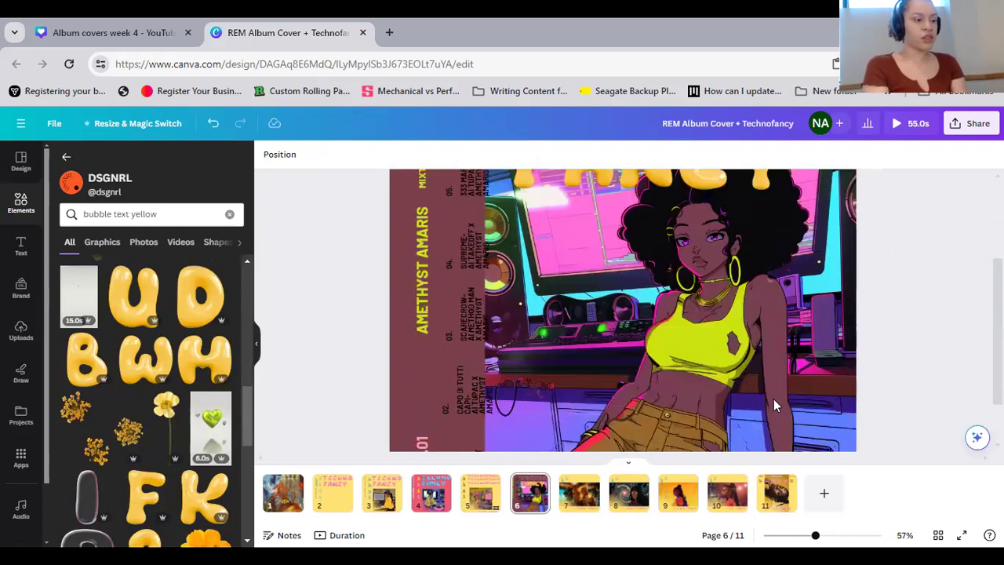
{"action": "scroll", "coordinate": [717, 459], "scroll_direction": "down", "scroll_amount": 1}
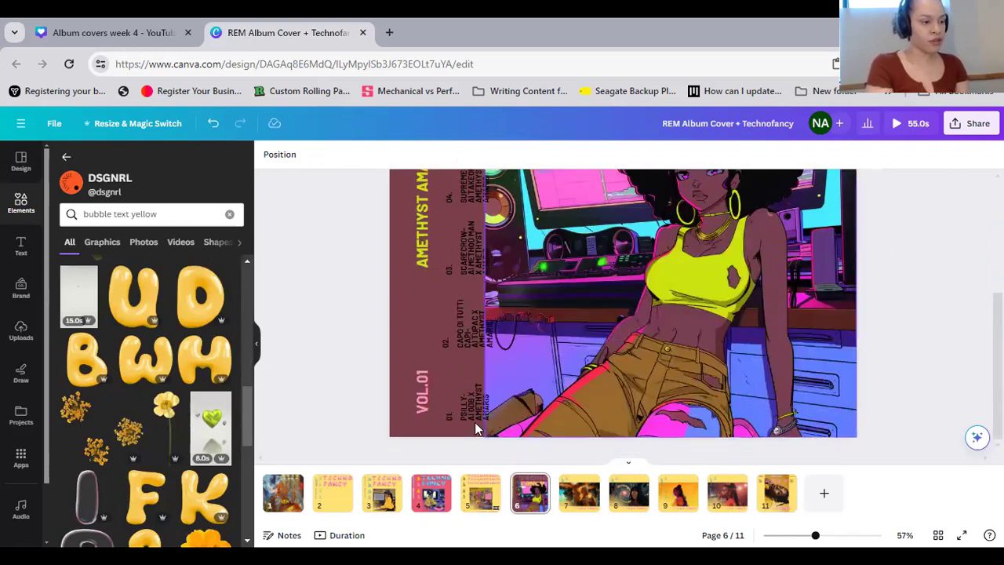
{"action": "scroll", "coordinate": [468, 196], "scroll_direction": "up", "scroll_amount": 2}
{"action": "left_click", "coordinate": [465, 185]}
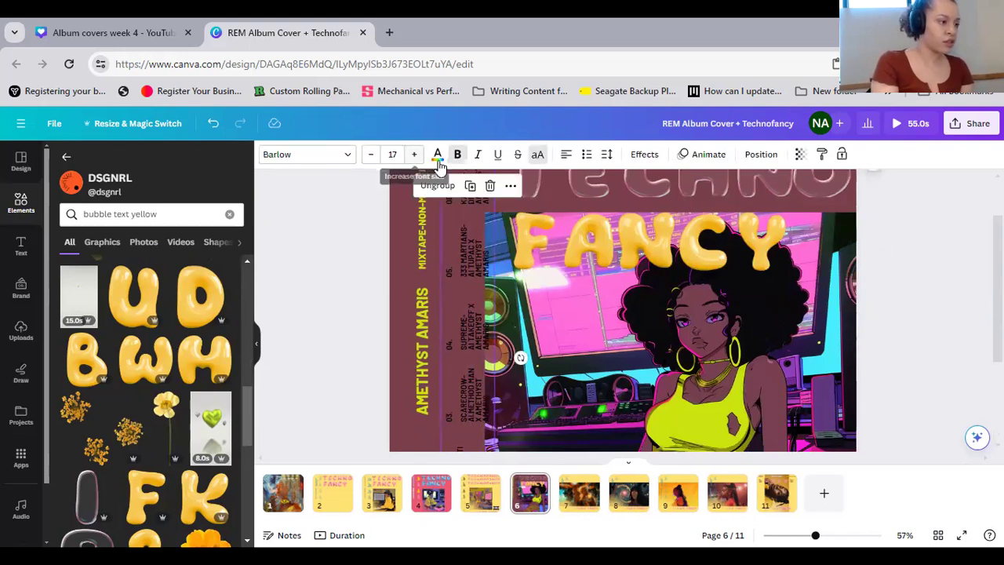
{"action": "left_click", "coordinate": [437, 155]}
{"action": "left_click", "coordinate": [193, 258]}
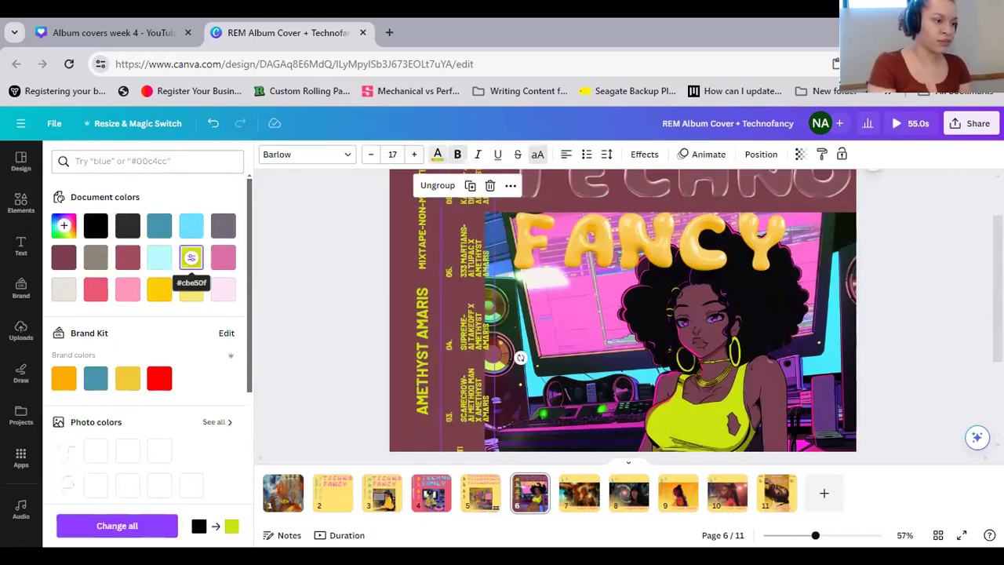
{"action": "left_click", "coordinate": [947, 339]}
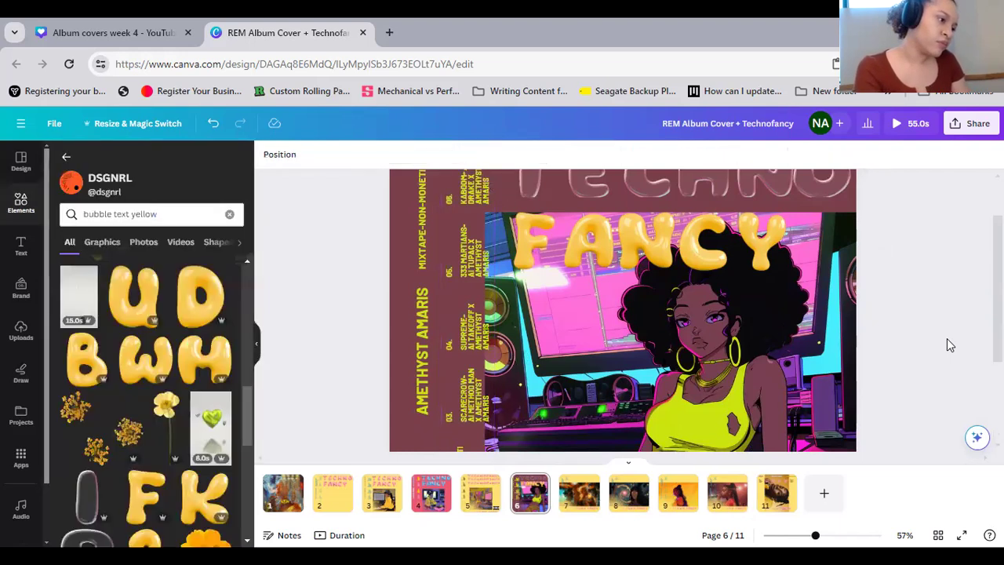
Recolour the vertical track list on page 6 with a custom pale golden yellow, starting from #ffcc07
{"action": "scroll", "coordinate": [449, 250], "scroll_direction": "up", "scroll_amount": 1}
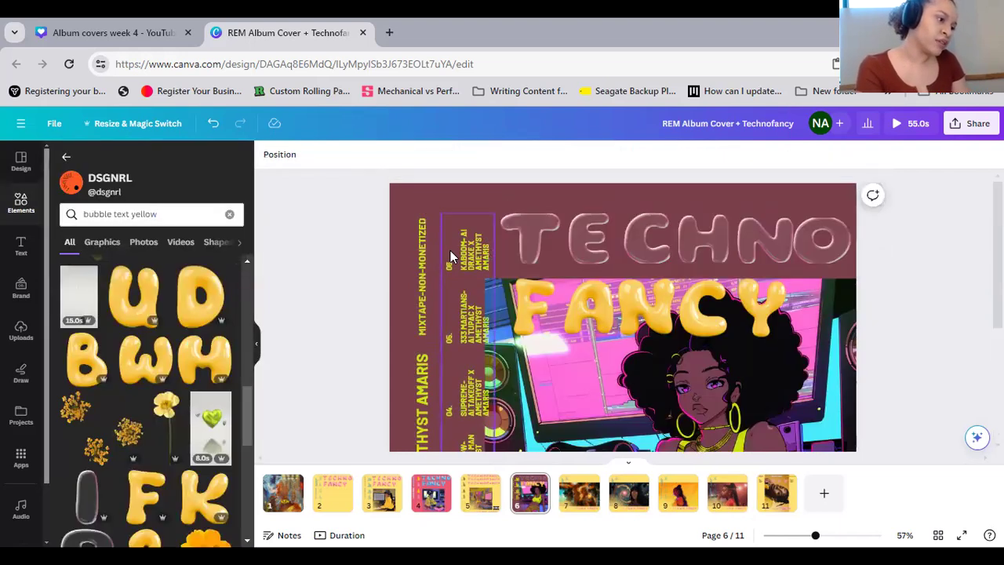
{"action": "left_click", "coordinate": [451, 203]}
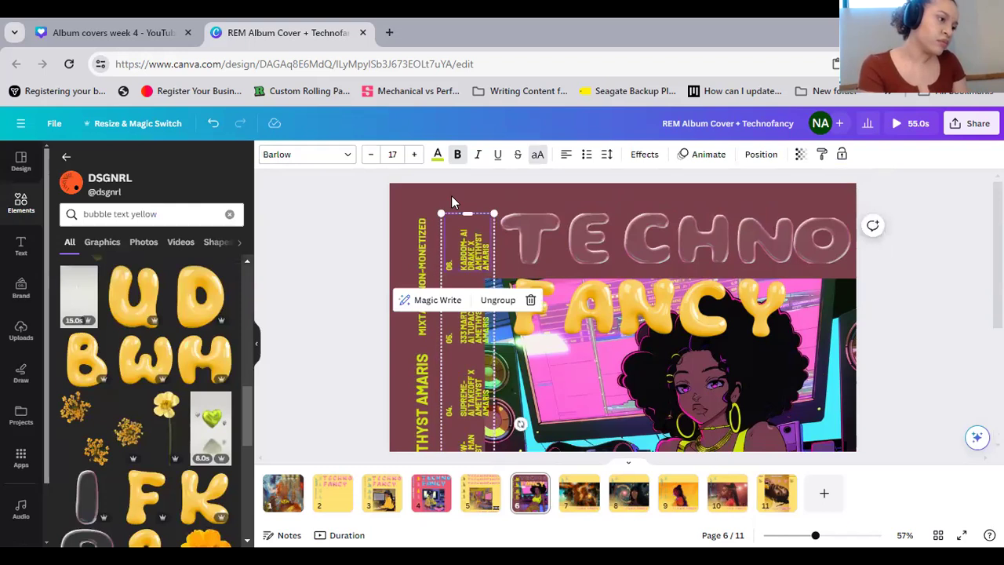
{"action": "left_click", "coordinate": [494, 423]}
{"action": "scroll", "coordinate": [478, 431], "scroll_direction": "down", "scroll_amount": 2}
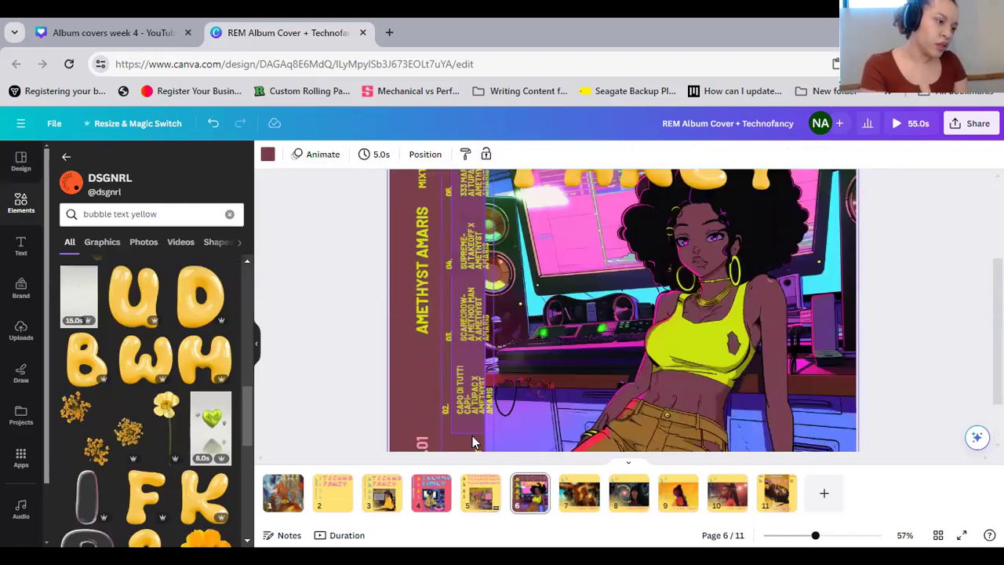
{"action": "left_click", "coordinate": [424, 173]}
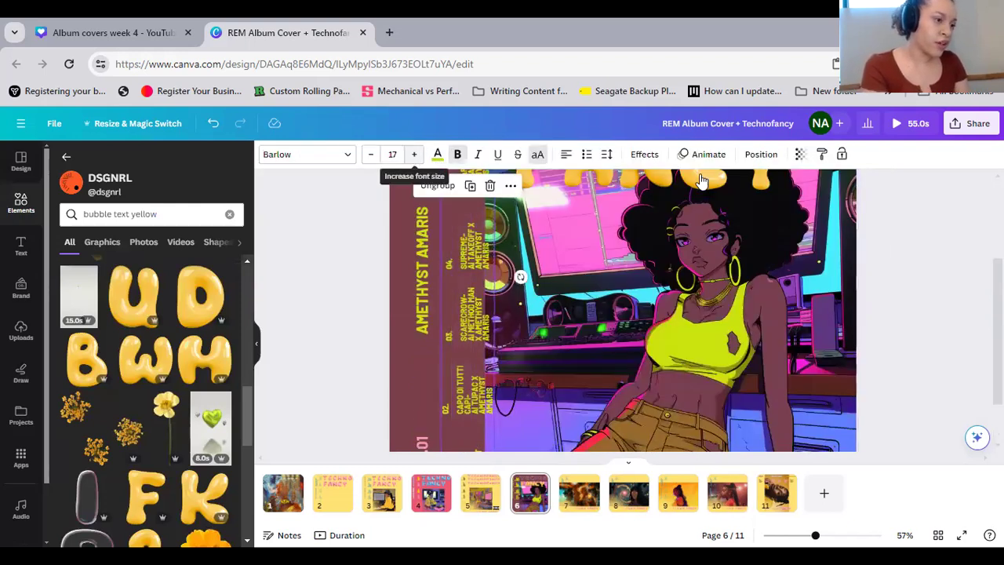
{"action": "left_click", "coordinate": [437, 154]}
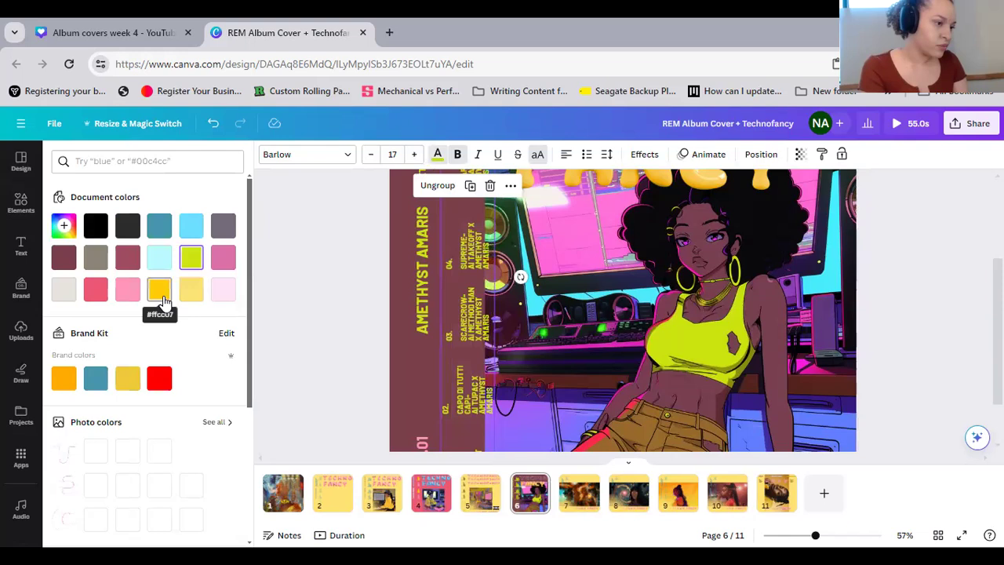
{"action": "left_click", "coordinate": [161, 297]}
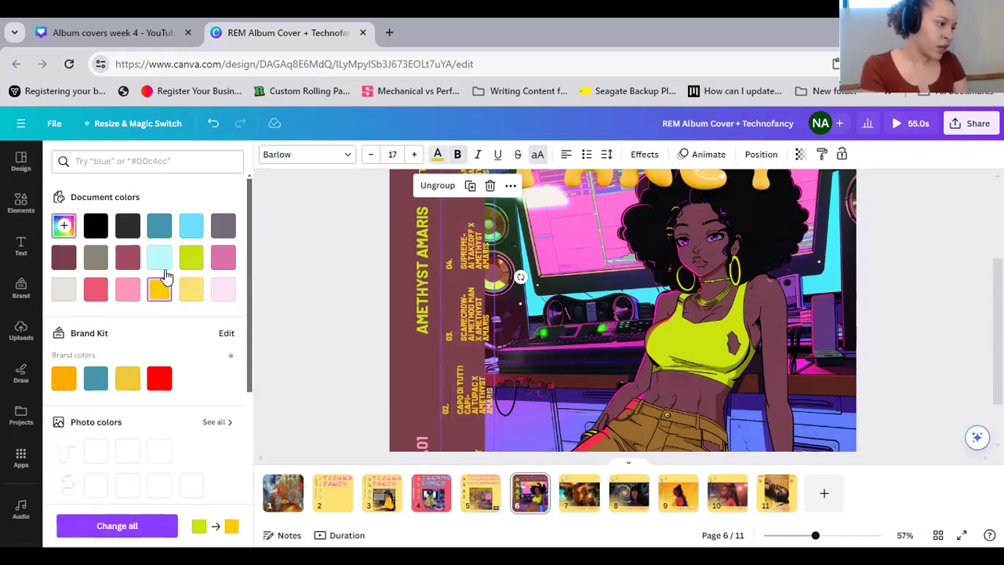
{"action": "left_click", "coordinate": [63, 226]}
{"action": "left_click", "coordinate": [100, 255]}
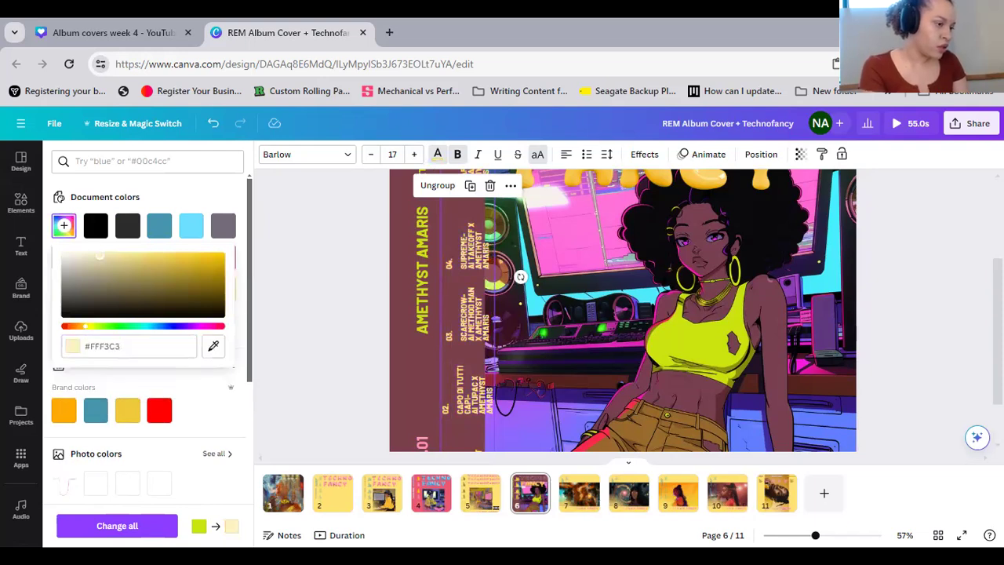
{"action": "left_click_drag", "start_coordinate": [100, 255], "coordinate": [116, 236]}
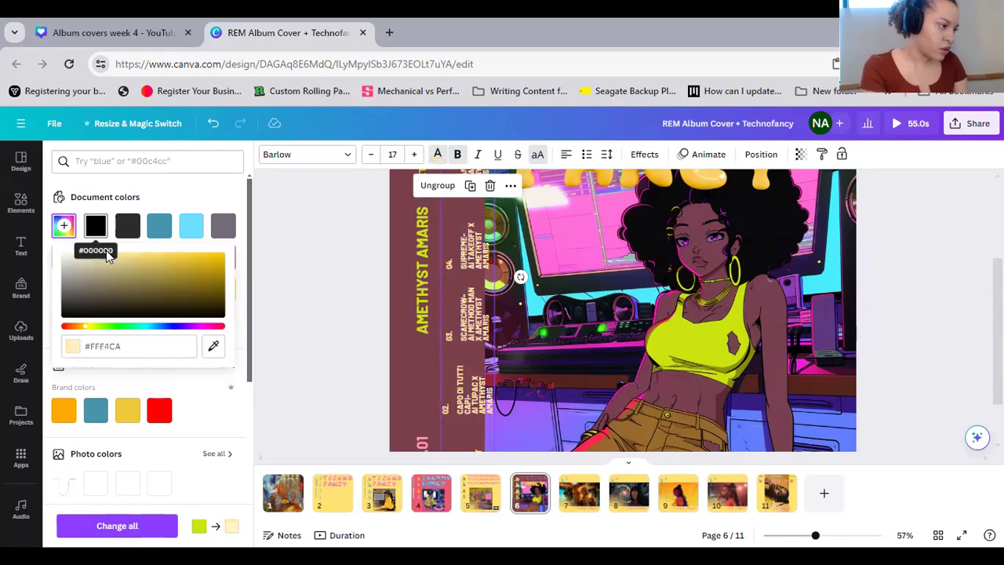
{"action": "left_click", "coordinate": [95, 255]}
{"action": "left_click_drag", "start_coordinate": [95, 255], "coordinate": [132, 262]}
{"action": "left_click", "coordinate": [967, 367]}
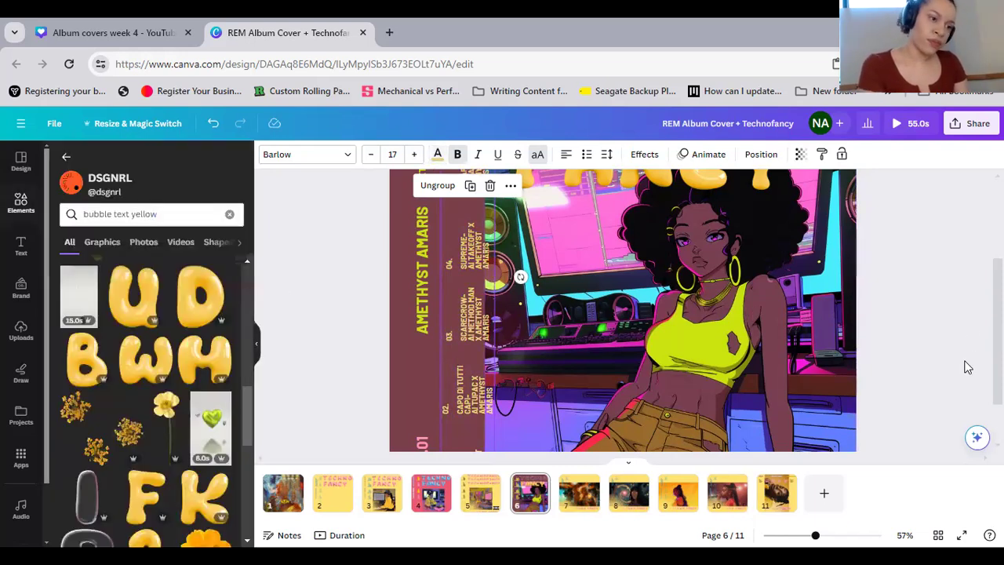
{"action": "left_click", "coordinate": [941, 383]}
{"action": "scroll", "coordinate": [939, 346], "scroll_direction": "up", "scroll_amount": 3}
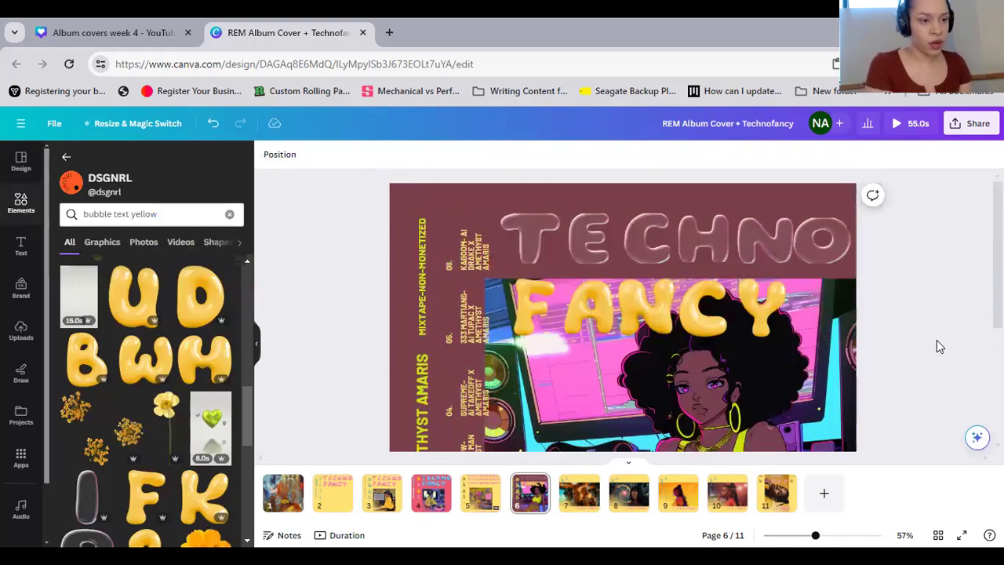
Present the design full screen and go back to the REM cover on page 1
{"action": "left_click", "coordinate": [973, 124]}
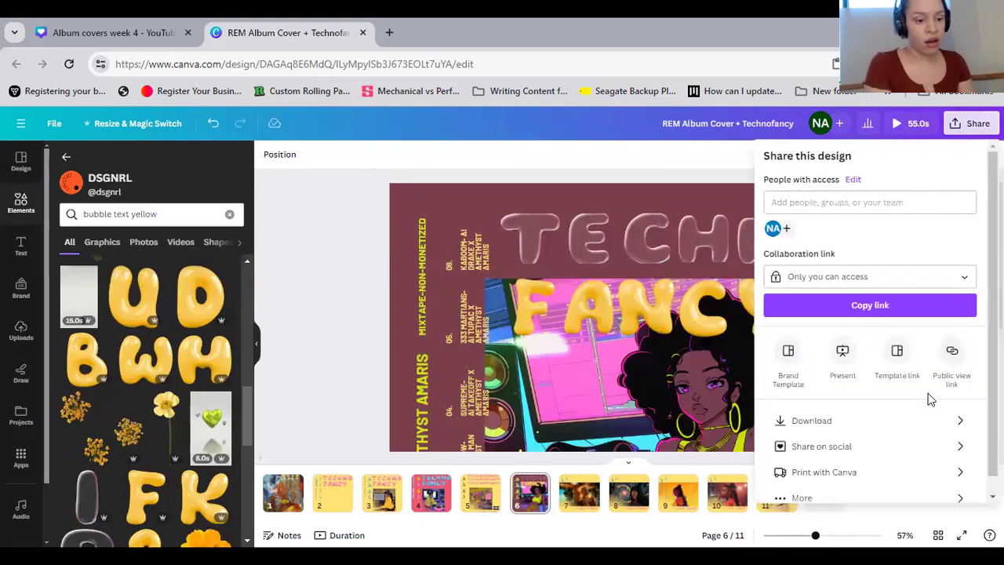
{"action": "left_click", "coordinate": [843, 355]}
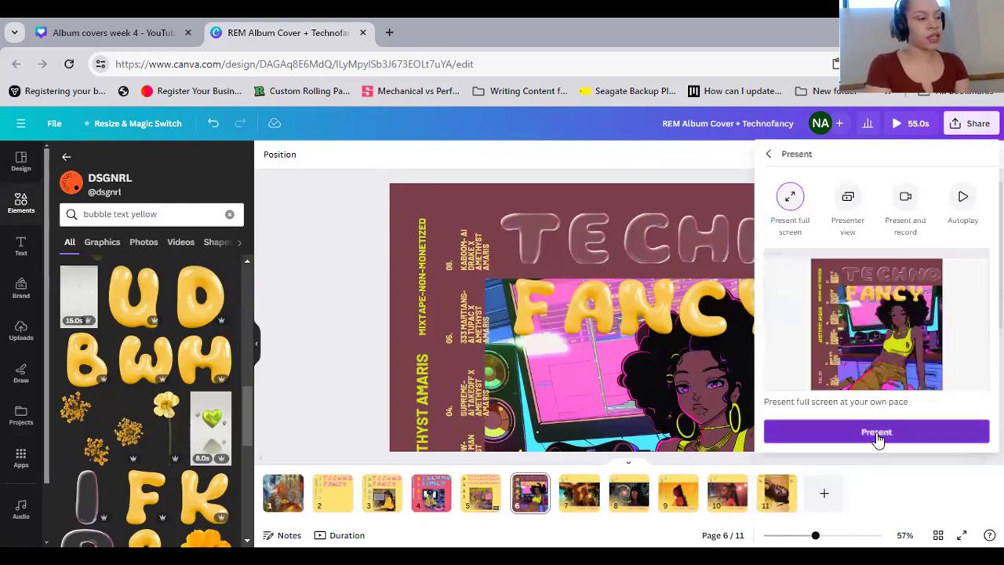
{"action": "left_click", "coordinate": [877, 433]}
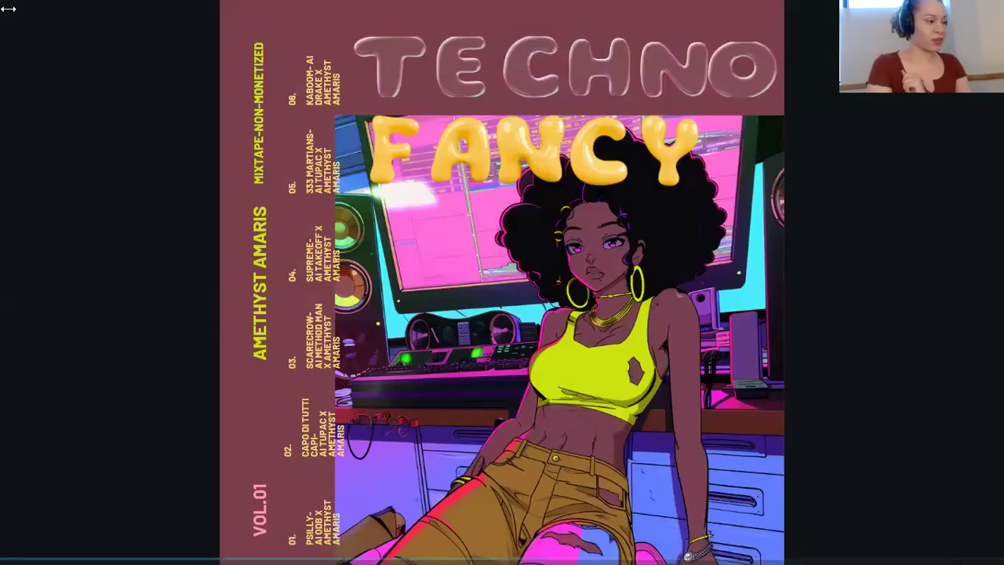
{"action": "left_click", "coordinate": [19, 358]}
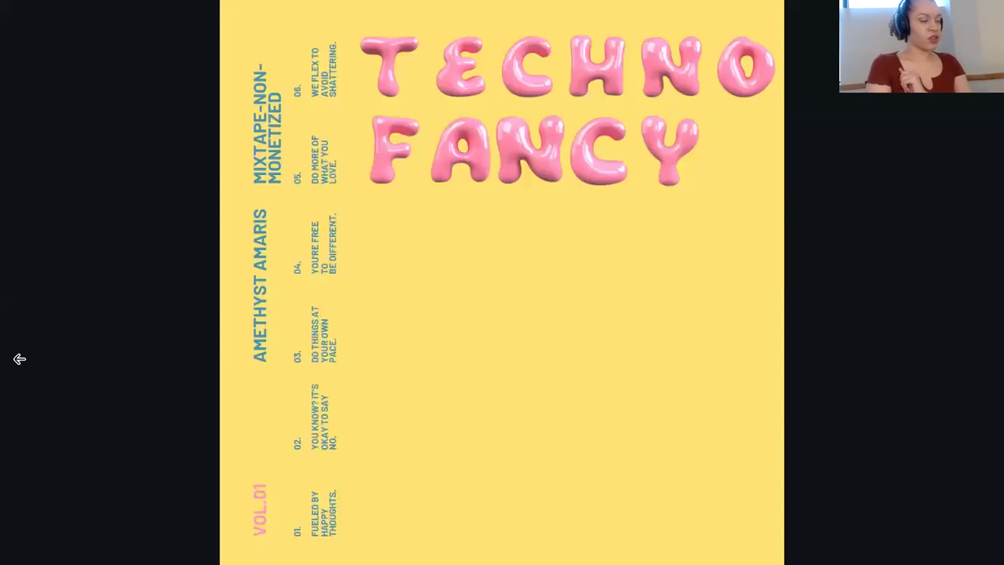
{"action": "left_click", "coordinate": [20, 358]}
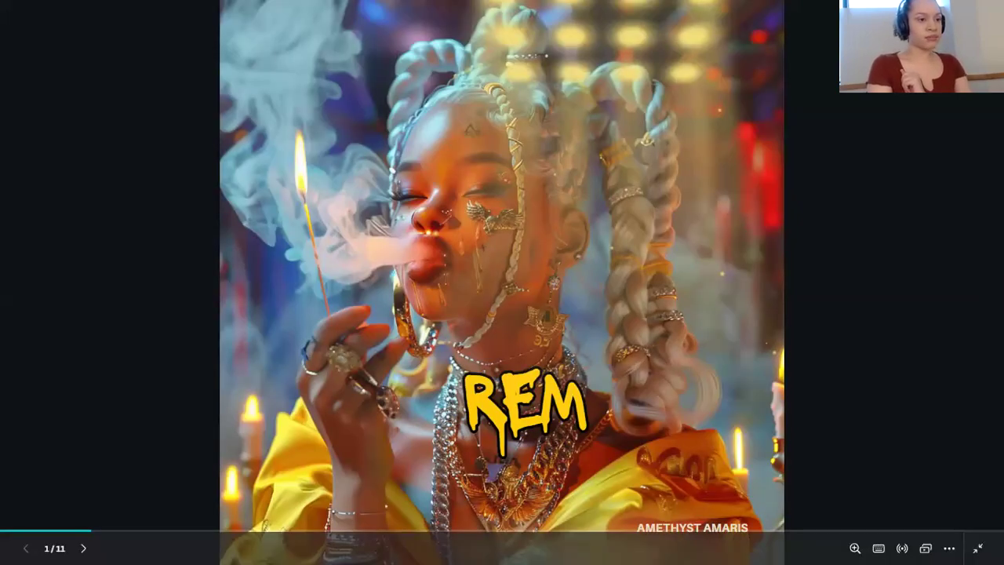
Review the album covers one after another in the full-screen presentation, from page 1 through page 7
{"action": "key", "text": "Right"}
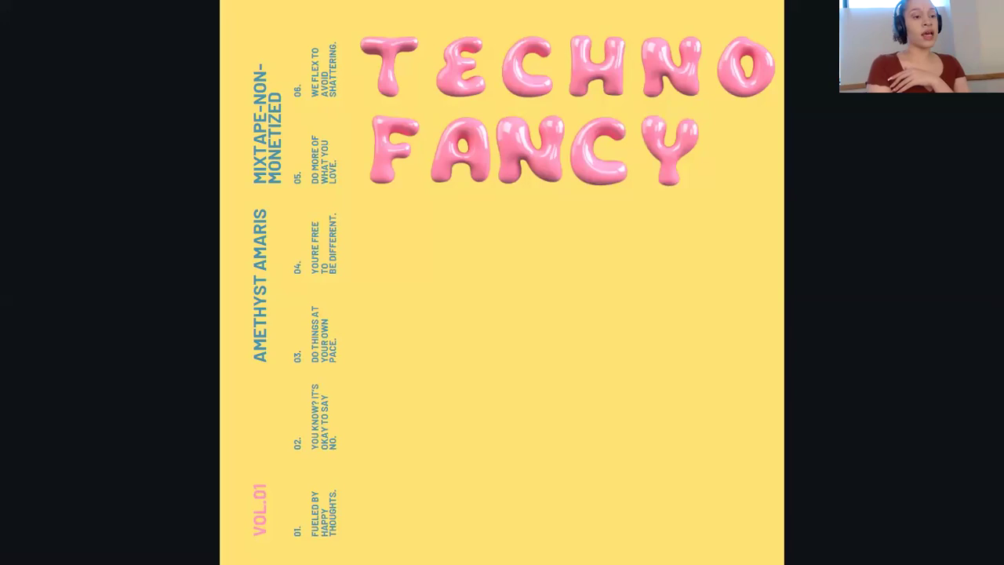
{"action": "key", "text": "Right"}
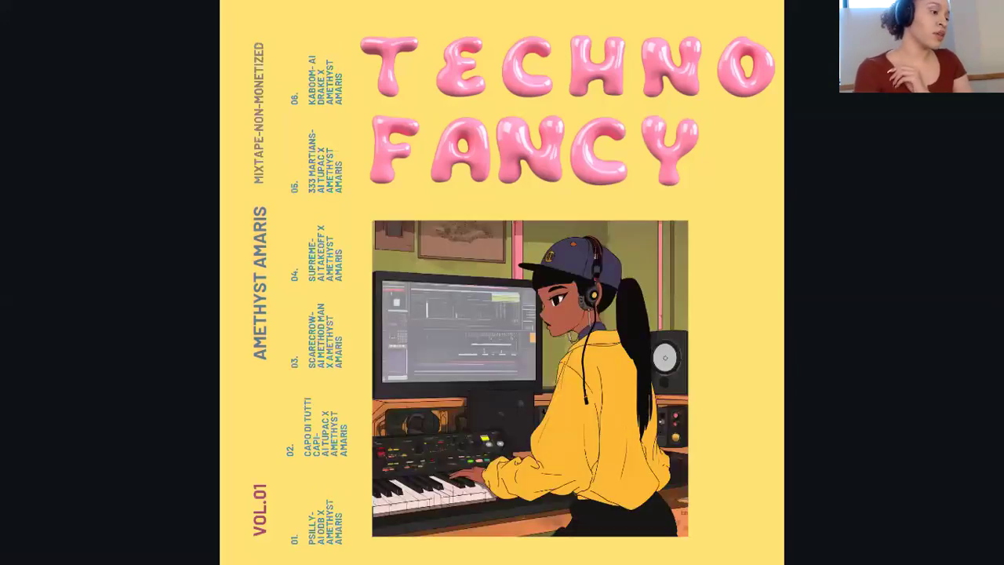
{"action": "key", "text": "Right"}
{"action": "key", "text": "Right"}
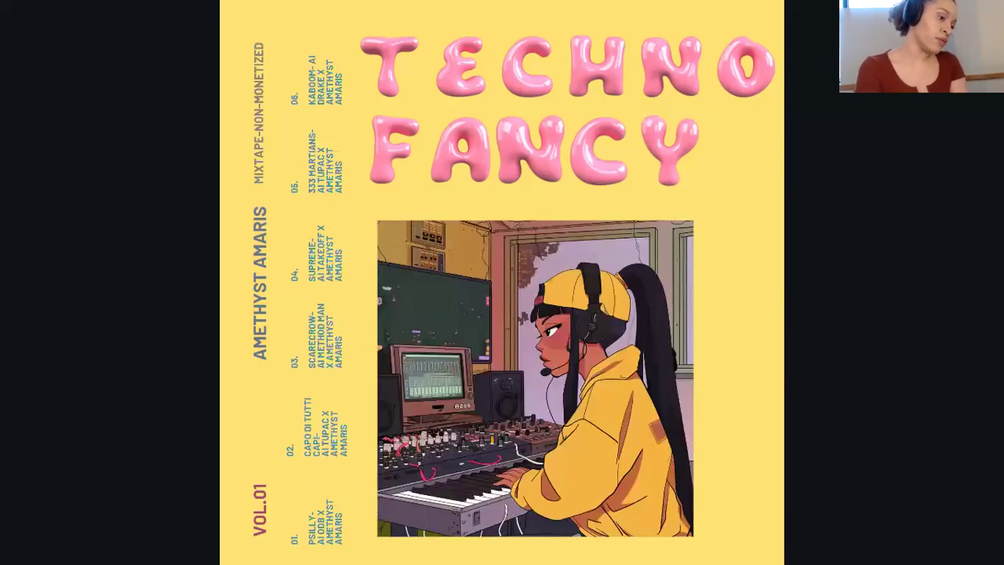
{"action": "key", "text": "Right"}
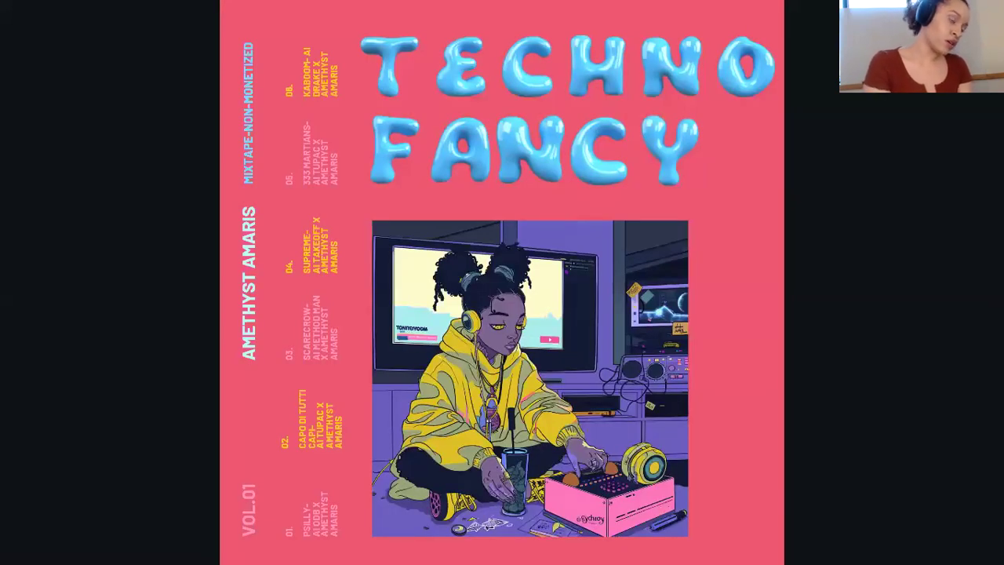
{"action": "key", "text": "Right"}
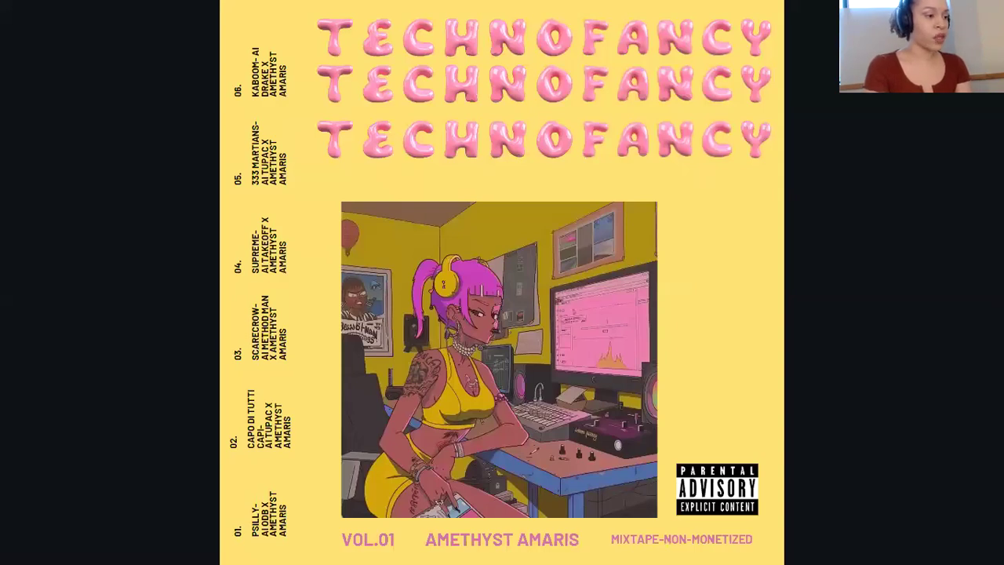
{"action": "key", "text": "Right"}
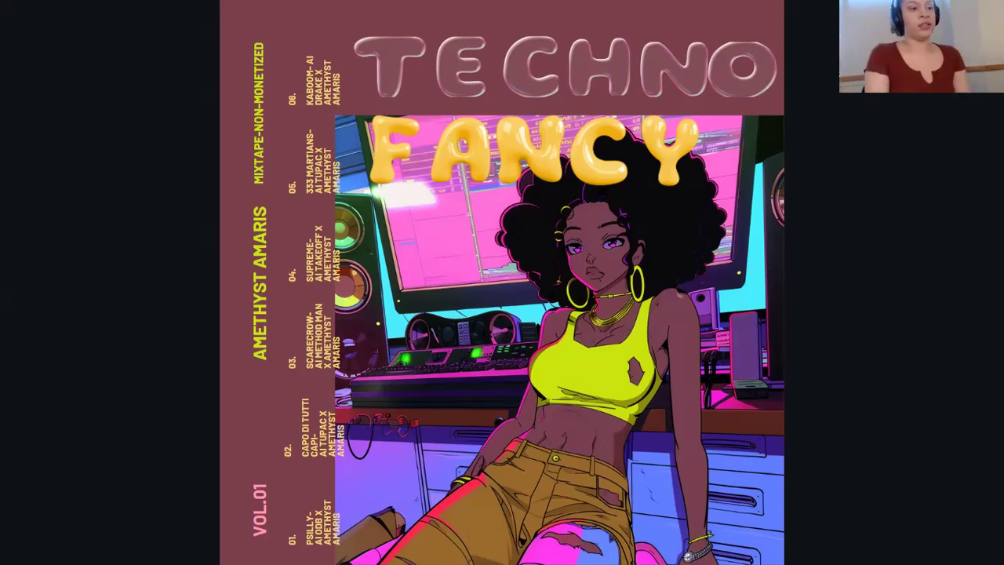
{"action": "left_click", "coordinate": [990, 282]}
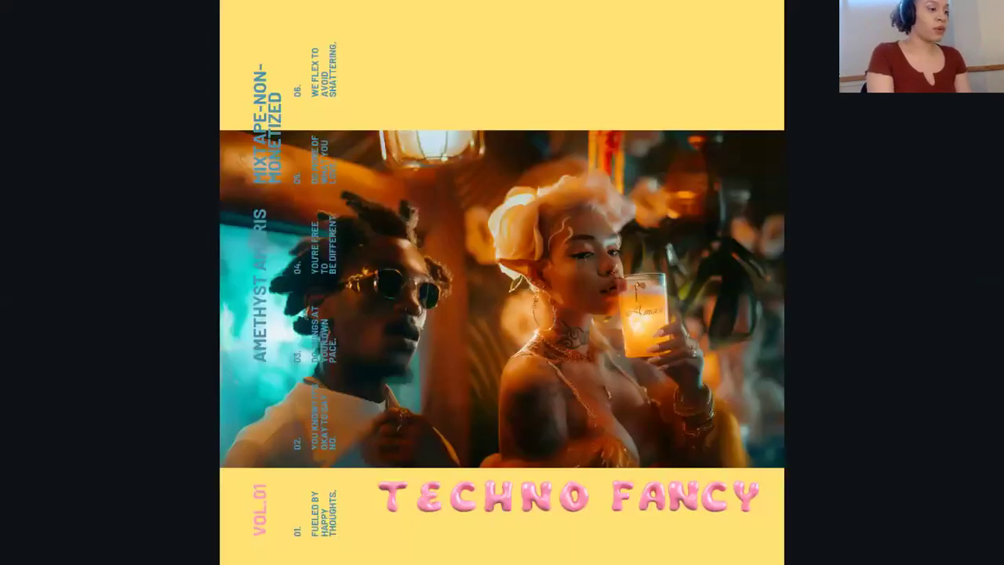
Review the remaining Techno Fancy covers in the full-screen presentation, from page 8 through page 11, and return to the editor
{"action": "key", "text": "Right"}
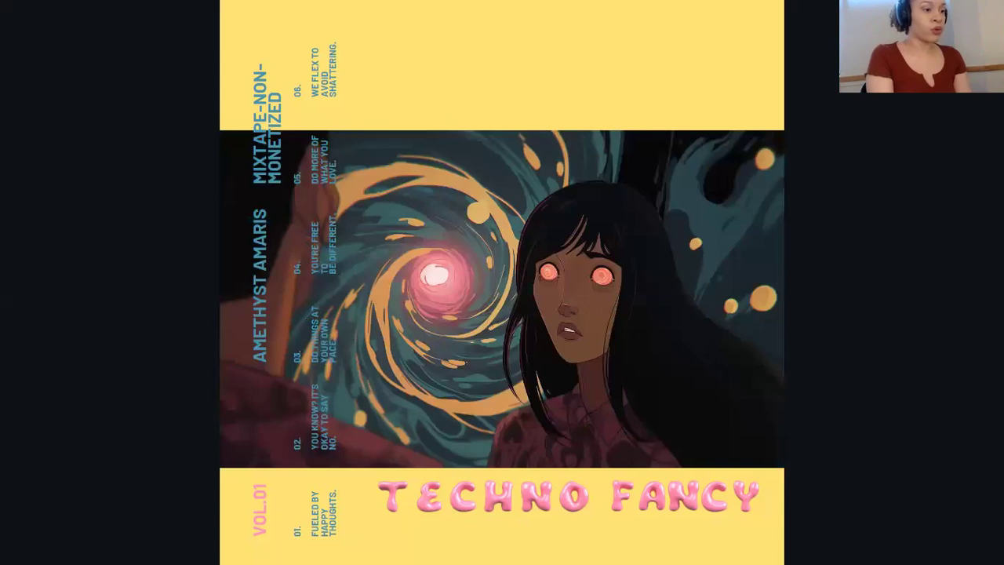
{"action": "key", "text": "Right"}
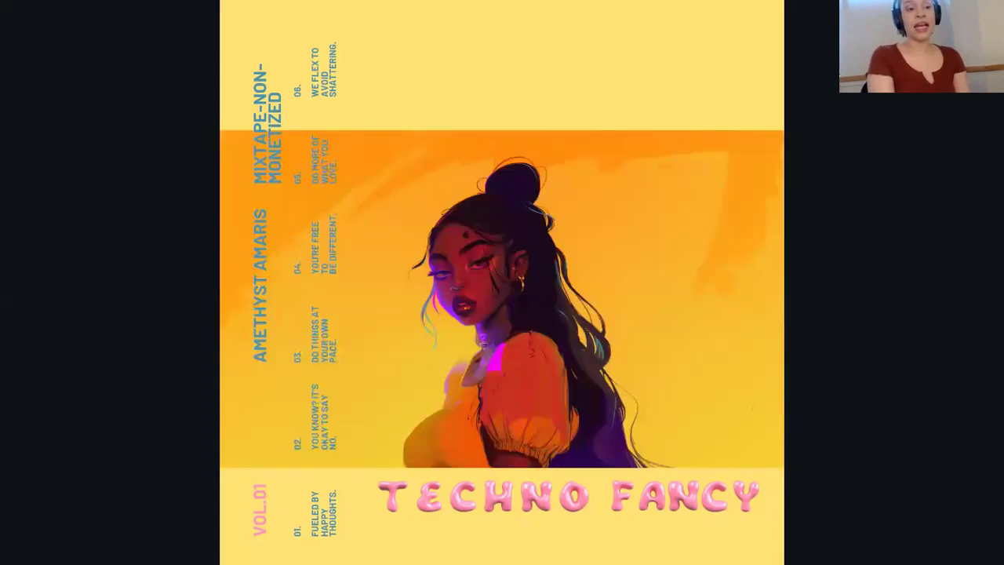
{"action": "key", "text": "Right"}
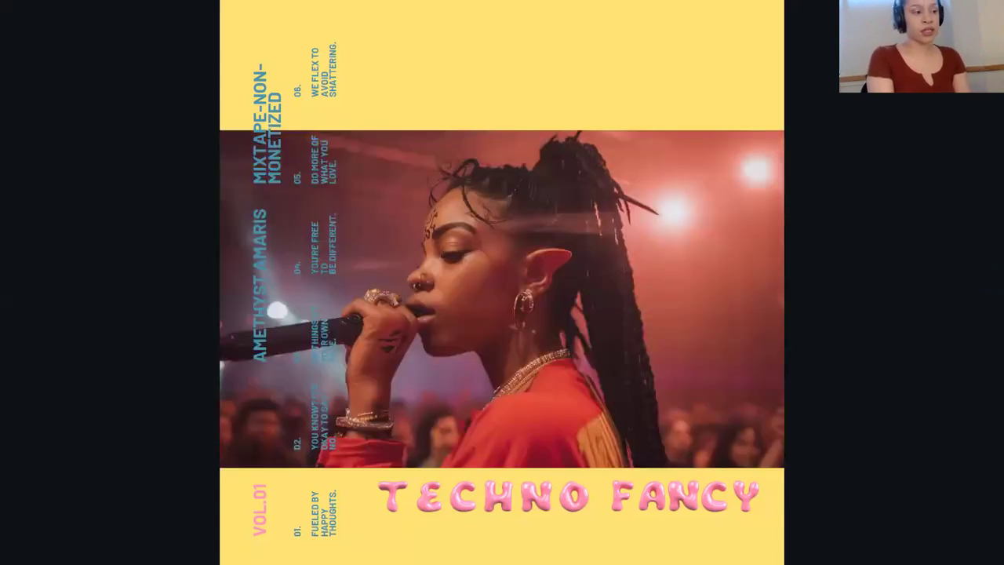
{"action": "key", "text": "Right"}
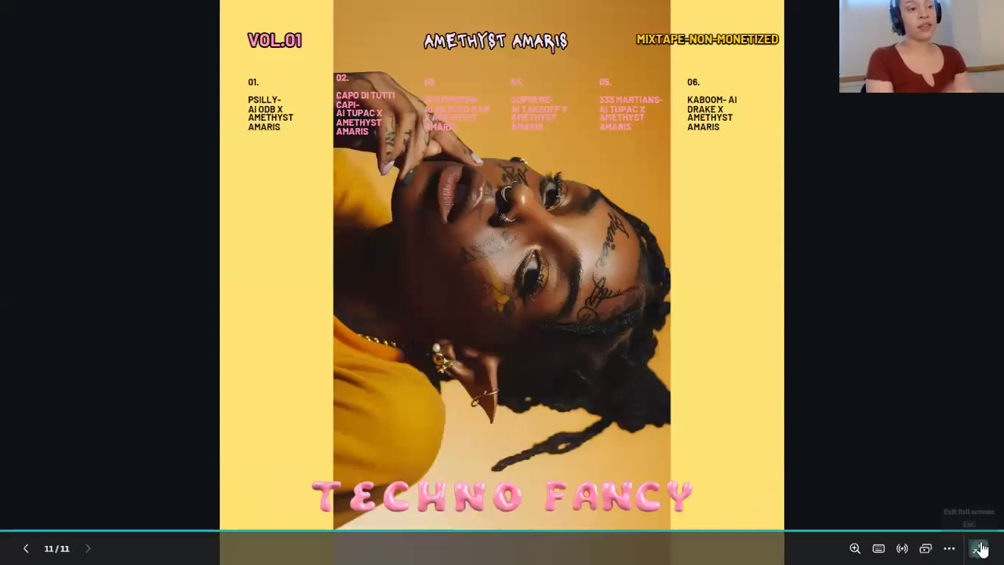
{"action": "left_click", "coordinate": [979, 545]}
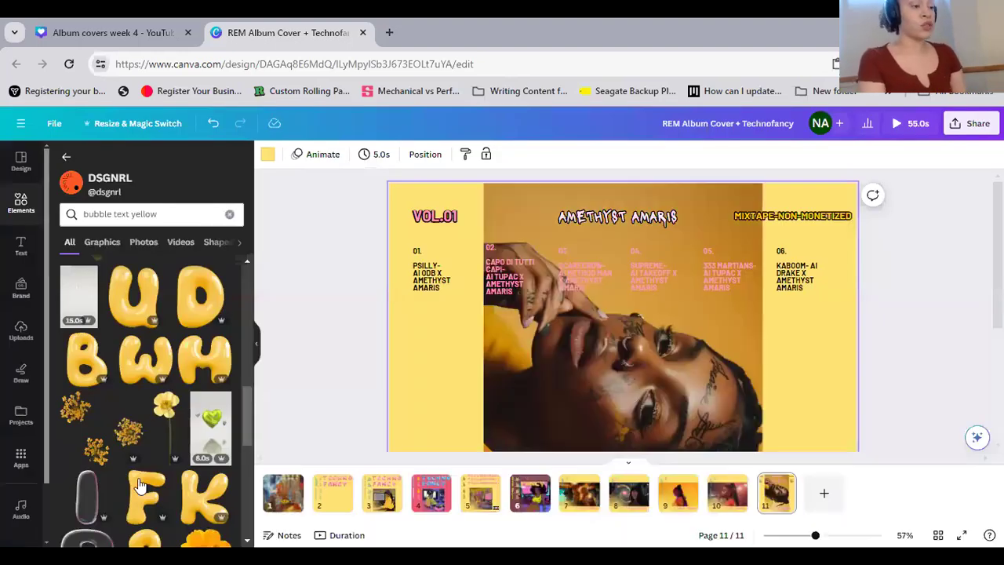
Collapse the bubble-letter search results and close the REM Album Cover + Technofancy design, returning to the Album covers week 4 design
{"action": "left_click", "coordinate": [257, 347]}
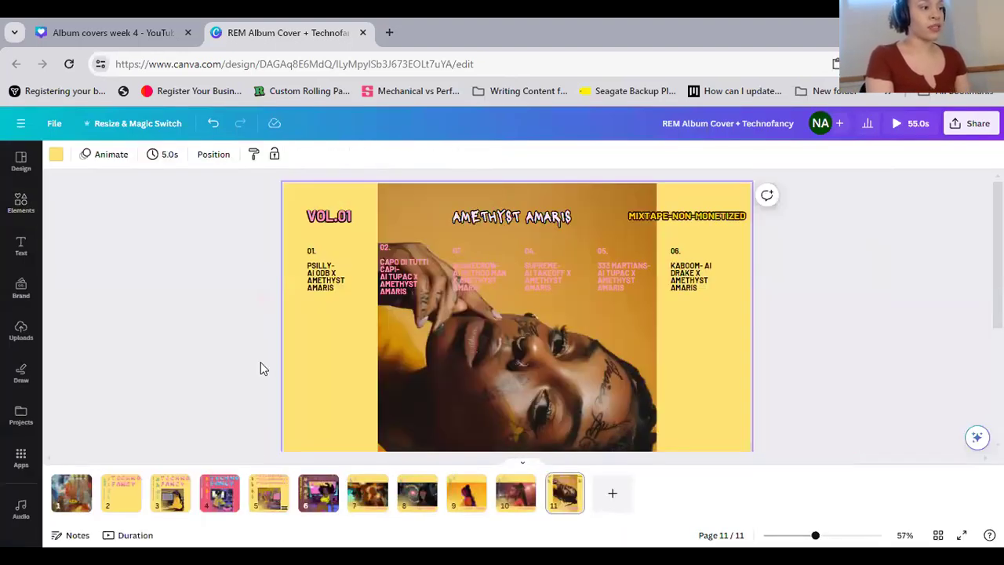
{"action": "key", "text": "ctrl+w"}
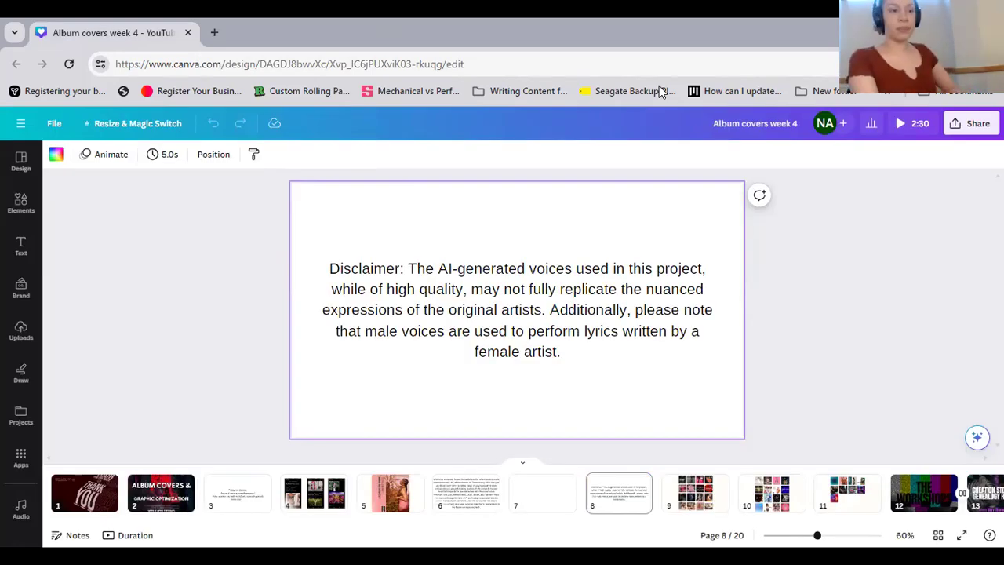